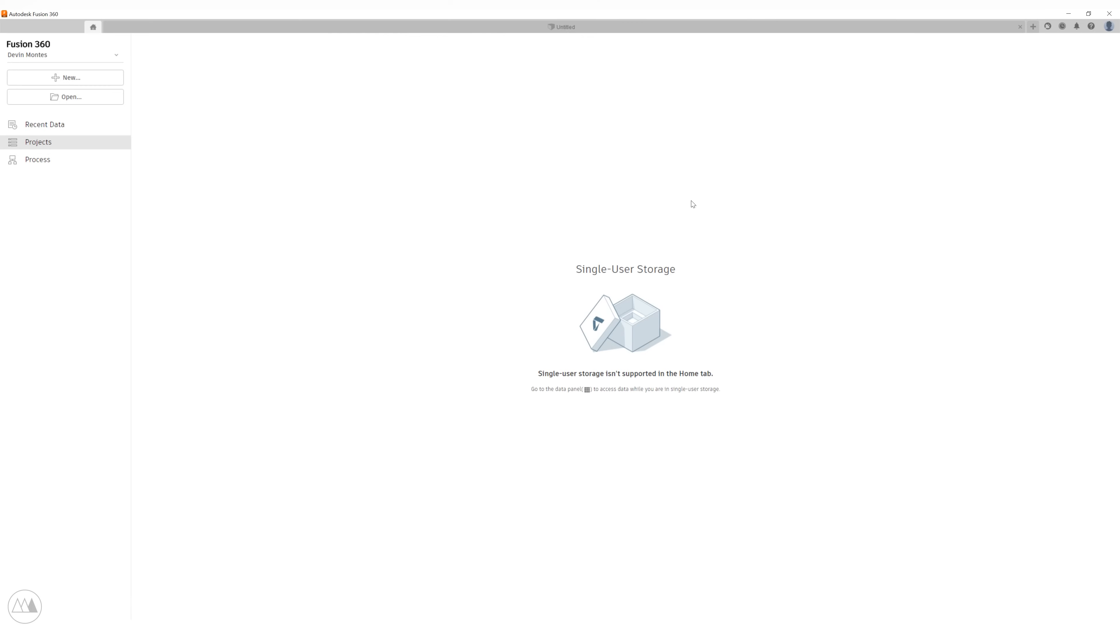
# Start a sketch on the horizontal plane of the untitled design and draw a horizontal line about 1398 mm long through the origin.
pyautogui.click(374, 25)
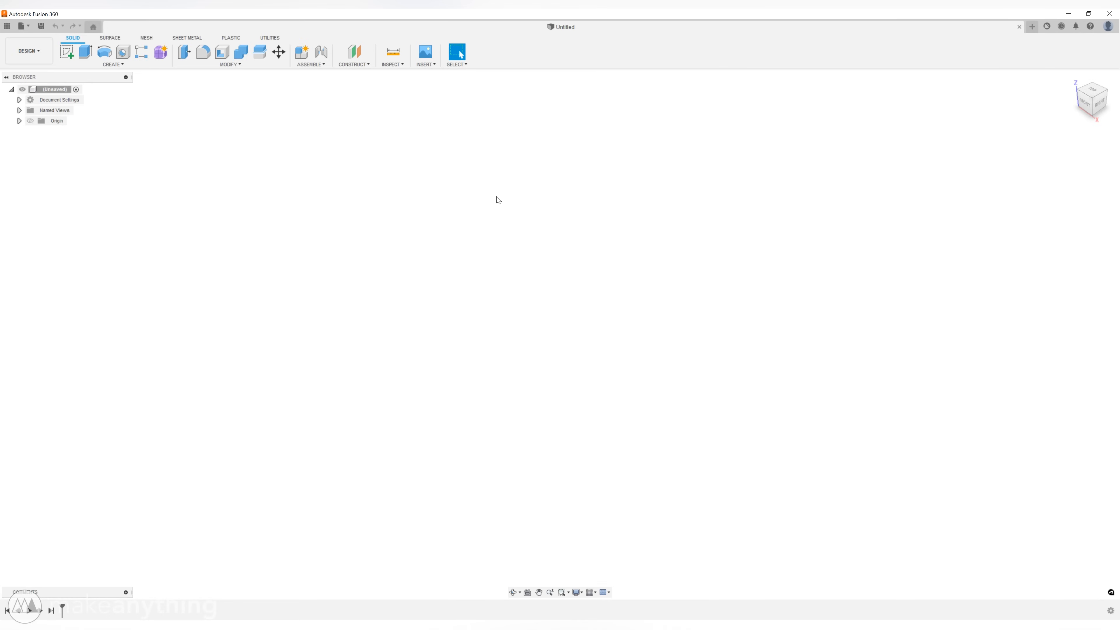
pyautogui.click(66, 51)
pyautogui.click(241, 299)
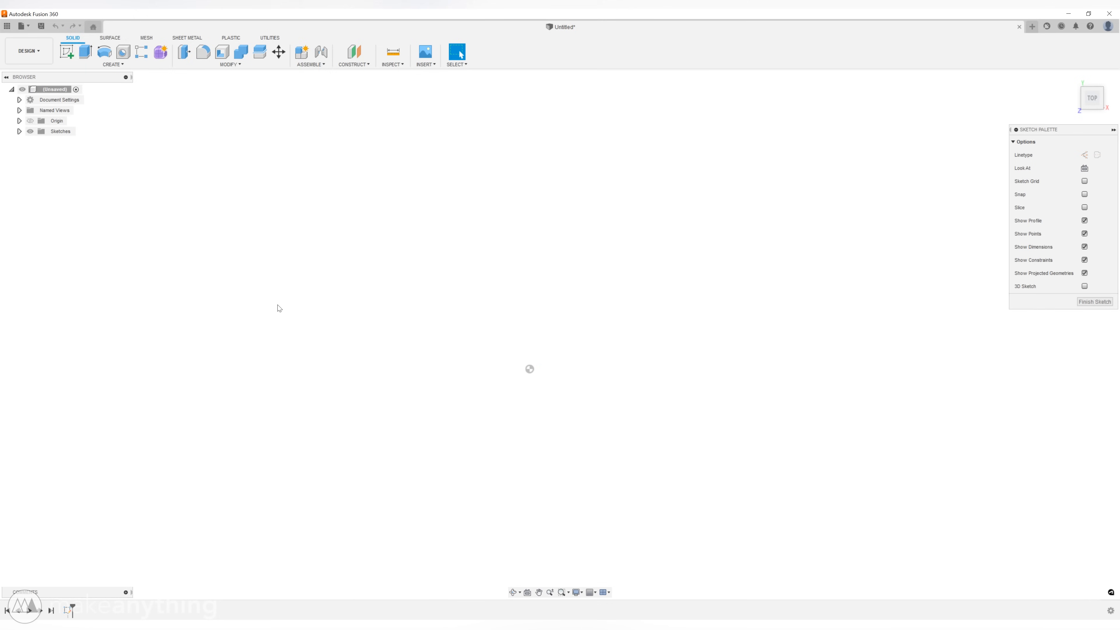
pyautogui.click(432, 370)
pyautogui.click(635, 369)
pyautogui.press('Escape')
# Draw a vertical line about 1585 mm long that crosses the horizontal line at the origin.
pyautogui.click(529, 495)
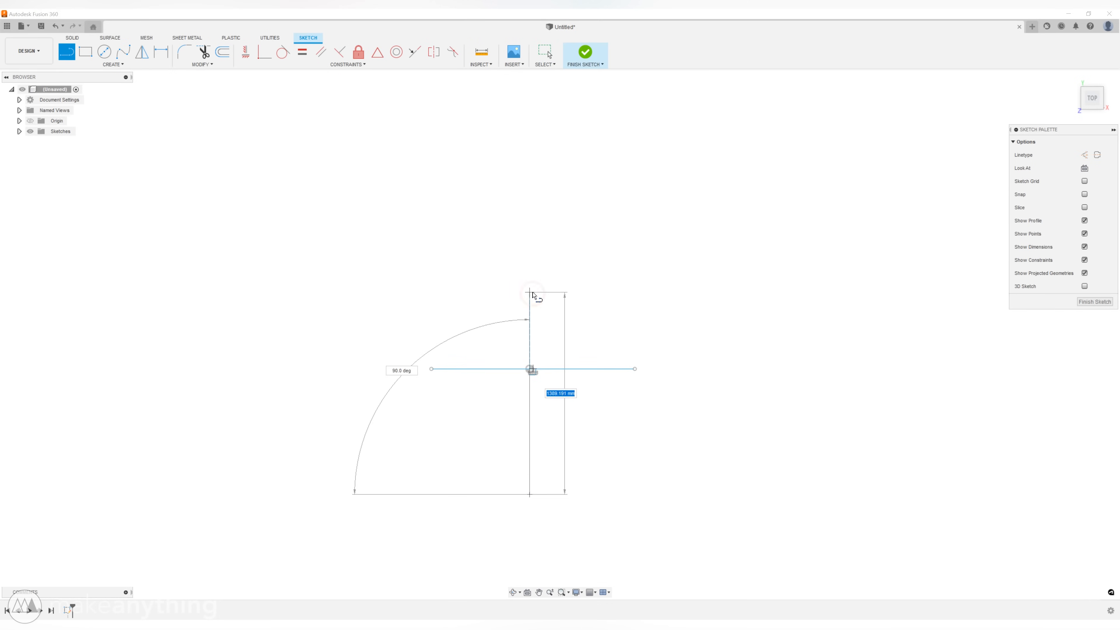
pyautogui.click(529, 264)
pyautogui.press('Escape')
pyautogui.click(527, 368)
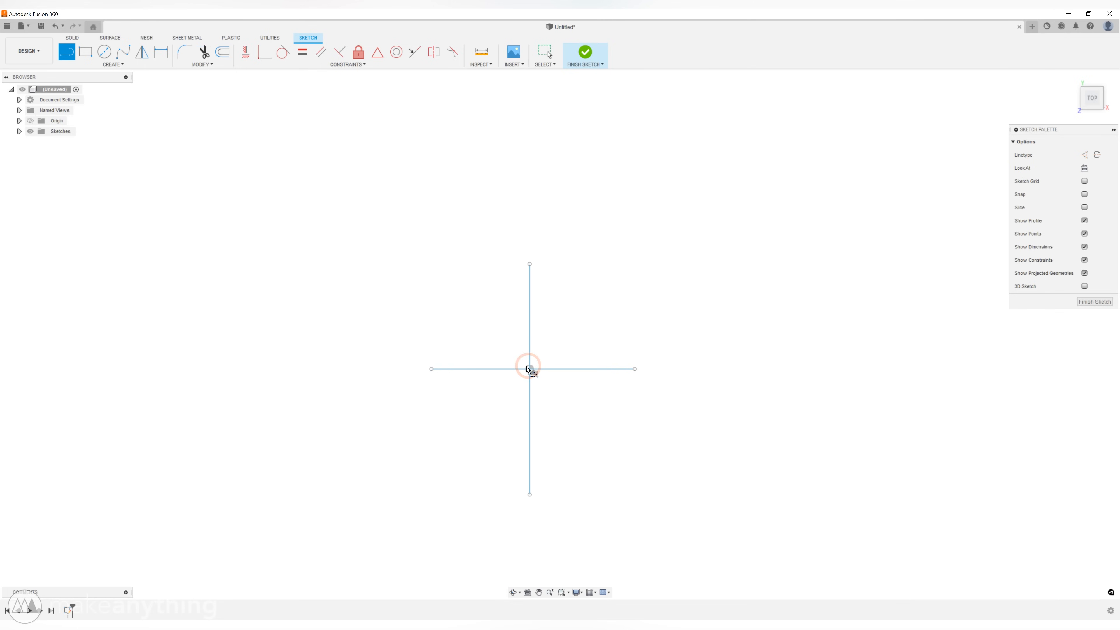
pyautogui.press('Escape')
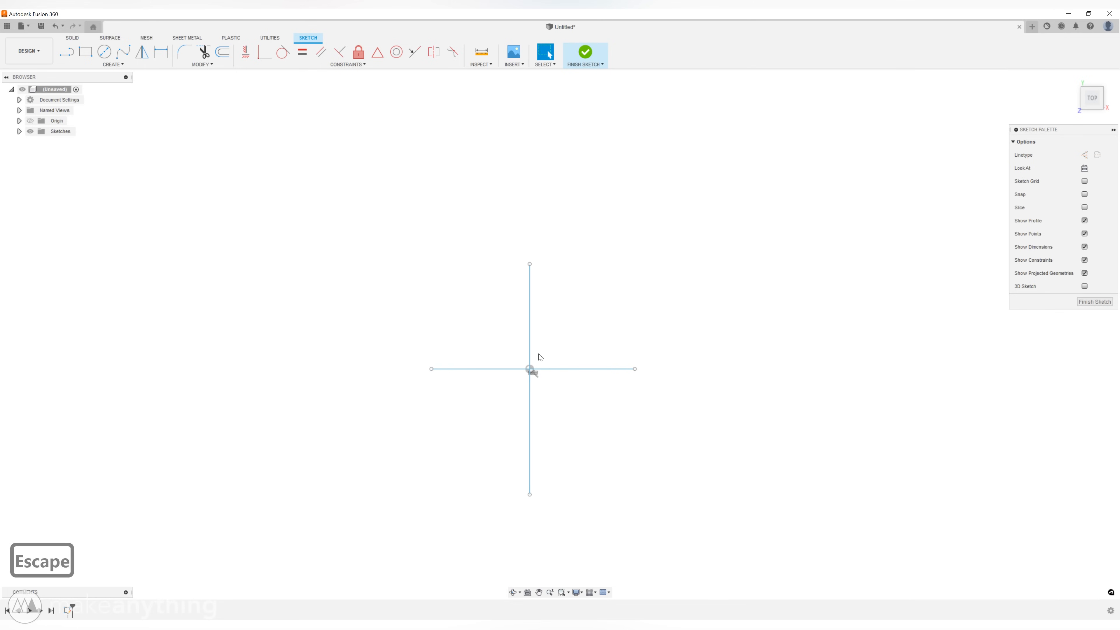
# Apply midpoint constraints that centre both the vertical and the horizontal line on the origin.
pyautogui.keyDown('ctrl'); pyautogui.click(533, 353); pyautogui.keyUp('ctrl')
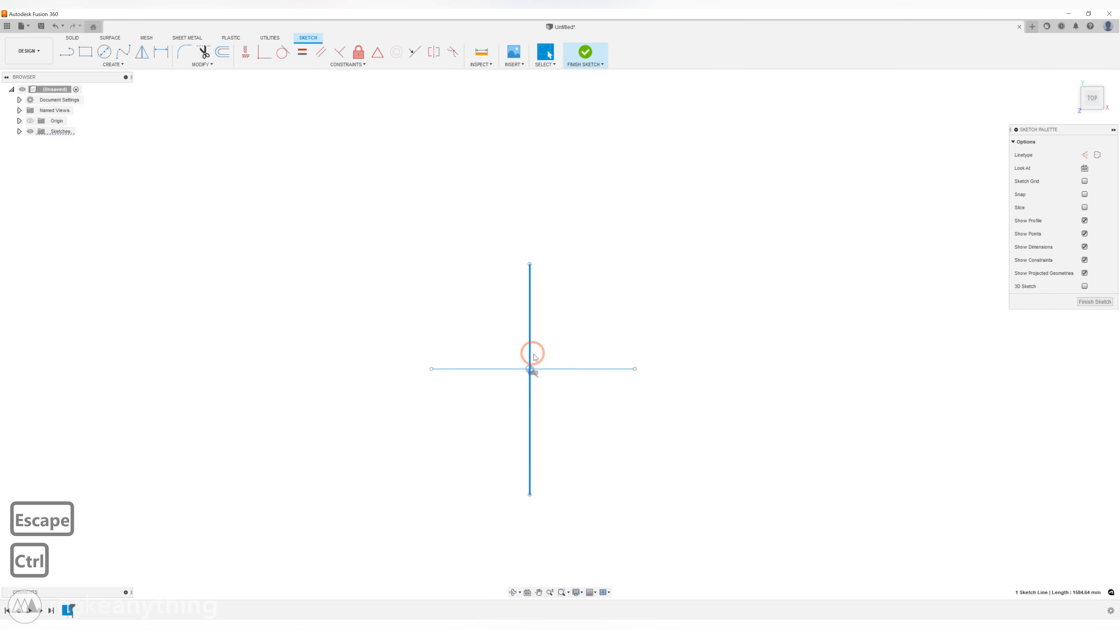
pyautogui.keyDown('ctrl'); pyautogui.click(531, 369); pyautogui.keyUp('ctrl')
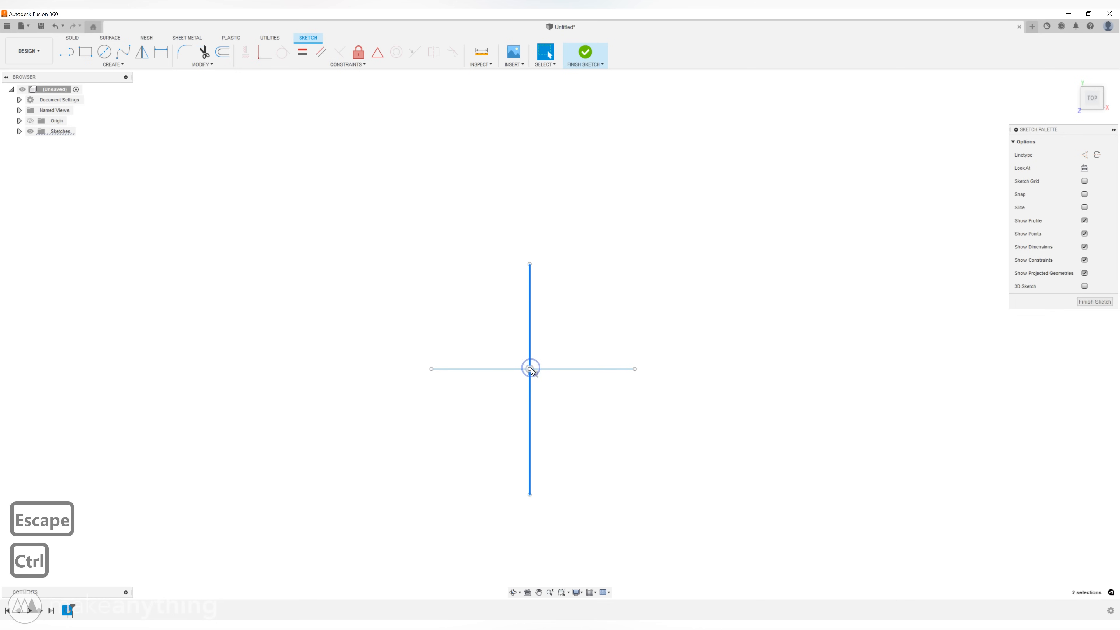
pyautogui.rightClick(532, 369)
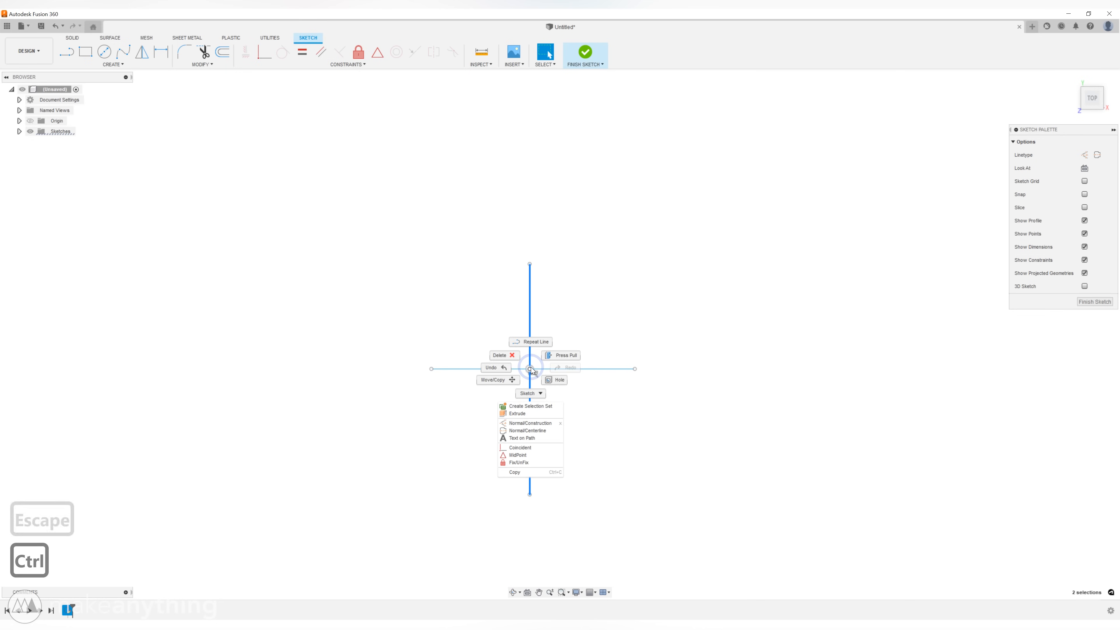
pyautogui.click(524, 454)
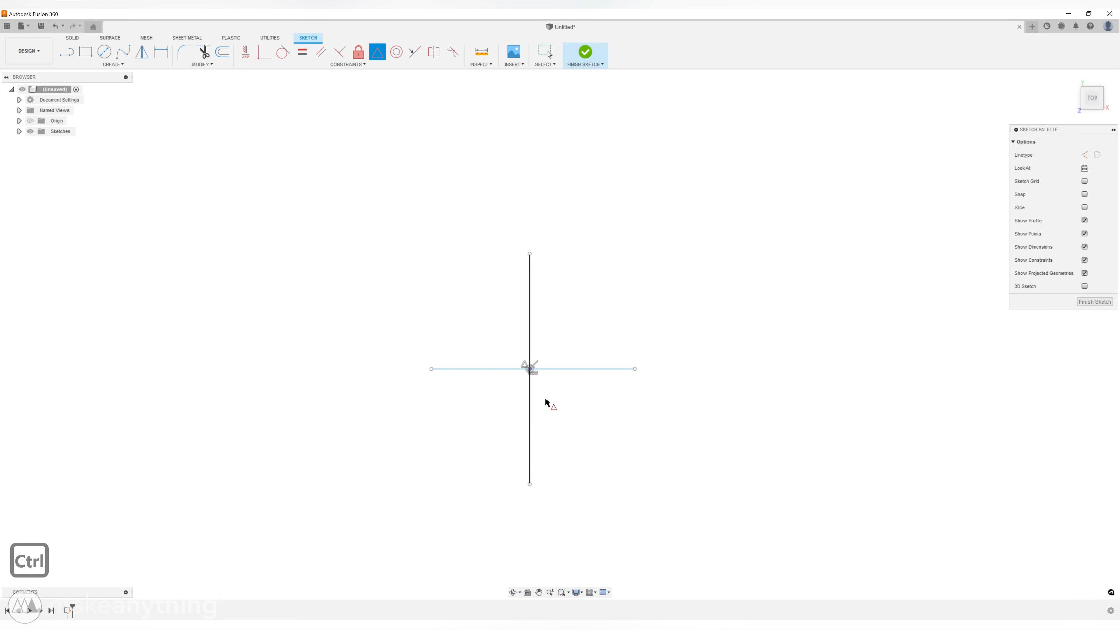
pyautogui.click(554, 371)
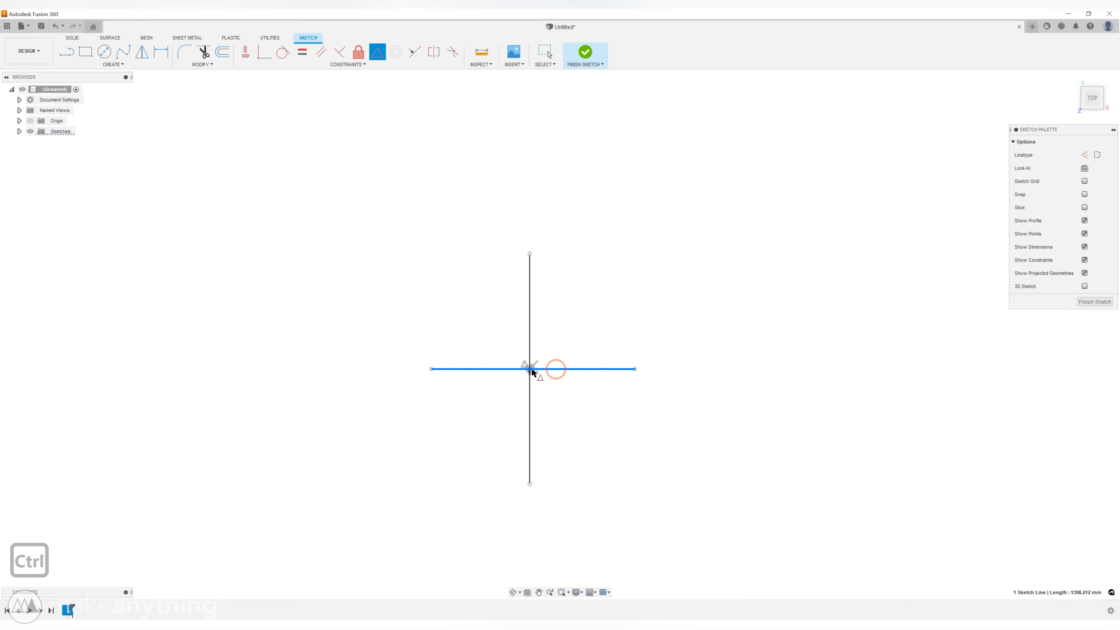
pyautogui.click(529, 370)
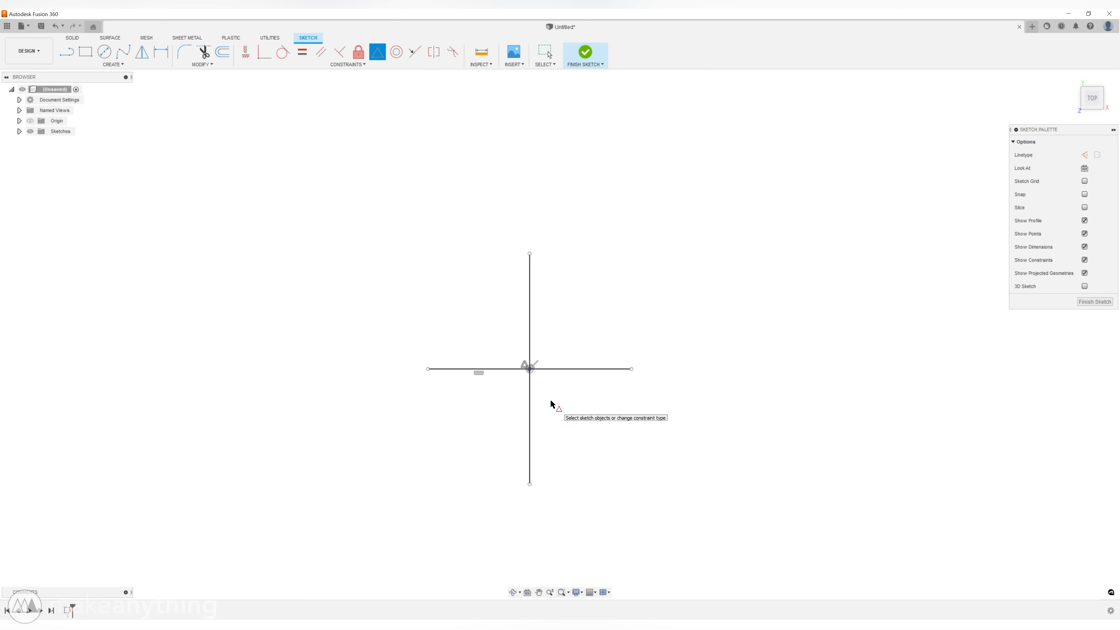
pyautogui.press('Escape')
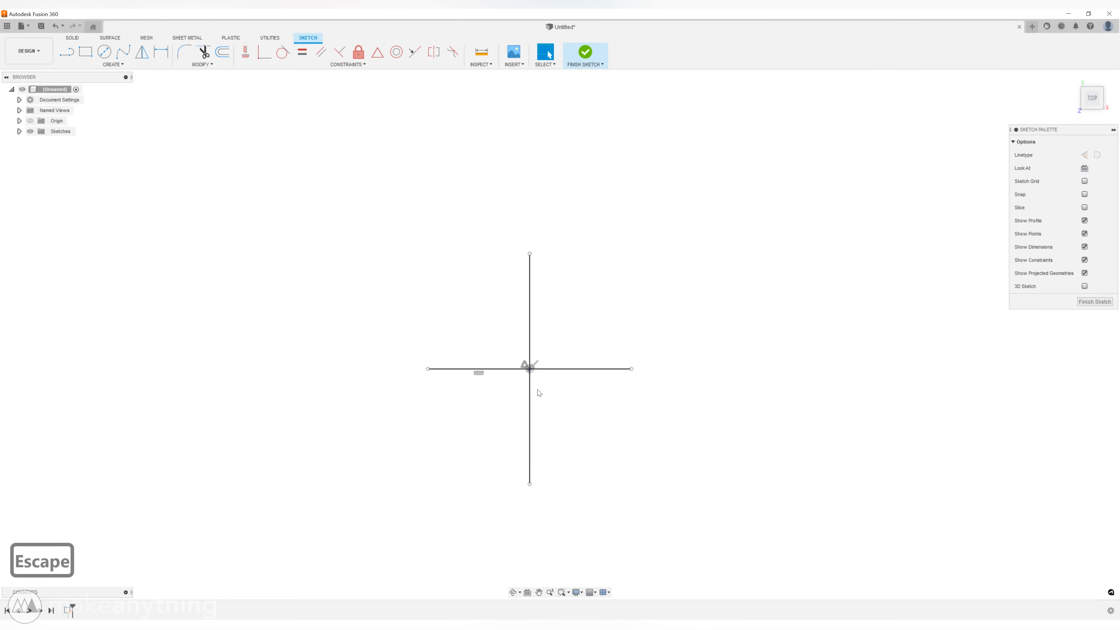
# Lengthen both crossing lines, with the vertical one reaching about 1026 mm from the origin, and convert the vertical line to construction.
pyautogui.moveTo(631, 370); pyautogui.dragTo(732, 369)
pyautogui.moveTo(530, 485); pyautogui.dragTo(530, 518)
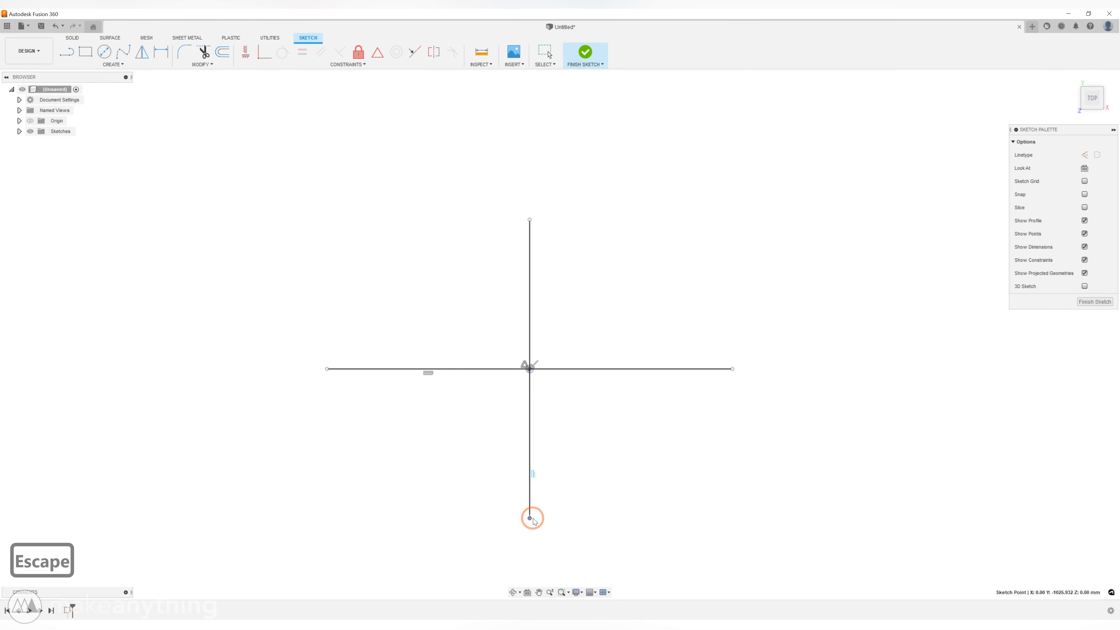
pyautogui.click(531, 429)
pyautogui.press('x')
pyautogui.click(575, 437)
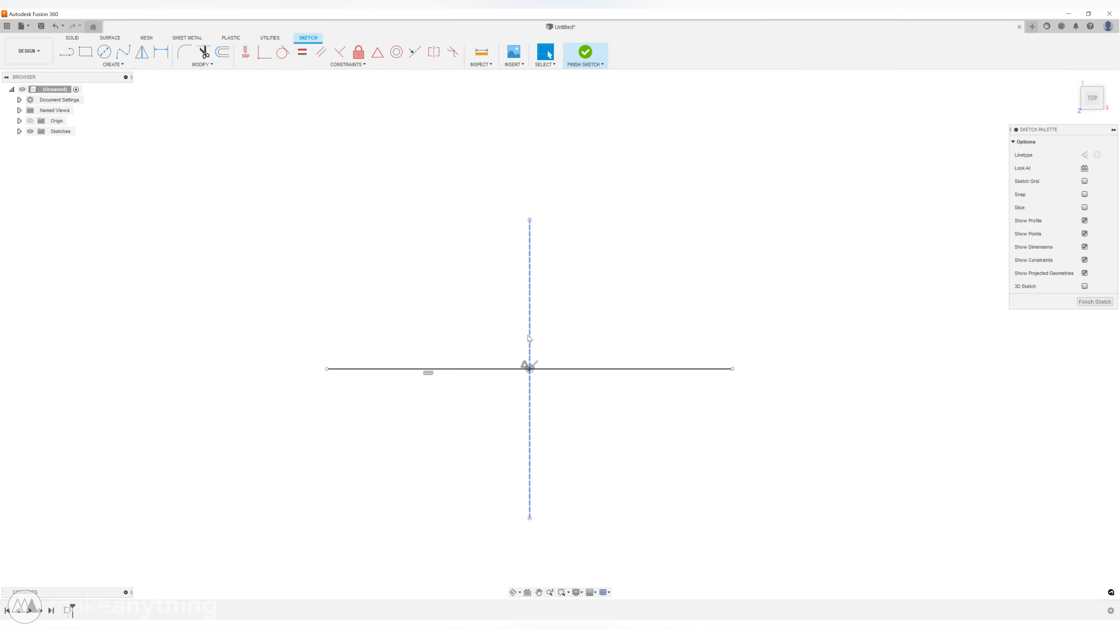
# Draw two concentric circles centred on the vertical construction line above the horizontal line, the outer one about 616 mm in diameter.
pyautogui.press('c')
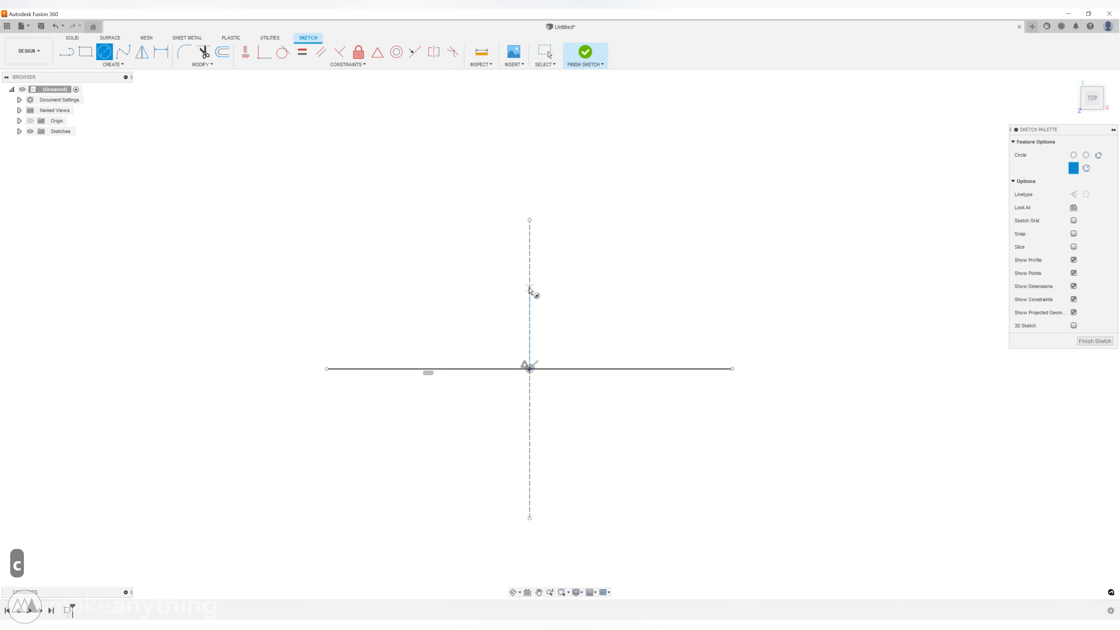
pyautogui.click(529, 272)
pyautogui.click(529, 238)
pyautogui.click(667, 293)
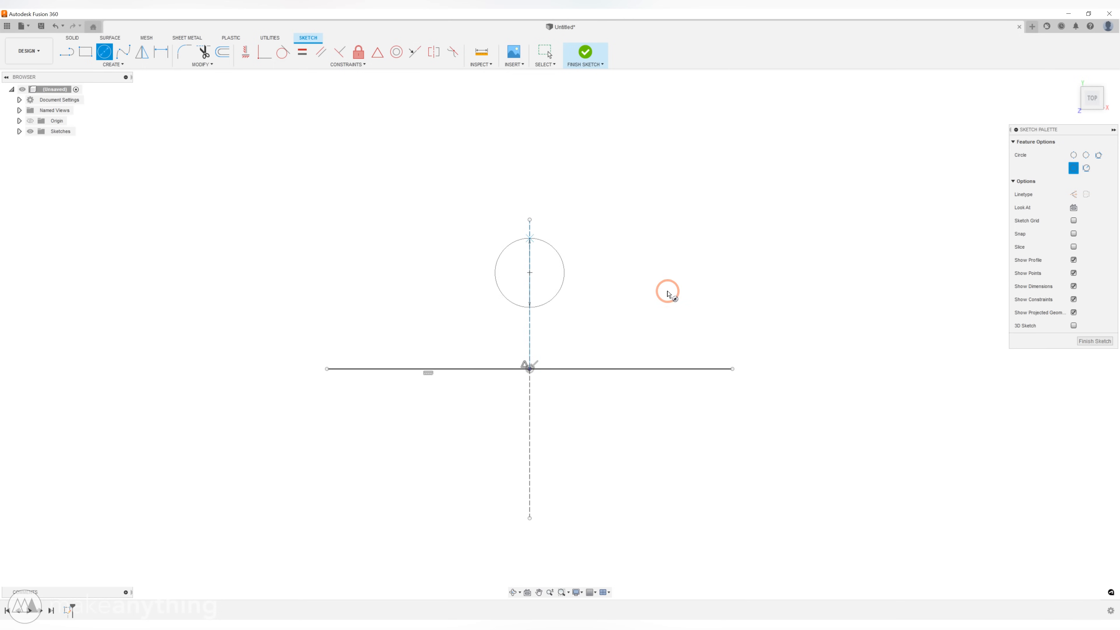
pyautogui.click(529, 273)
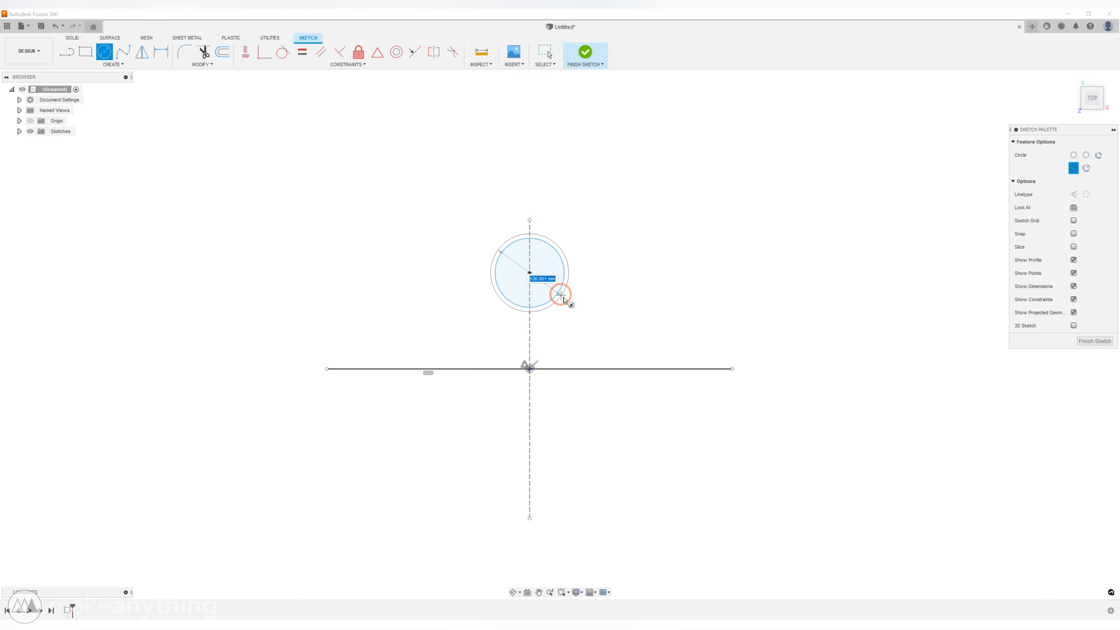
pyautogui.click(566, 301)
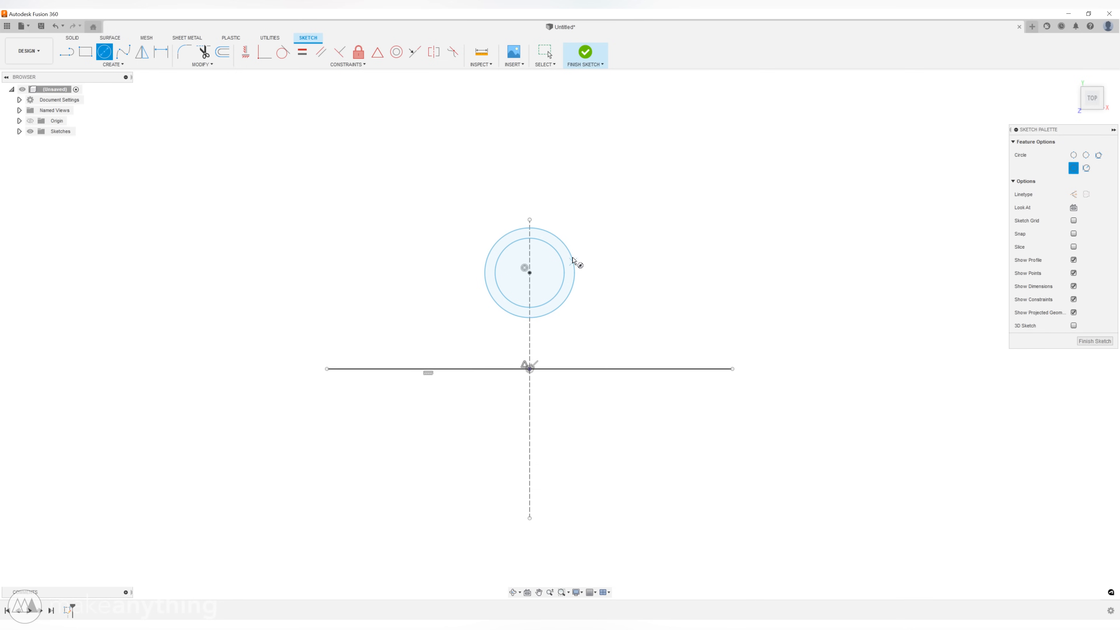
# Dimension the outer circle's diameter and set it to 30 mm.
pyautogui.press('d')
pyautogui.click(571, 290)
pyautogui.click(628, 287)
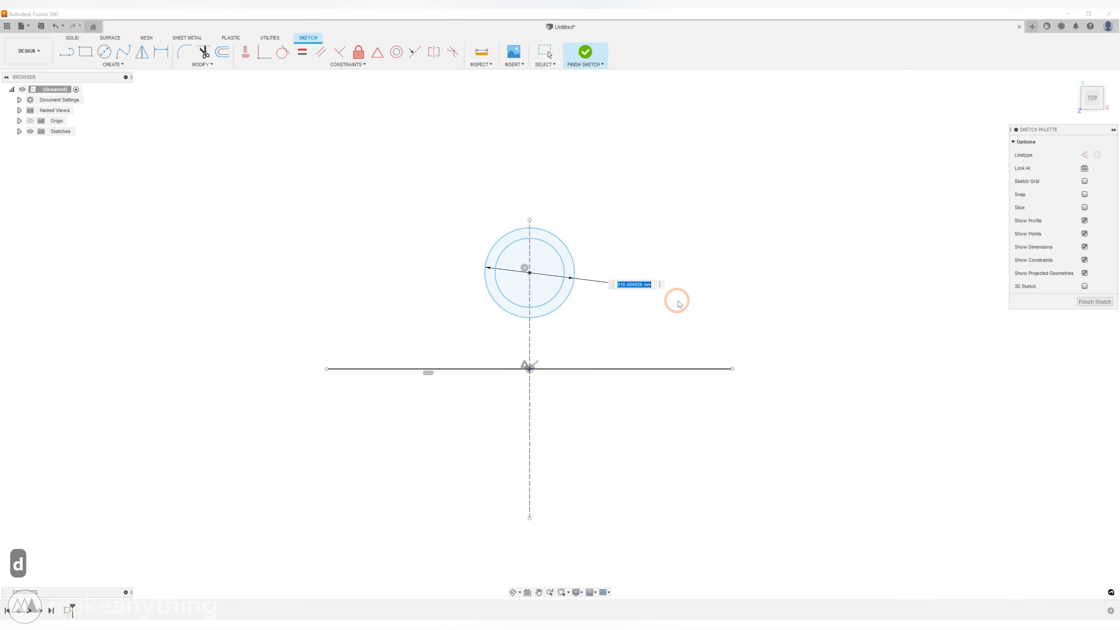
pyautogui.write('30')
pyautogui.press('Return')
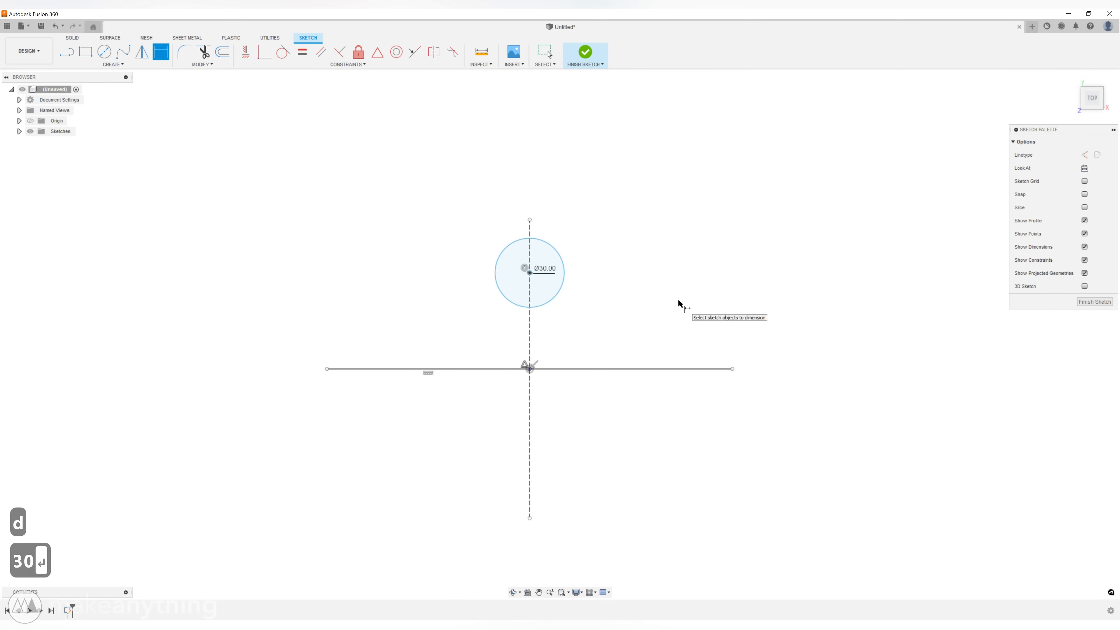
# Shrink the large undimensioned circle so it fits inside the 30 mm circle.
pyautogui.scroll(10, 543, 277)
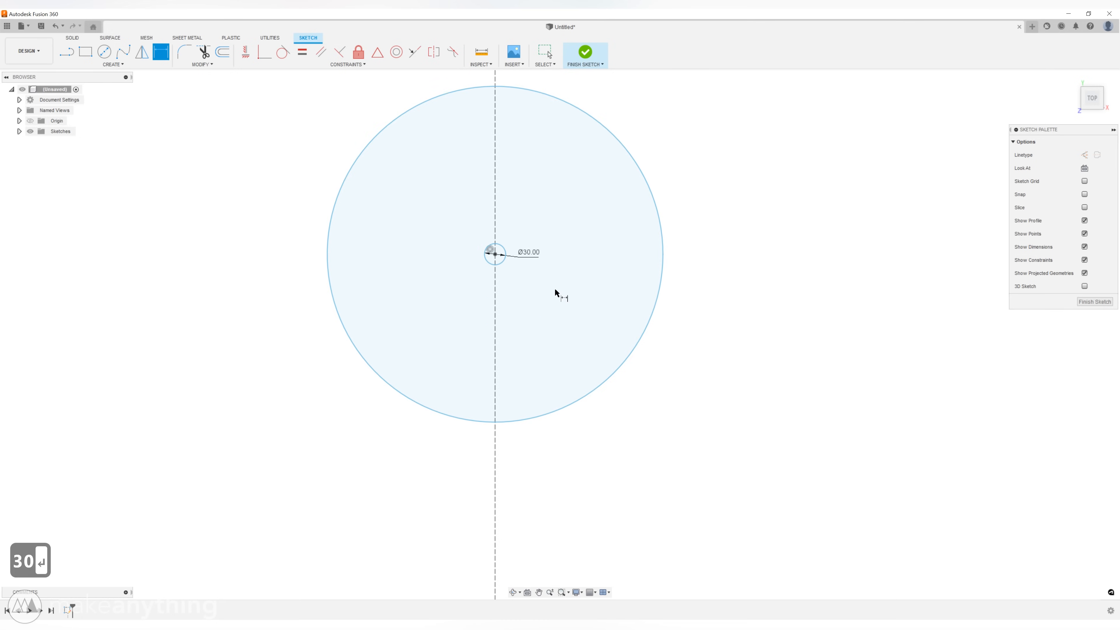
pyautogui.press('Escape')
pyautogui.moveTo(647, 323); pyautogui.dragTo(501, 259)
# Shorten the two crossing lines and move the circles' shared centre to about 54 mm above the origin.
pyautogui.scroll(-1, 589, 250)
pyautogui.scroll(-5, 592, 260)
pyautogui.scroll(2, 560, 255)
pyautogui.moveTo(562, 88); pyautogui.dragTo(605, 320, button='middle')
pyautogui.scroll(-7, 611, 388)
pyautogui.click(613, 447)
pyautogui.moveTo(613, 447); pyautogui.dragTo(613, 430)
pyautogui.moveTo(771, 408); pyautogui.dragTo(639, 408)
pyautogui.scroll(7, 606, 406)
pyautogui.moveTo(612, 316); pyautogui.dragTo(613, 386)
pyautogui.scroll(8, 626, 422)
pyautogui.press('Escape')
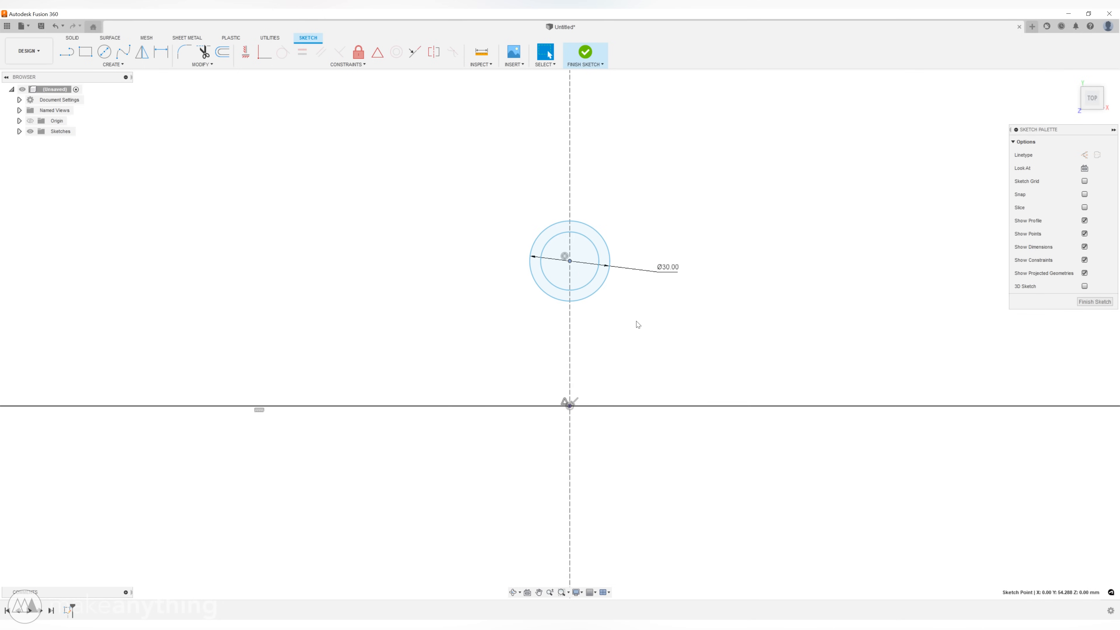
# Dimension the gap between the two concentric circles and set it to 2.4 mm.
pyautogui.press('d')
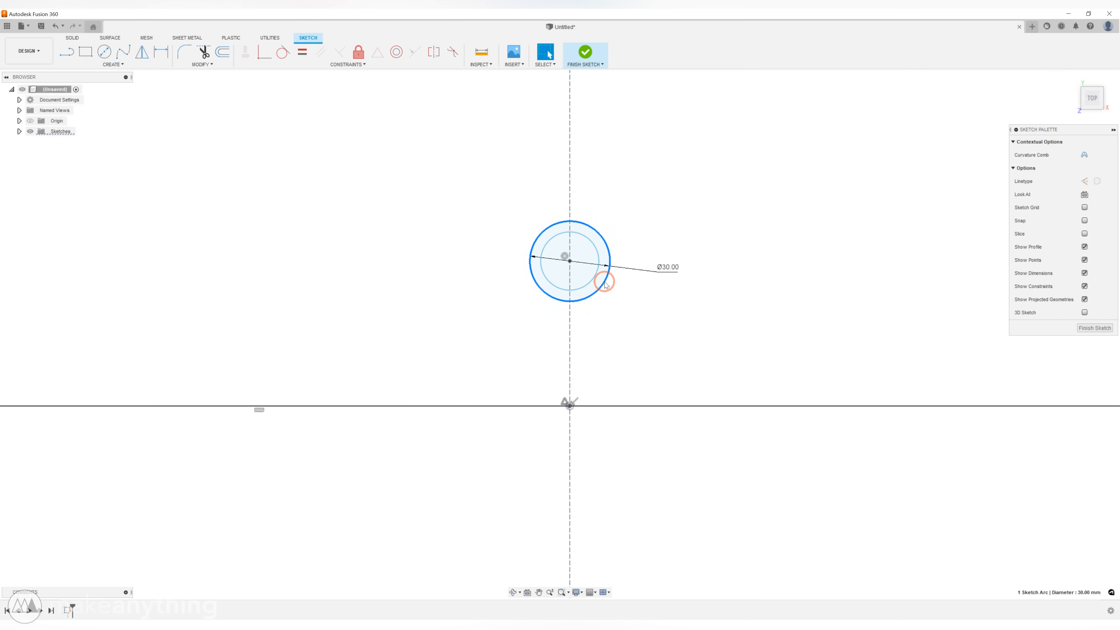
pyautogui.click(592, 284)
pyautogui.click(592, 283)
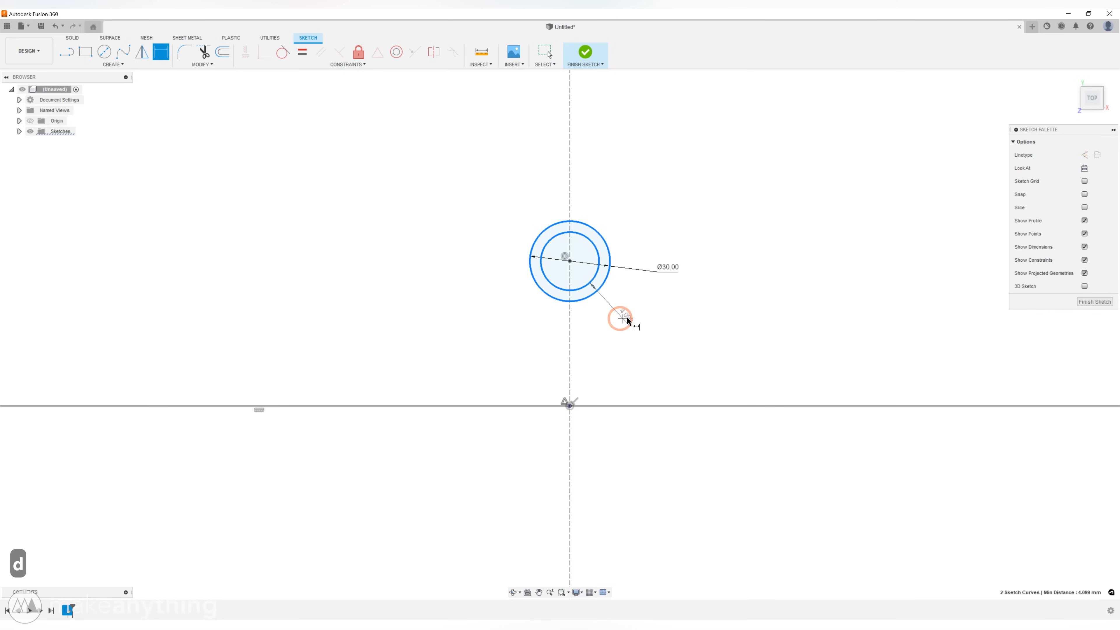
pyautogui.click(650, 310)
pyautogui.write('2.4')
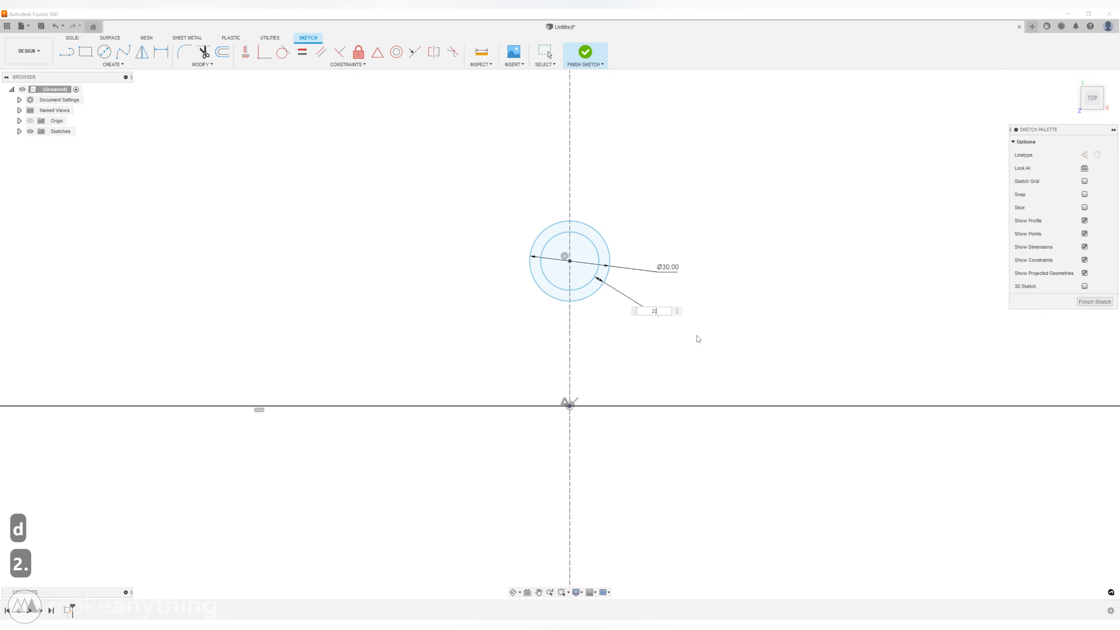
pyautogui.press('Return')
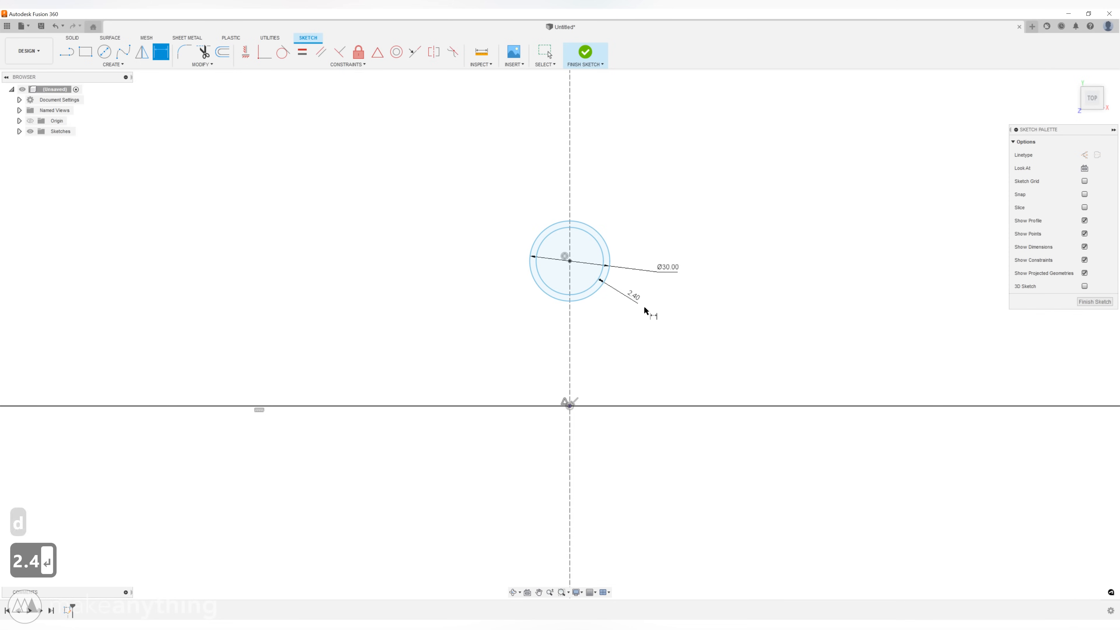
# Shorten both crossing lines, ending the vertical one about 61 mm below the origin, and move the circles closer to the horizontal line.
pyautogui.press('Escape')
pyautogui.scroll(-6, 690, 258)
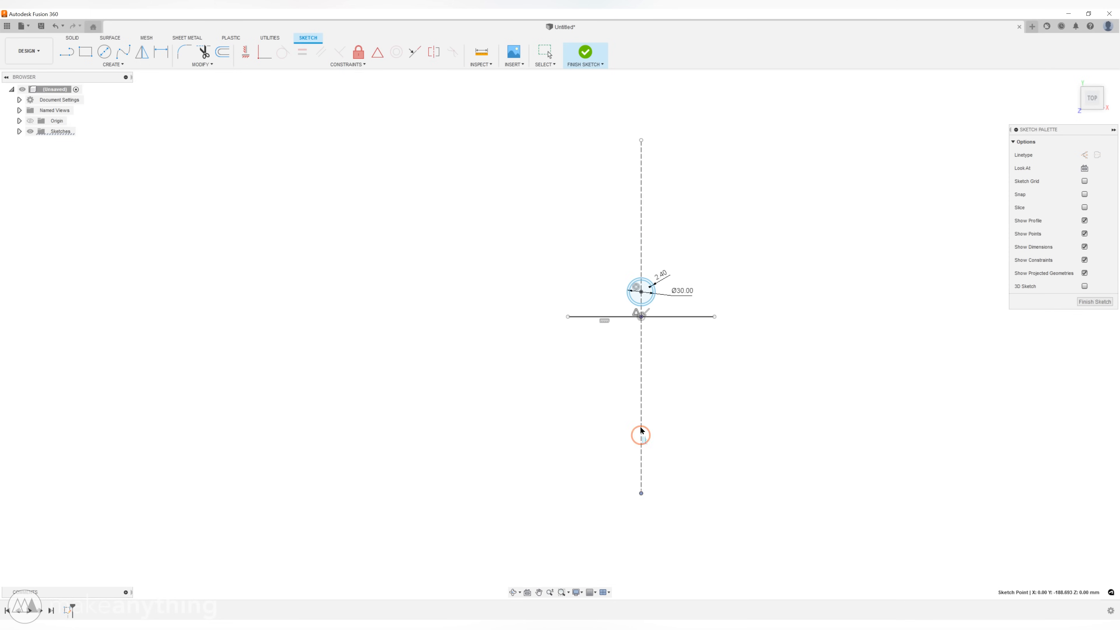
pyautogui.scroll(5, 645, 329)
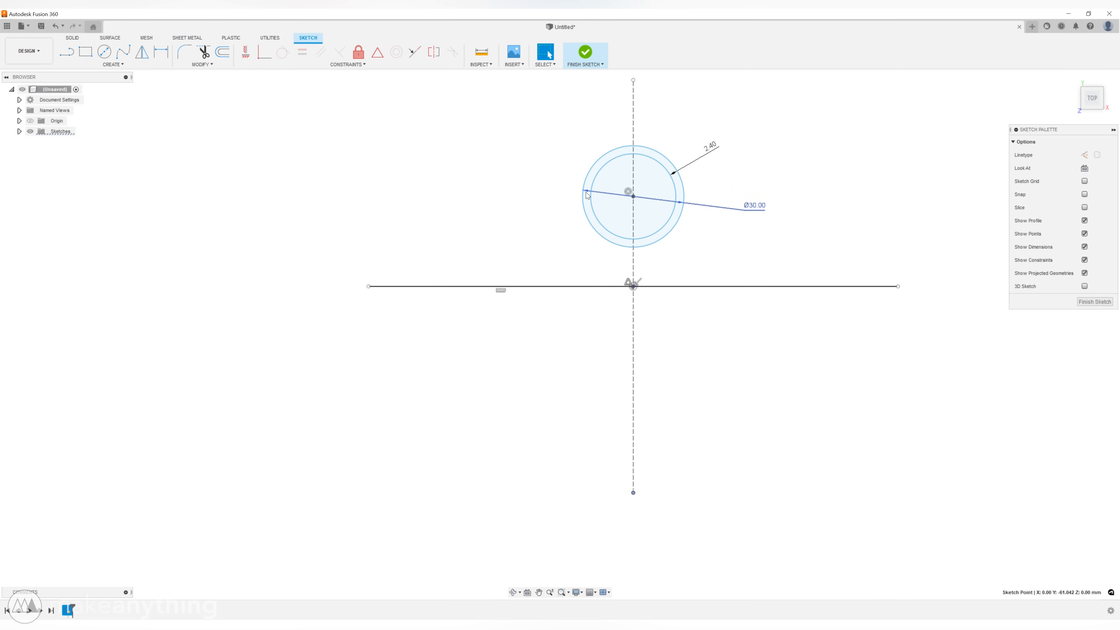
# Draw a vertical line tangent down from the outer circle's left side and, from its lower end, a triangle with its apex on the construction line.
pyautogui.press('l')
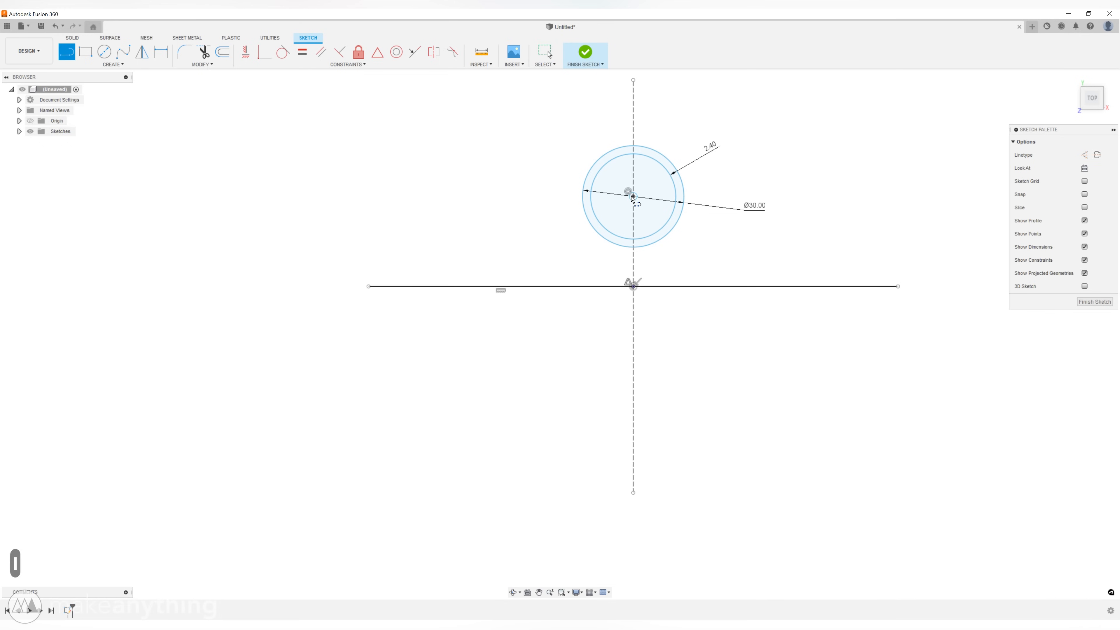
pyautogui.click(582, 197)
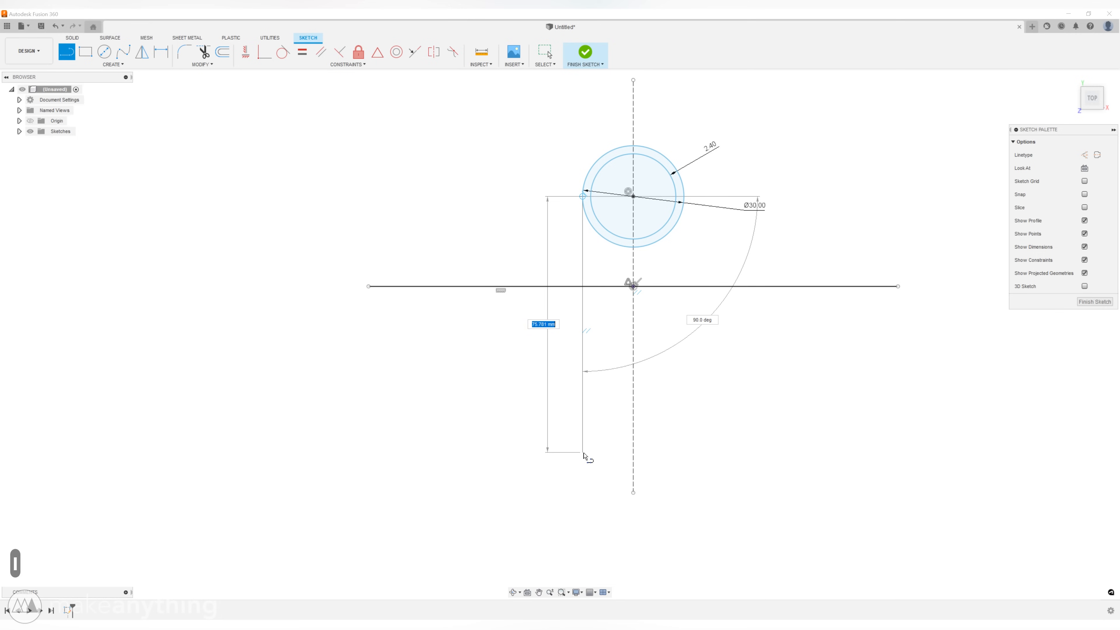
pyautogui.click(582, 459)
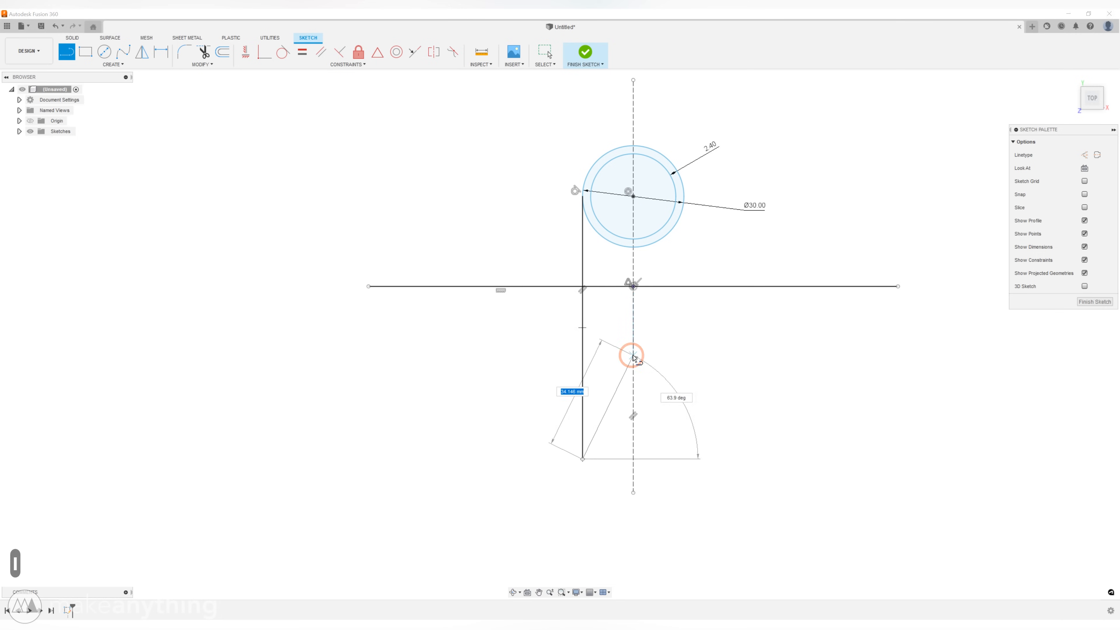
pyautogui.click(687, 459)
pyautogui.click(633, 372)
pyautogui.press('Escape')
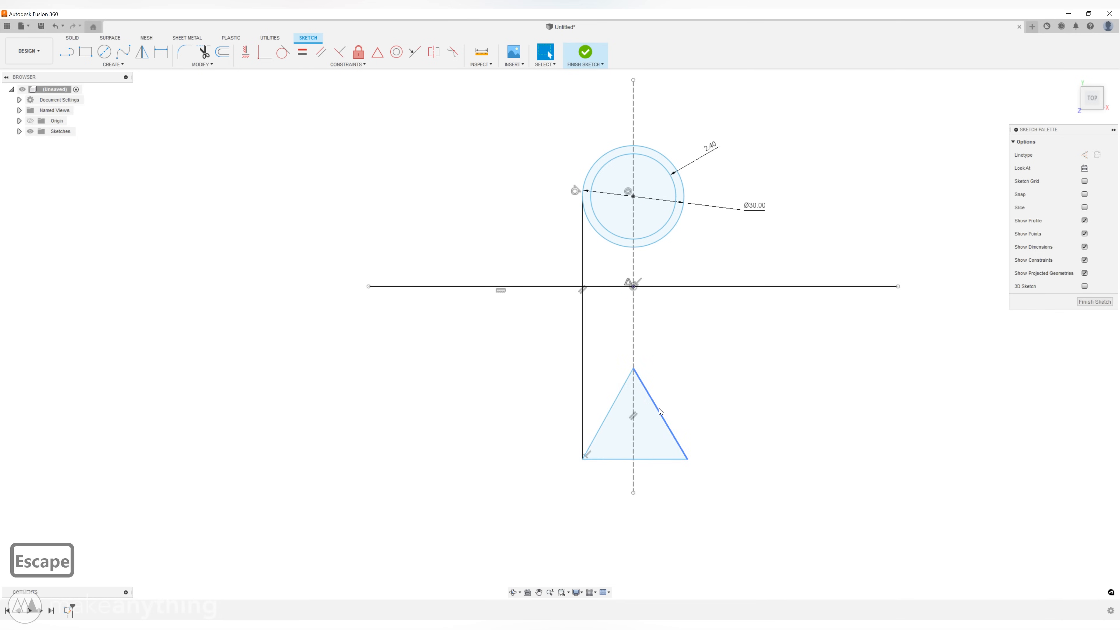
# Make the triangle's two slanted sides symmetric about the vertical construction line.
pyautogui.click(646, 392)
pyautogui.keyDown('ctrl'); pyautogui.click(619, 395); pyautogui.keyUp('ctrl')
pyautogui.keyDown('ctrl'); pyautogui.click(633, 401); pyautogui.keyUp('ctrl')
pyautogui.press('Escape')
pyautogui.press('Escape')
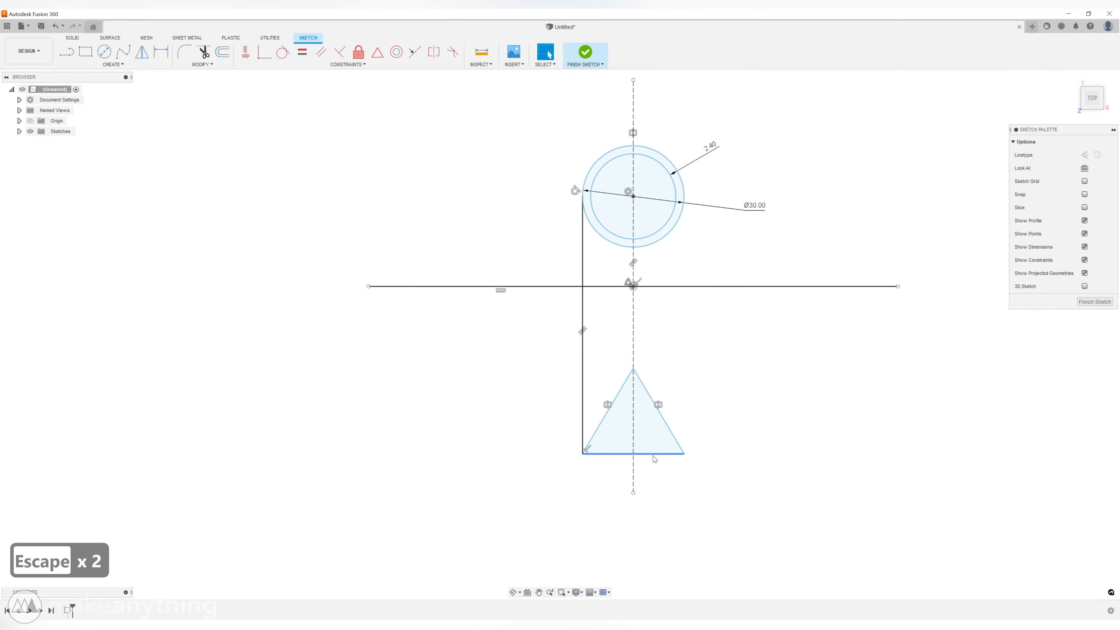
# Offset the triangle's three sides inward by 2.4 mm.
pyautogui.click(657, 452)
pyautogui.write('o')
pyautogui.write('2')
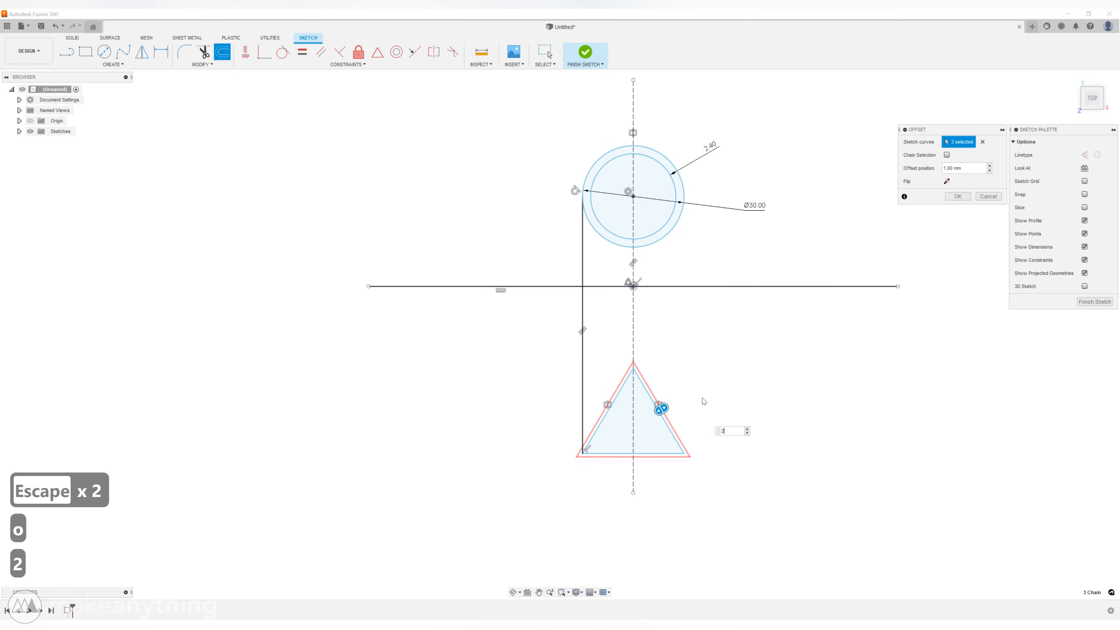
pyautogui.write('.4')
pyautogui.click(946, 181)
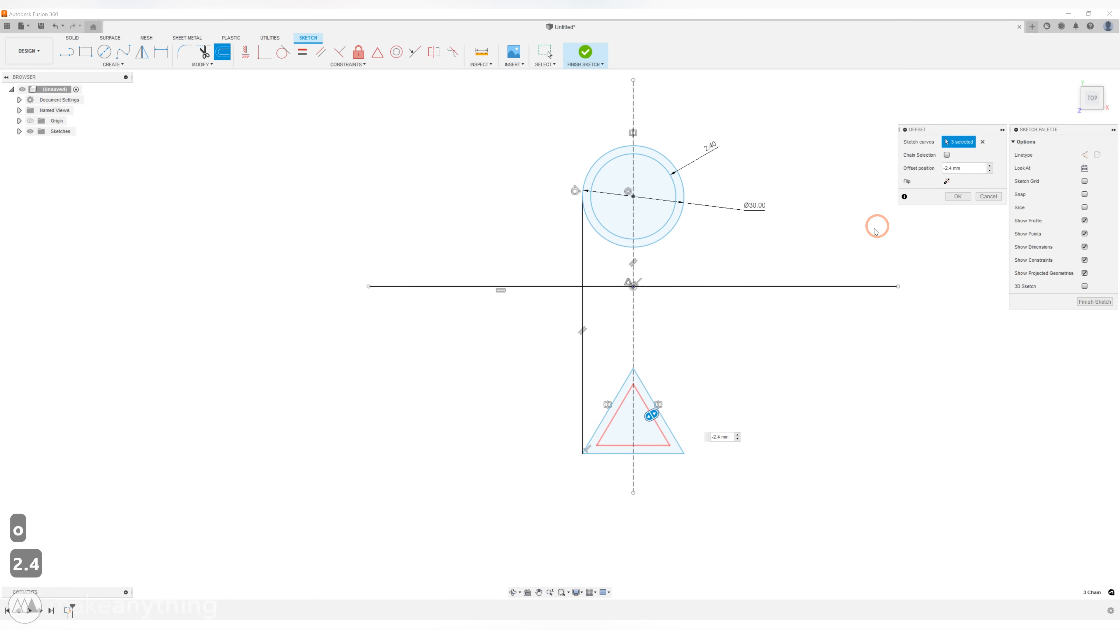
pyautogui.press('Return')
# Draw a line from the inner triangle's lower-left corner straight up into the circles.
pyautogui.press('l')
pyautogui.click(597, 447)
pyautogui.click(597, 192)
pyautogui.press('Escape')
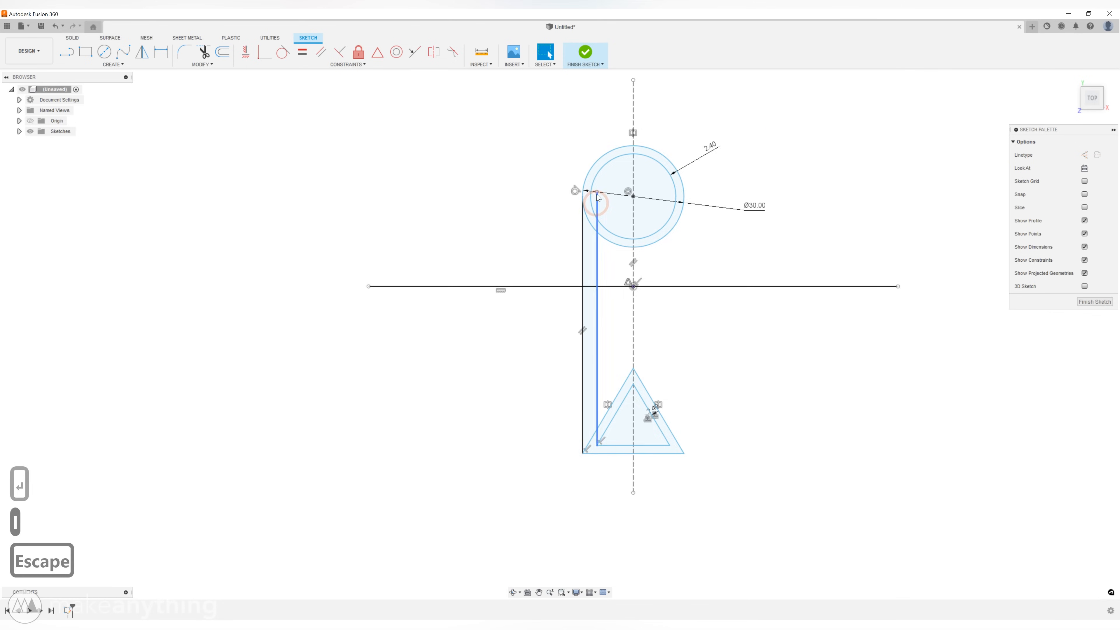
pyautogui.scroll(5, 598, 197)
pyautogui.click(588, 211)
pyautogui.scroll(-5, 591, 210)
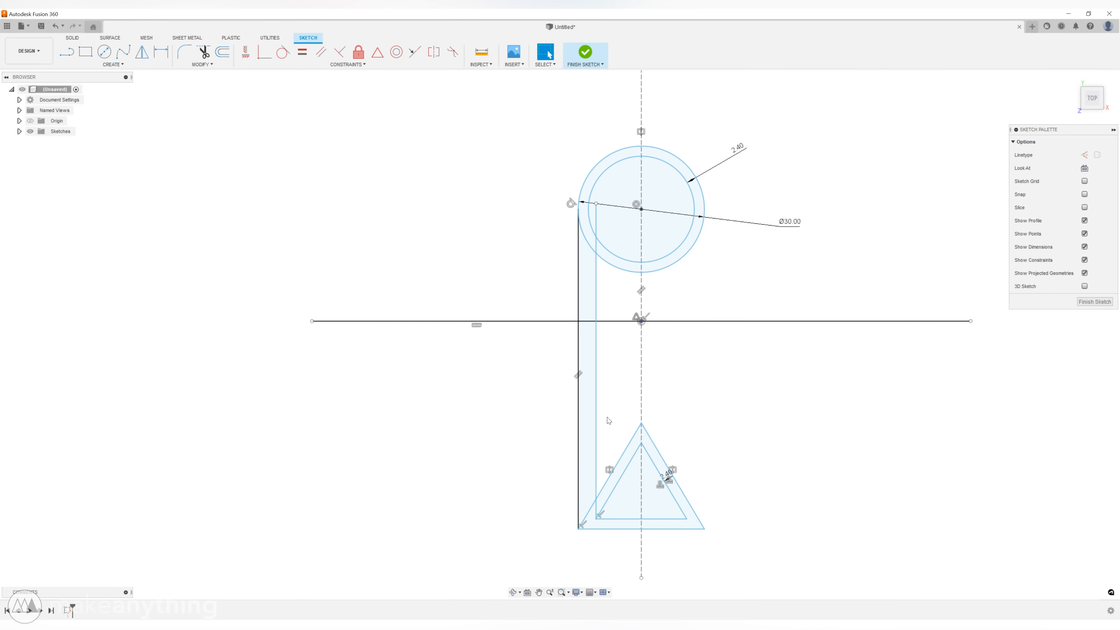
# Delete the inner vertical line and the outer triangle, keeping the inner triangle.
pyautogui.click(597, 403)
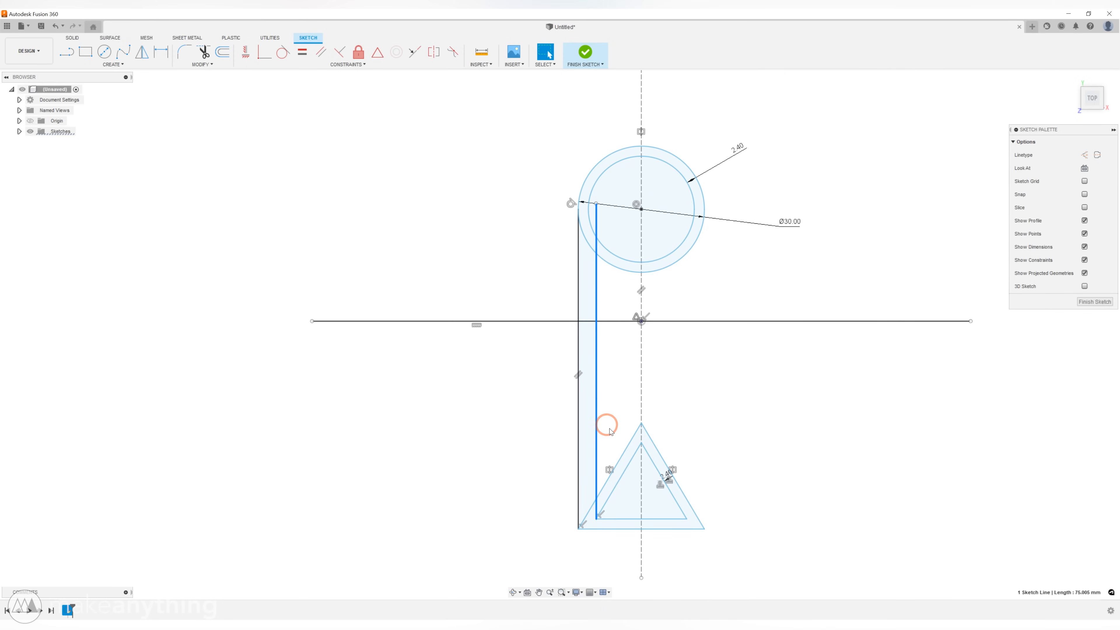
pyautogui.press('Delete')
pyautogui.doubleClick(604, 484)
pyautogui.press('Delete')
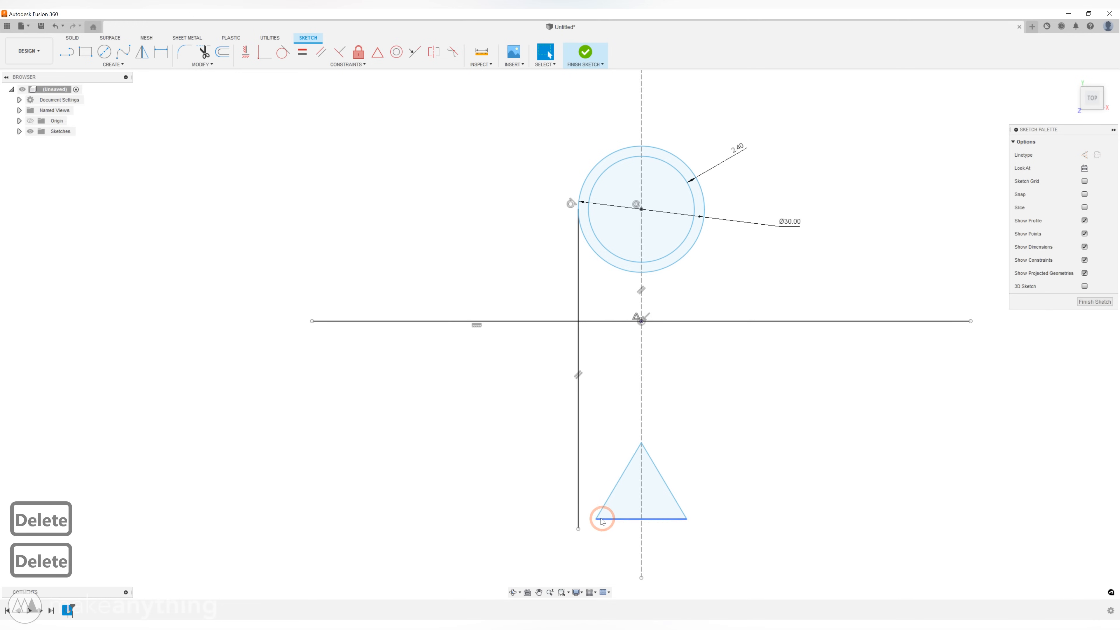
# Constrain the base of the remaining triangle to be horizontal.
pyautogui.moveTo(596, 519)
pyautogui.mouseDown()
pyautogui.moveTo(587, 527)
pyautogui.moveTo(596, 518)
pyautogui.mouseUp()
pyautogui.click(607, 522)
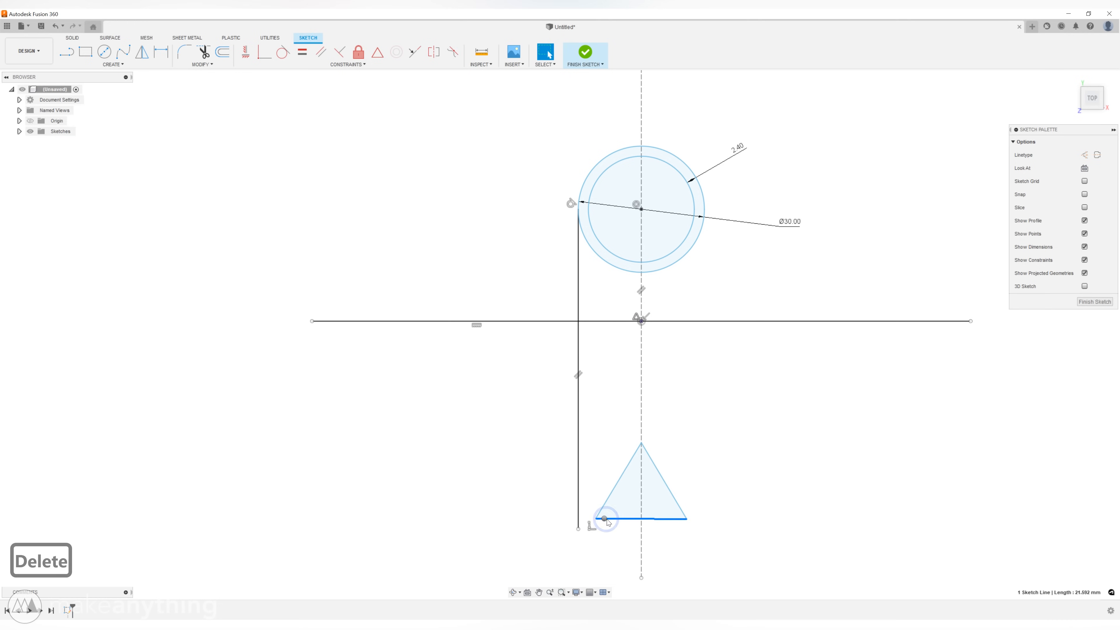
pyautogui.rightClick(607, 522)
pyautogui.click(605, 440)
pyautogui.press('Escape')
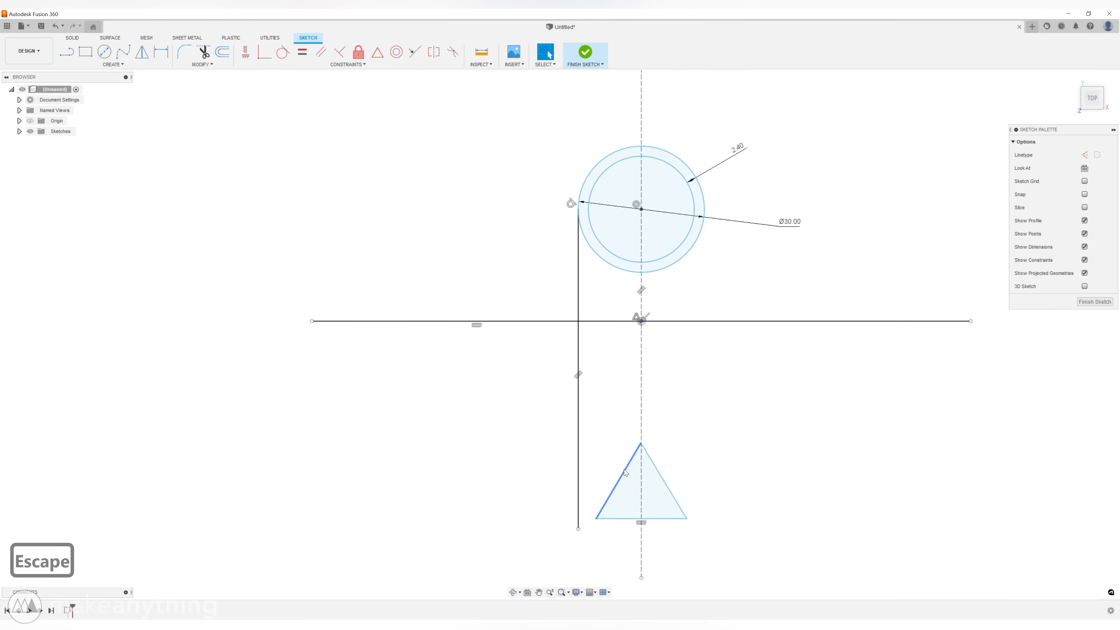
# Make the triangle's three sides equal, place its apex on the construction line, and pull its lower-left corner outward to enlarge it.
pyautogui.click(625, 472)
pyautogui.keyDown('ctrl'); pyautogui.click(620, 518); pyautogui.keyUp('ctrl')
pyautogui.keyDown('ctrl'); pyautogui.click(664, 482); pyautogui.keyUp('ctrl')
pyautogui.rightClick(664, 482)
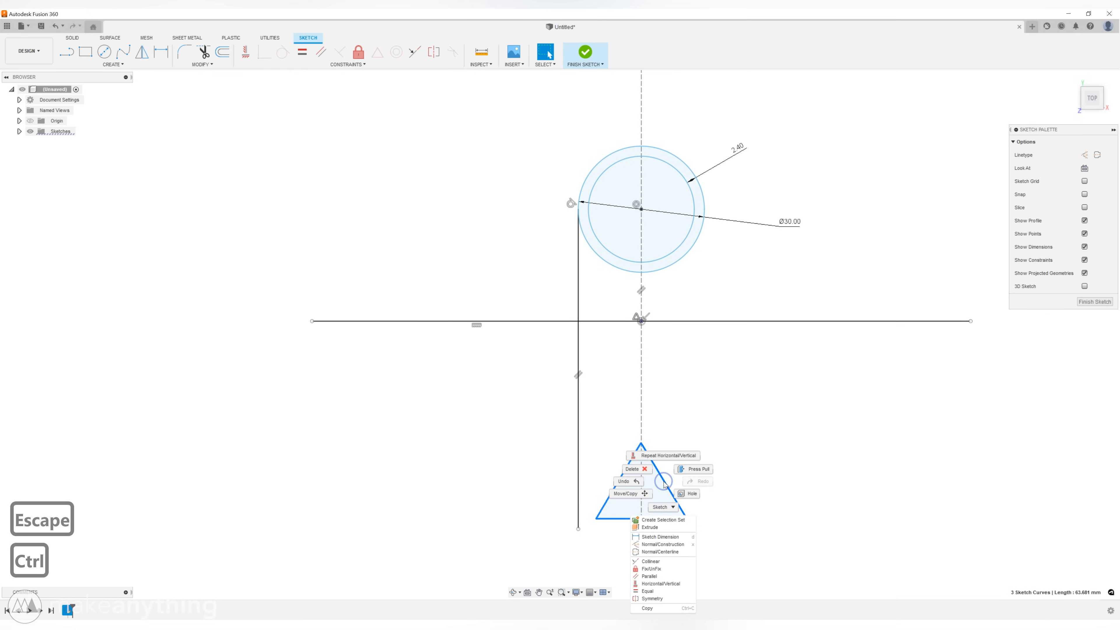
pyautogui.click(657, 590)
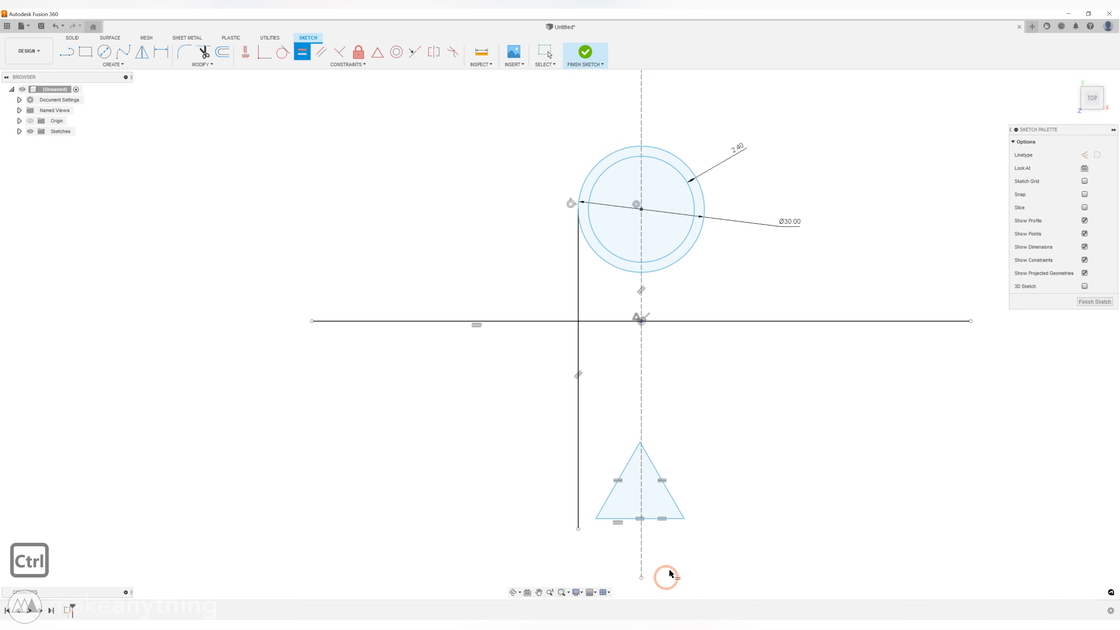
pyautogui.press('Escape')
pyautogui.moveTo(642, 447); pyautogui.dragTo(642, 446)
pyautogui.moveTo(599, 518); pyautogui.dragTo(586, 522)
# Draw a line from the triangle's lower-left corner tangent to the inner circle's left side and constrain it vertical.
pyautogui.press('l')
pyautogui.click(587, 526)
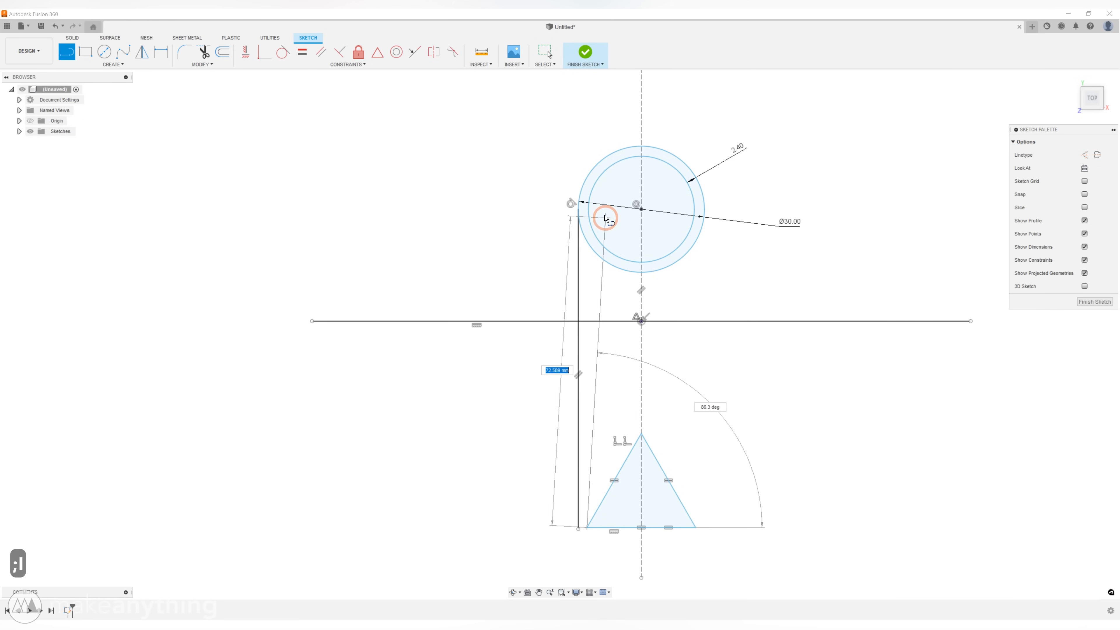
pyautogui.click(588, 205)
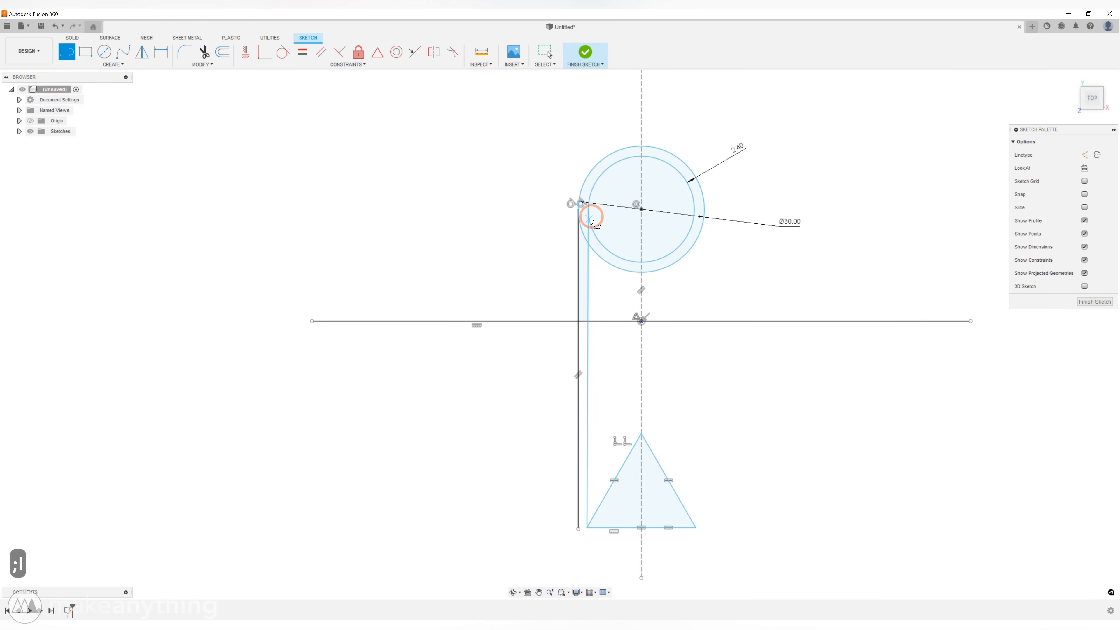
pyautogui.press('Escape')
pyautogui.rightClick(590, 225)
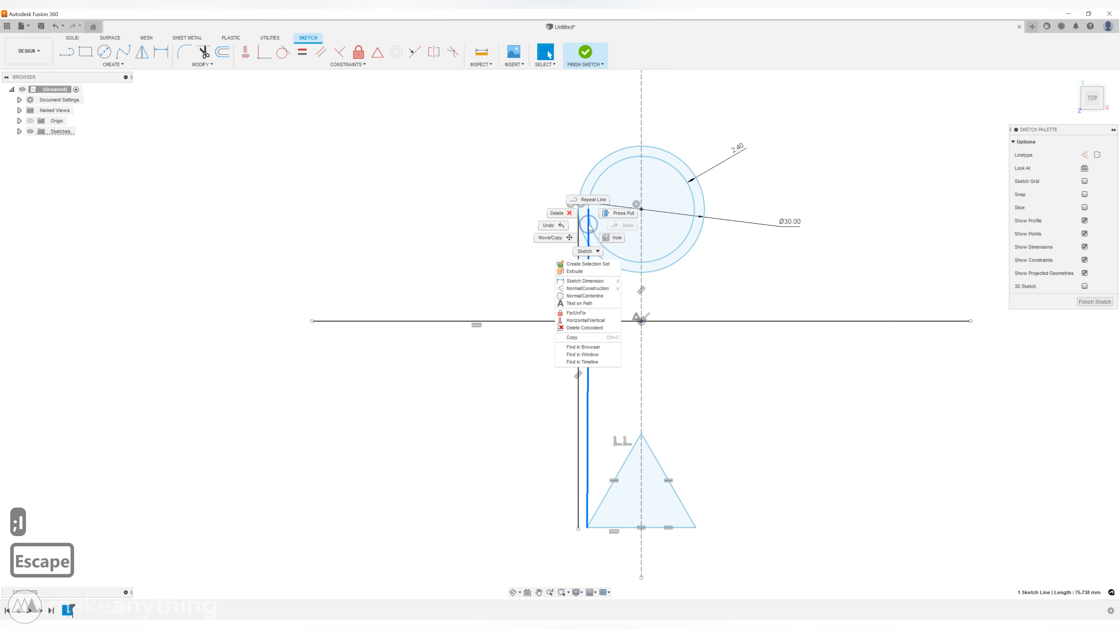
pyautogui.click(585, 319)
pyautogui.press('Escape')
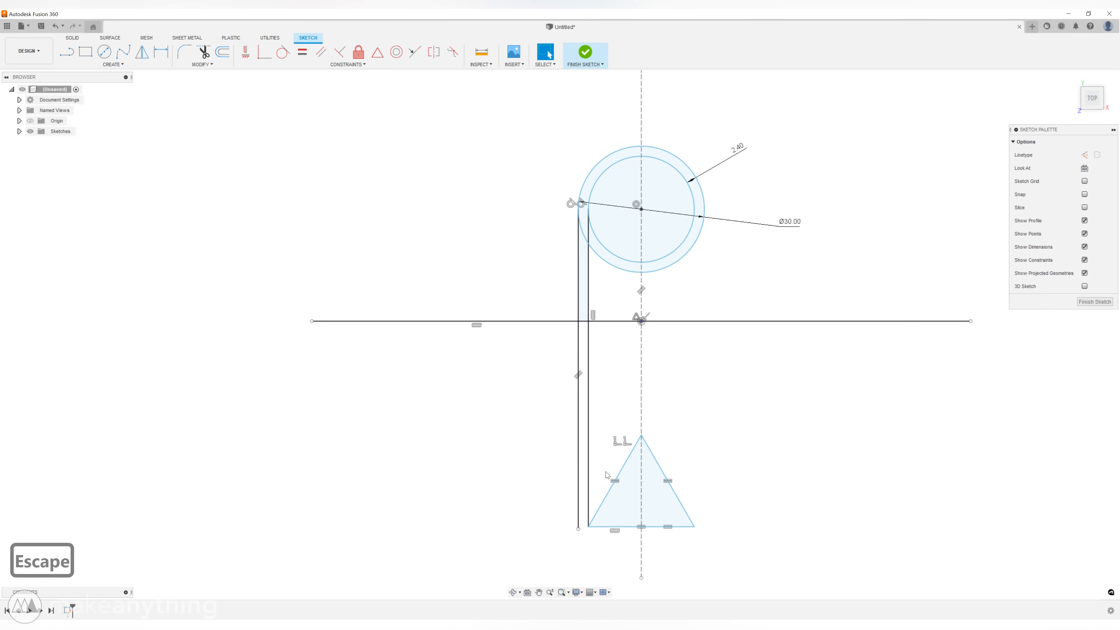
# Offset the triangle outward by 2.4 mm and extend the outer vertical line below the offset triangle's base.
pyautogui.doubleClick(609, 496)
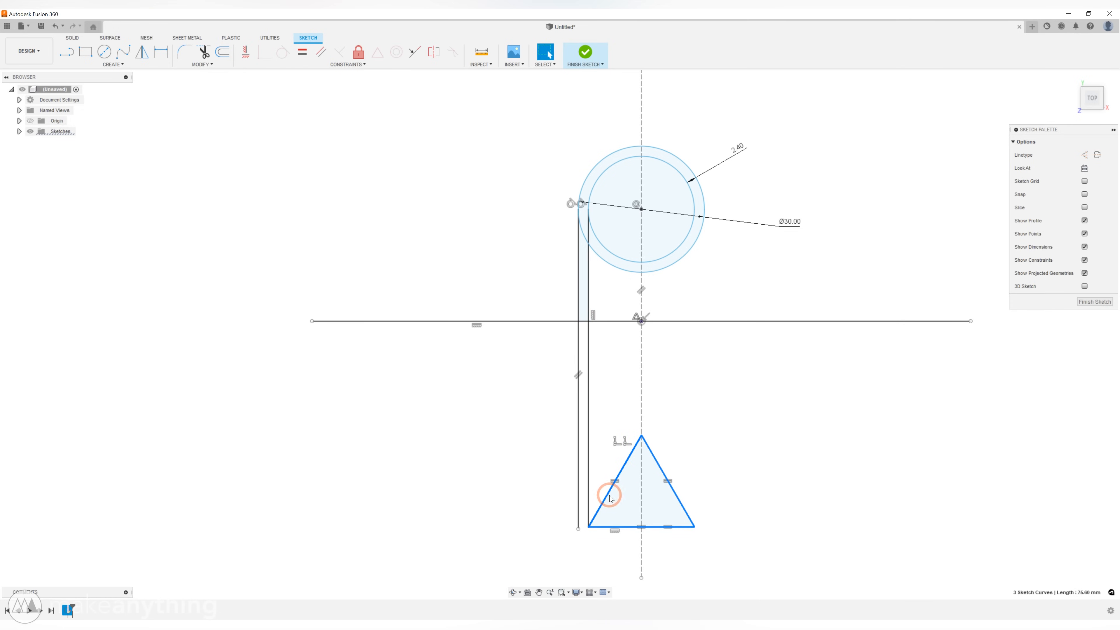
pyautogui.write('o')
pyautogui.write('2.4')
pyautogui.press('Return')
pyautogui.scroll(5, 582, 530)
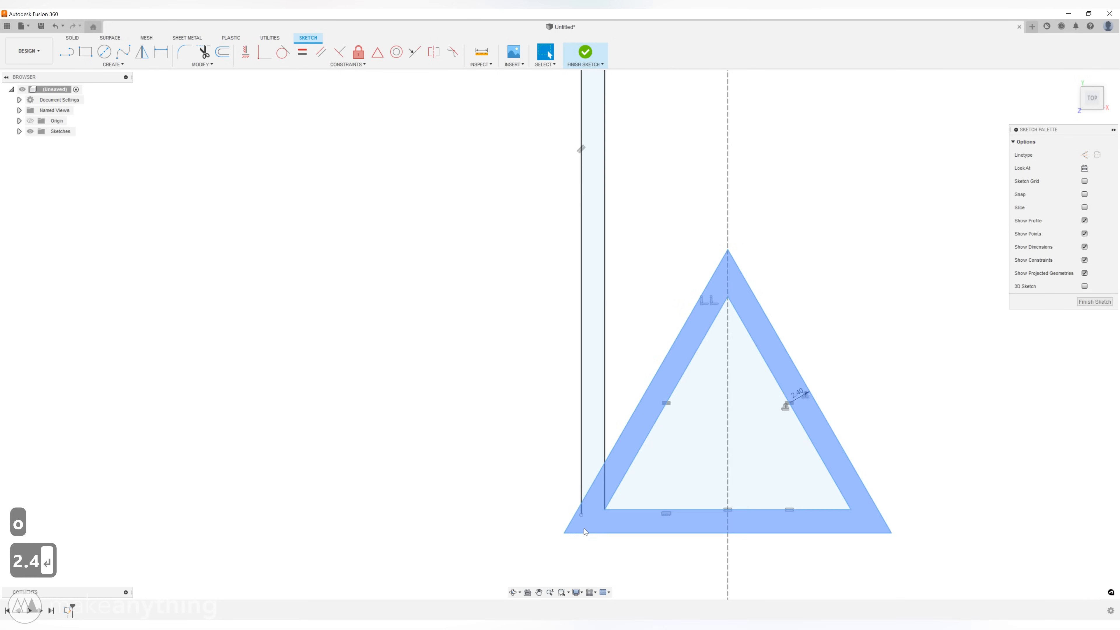
pyautogui.click(615, 540)
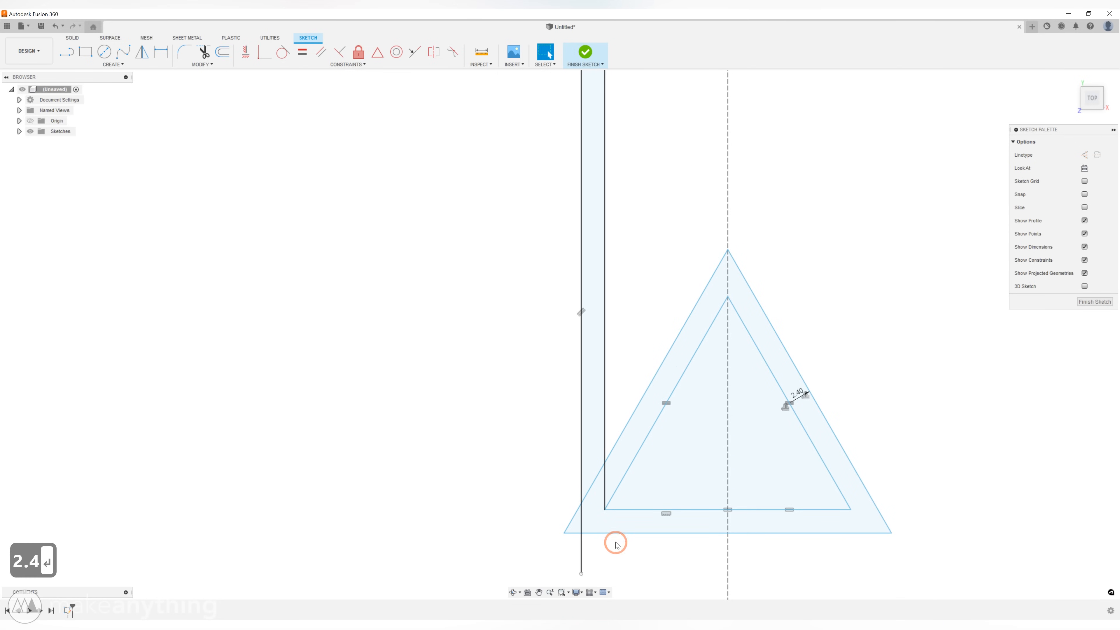
# Draw a circle centred on each of the inner triangle's three corners, reaching tangent to the outer triangle's sides.
pyautogui.press('c')
pyautogui.click(604, 510)
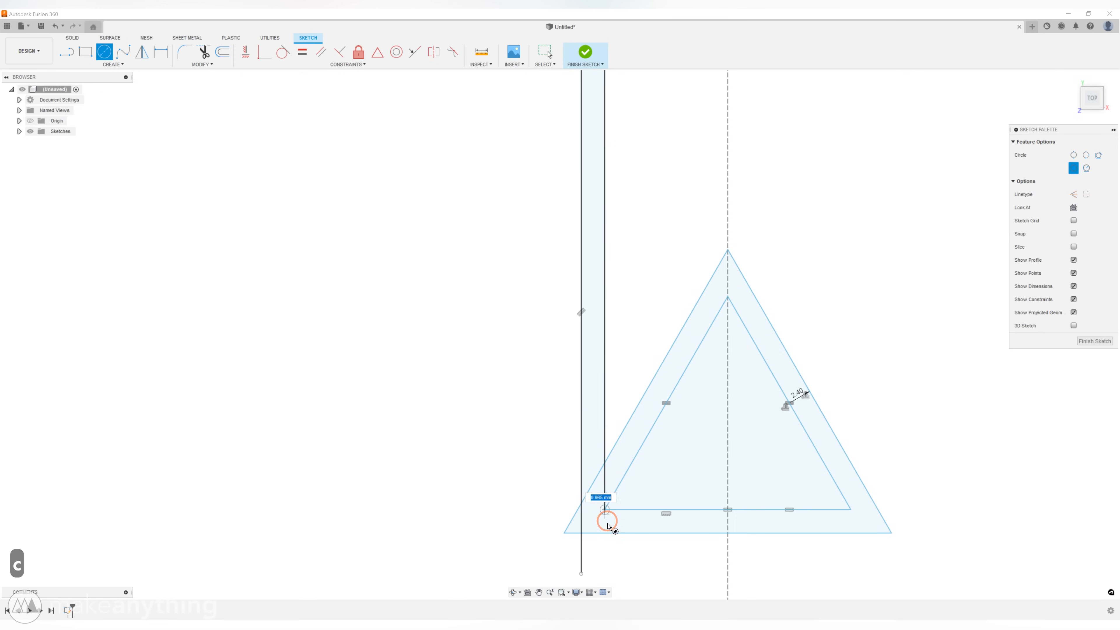
pyautogui.click(605, 534)
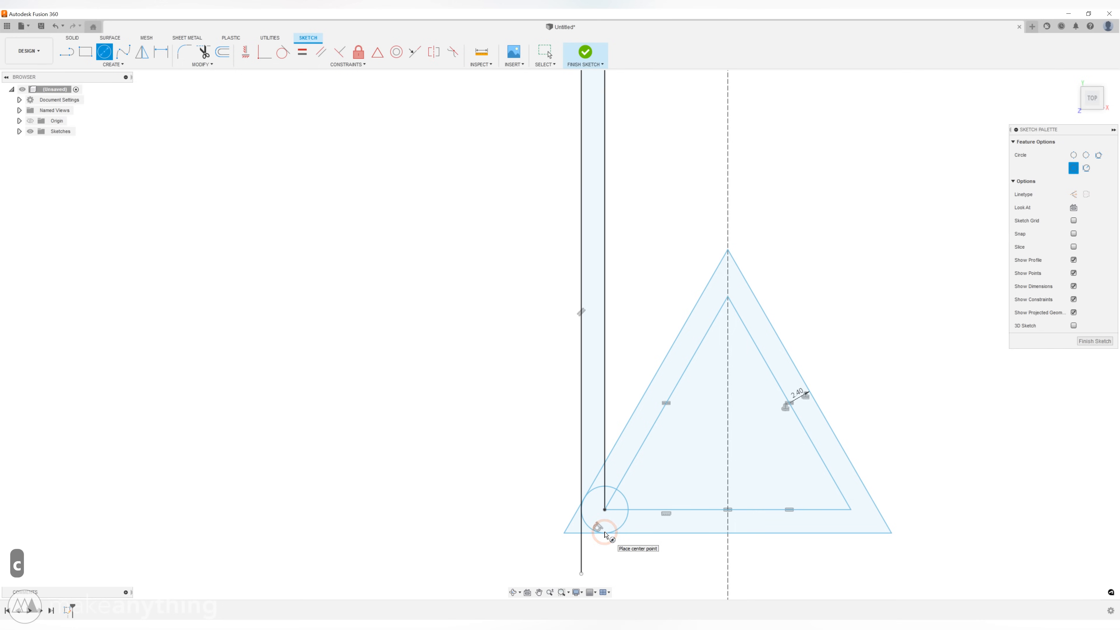
pyautogui.click(850, 511)
pyautogui.click(851, 531)
pyautogui.click(727, 297)
pyautogui.click(713, 295)
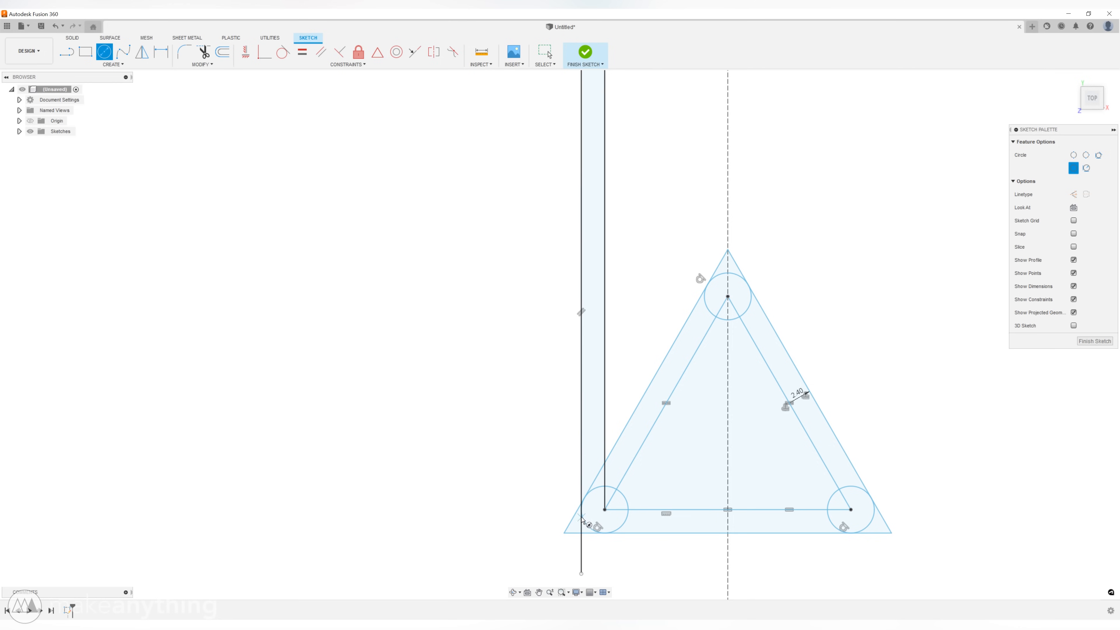
pyautogui.scroll(6, 581, 514)
pyautogui.click(584, 490)
pyautogui.scroll(-6, 586, 503)
pyautogui.press('Escape')
# Convert the two vertical lines between the circles and the triangle to construction lines.
pyautogui.scroll(-2, 624, 507)
pyautogui.click(626, 438)
pyautogui.press('x')
pyautogui.click(611, 441)
pyautogui.press('x')
pyautogui.scroll(-3, 747, 495)
pyautogui.click(780, 440)
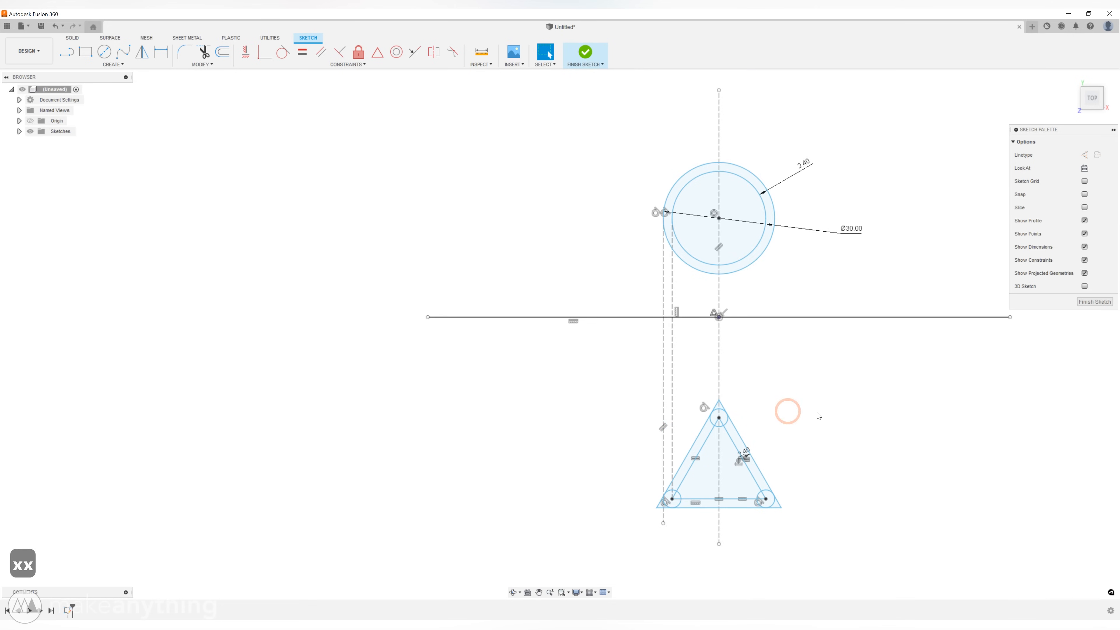
pyautogui.press('Escape')
# Move the triangle up closer to the horizontal line and place points at the outer circle's bottom and the apex circle's top.
pyautogui.moveTo(721, 418); pyautogui.dragTo(721, 383)
pyautogui.press('p')
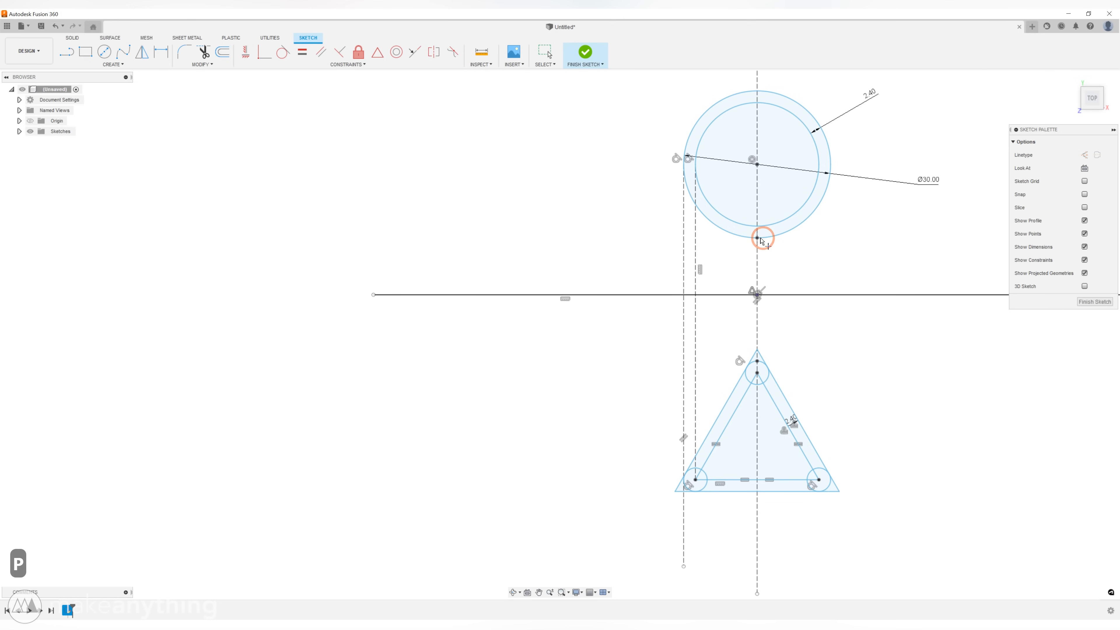
pyautogui.press('Escape')
# Dimension the outer circle's bottom point 10 mm from the horizontal line.
pyautogui.press('d')
pyautogui.click(771, 294)
pyautogui.click(758, 239)
pyautogui.click(811, 270)
pyautogui.write('10')
pyautogui.press('Return')
# Dimension the apex circle's top point 10 mm below the horizontal line.
pyautogui.click(757, 361)
pyautogui.click(792, 295)
pyautogui.click(811, 336)
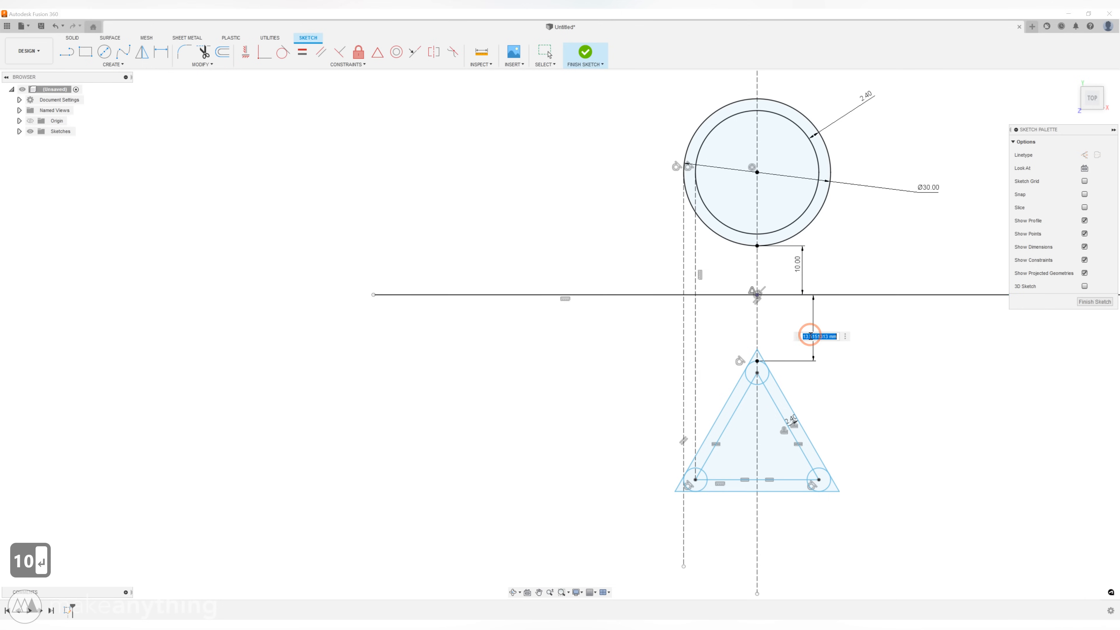
pyautogui.write('10')
pyautogui.press('Return')
pyautogui.scroll(-4, 651, 345)
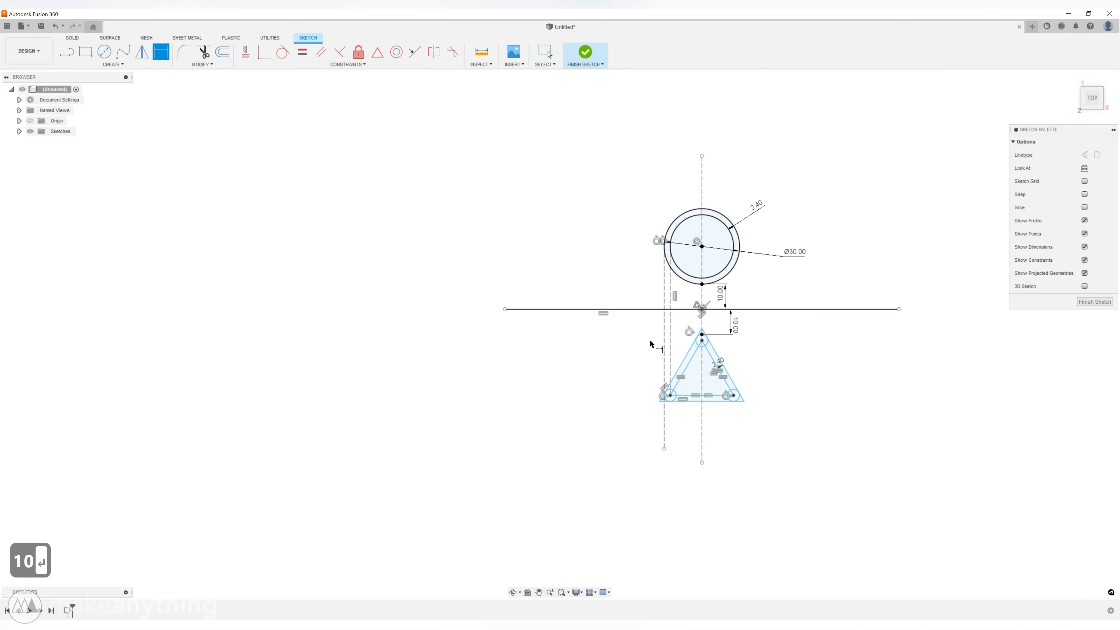
pyautogui.scroll(4, 714, 406)
pyautogui.press('Escape')
pyautogui.moveTo(763, 420); pyautogui.dragTo(816, 365)
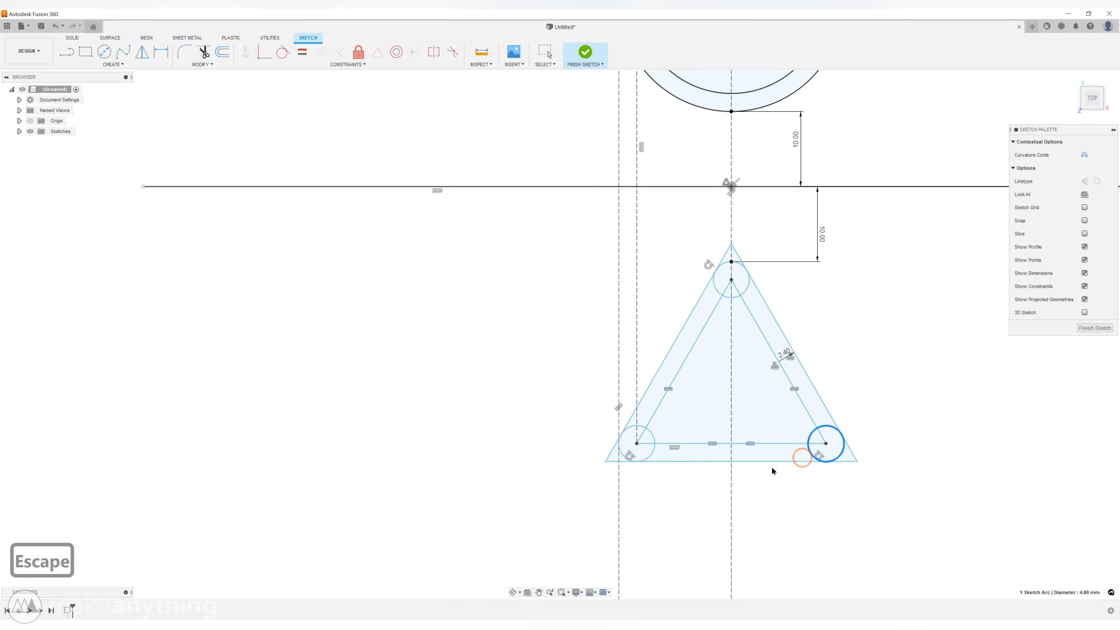
pyautogui.press('Escape')
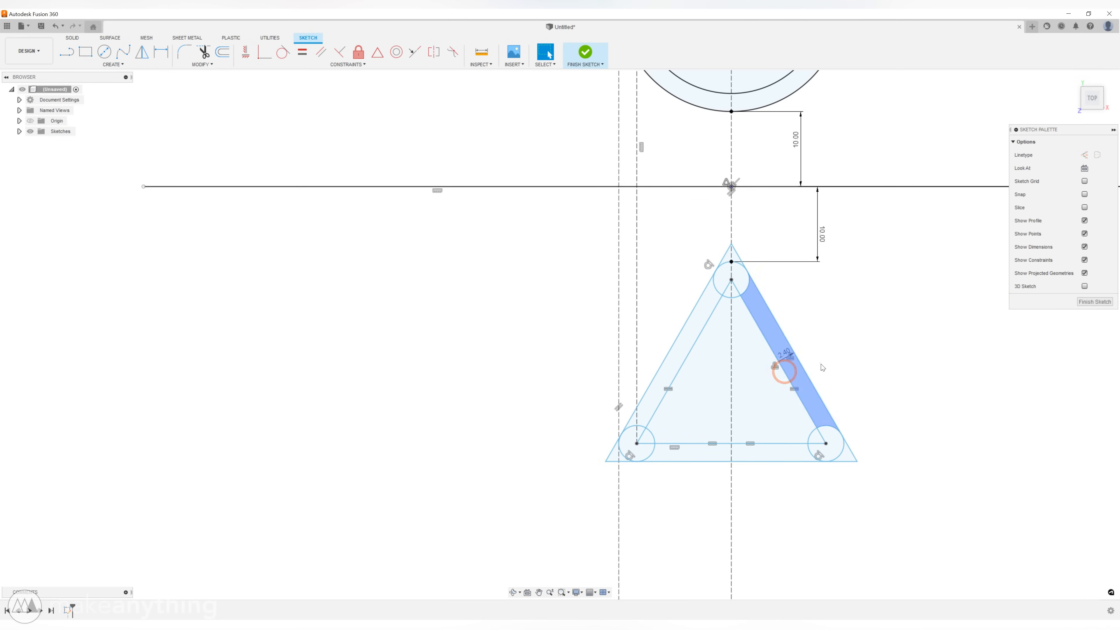
pyautogui.scroll(-3, 853, 356)
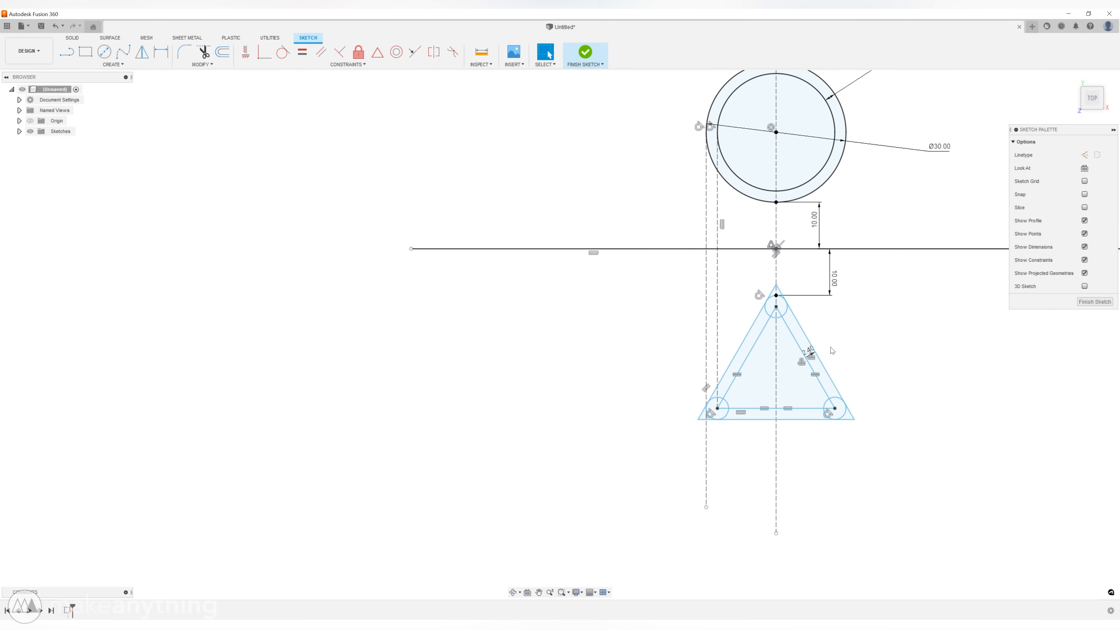
pyautogui.moveTo(850, 348)
pyautogui.mouseDown(button='middle')
pyautogui.moveTo(775, 382)
pyautogui.moveTo(761, 430)
pyautogui.mouseUp(button='middle')
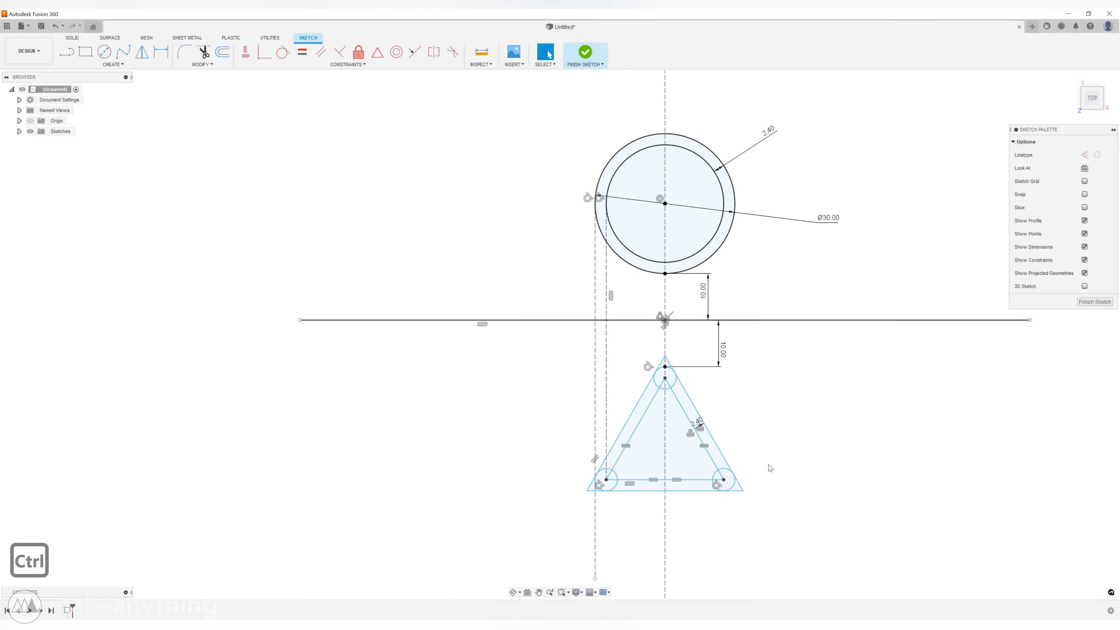
# Finish the sketch and save the design as circle2triangle_demo.
pyautogui.click(585, 52)
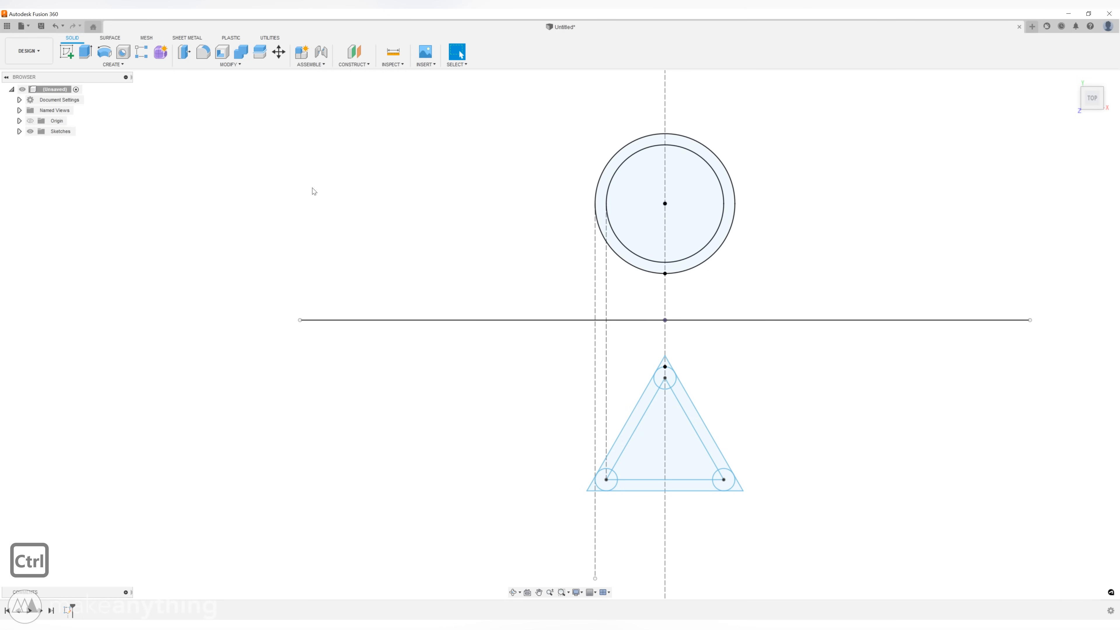
pyautogui.hotkey('ctrl', 's')
pyautogui.write('circle2triangle_demo')
pyautogui.press('Return')
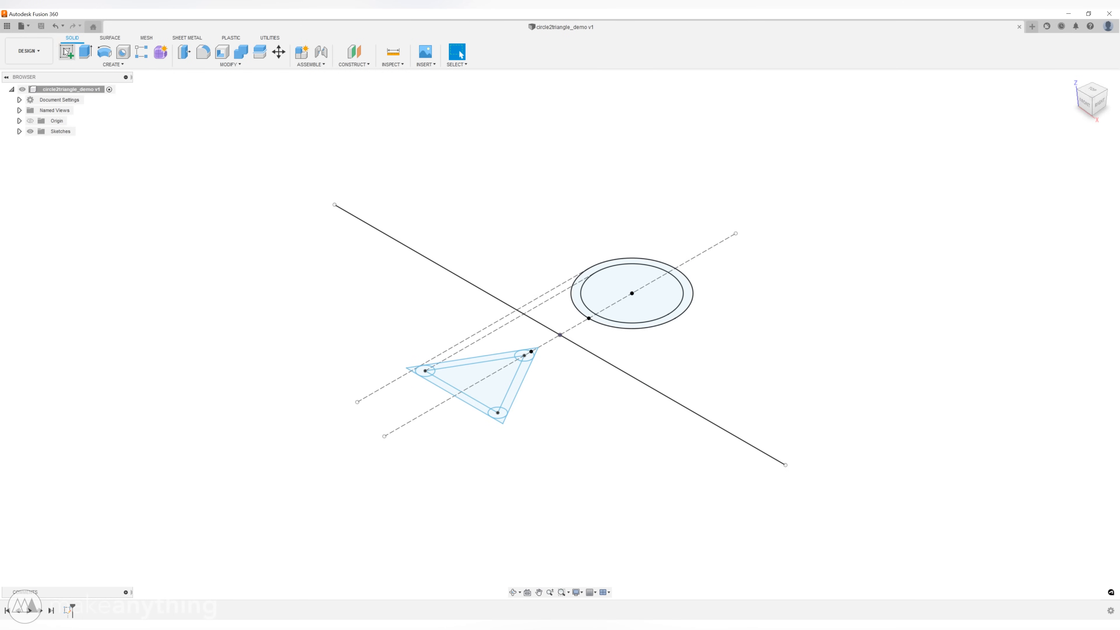
# Start a sketch on the vertical side plane and project the points on the outer circle and the apex circle into it.
pyautogui.click(66, 52)
pyautogui.click(613, 318)
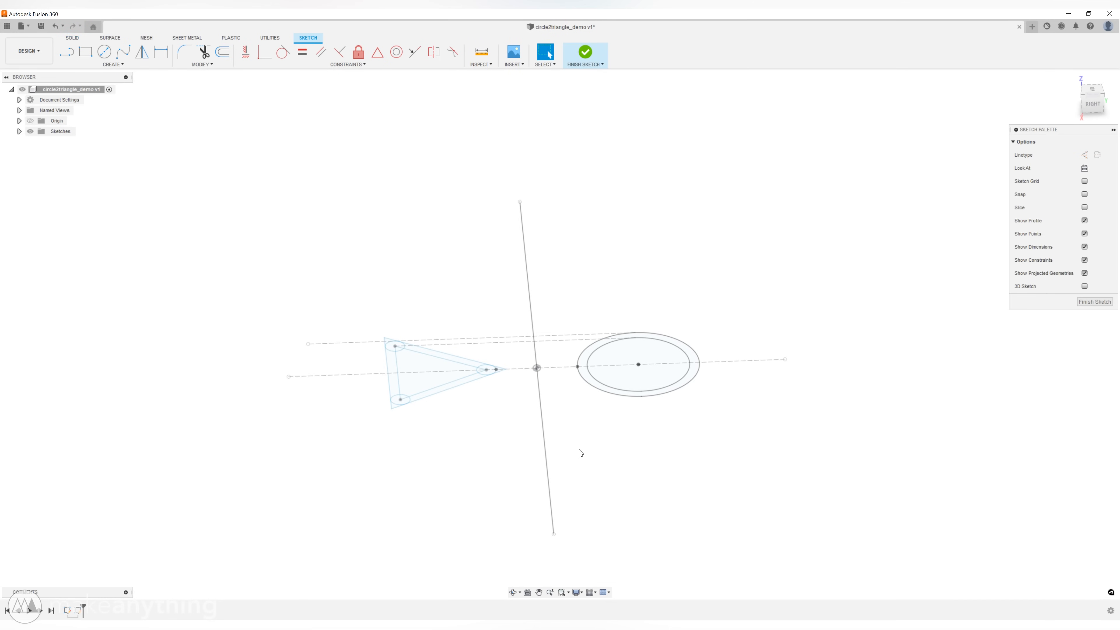
pyautogui.press('p')
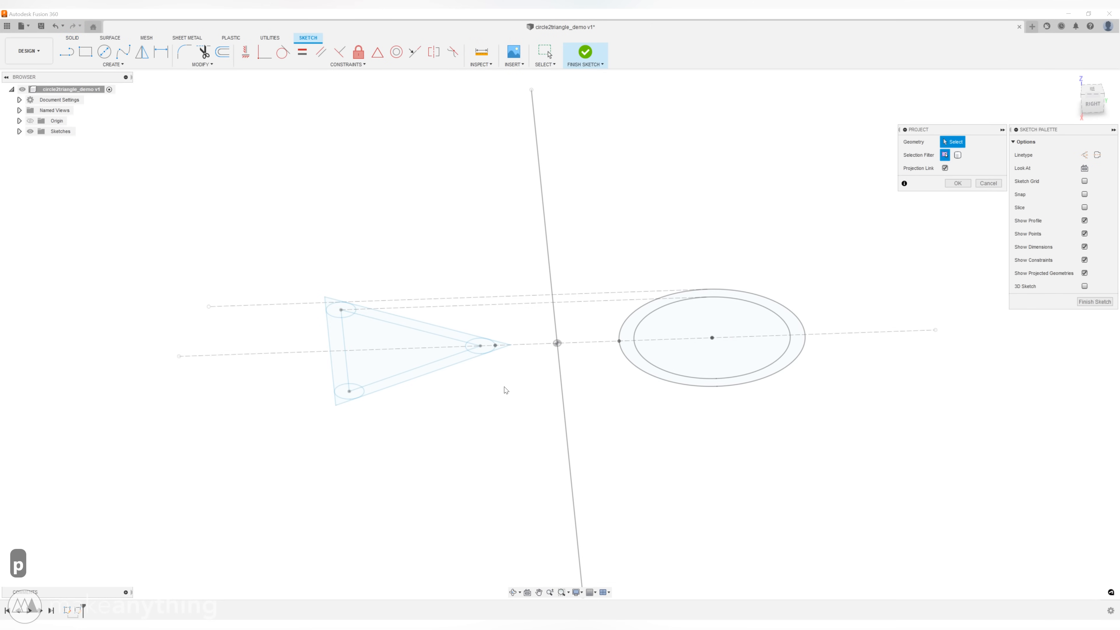
pyautogui.click(495, 346)
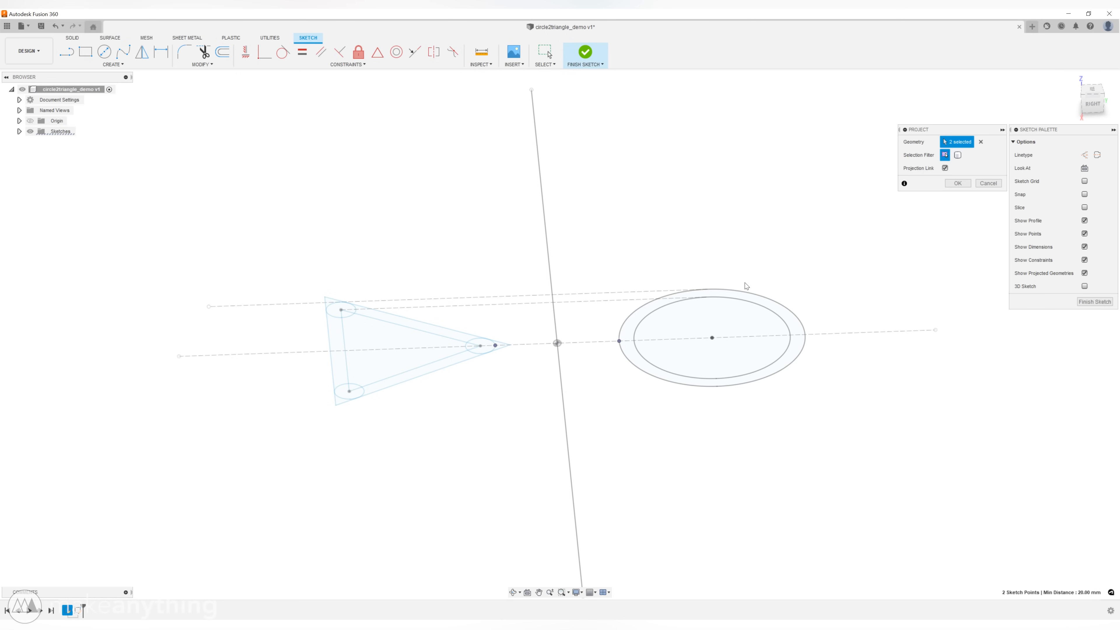
pyautogui.click(957, 184)
pyautogui.click(562, 419)
# Draw two diagonal lines running down from the projected circle points so that they cross each other below the midpoint.
pyautogui.press('l')
pyautogui.click(619, 342)
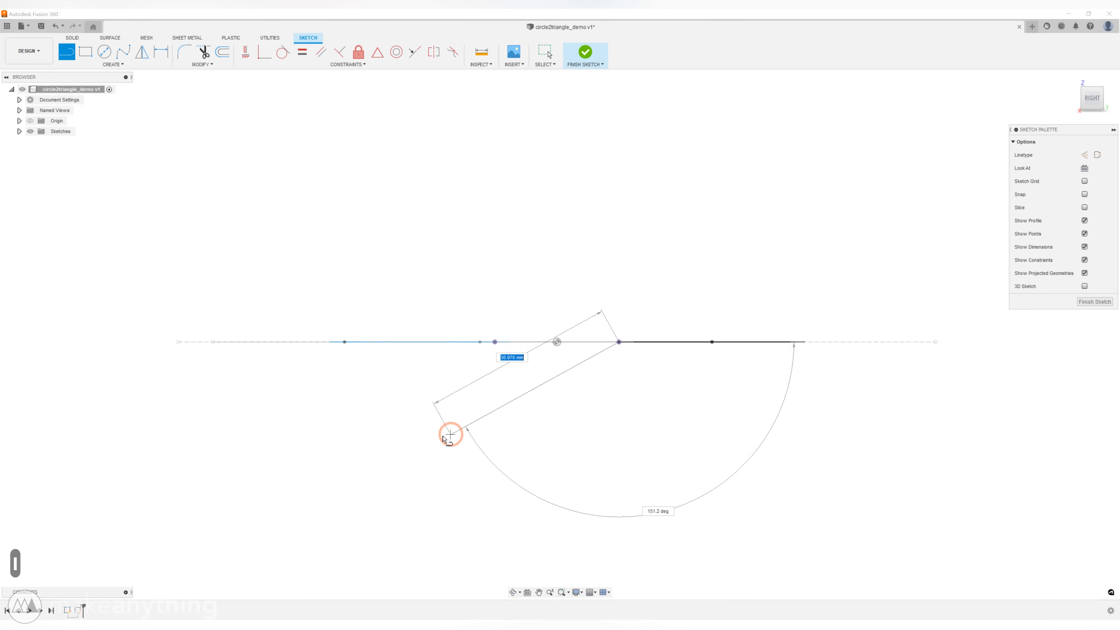
pyautogui.click(374, 483)
pyautogui.click(495, 341)
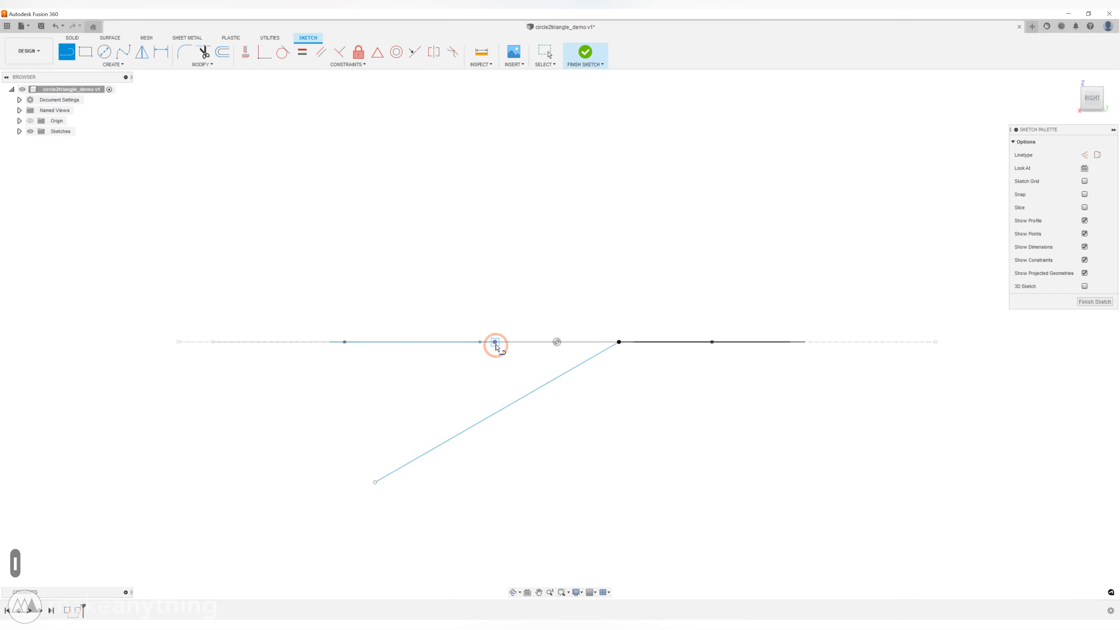
pyautogui.doubleClick(717, 488)
pyautogui.click(818, 464)
# Draw a short line from the origin to the crossing point of the two diagonals and constrain it vertical.
pyautogui.click(556, 342)
pyautogui.doubleClick(553, 380)
pyautogui.click(636, 465)
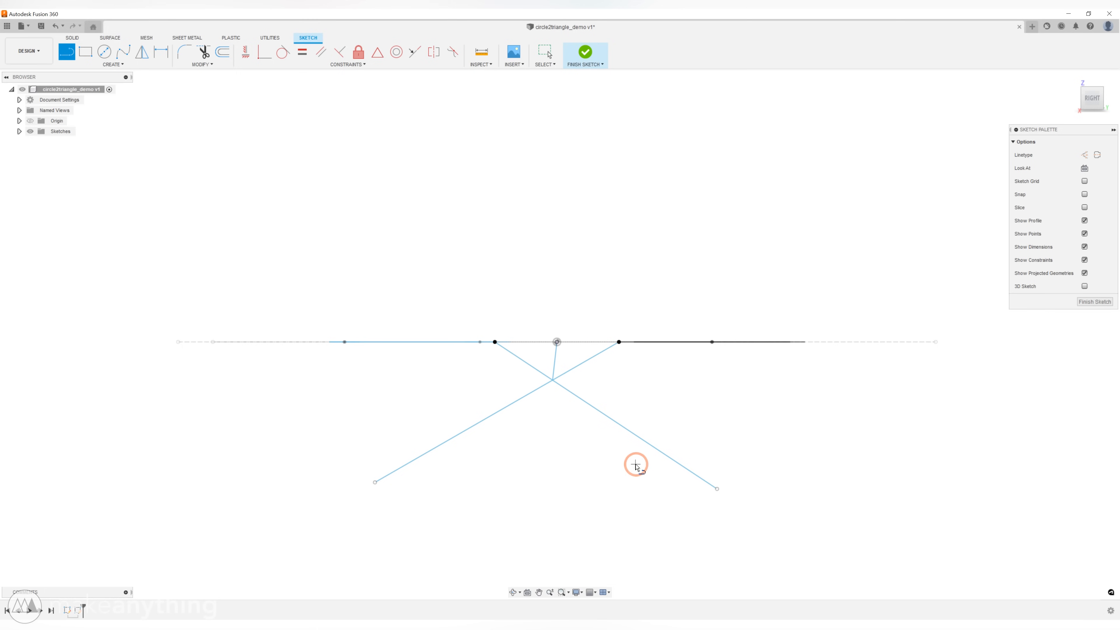
pyautogui.press('Escape')
pyautogui.click(556, 364)
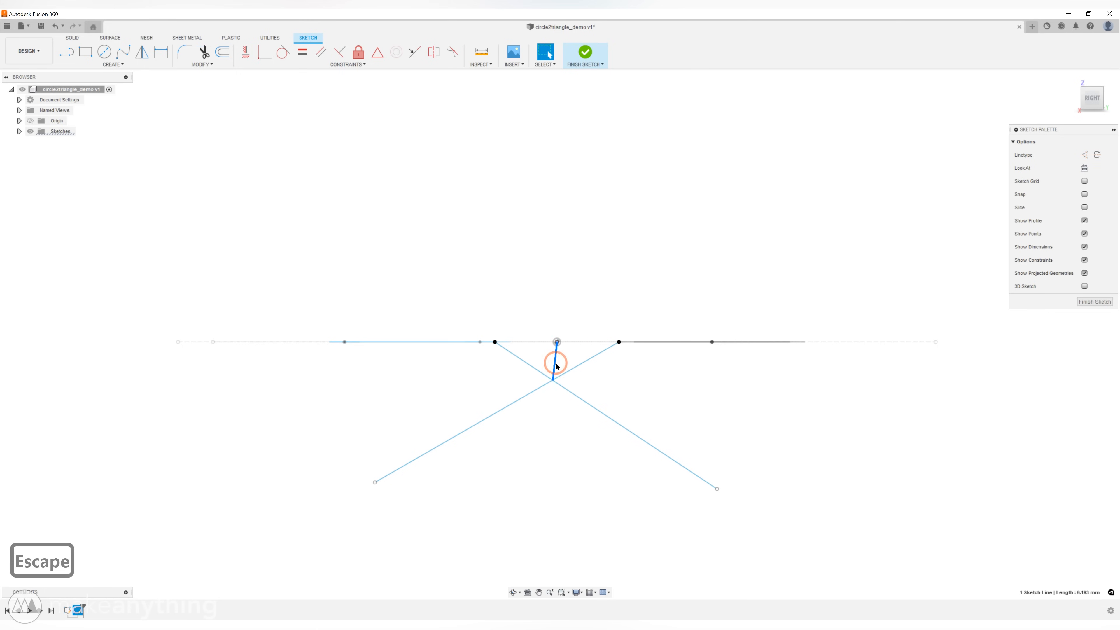
pyautogui.rightClick(555, 364)
pyautogui.click(564, 458)
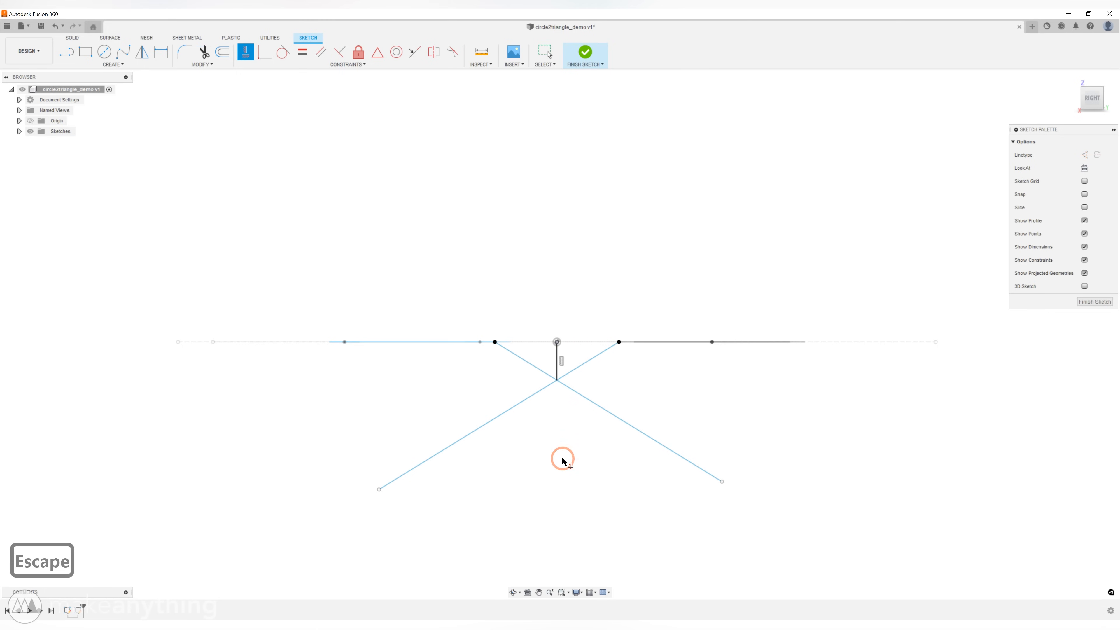
pyautogui.press('Escape')
# Reposition the crossing diagonals to a steeper slope and convert the short vertical line to construction geometry.
pyautogui.moveTo(722, 461); pyautogui.dragTo(657, 521)
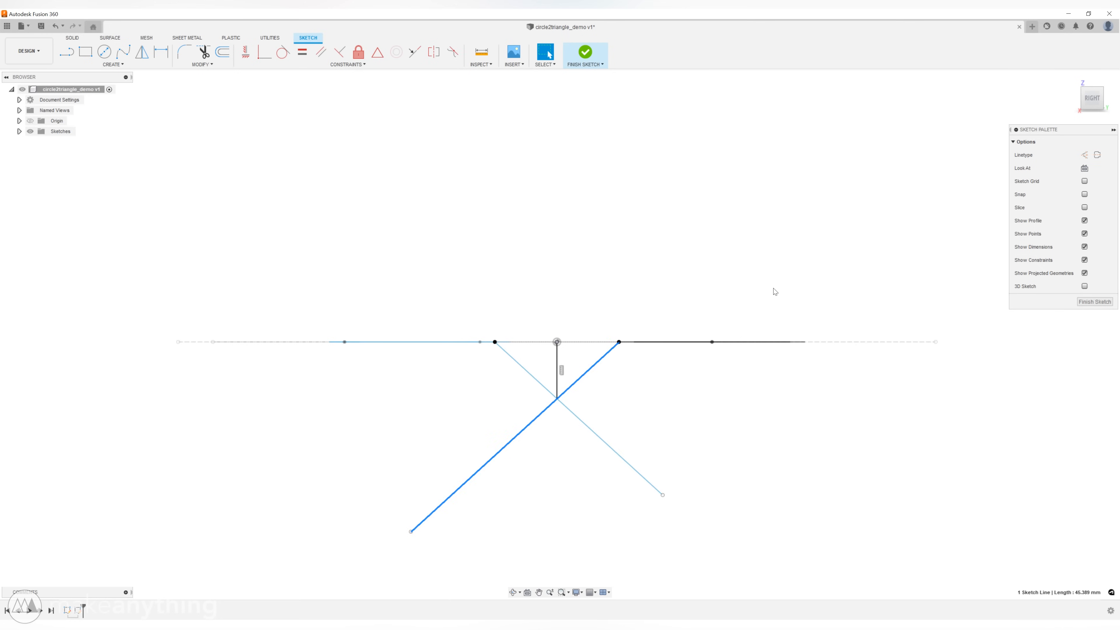
pyautogui.moveTo(774, 291)
pyautogui.keyDown('shift'); pyautogui.mouseDown(button='middle')
pyautogui.moveTo(677, 290)
pyautogui.moveTo(692, 315)
pyautogui.moveTo(681, 318)
pyautogui.mouseUp(button='middle'); pyautogui.keyUp('shift')
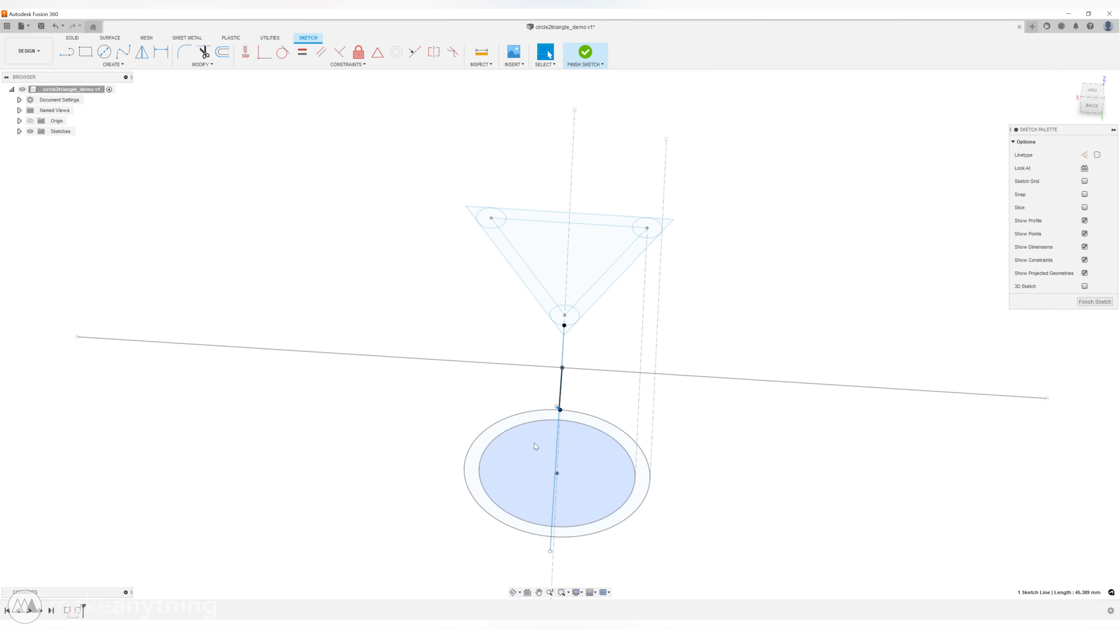
pyautogui.keyDown('shift'); pyautogui.moveTo(535, 444); pyautogui.dragTo(634, 344, button='middle'); pyautogui.keyUp('shift')
pyautogui.click(1087, 101)
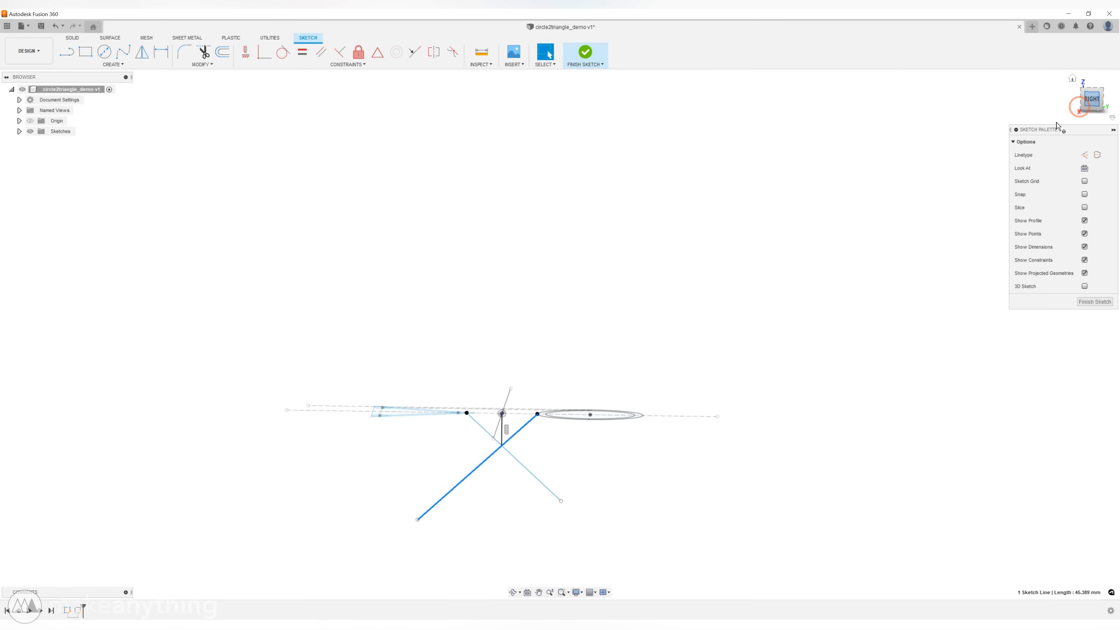
pyautogui.click(530, 423)
pyautogui.press('x')
# Dimension the angle between the two diagonals at 110 degrees, place the dimension below their crossing, and finish the sketch.
pyautogui.click(587, 401)
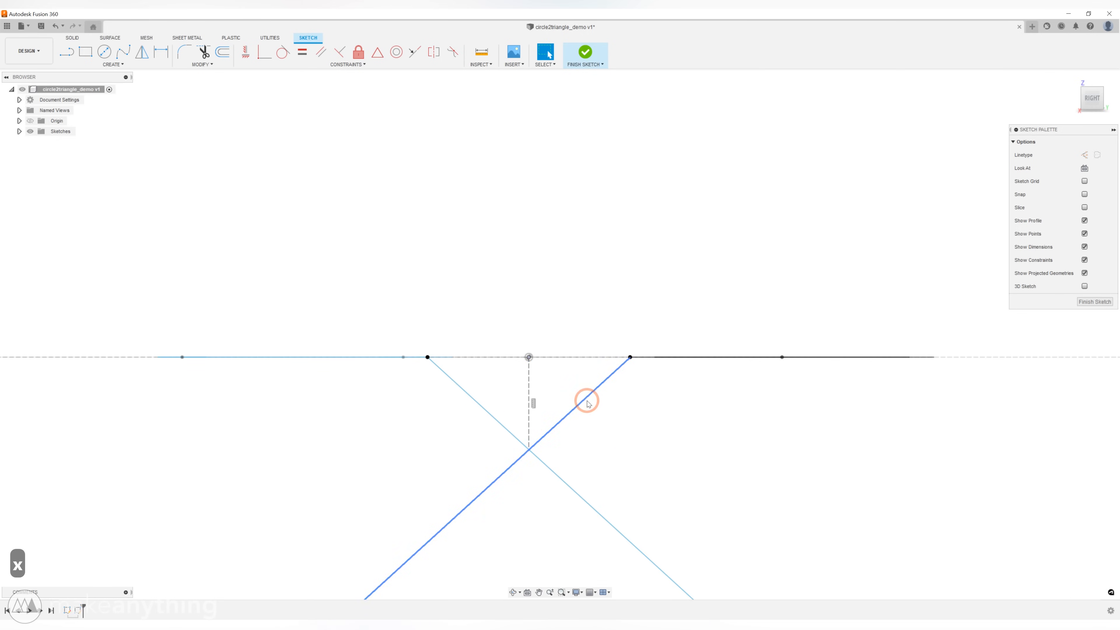
pyautogui.press('d')
pyautogui.click(501, 423)
pyautogui.click(516, 322)
pyautogui.write('110')
pyautogui.press('Return')
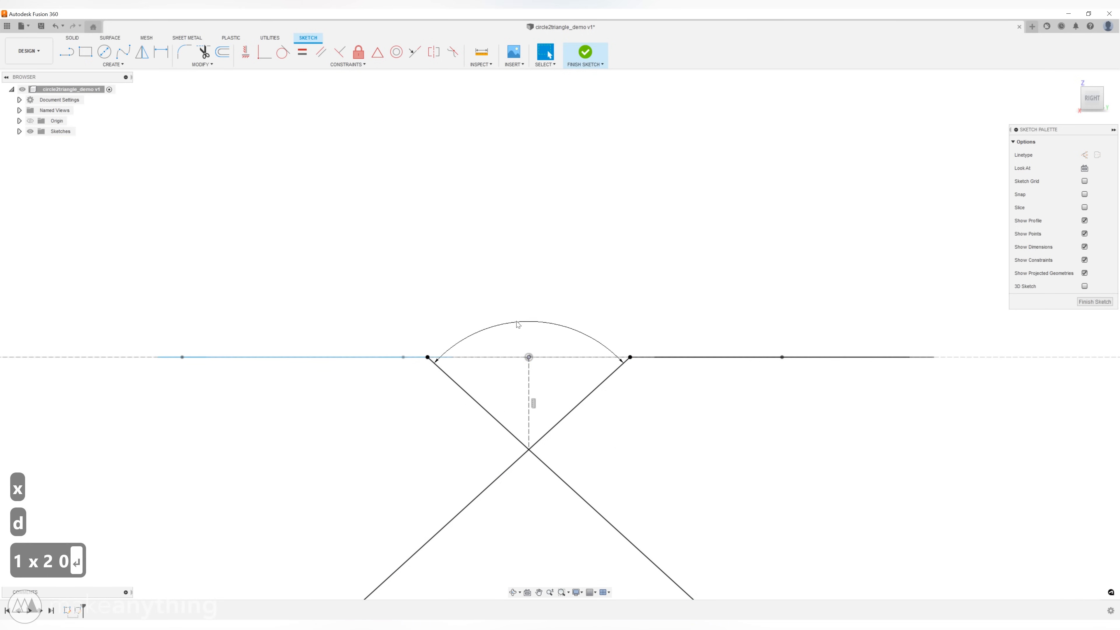
pyautogui.scroll(-5, 490, 367)
pyautogui.moveTo(510, 281); pyautogui.dragTo(511, 438)
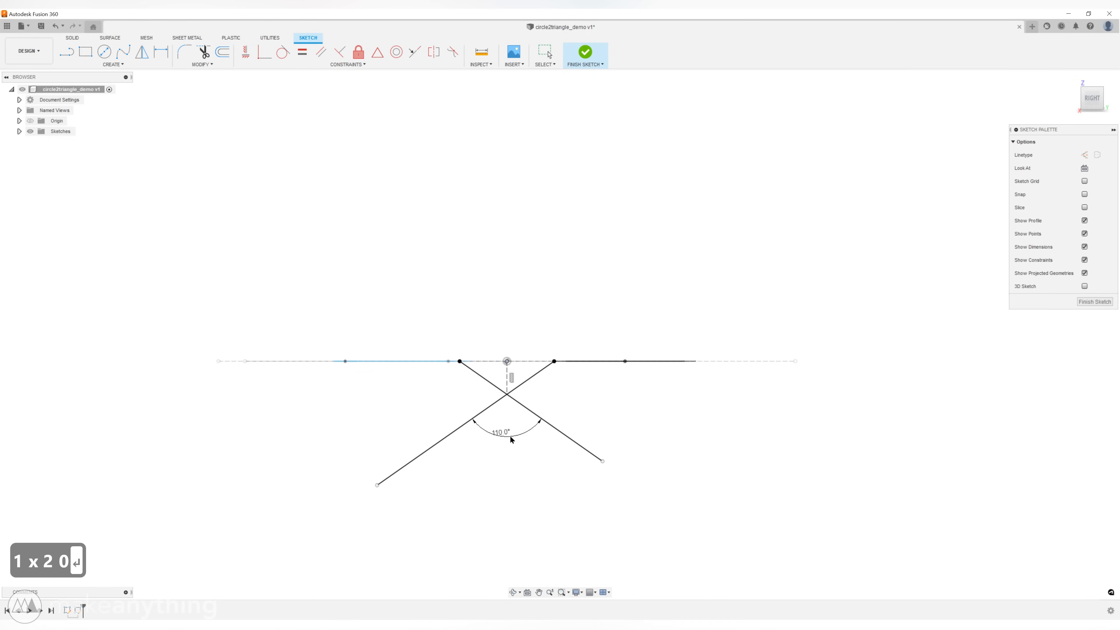
pyautogui.scroll(3, 526, 379)
pyautogui.click(585, 52)
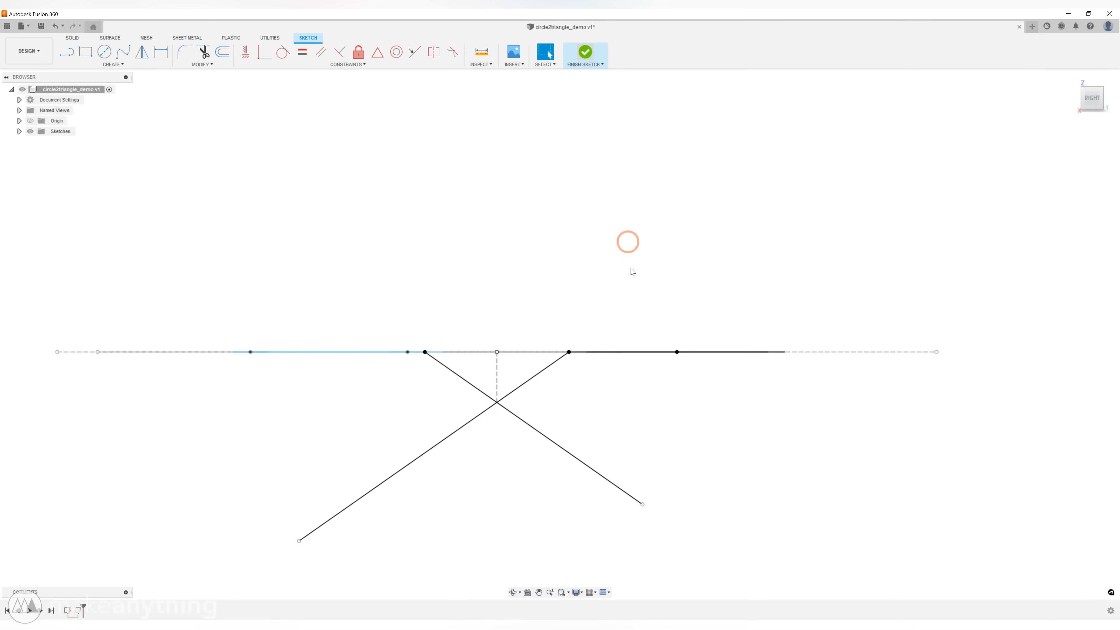
# Sweep the rounded triangle's six wall profiles as new surface bodies along the diagonal line that starts at its apex.
pyautogui.moveTo(580, 318)
pyautogui.keyDown('shift'); pyautogui.mouseDown(button='middle')
pyautogui.moveTo(582, 307)
pyautogui.moveTo(583, 326)
pyautogui.moveTo(560, 288)
pyautogui.mouseUp(button='middle'); pyautogui.keyUp('shift')
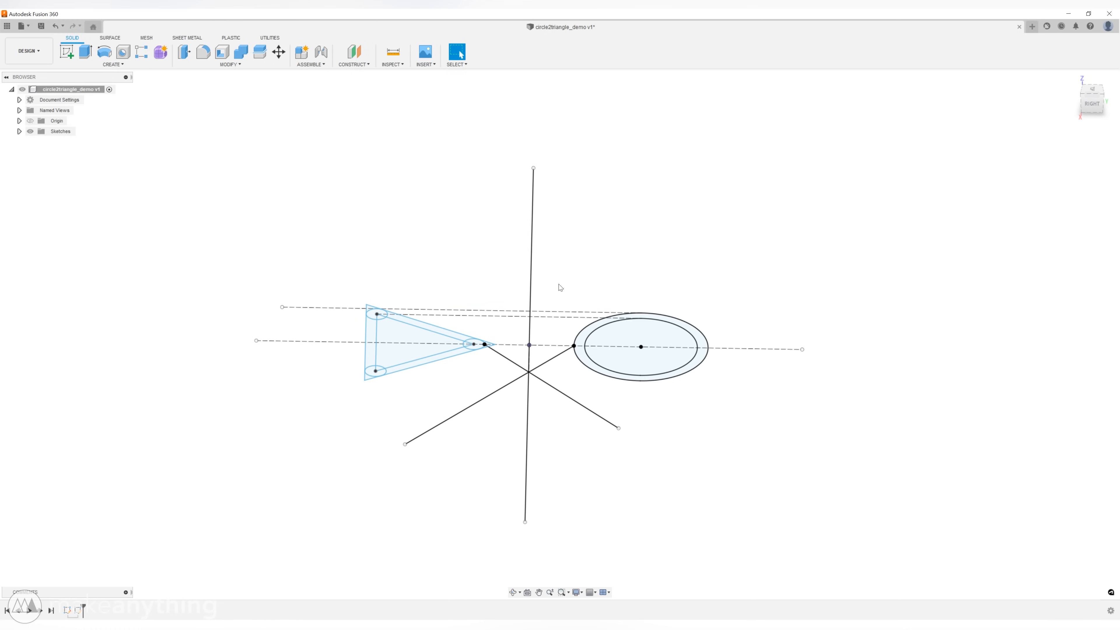
pyautogui.click(111, 39)
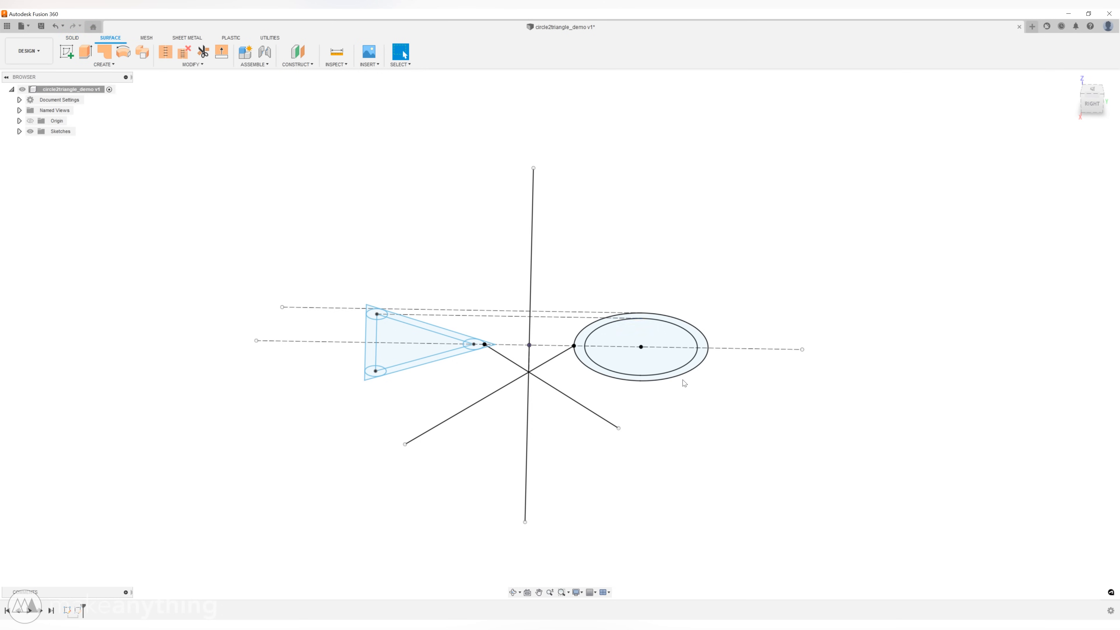
pyautogui.scroll(2, 577, 395)
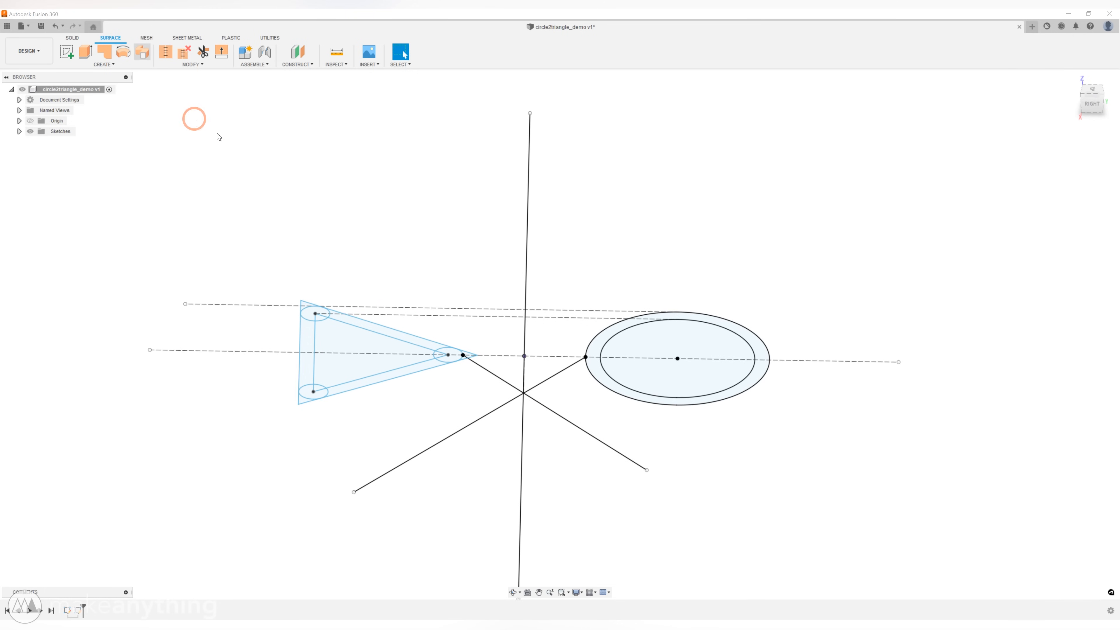
pyautogui.scroll(2, 311, 394)
pyautogui.click(307, 403)
pyautogui.click(308, 402)
pyautogui.click(292, 349)
pyautogui.click(295, 289)
pyautogui.click(331, 296)
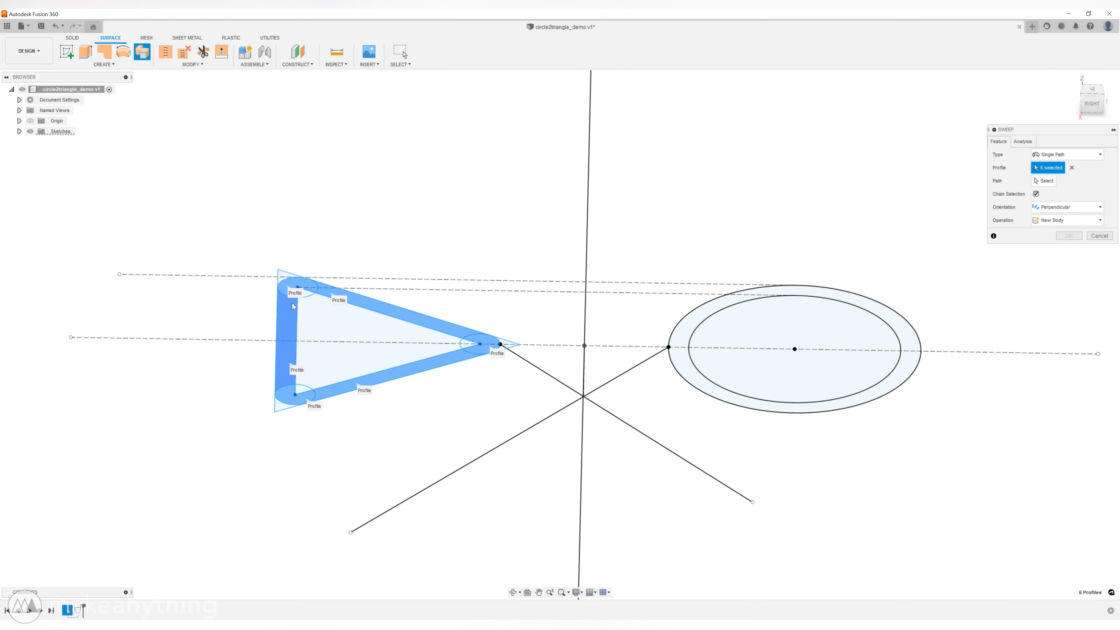
pyautogui.click(1045, 182)
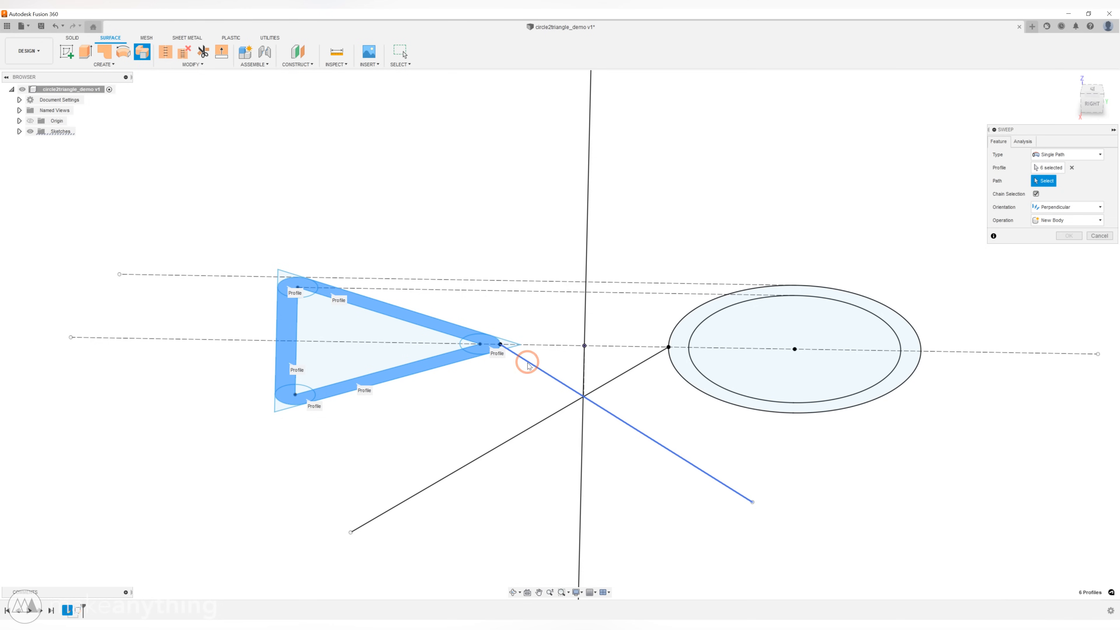
pyautogui.click(529, 365)
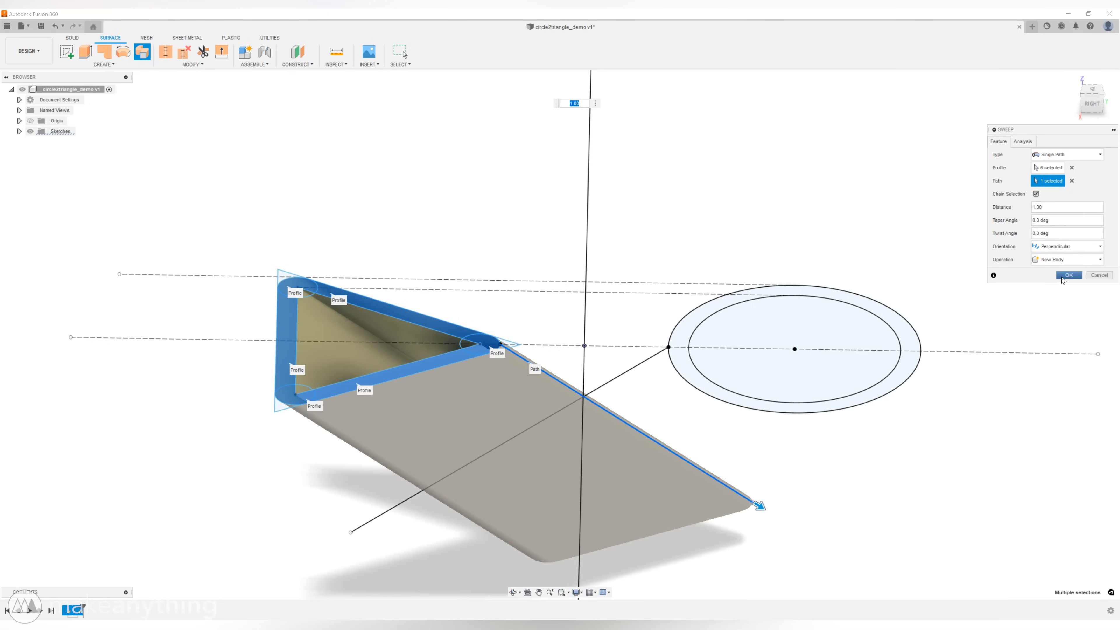
pyautogui.click(1066, 275)
# Make Sketch1 and Sketch2 visible again.
pyautogui.moveTo(823, 390)
pyautogui.keyDown('shift'); pyautogui.mouseDown(button='middle')
pyautogui.moveTo(515, 330)
pyautogui.moveTo(515, 311)
pyautogui.mouseUp(button='middle'); pyautogui.keyUp('shift')
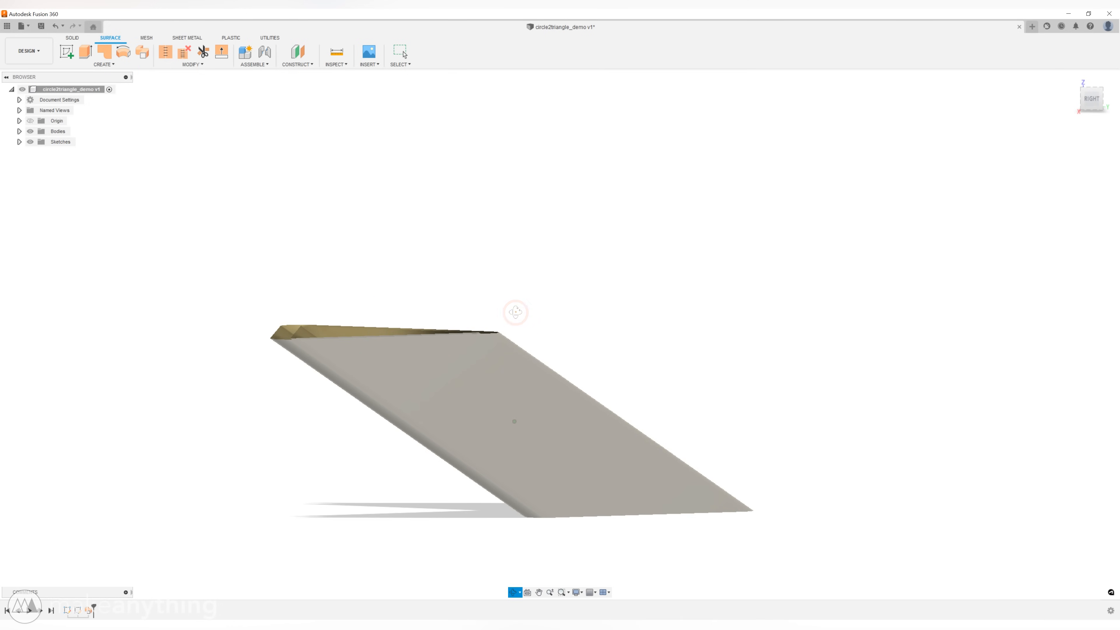
pyautogui.keyDown('shift'); pyautogui.moveTo(415, 276); pyautogui.dragTo(176, 176, button='middle'); pyautogui.keyUp('shift')
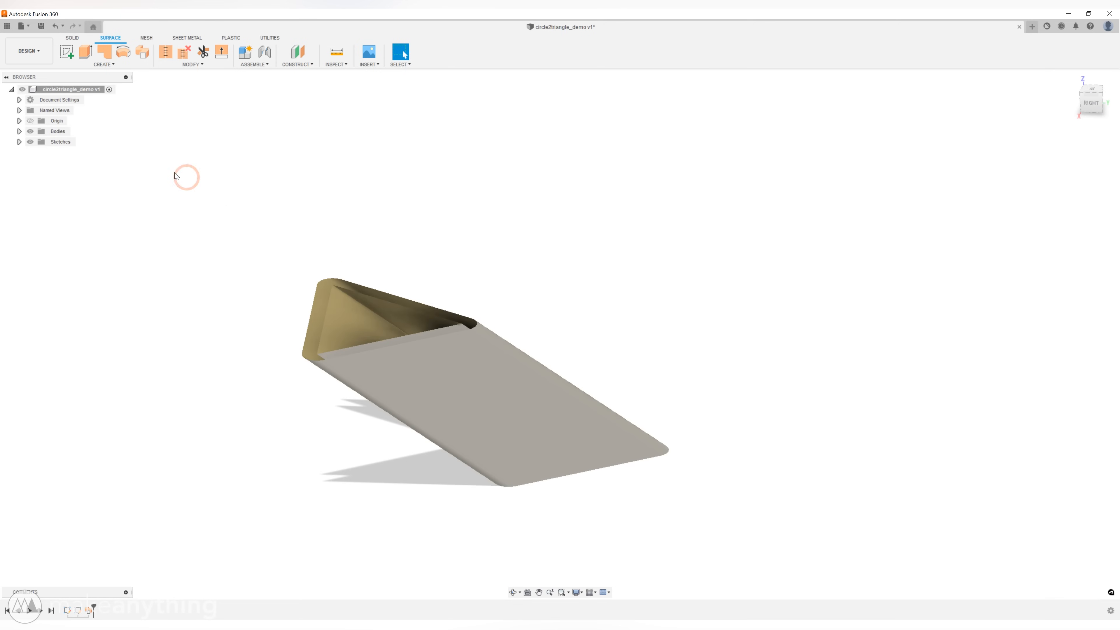
pyautogui.click(20, 142)
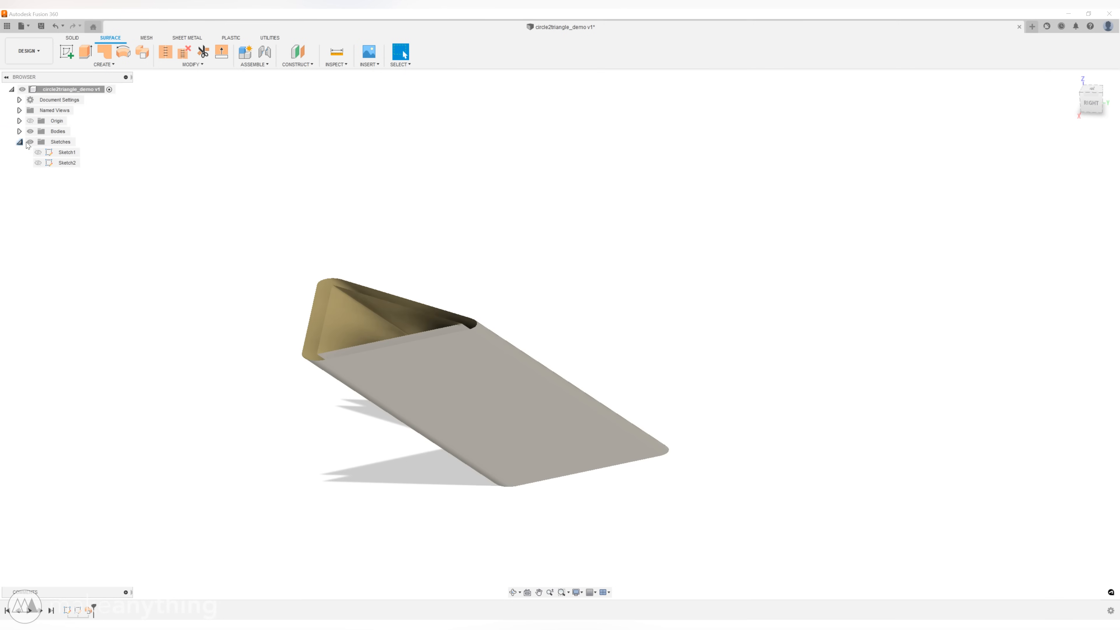
pyautogui.click(38, 152)
pyautogui.click(38, 162)
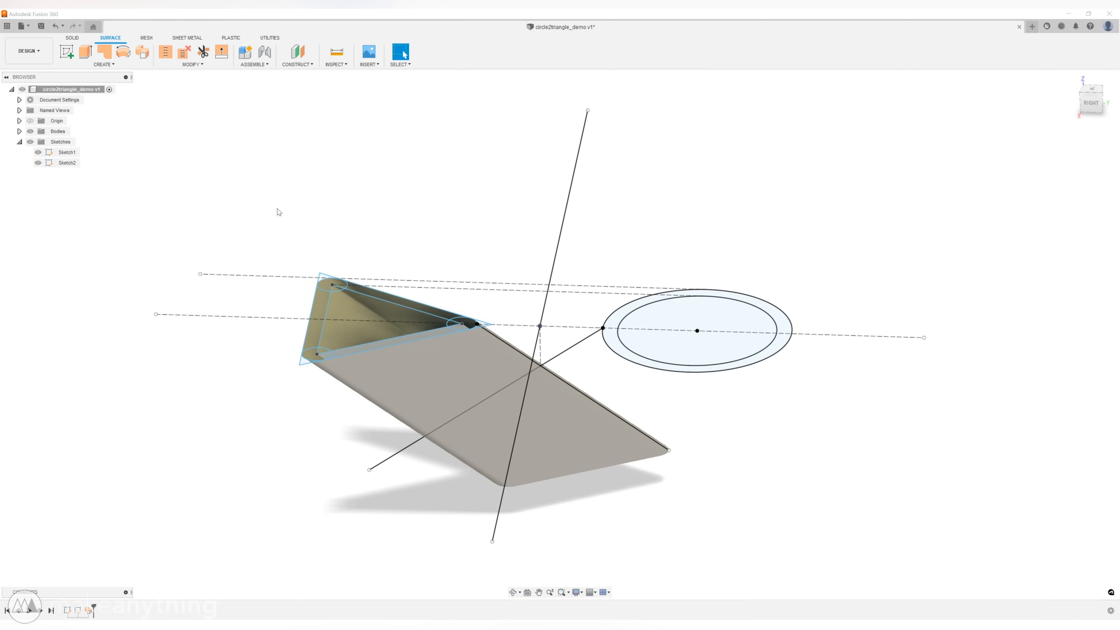
# Sweep the circular ring profile as new surface bodies along the diagonal line that starts at its edge.
pyautogui.click(143, 55)
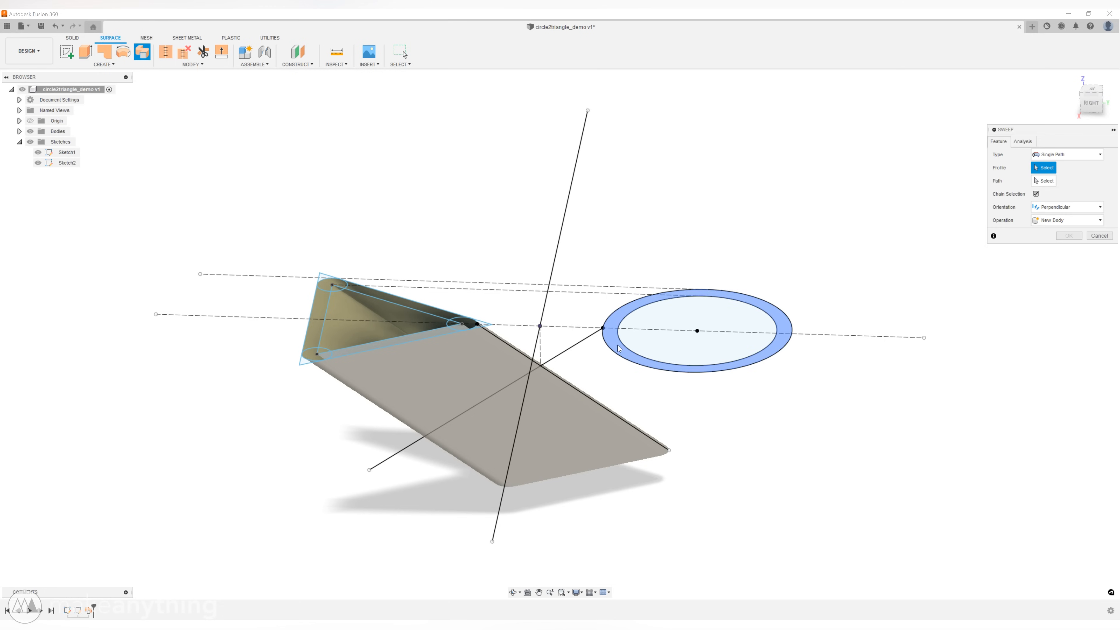
pyautogui.click(617, 346)
pyautogui.click(1043, 182)
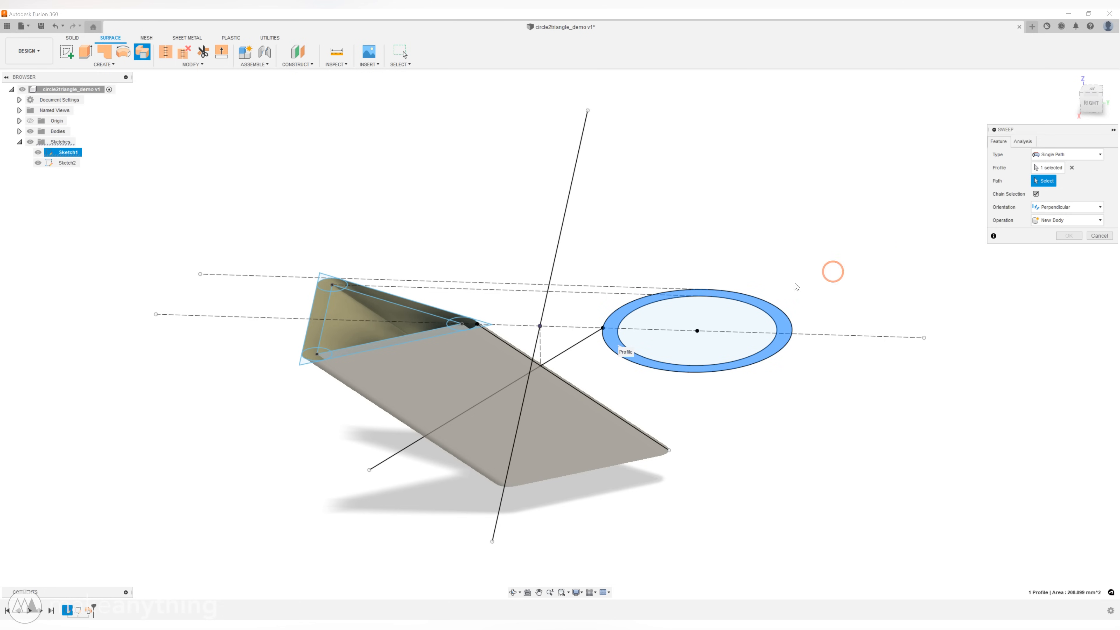
pyautogui.click(578, 343)
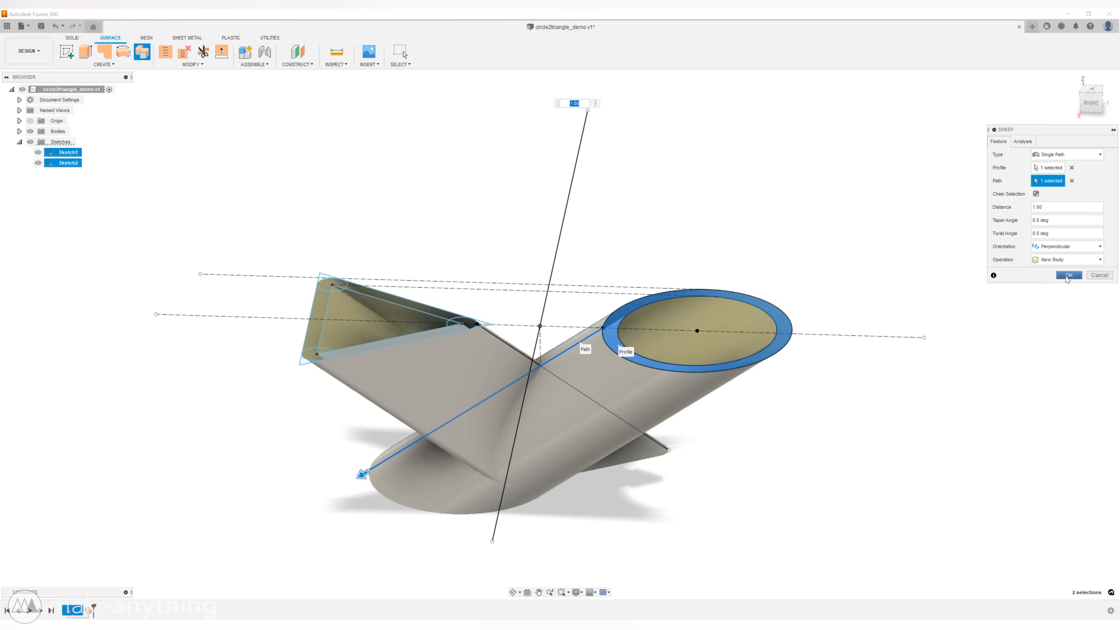
pyautogui.click(1069, 275)
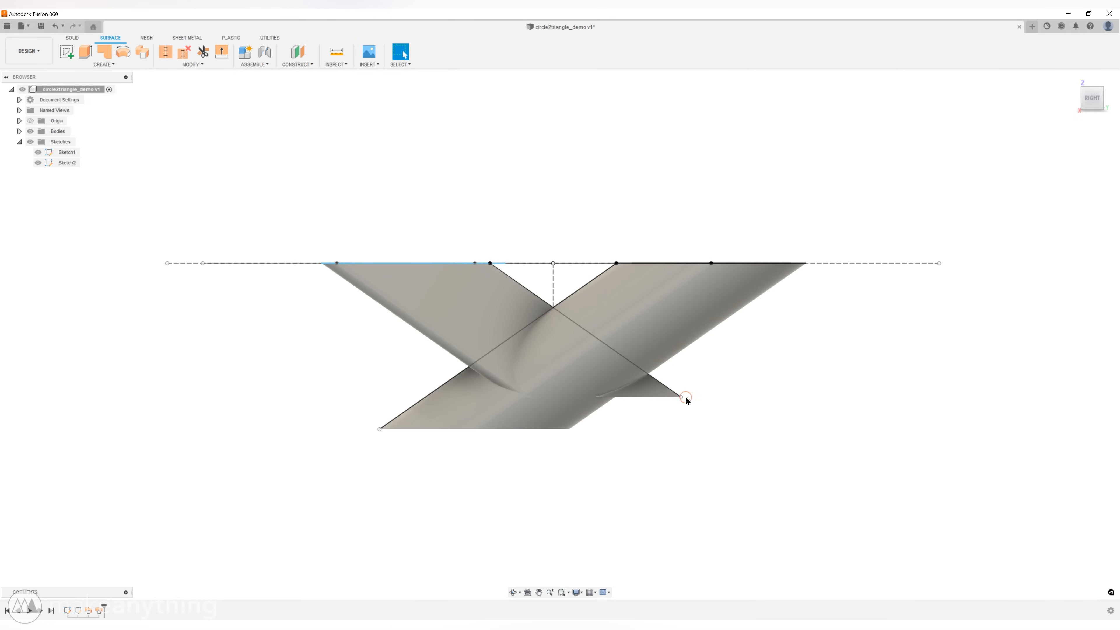
# Lengthen both sweep paths along their diagonals, moving the triangle path's lower endpoint to about 34 mm below the profile plane.
pyautogui.moveTo(683, 399); pyautogui.dragTo(736, 441)
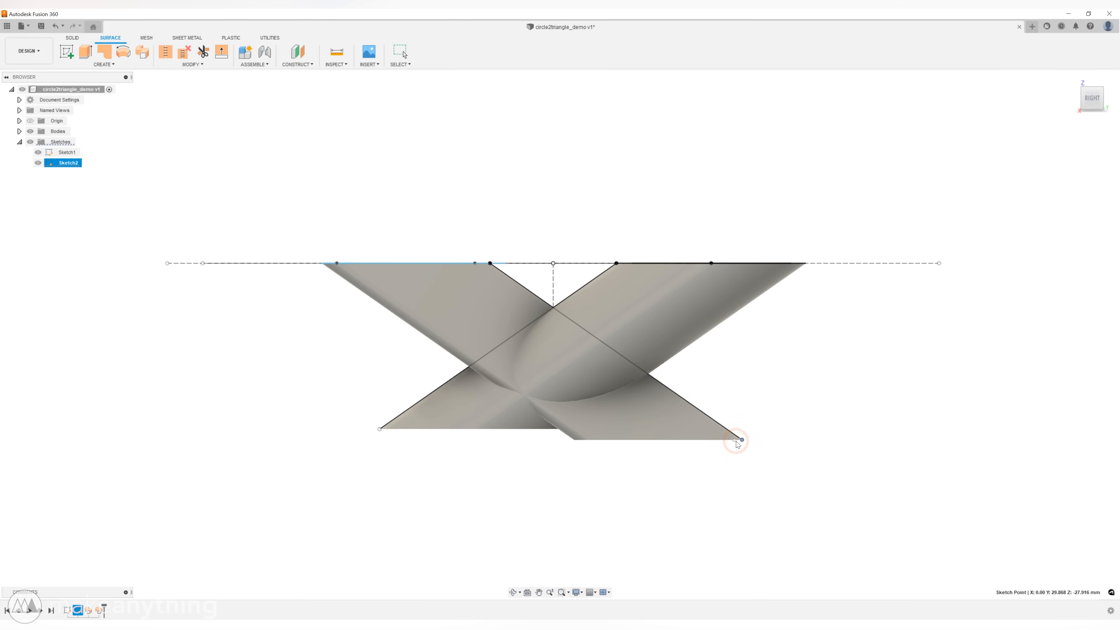
pyautogui.moveTo(380, 430); pyautogui.dragTo(321, 471)
pyautogui.moveTo(743, 441); pyautogui.dragTo(793, 475)
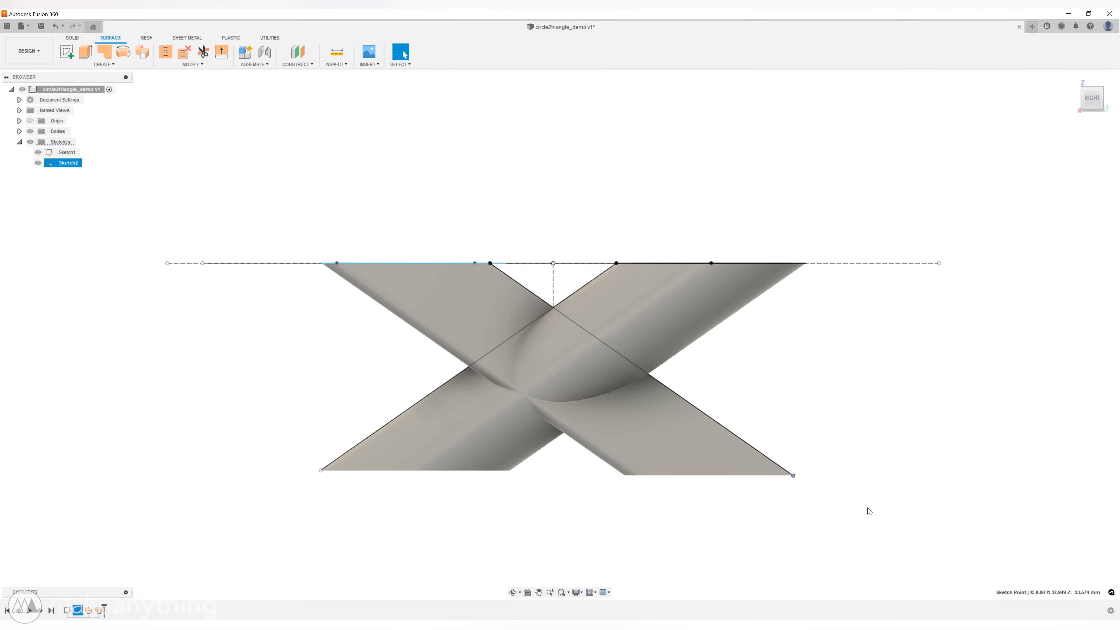
# Hide both sketches and the inner wall surfaces of the triangular and circular tubes.
pyautogui.keyDown('shift'); pyautogui.moveTo(835, 400); pyautogui.dragTo(816, 382, button='middle'); pyautogui.keyUp('shift')
pyautogui.keyDown('shift'); pyautogui.moveTo(680, 360); pyautogui.dragTo(684, 396, button='middle'); pyautogui.keyUp('shift')
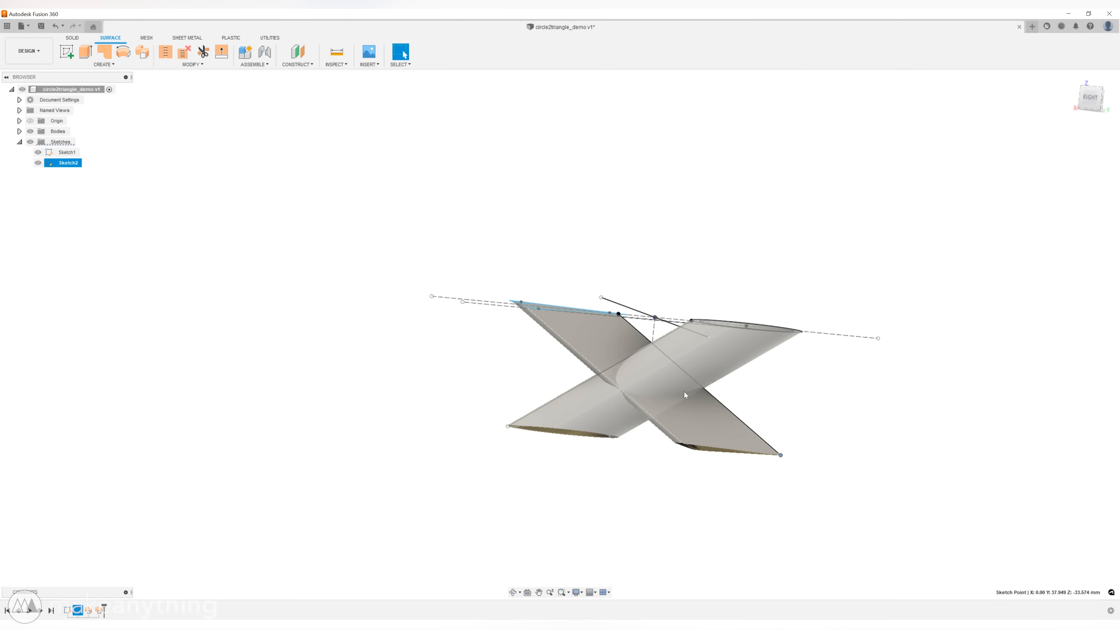
pyautogui.scroll(5, 684, 394)
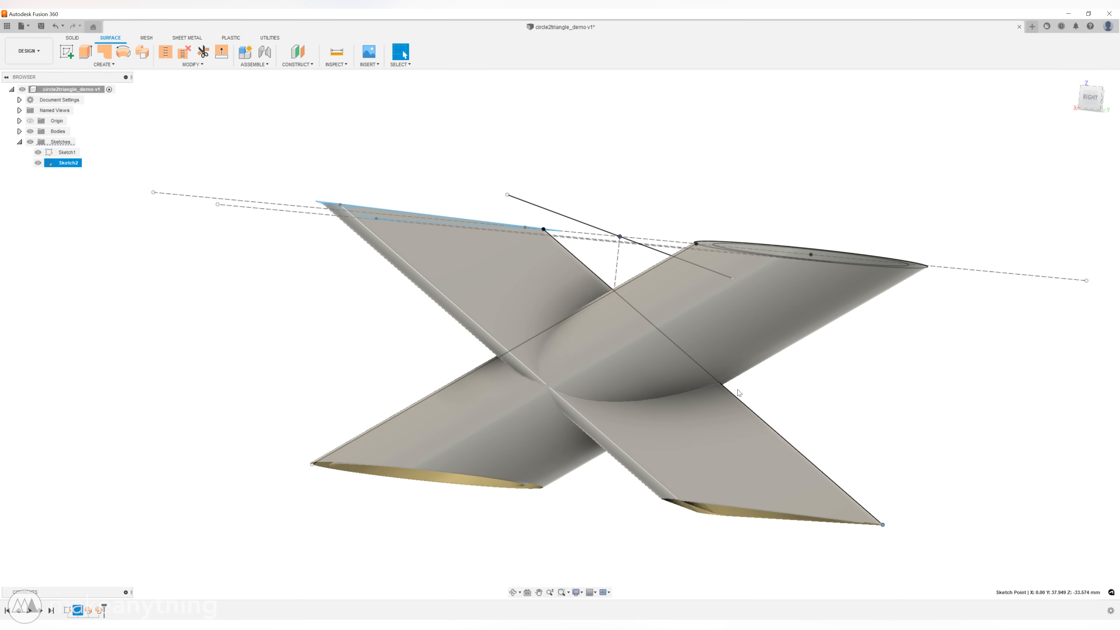
pyautogui.moveTo(835, 388)
pyautogui.keyDown('shift'); pyautogui.mouseDown(button='middle')
pyautogui.moveTo(794, 402)
pyautogui.moveTo(855, 375)
pyautogui.moveTo(833, 388)
pyautogui.mouseUp(button='middle'); pyautogui.keyUp('shift')
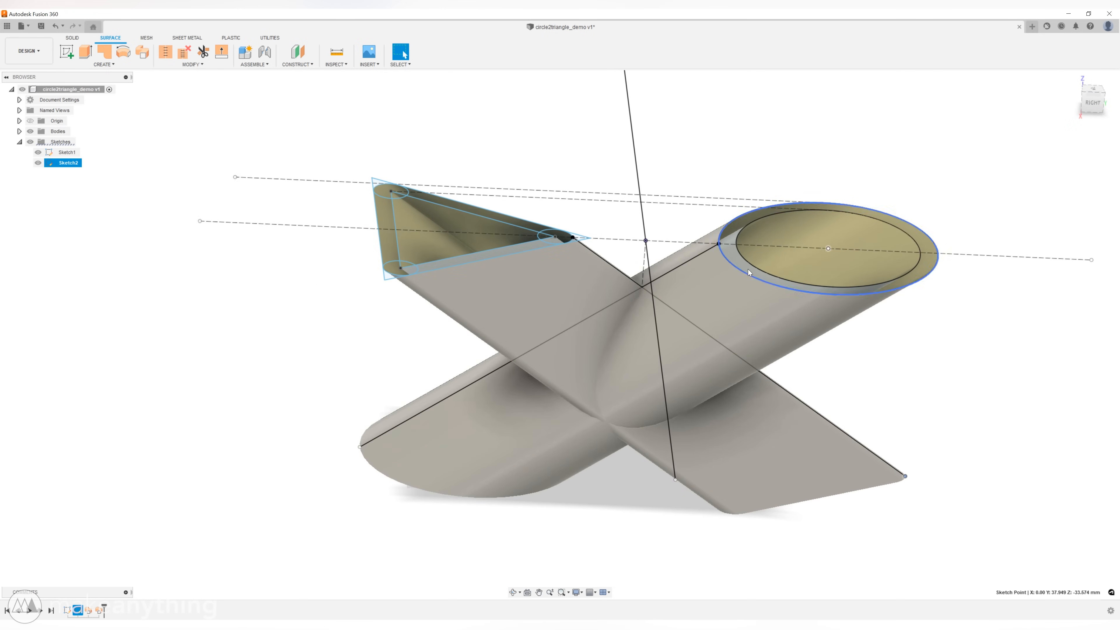
pyautogui.click(37, 163)
pyautogui.click(407, 251)
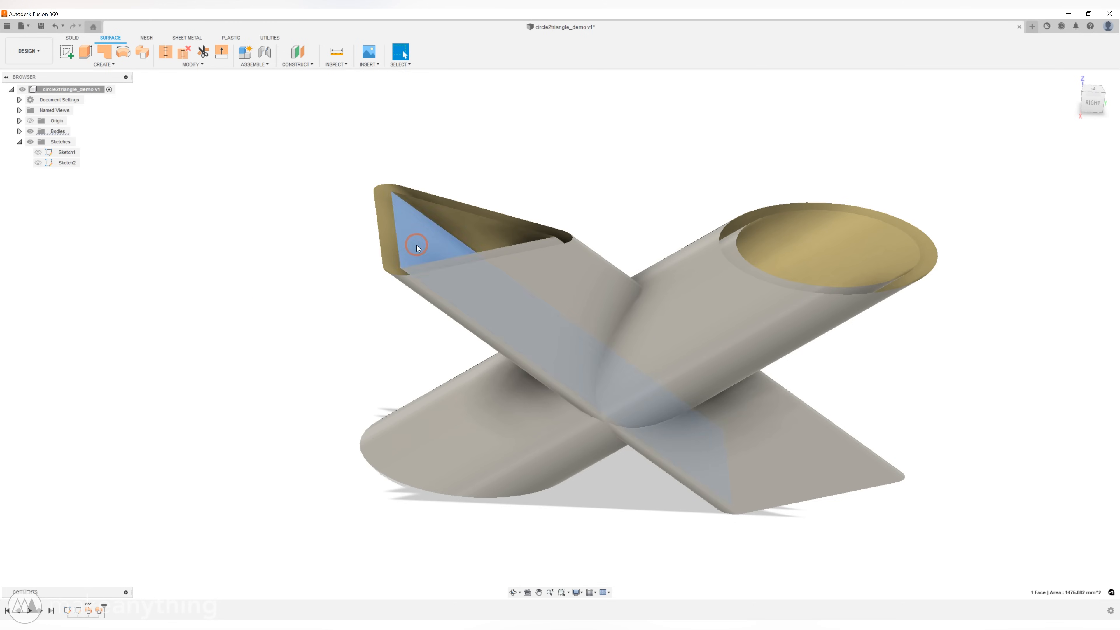
pyautogui.press('v')
pyautogui.click(763, 243)
pyautogui.press('v')
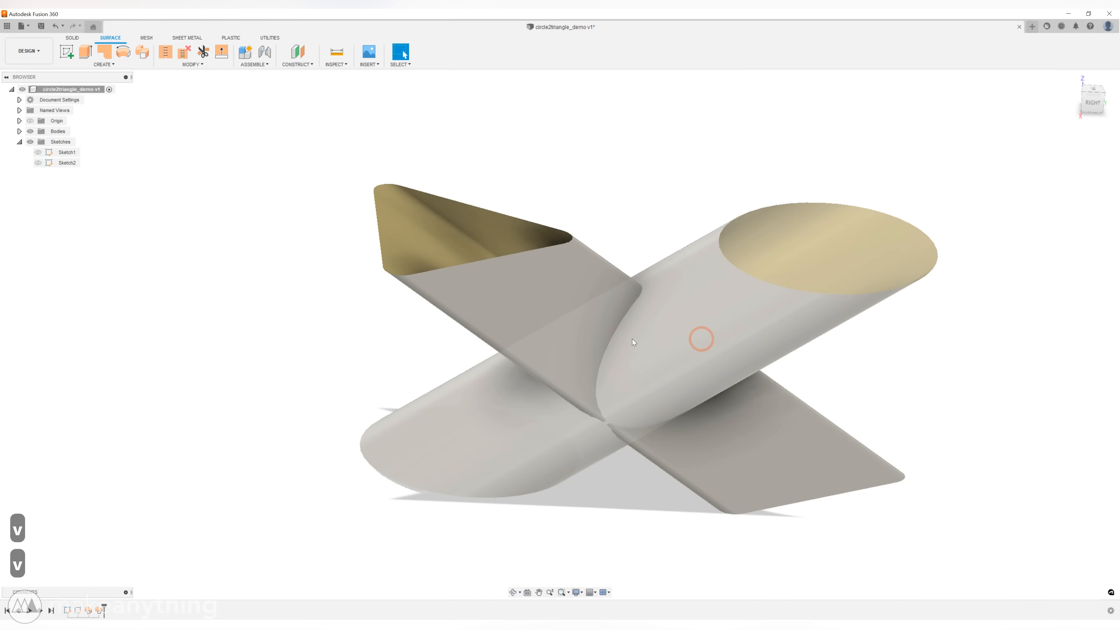
# Trim off both ends of the outer triangular tube protruding from the outer circular tube, using the circular tube as the trim tool.
pyautogui.scroll(-3, 636, 439)
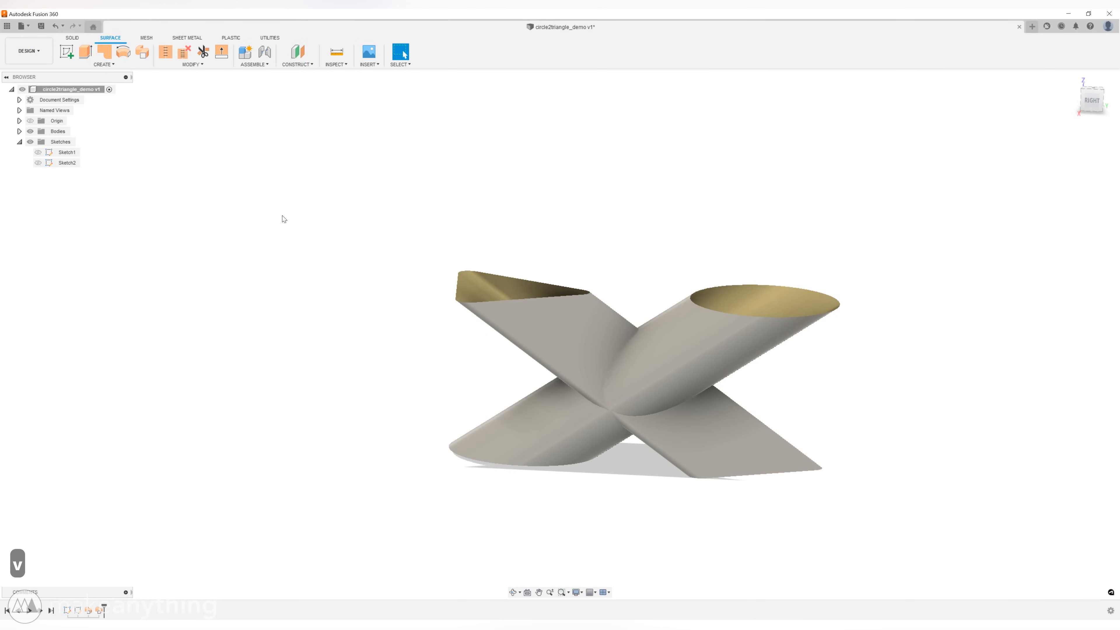
pyautogui.click(203, 53)
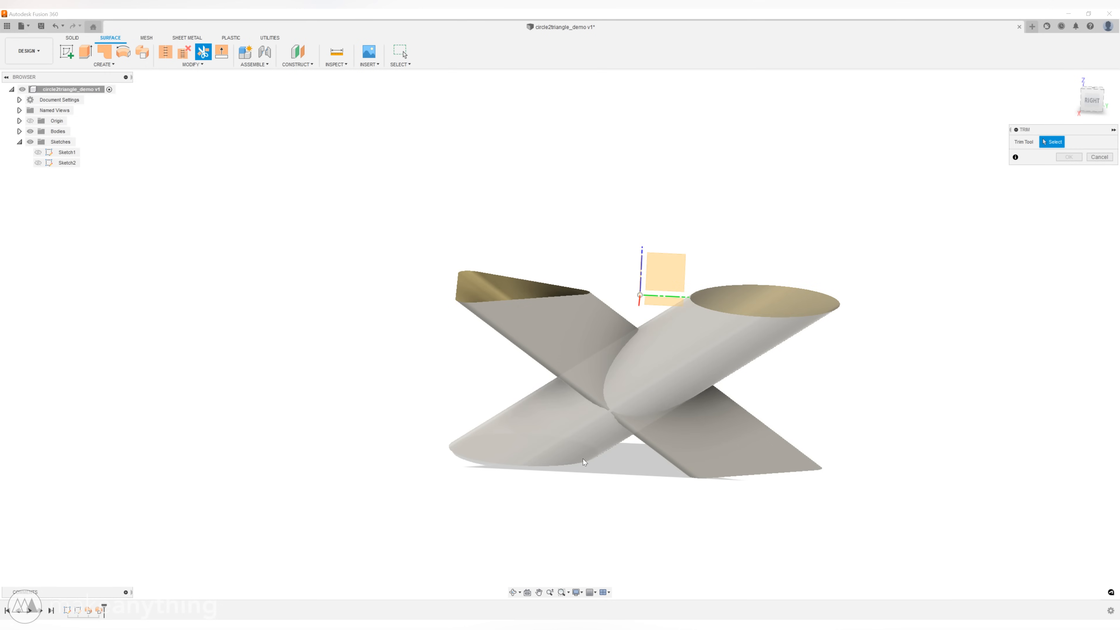
pyautogui.click(517, 444)
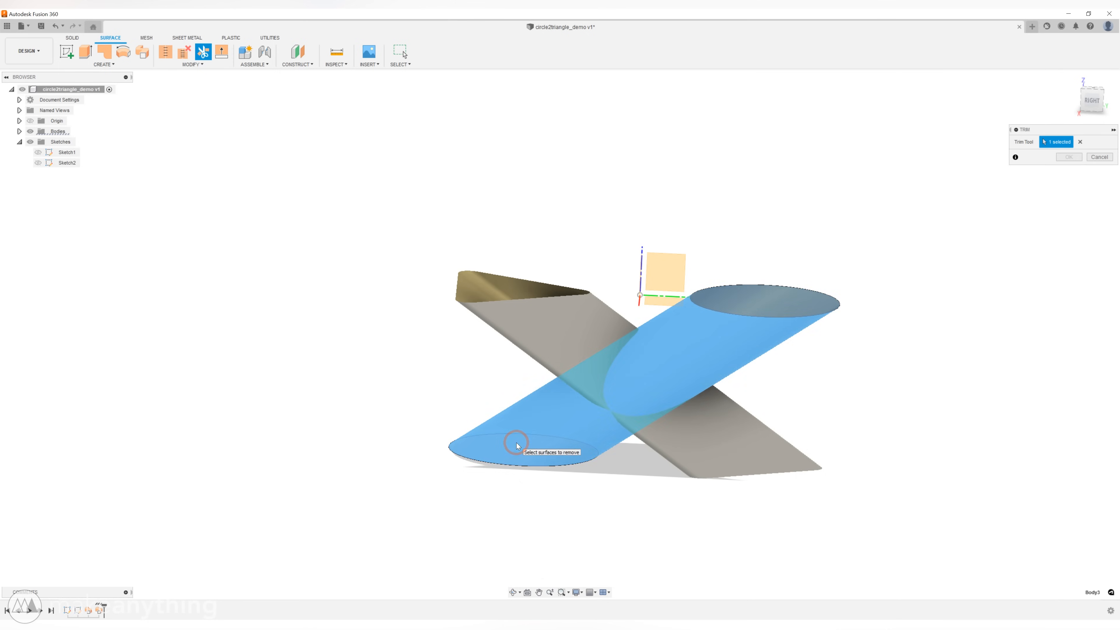
pyautogui.click(507, 325)
pyautogui.click(745, 438)
pyautogui.click(751, 442)
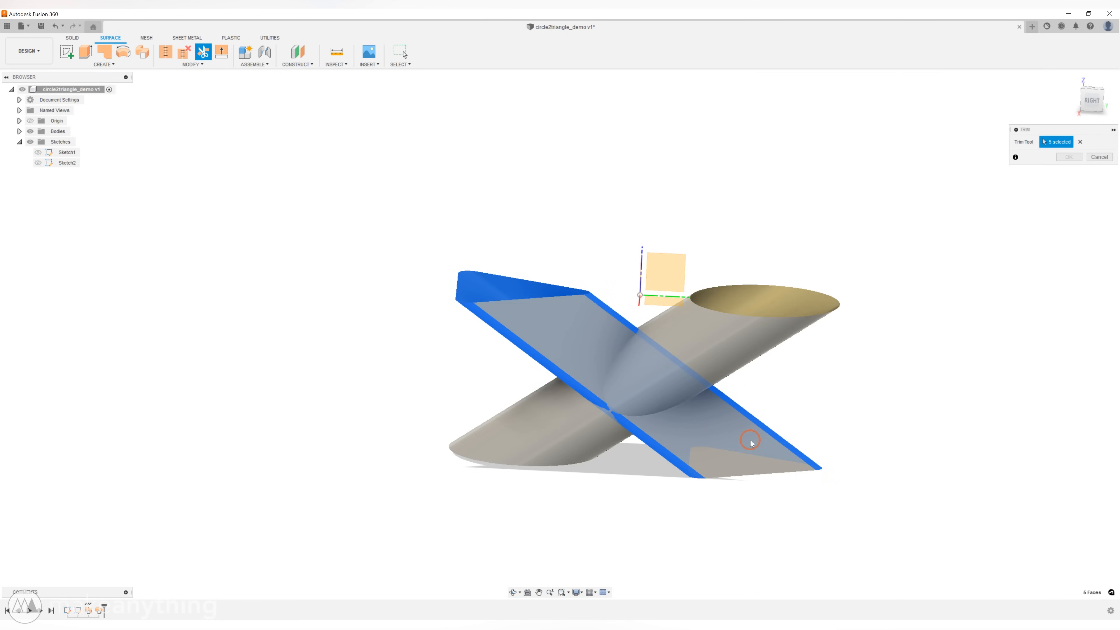
pyautogui.click(1079, 141)
pyautogui.click(708, 486)
pyautogui.click(546, 443)
pyautogui.click(517, 328)
pyautogui.click(706, 476)
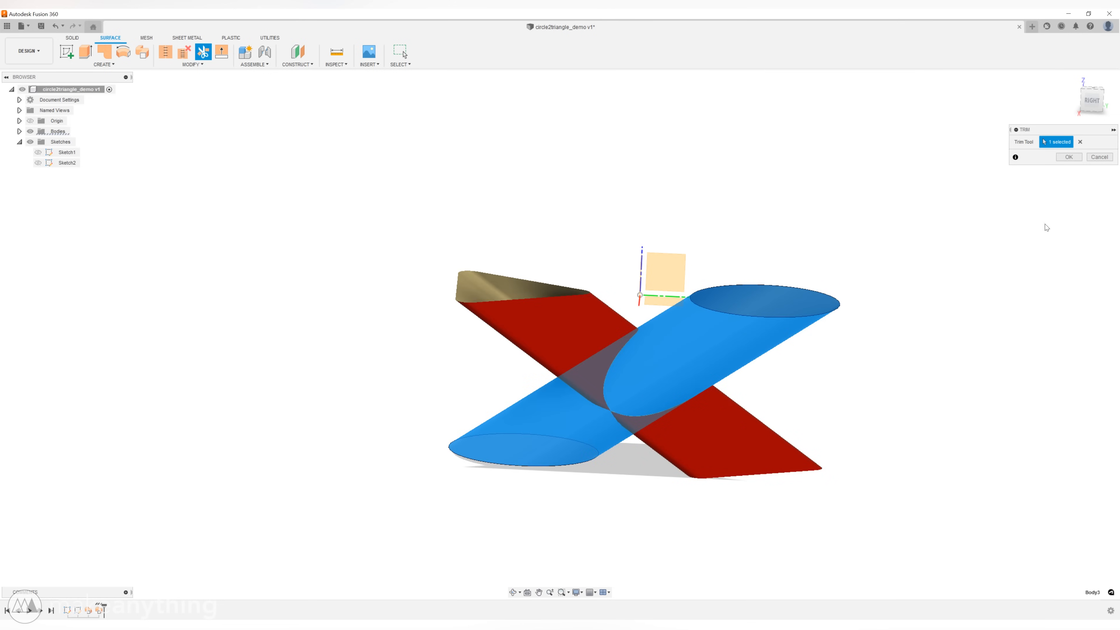
pyautogui.click(1069, 158)
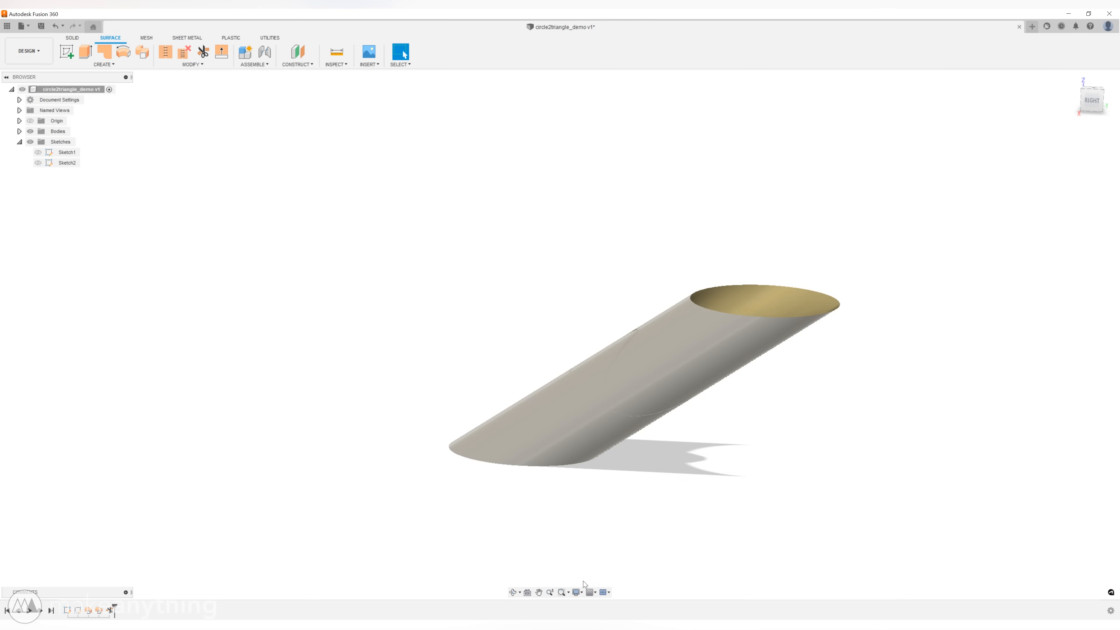
# Set the visual style to Shaded with Visible Edges Only.
pyautogui.click(577, 592)
pyautogui.moveTo(644, 514)
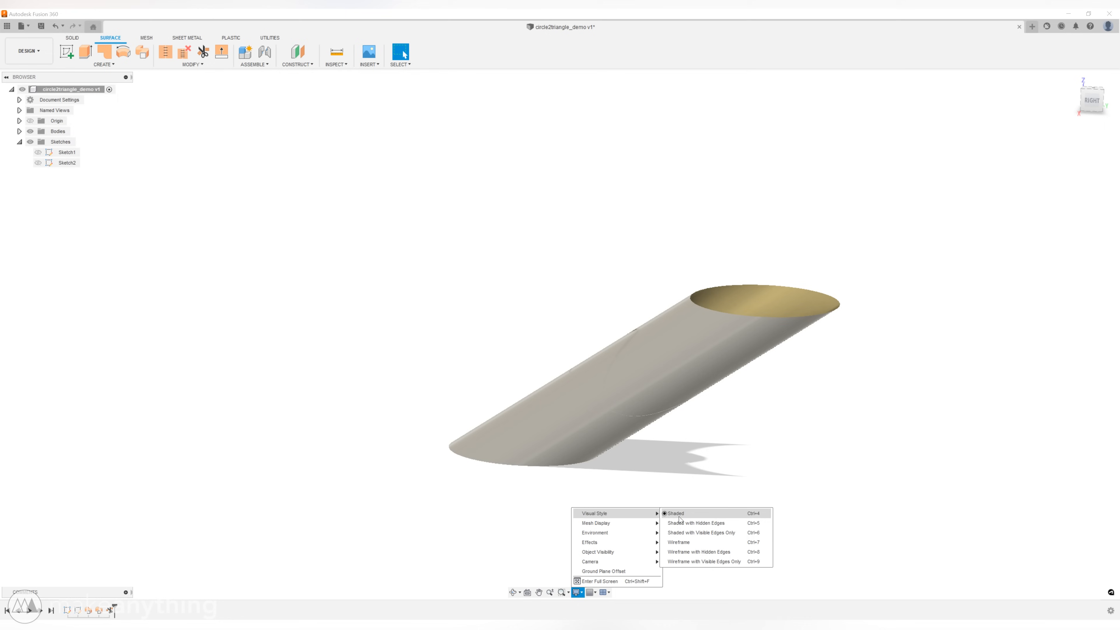
pyautogui.click(736, 533)
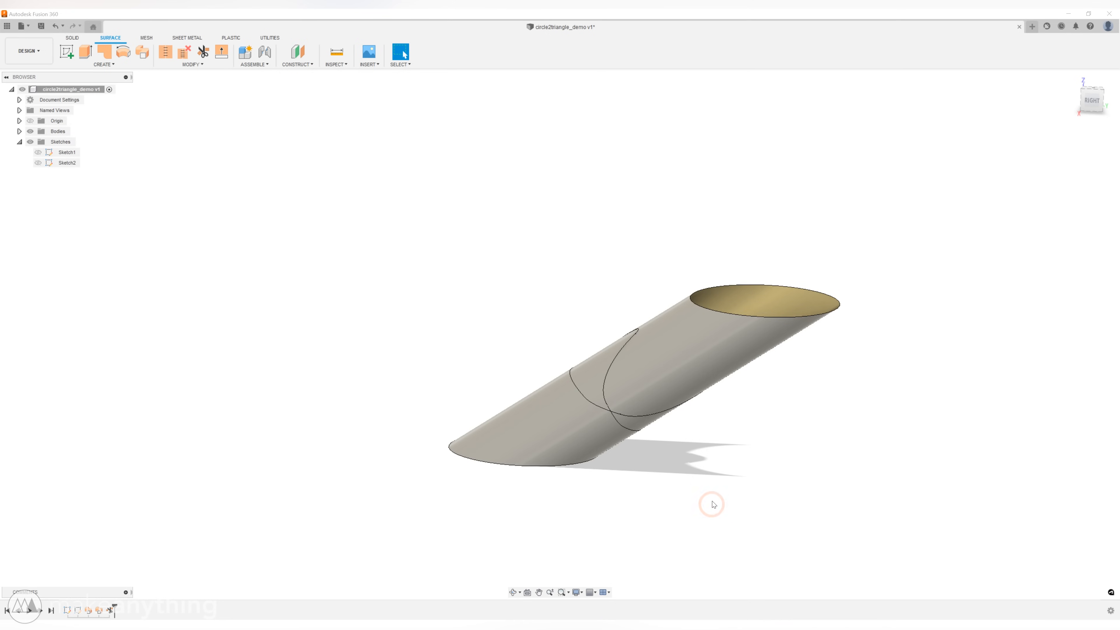
# Remove the outer circular tube surface, Body3, so only the trimmed triangular surface stays in view.
pyautogui.click(654, 364)
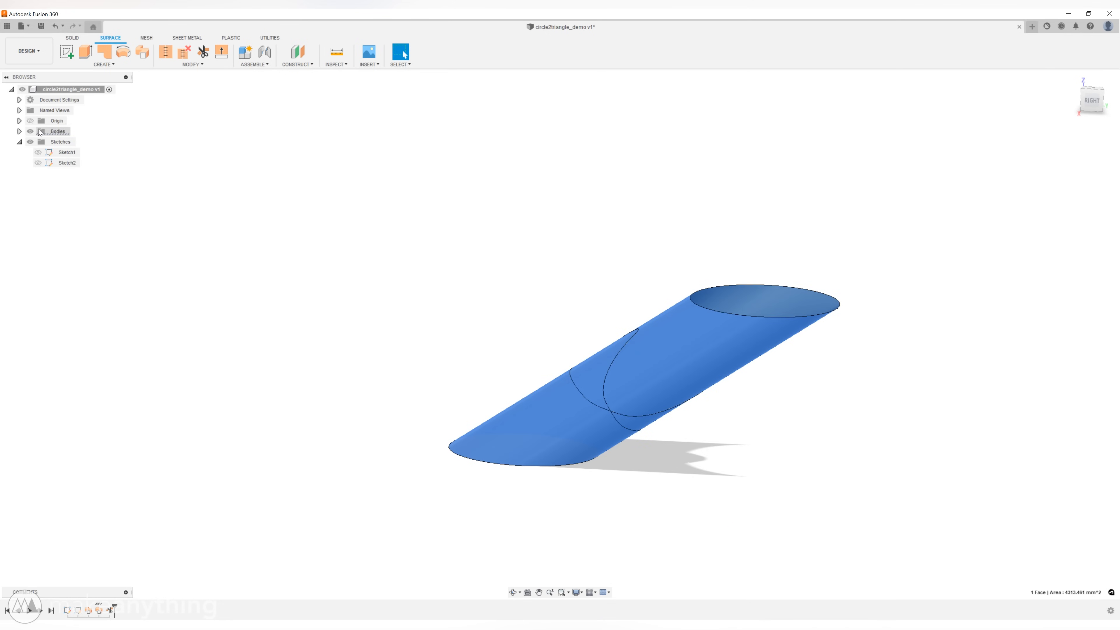
pyautogui.click(19, 131)
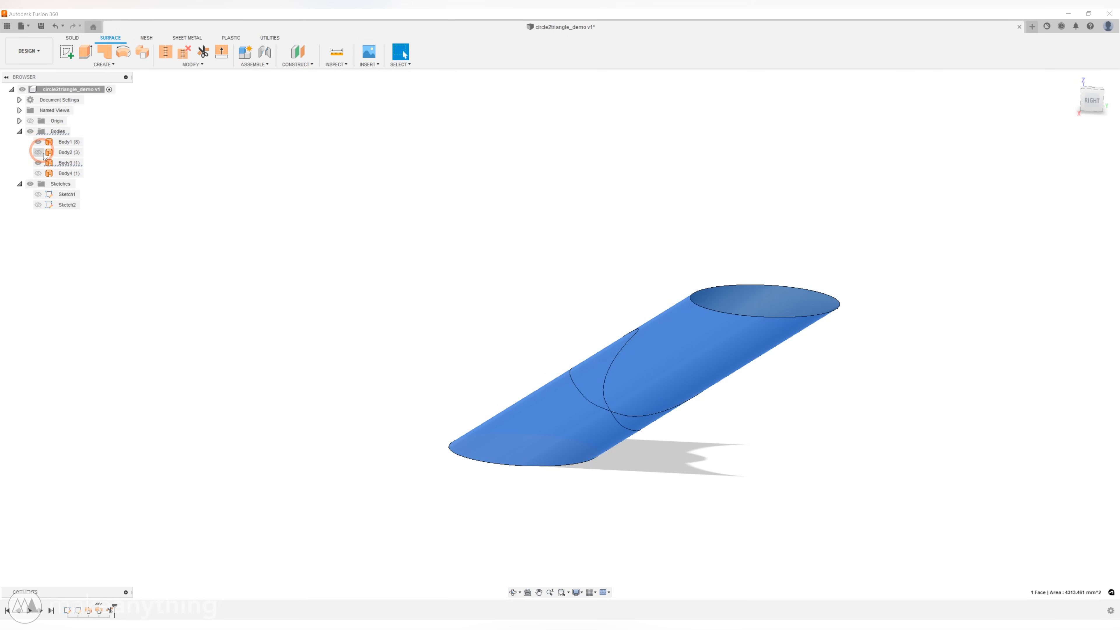
pyautogui.rightClick(72, 165)
pyautogui.click(94, 294)
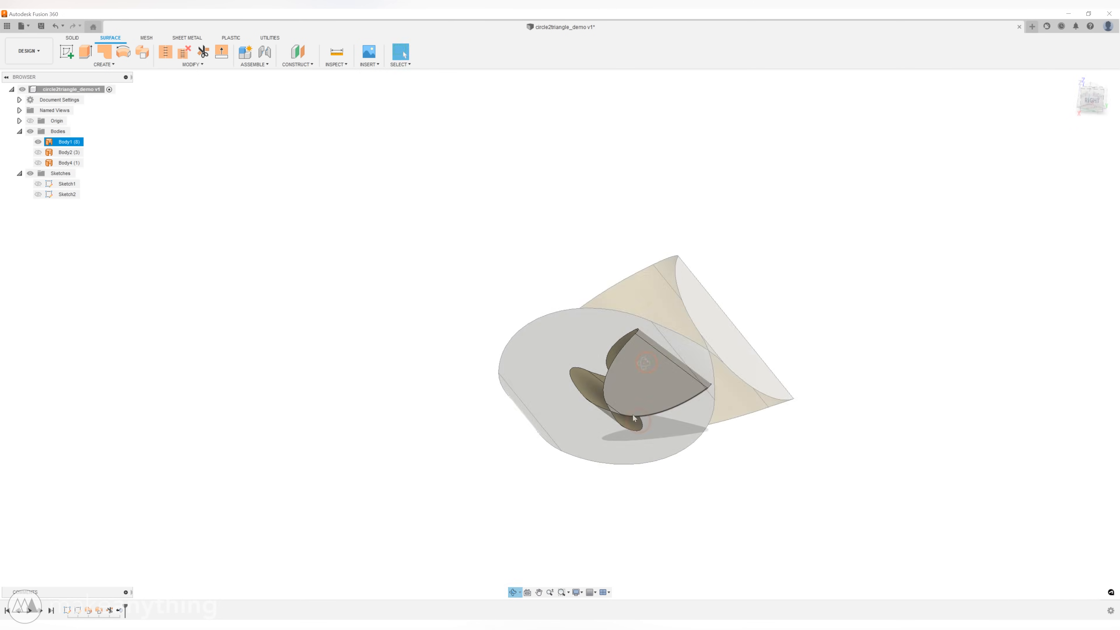
# Patch the closed edge loop of the trimmed outer triangular surface as a new body with chaining enabled.
pyautogui.keyDown('shift'); pyautogui.moveTo(723, 358); pyautogui.dragTo(670, 354, button='middle'); pyautogui.keyUp('shift')
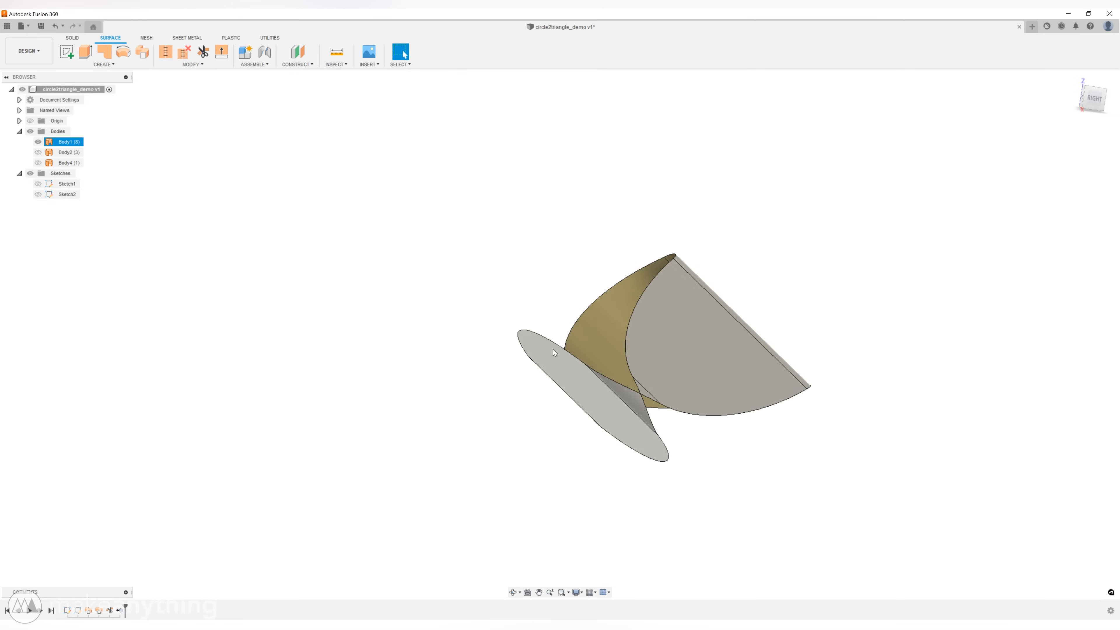
pyautogui.click(1097, 102)
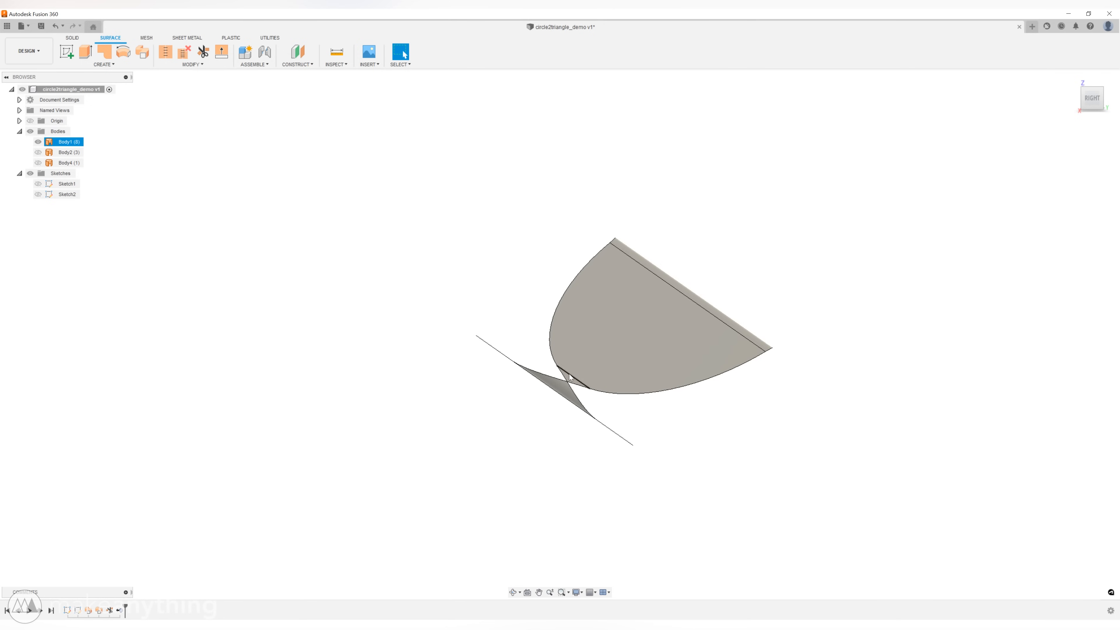
pyautogui.keyDown('shift'); pyautogui.moveTo(432, 280); pyautogui.dragTo(443, 290, button='middle'); pyautogui.keyUp('shift')
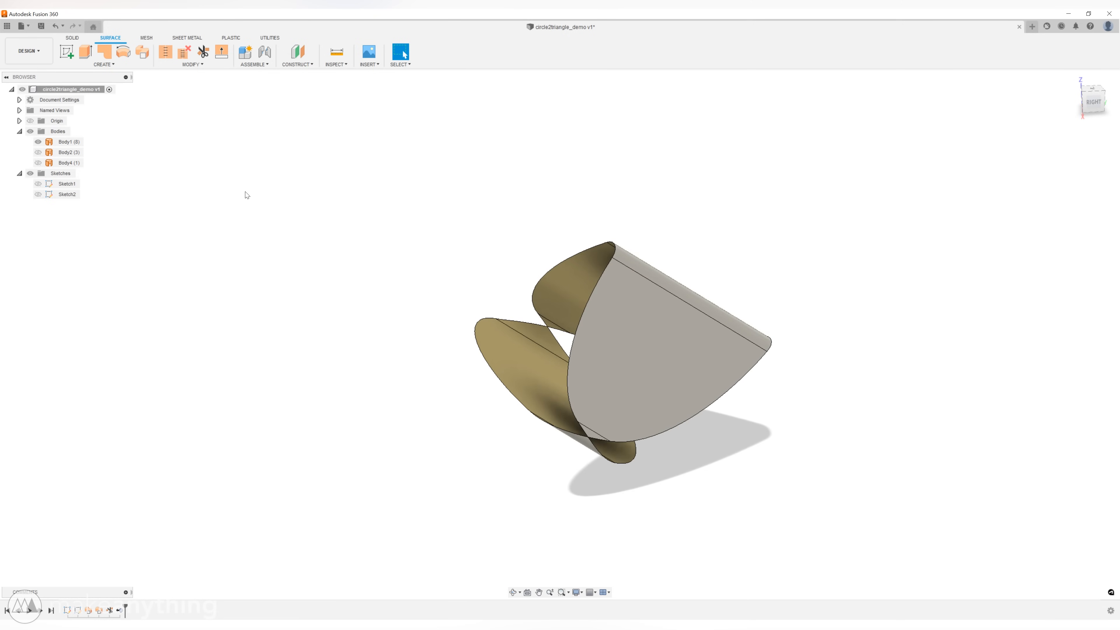
pyautogui.click(105, 57)
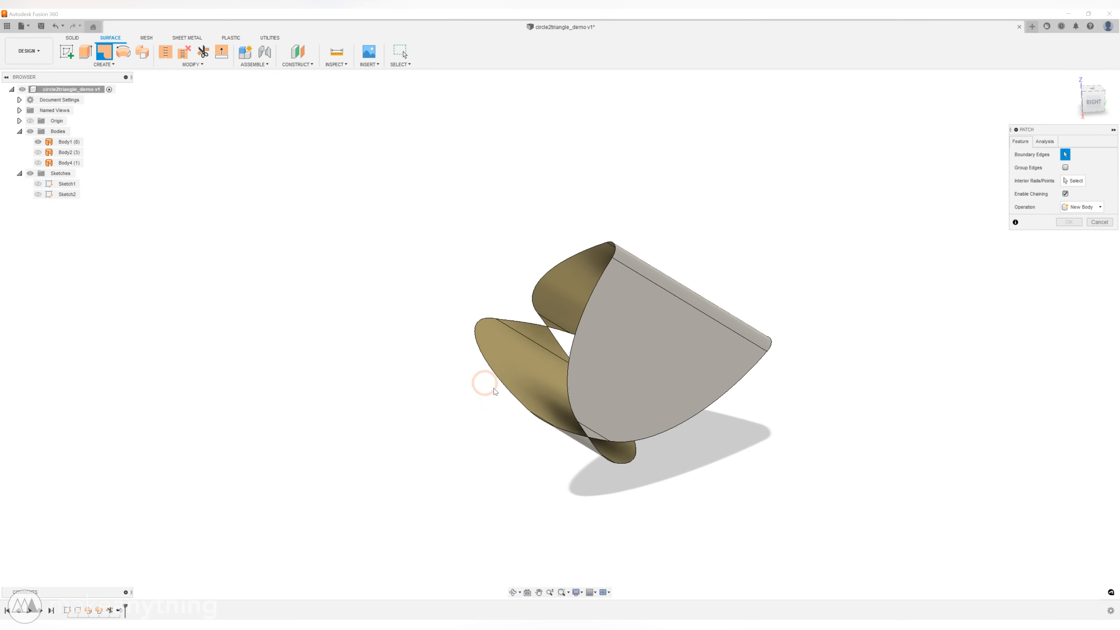
pyautogui.click(504, 387)
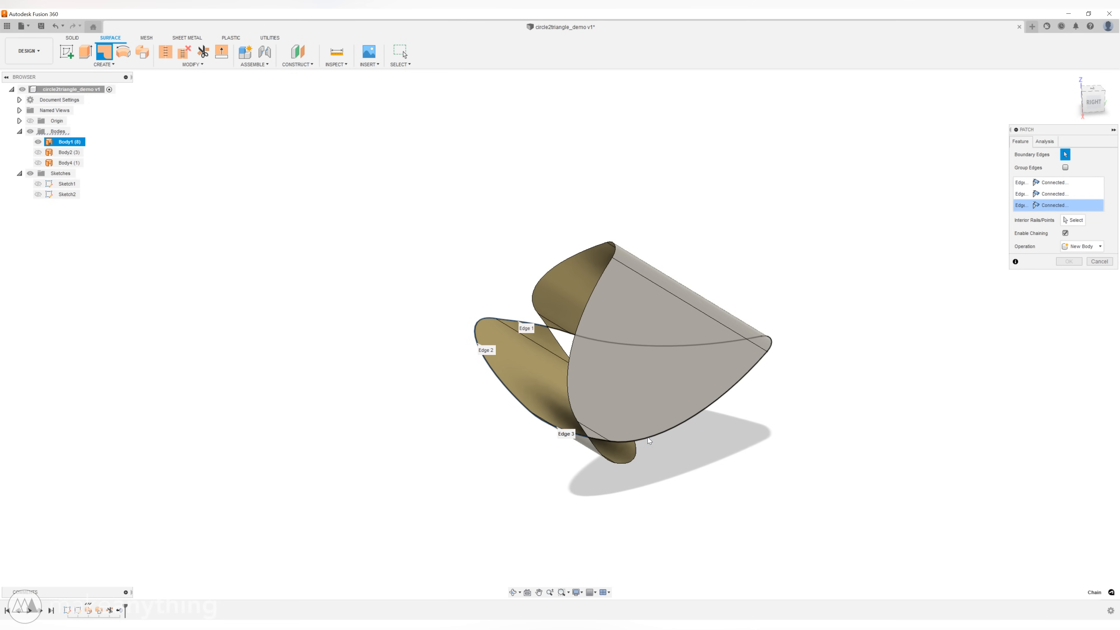
pyautogui.click(812, 467)
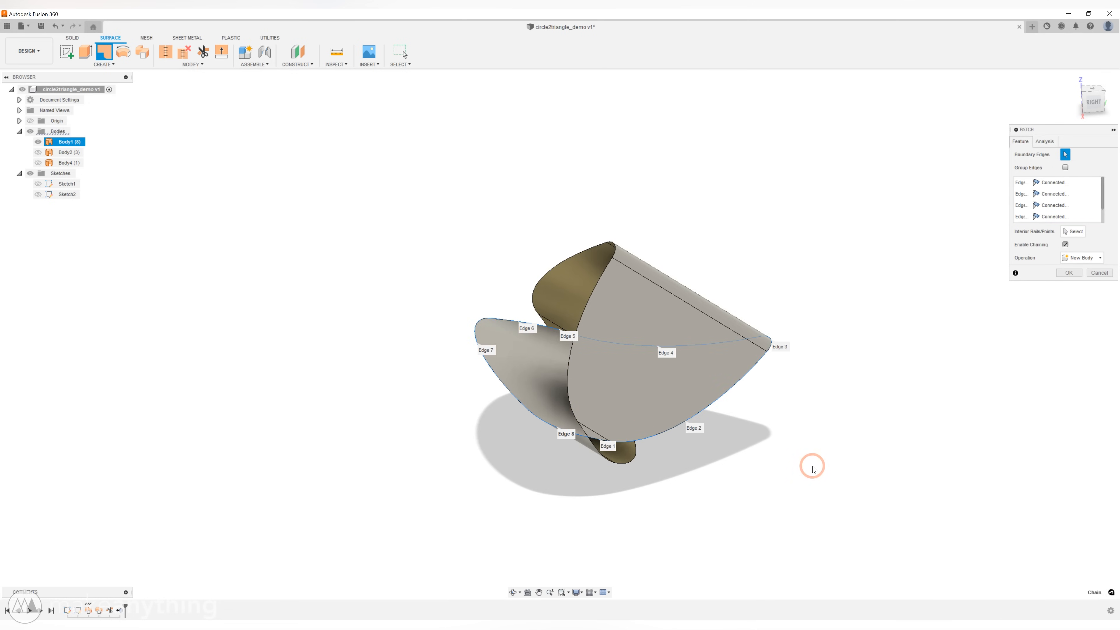
pyautogui.click(1069, 273)
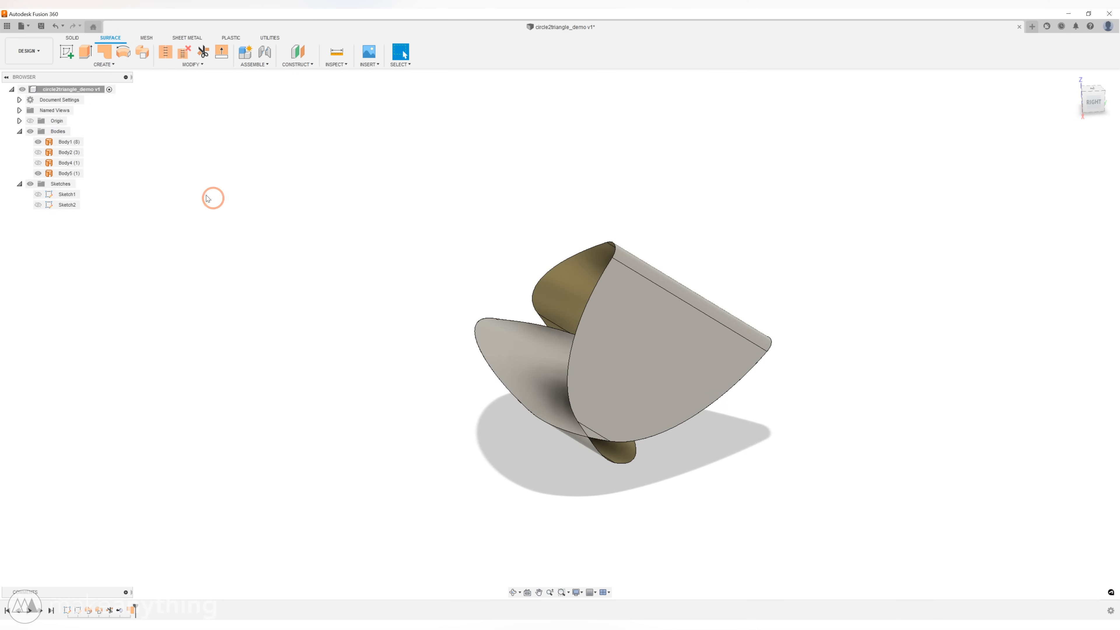
# Remove the trimmed outer triangular surface, Body1, keeping the patched surface.
pyautogui.click(66, 141)
pyautogui.rightClick(71, 142)
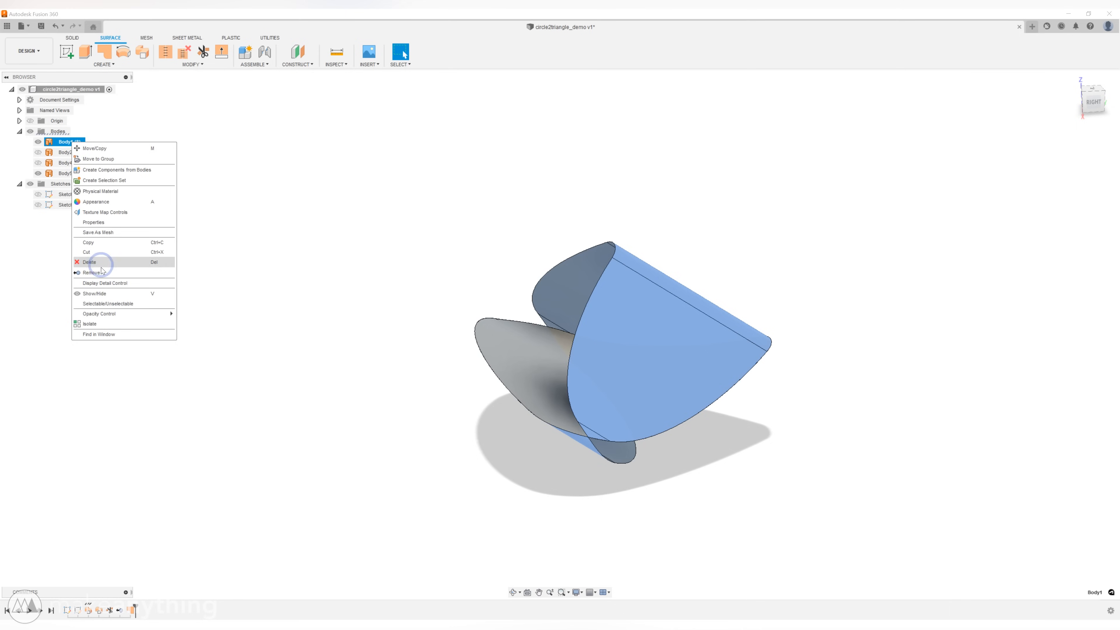
pyautogui.click(89, 262)
pyautogui.moveTo(340, 356)
pyautogui.keyDown('shift'); pyautogui.mouseDown(button='middle')
pyautogui.moveTo(350, 327)
pyautogui.moveTo(340, 360)
pyautogui.moveTo(340, 325)
pyautogui.moveTo(338, 342)
pyautogui.mouseUp(button='middle'); pyautogui.keyUp('shift')
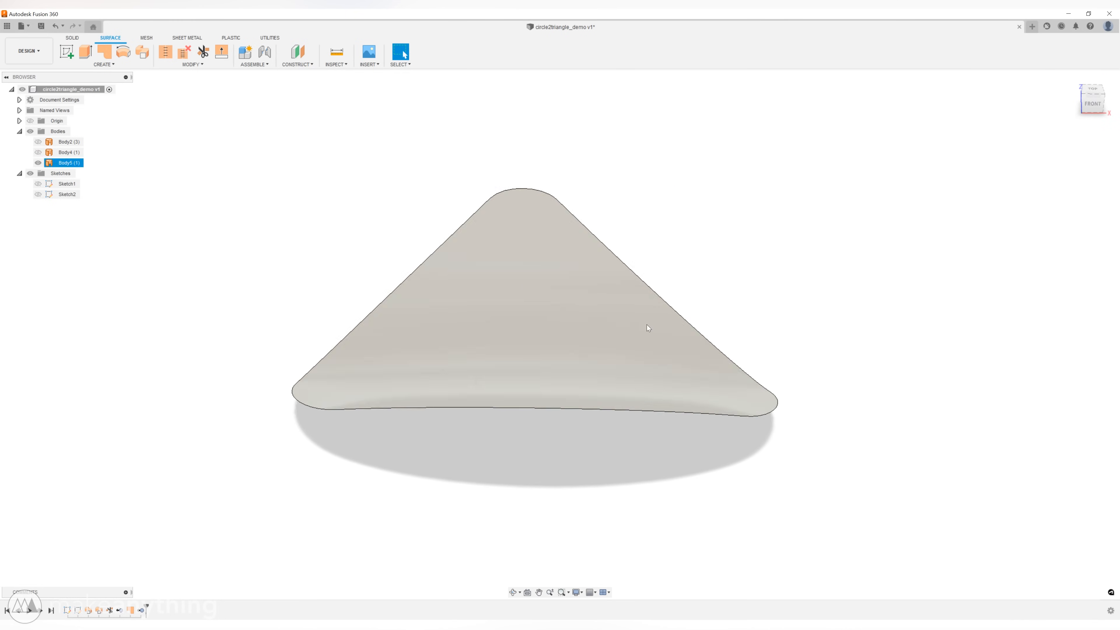
# Try thickening the patched surface to one side as a new body, and undo the thickening.
pyautogui.click(104, 65)
pyautogui.click(87, 173)
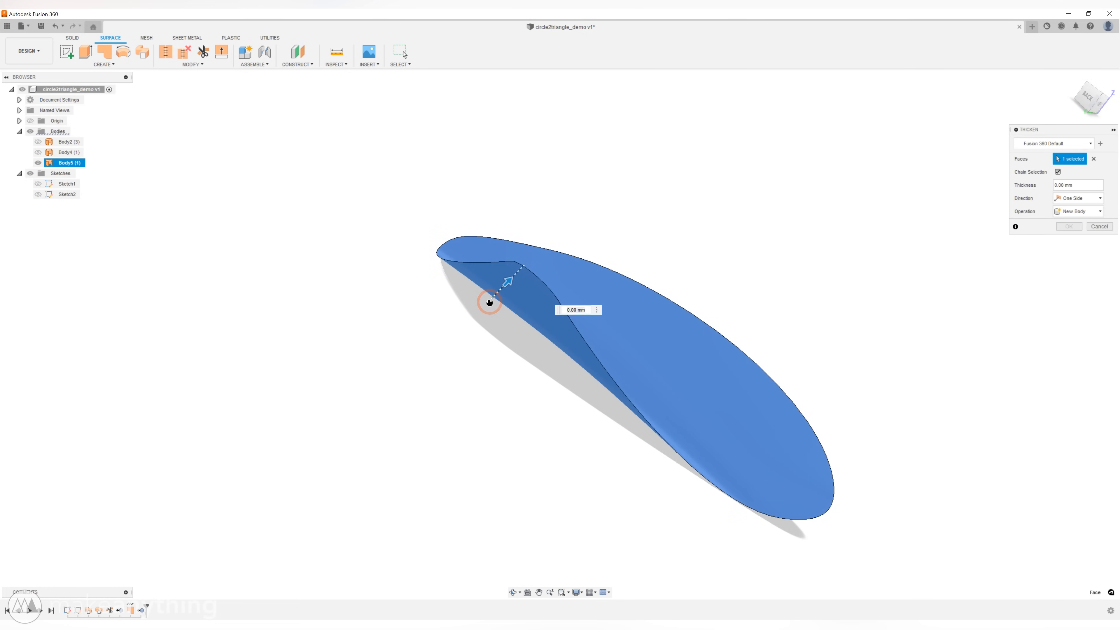
pyautogui.moveTo(490, 303); pyautogui.dragTo(478, 313)
pyautogui.click(1068, 228)
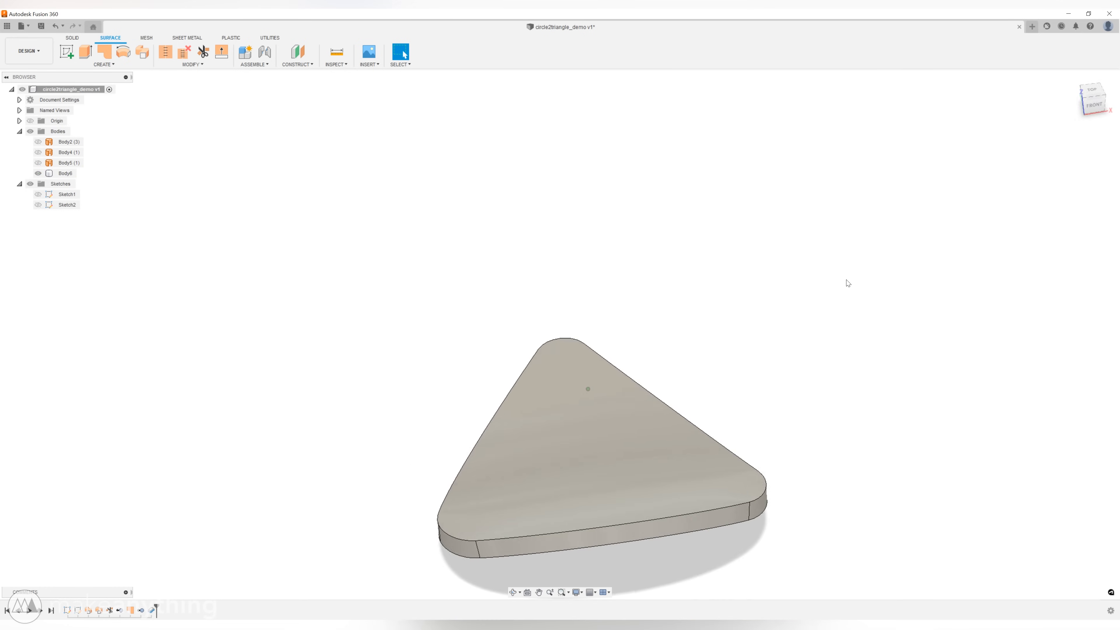
pyautogui.hotkey('ctrl', 'z')
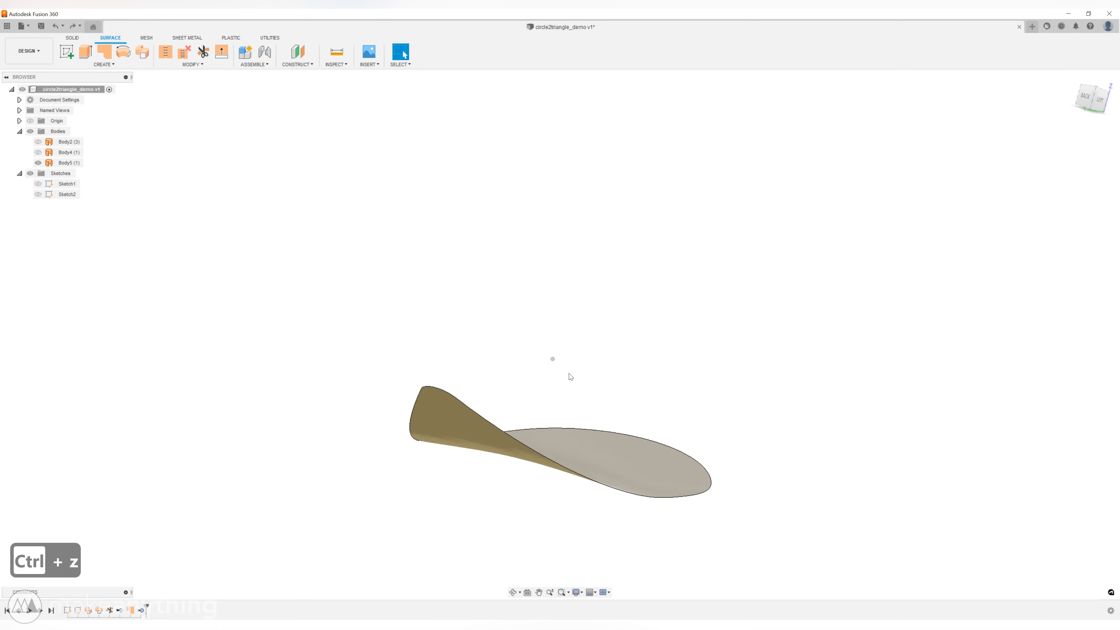
pyautogui.hotkey('ctrl', 'z')
pyautogui.hotkey('ctrl', 'z')
pyautogui.hotkey('ctrl', 'z')
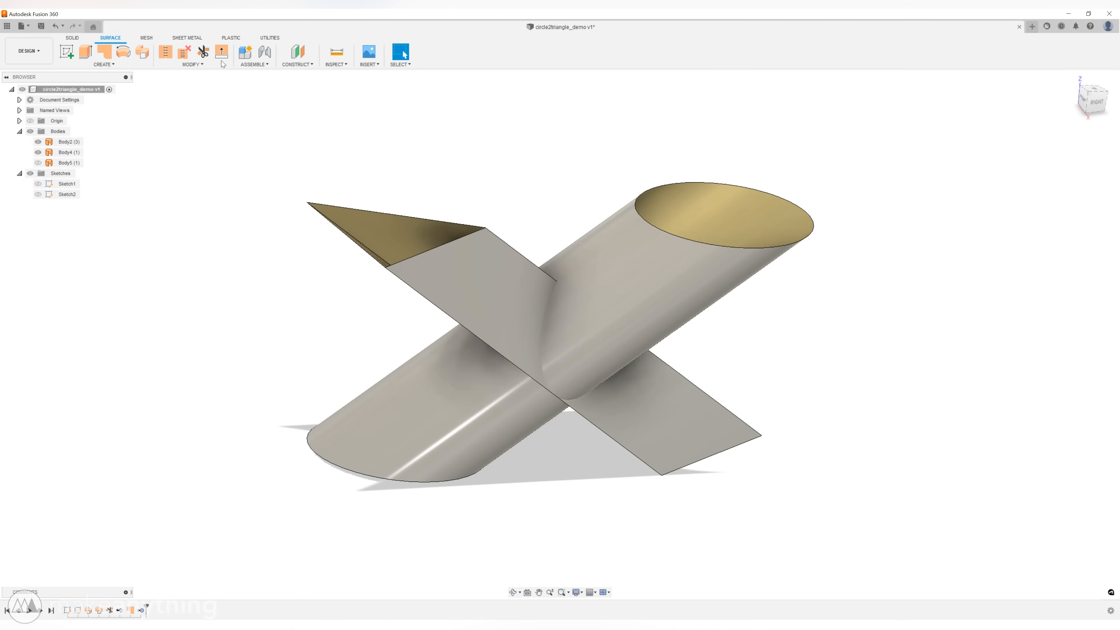
# Trim off both ends of the inner triangular tube protruding from the inner circular tube, using the circular tube as the trim tool.
pyautogui.click(204, 53)
pyautogui.click(407, 422)
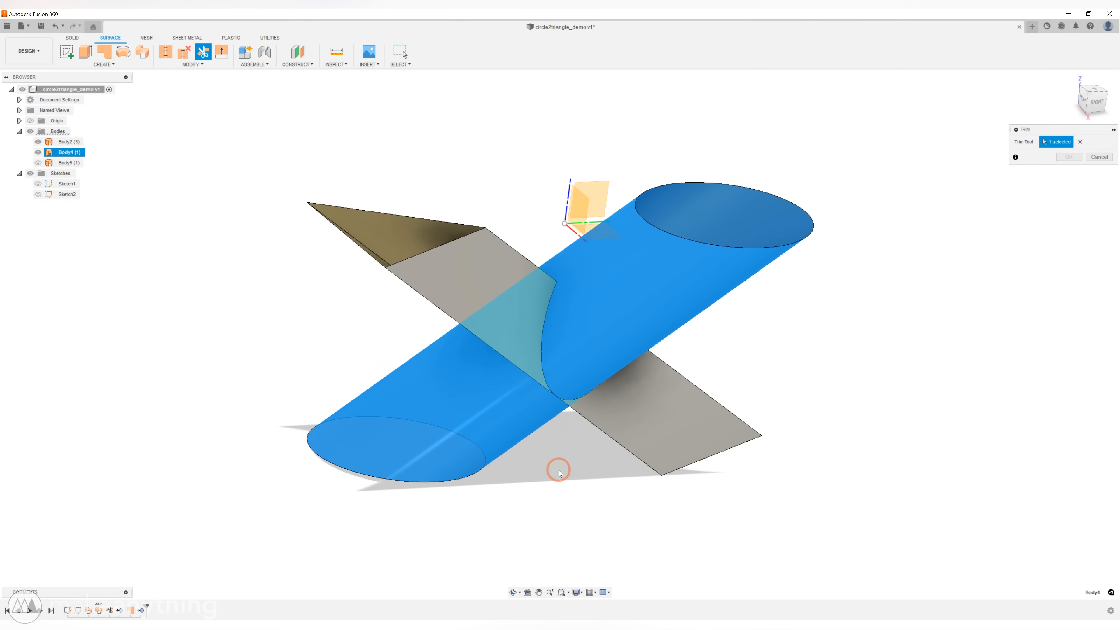
pyautogui.click(670, 405)
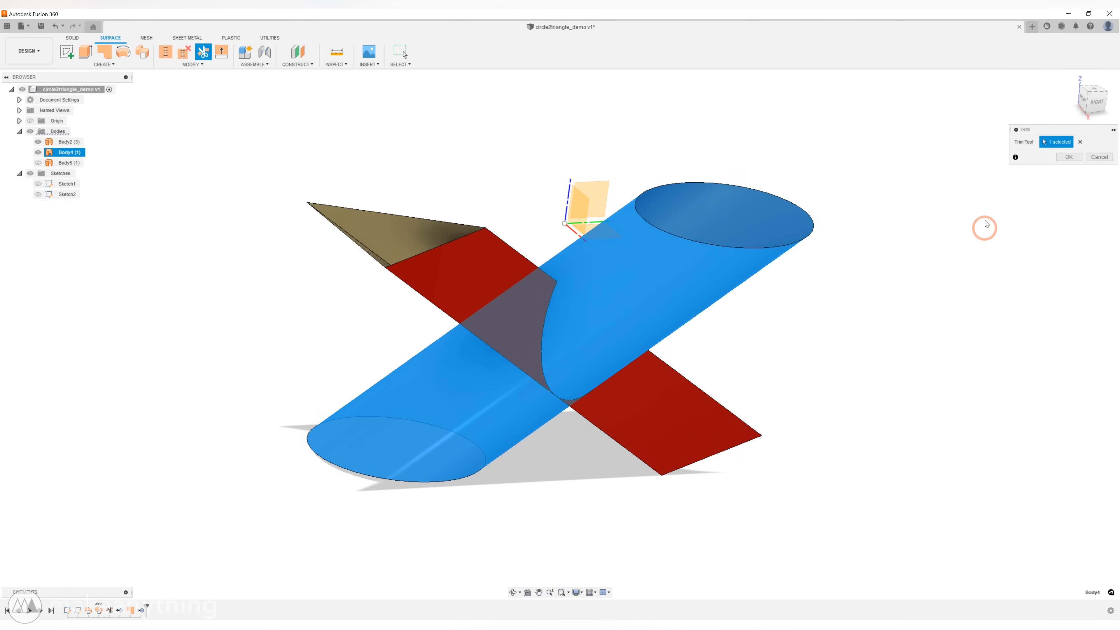
pyautogui.click(1068, 157)
# Remove the inner circular tube surface, Body4, leaving the trimmed inner triangular surface.
pyautogui.click(662, 298)
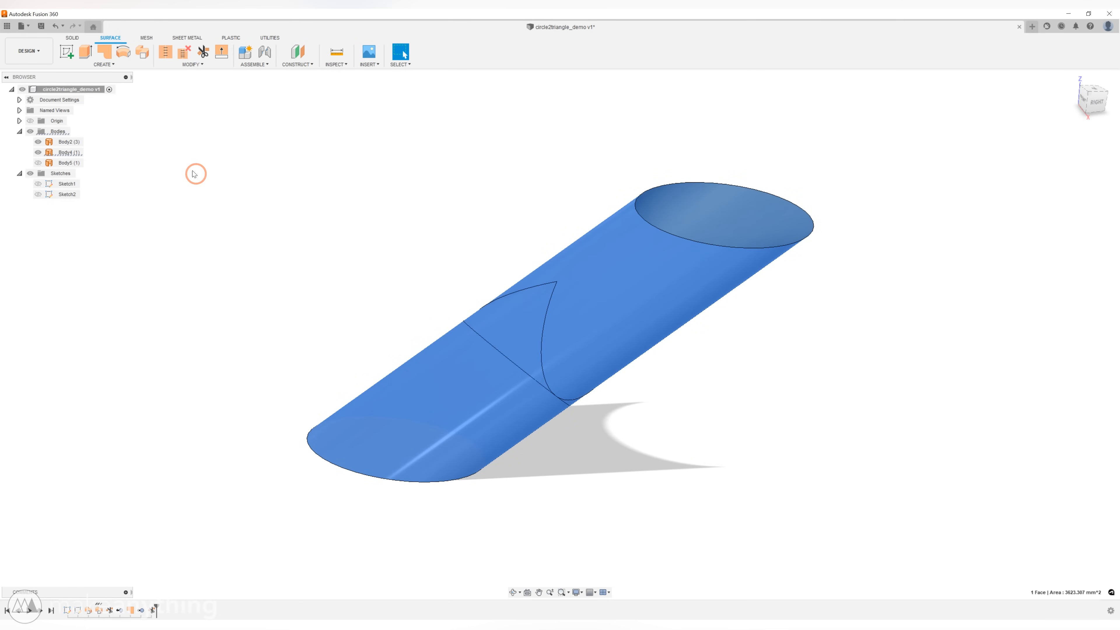
pyautogui.rightClick(72, 153)
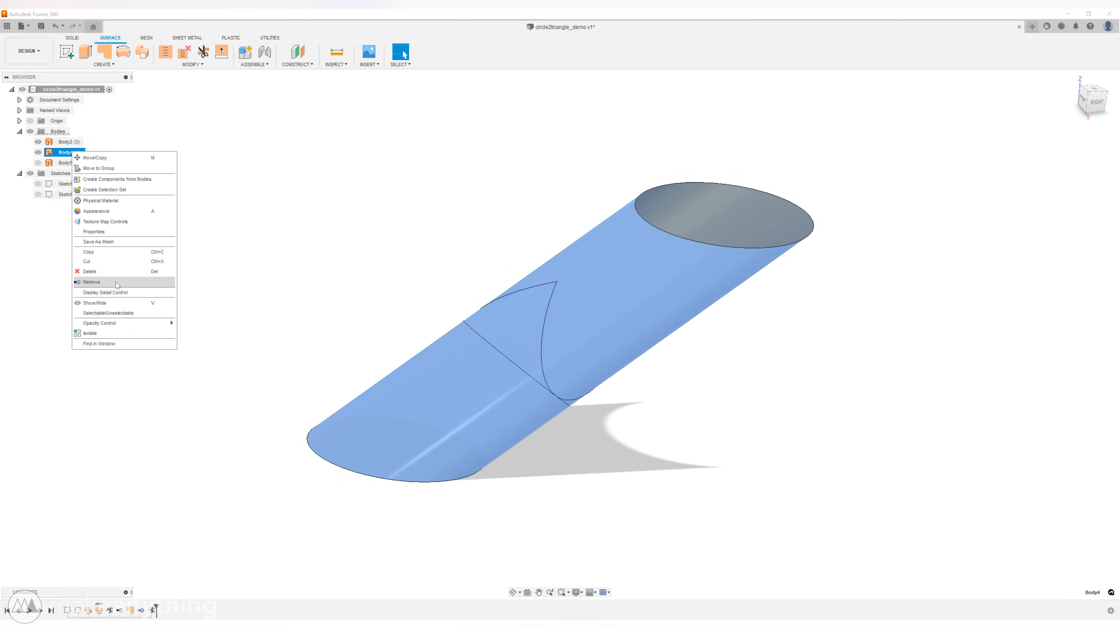
pyautogui.click(115, 282)
pyautogui.keyDown('shift'); pyautogui.moveTo(300, 285); pyautogui.dragTo(333, 304, button='middle'); pyautogui.keyUp('shift')
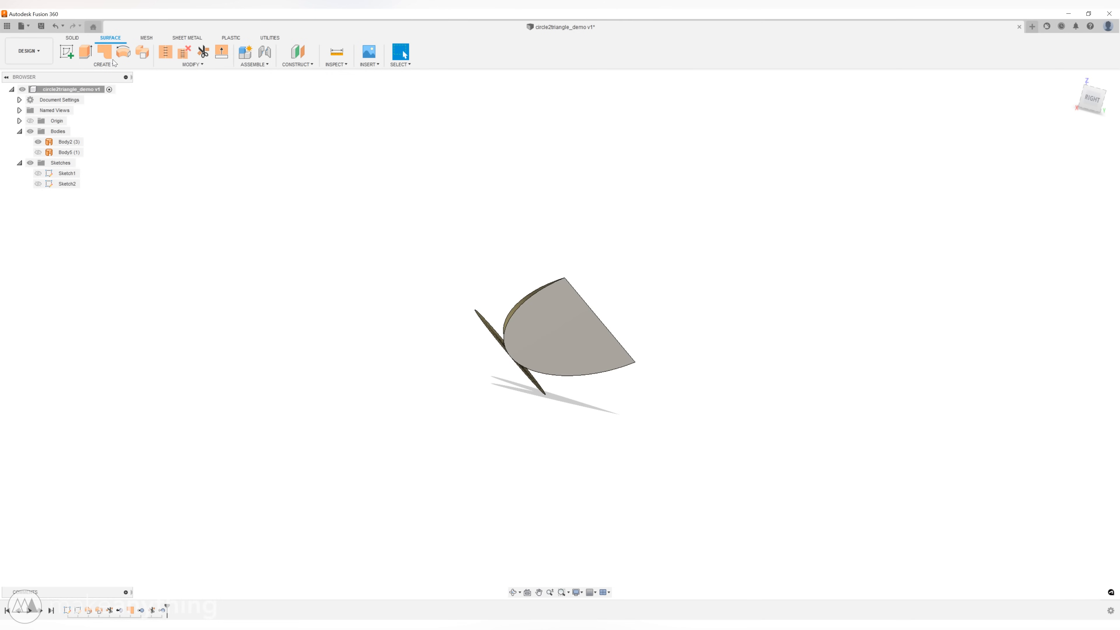
# Patch the closed edge loop of the trimmed inner triangular surface as a new body with chaining enabled.
pyautogui.click(109, 56)
pyautogui.keyDown('shift'); pyautogui.moveTo(319, 251); pyautogui.dragTo(426, 358, button='middle'); pyautogui.keyUp('shift')
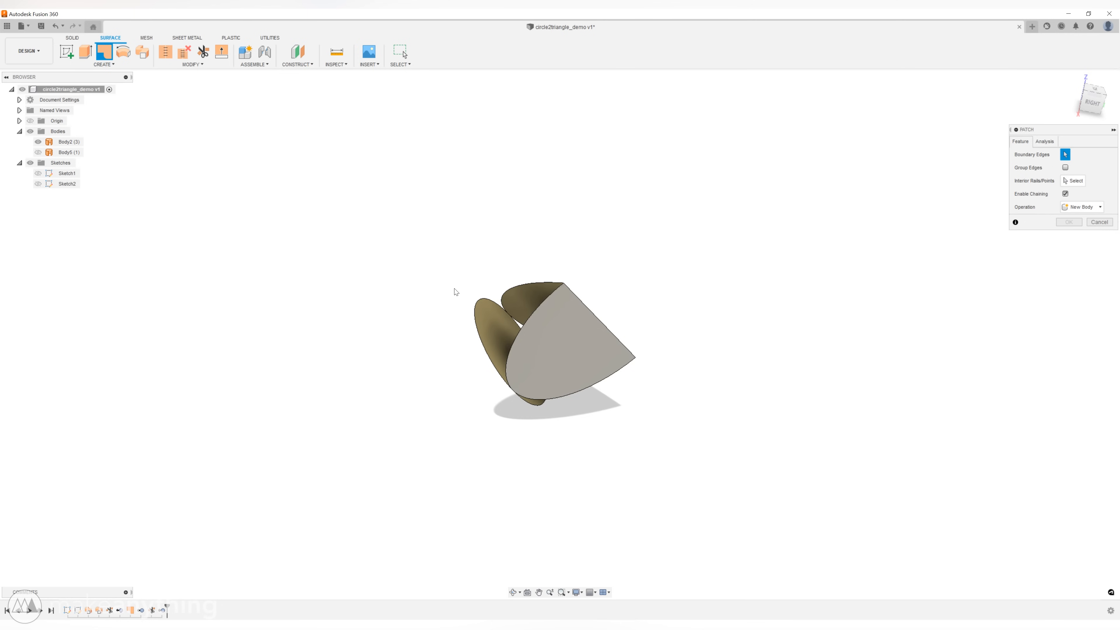
pyautogui.click(627, 370)
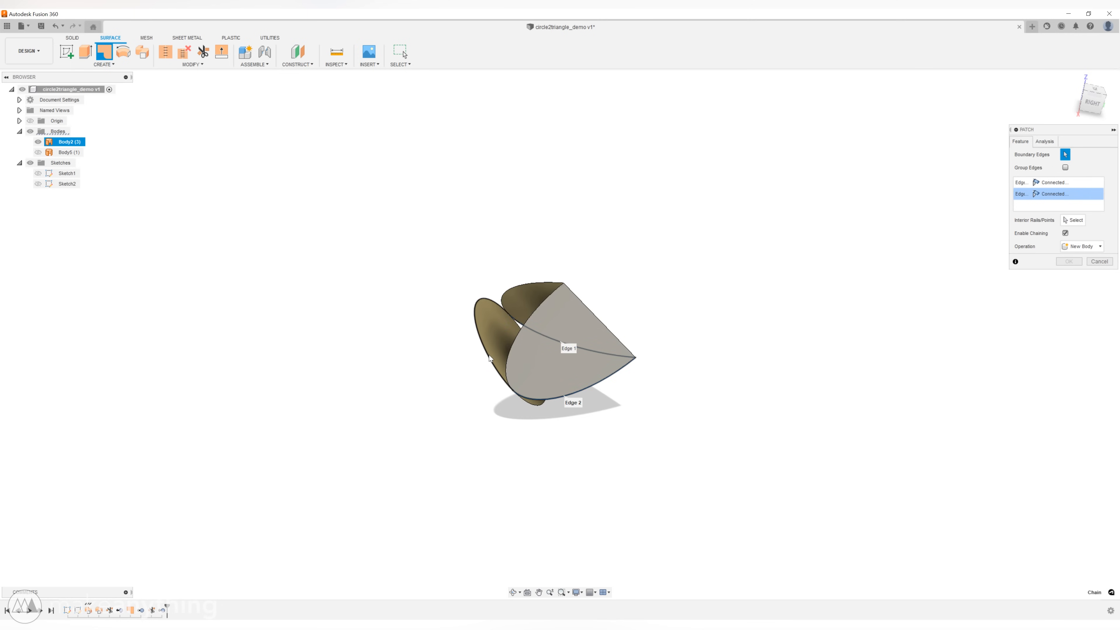
pyautogui.click(490, 358)
pyautogui.click(1067, 261)
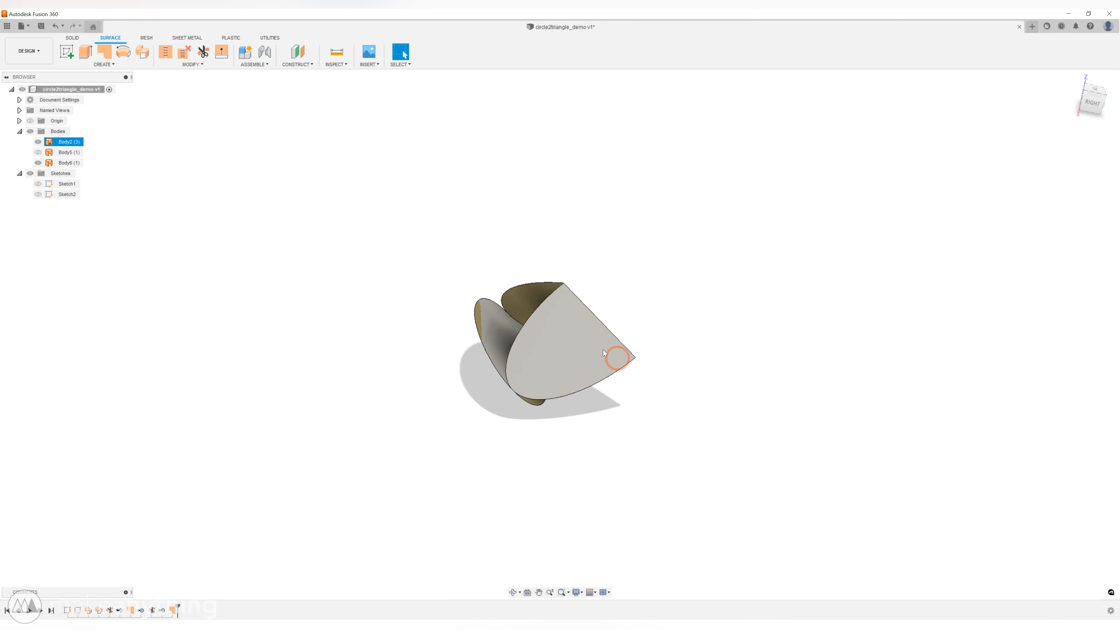
# Remove the trimmed inner triangular surface, Body2, and show the outer patch, Body5, alongside the inner patch.
pyautogui.rightClick(74, 142)
pyautogui.click(100, 259)
pyautogui.keyDown('shift'); pyautogui.moveTo(340, 330); pyautogui.dragTo(330, 286, button='middle'); pyautogui.keyUp('shift')
pyautogui.click(38, 142)
# Start a ruled surface on the inner patch's chained edge loop and set its type to Direction.
pyautogui.scroll(5, 485, 319)
pyautogui.moveTo(780, 381)
pyautogui.keyDown('shift'); pyautogui.mouseDown(button='middle')
pyautogui.moveTo(749, 393)
pyautogui.moveTo(688, 507)
pyautogui.moveTo(643, 455)
pyautogui.mouseUp(button='middle'); pyautogui.keyUp('shift')
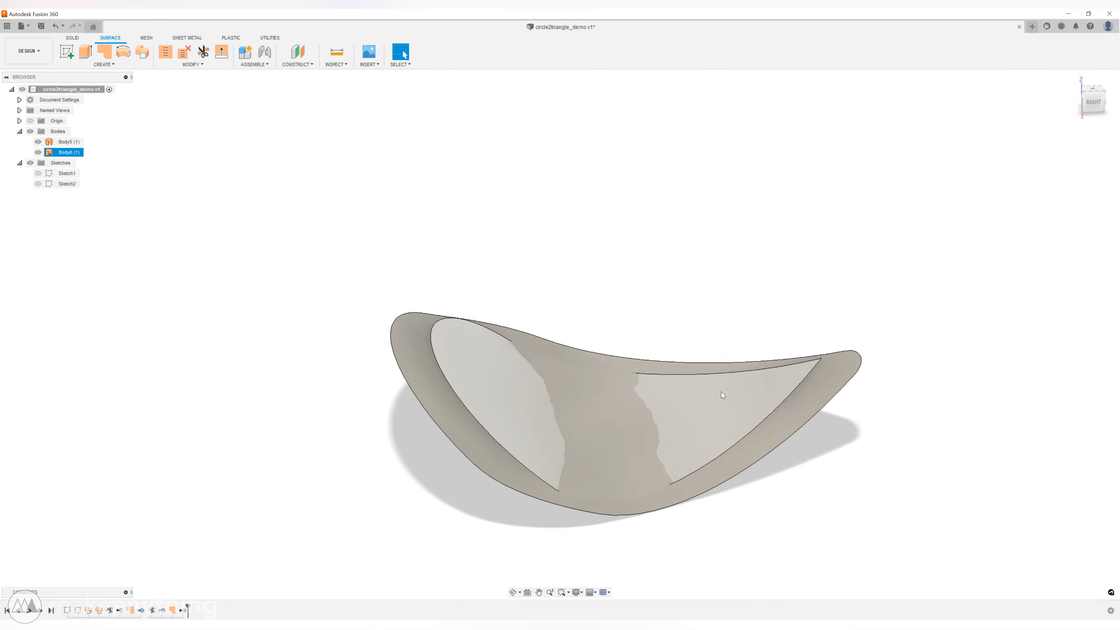
pyautogui.scroll(-3, 625, 277)
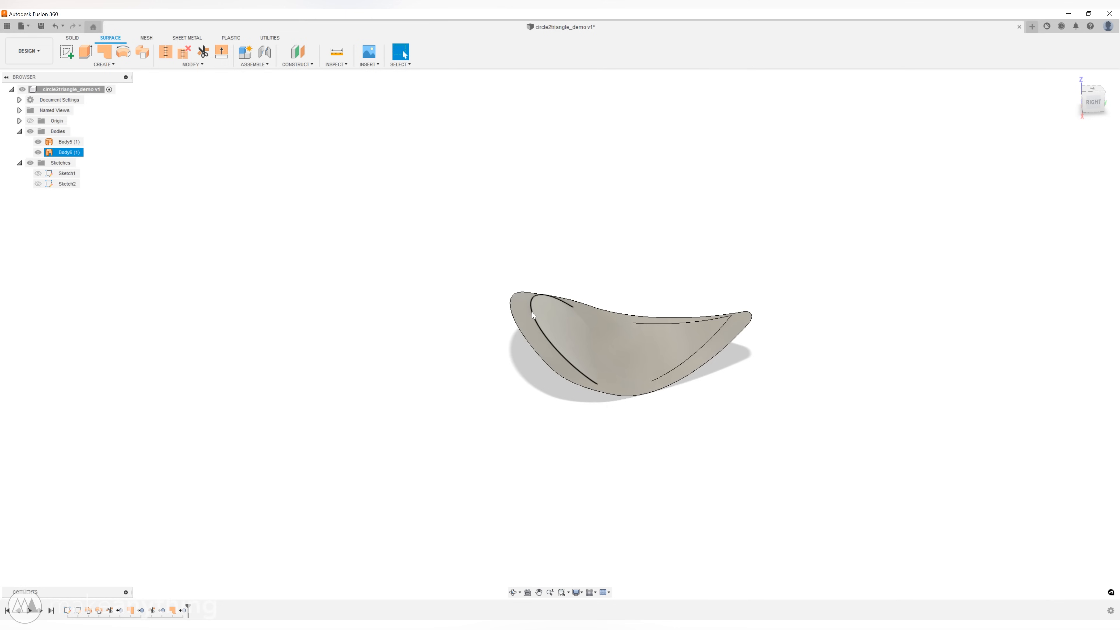
pyautogui.click(201, 140)
pyautogui.click(100, 65)
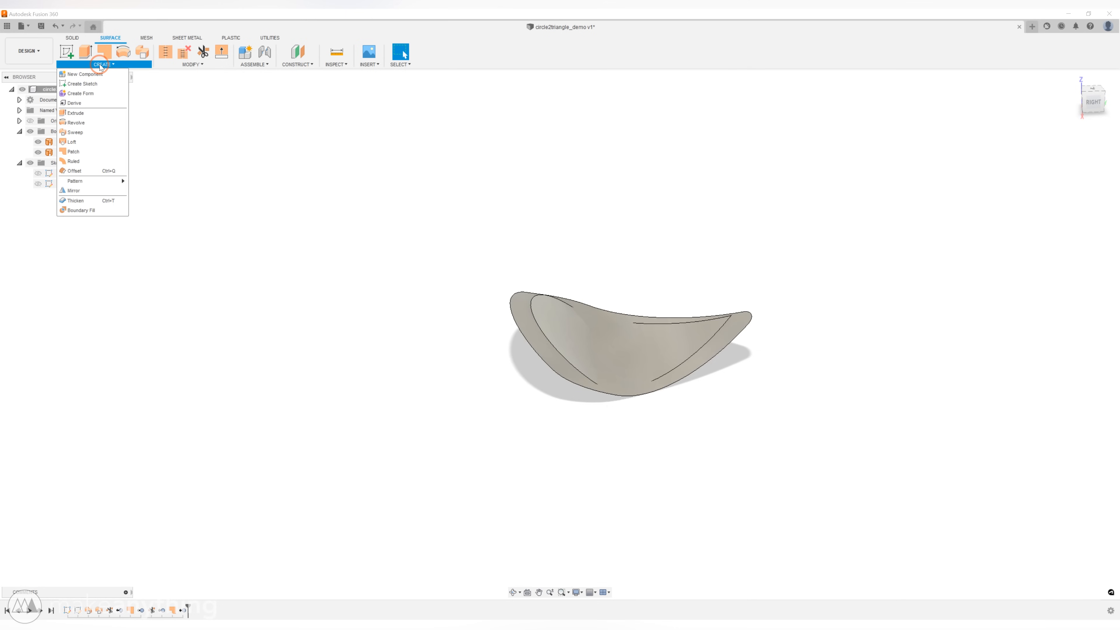
pyautogui.click(73, 162)
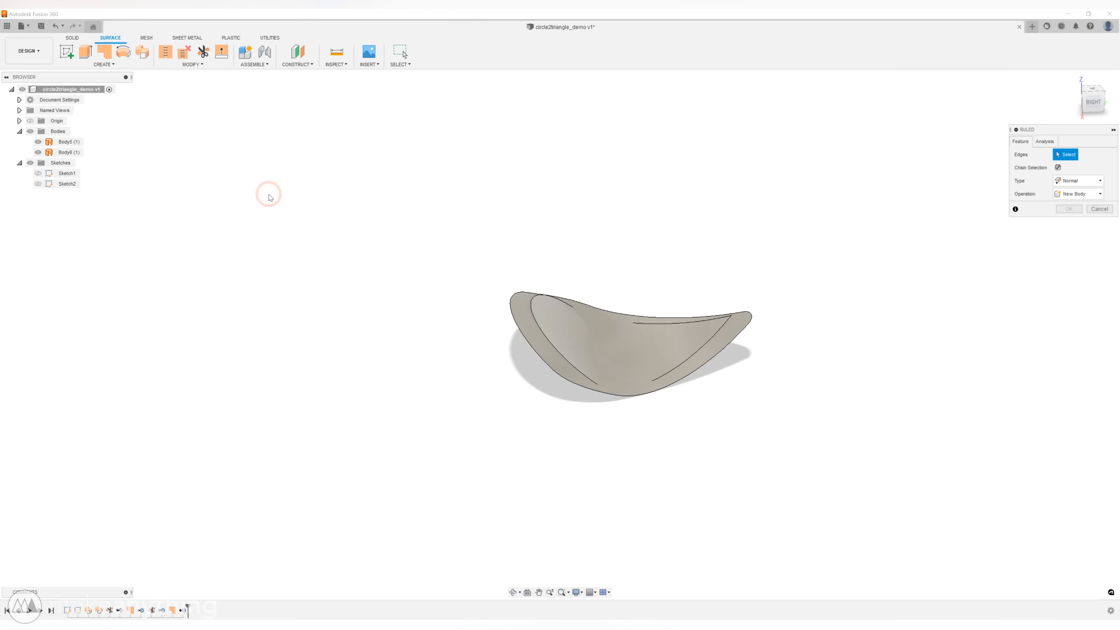
pyautogui.click(547, 341)
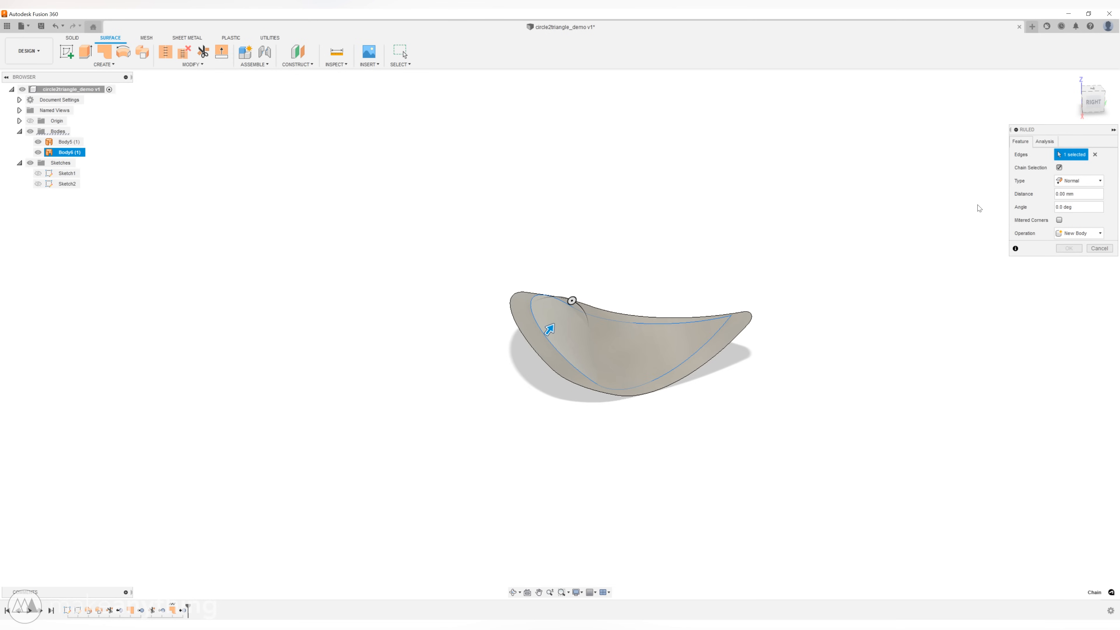
pyautogui.click(1073, 186)
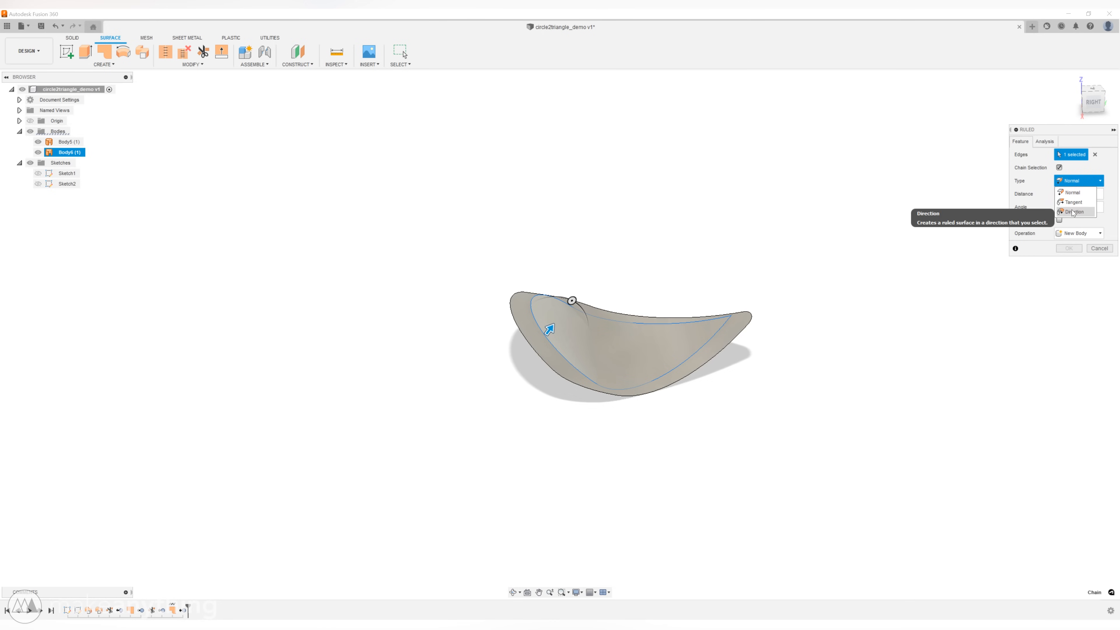
pyautogui.click(1073, 209)
# Direct the inner ruled surface along the vertical Z axis with a distance of -25.4 mm as a new body.
pyautogui.click(1068, 195)
pyautogui.scroll(-2, 846, 207)
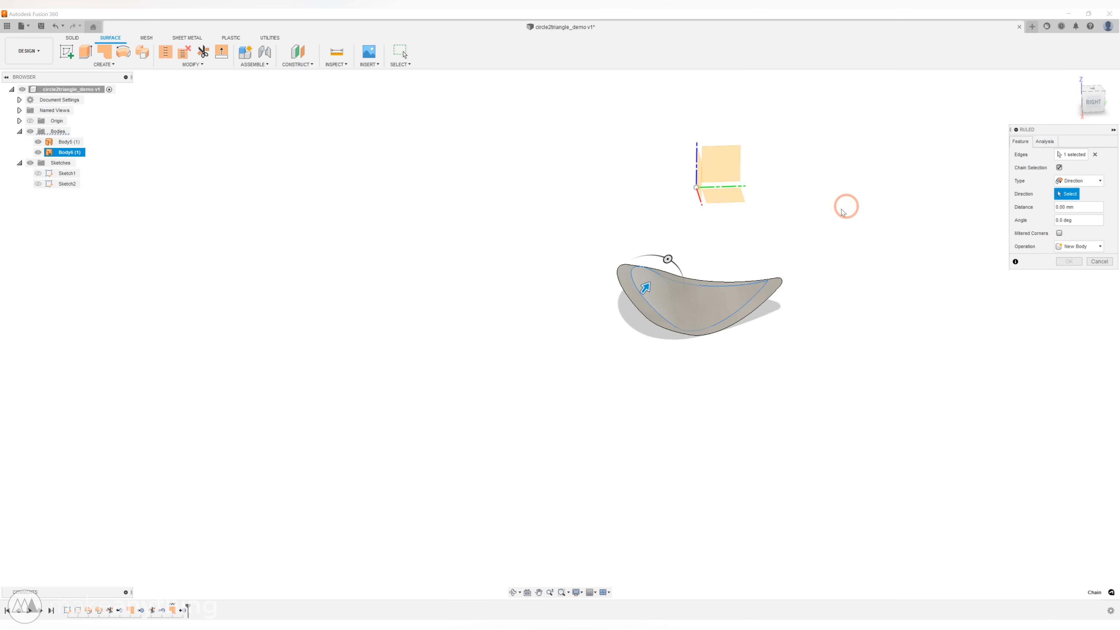
pyautogui.scroll(3, 697, 146)
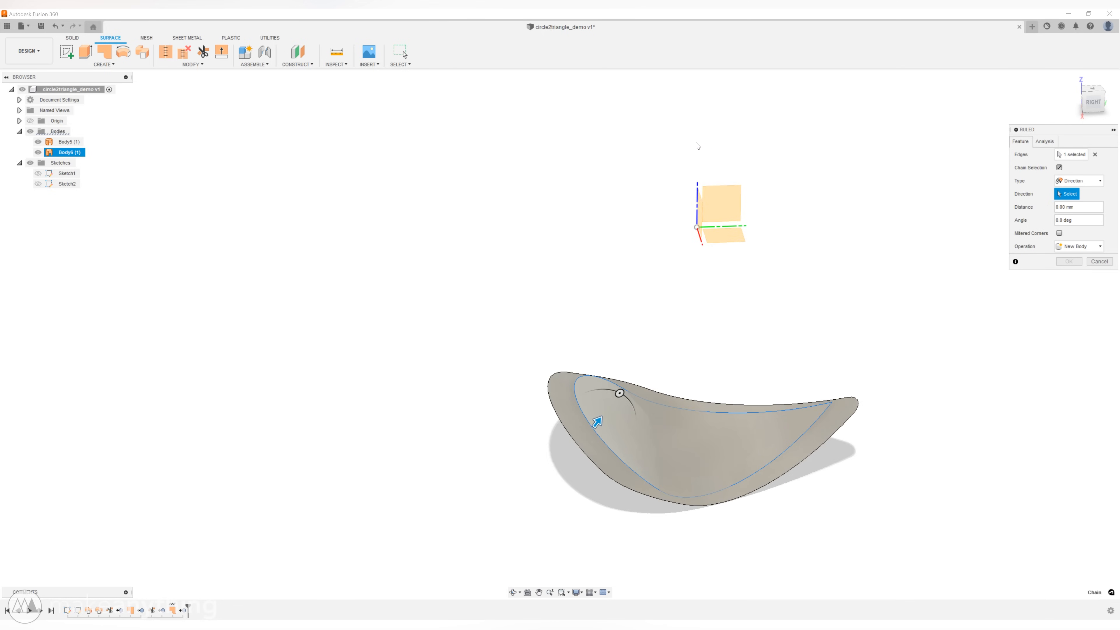
pyautogui.click(697, 190)
pyautogui.scroll(-3, 617, 178)
pyautogui.click(1093, 103)
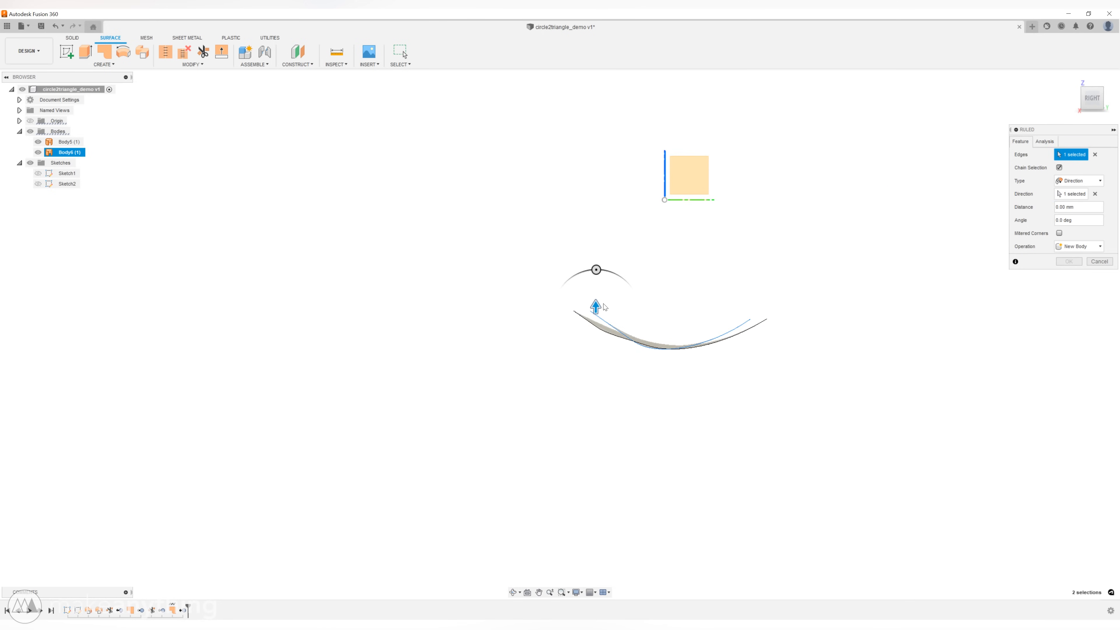
pyautogui.moveTo(592, 336); pyautogui.dragTo(613, 471)
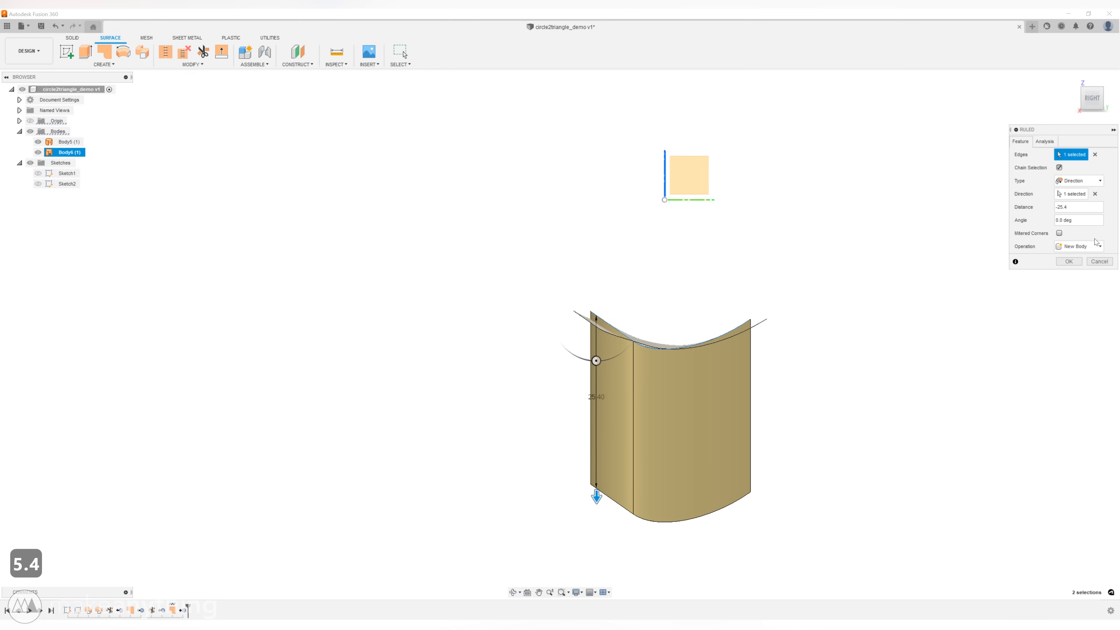
pyautogui.press('Return')
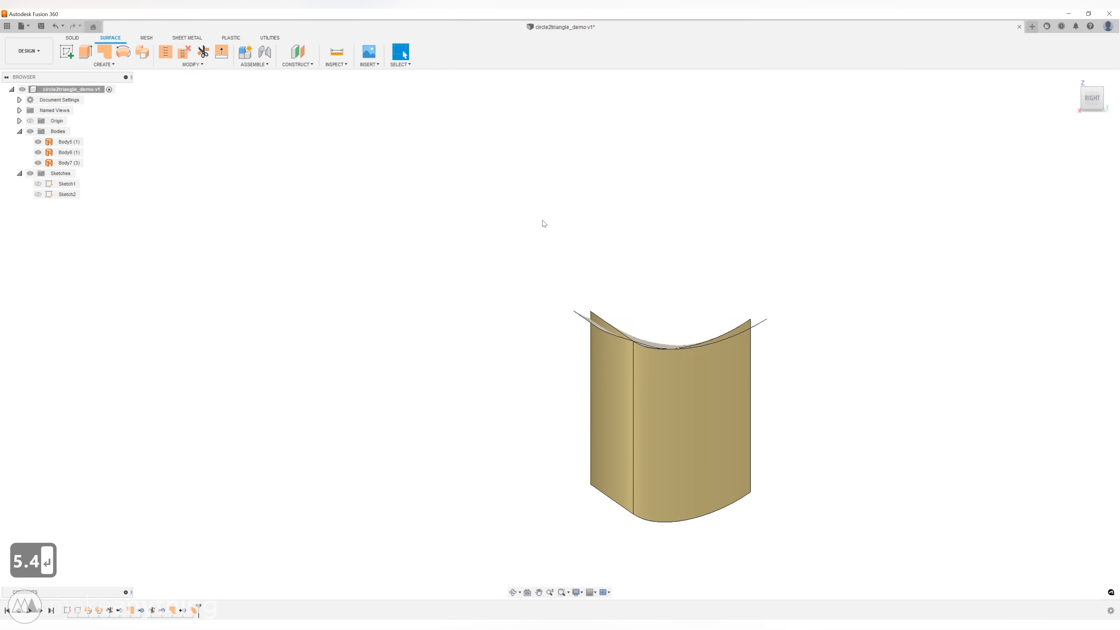
# Create a matching downward ruled surface from the outer patch's edge loop as a new body, using the Direction type.
pyautogui.click(103, 64)
pyautogui.click(75, 136)
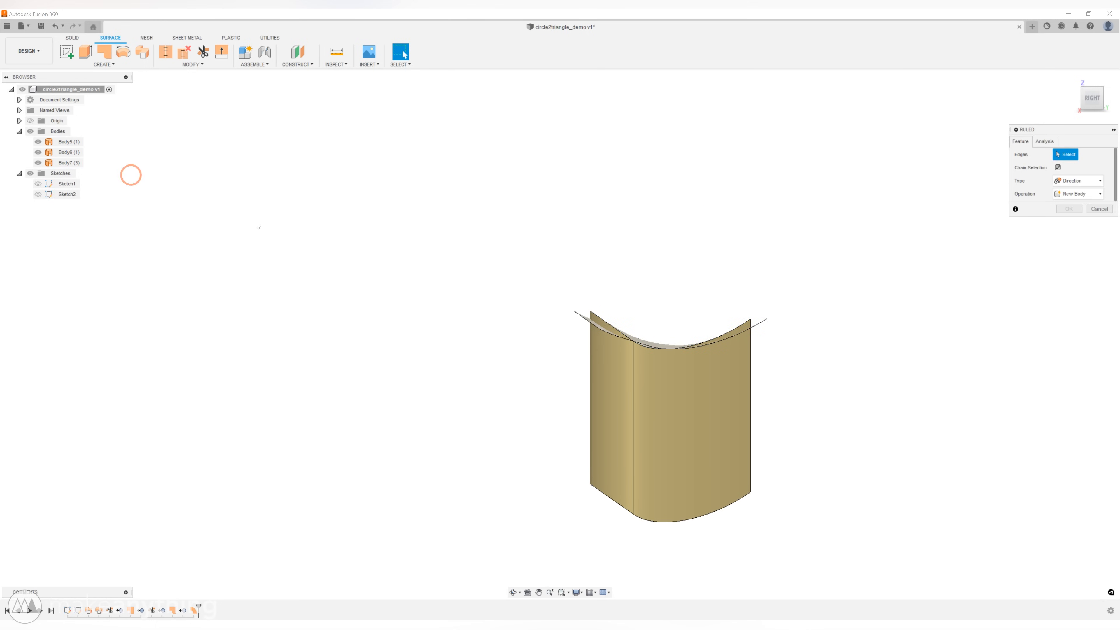
pyautogui.press('Return')
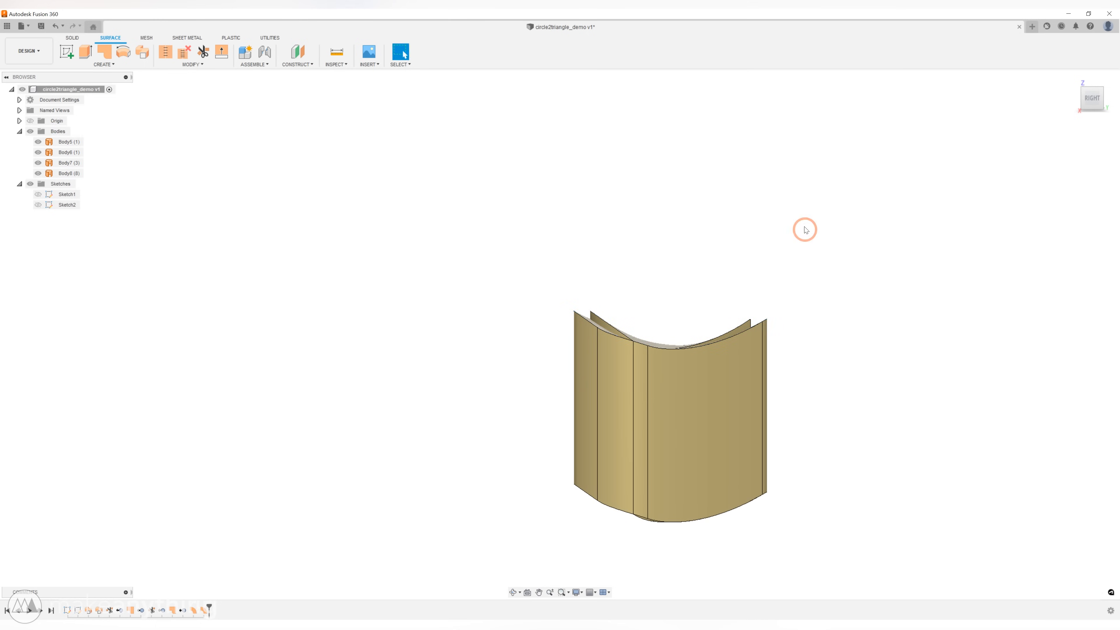
# Remove both patch surfaces, Body5 and Body6, leaving only the inner and outer ruled surfaces.
pyautogui.click(69, 142)
pyautogui.keyDown('ctrl'); pyautogui.click(66, 152); pyautogui.keyUp('ctrl')
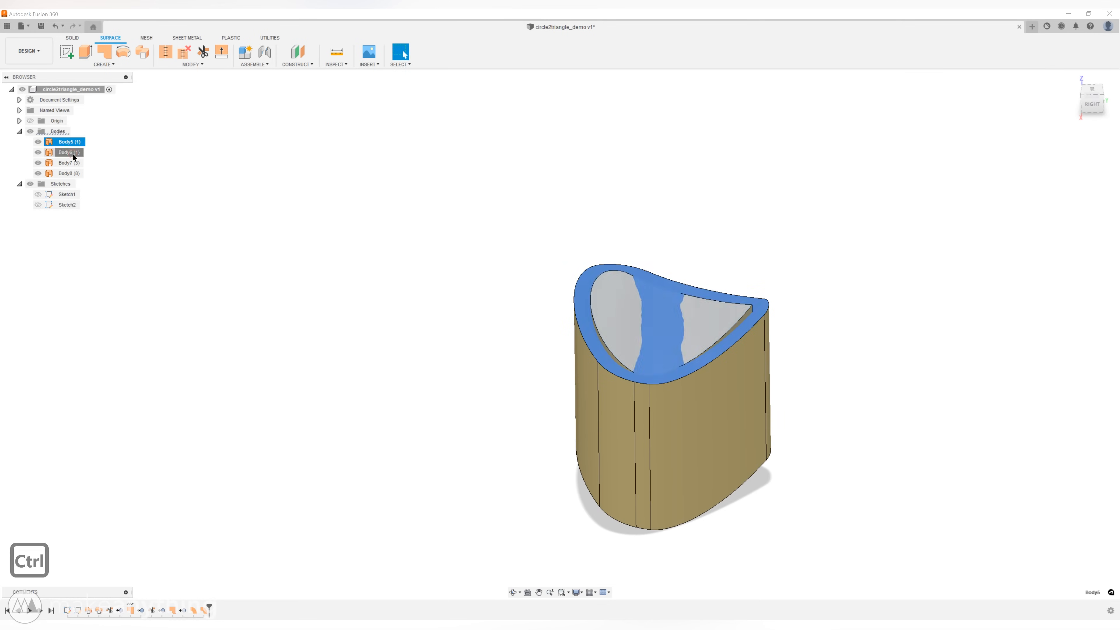
pyautogui.rightClick(76, 152)
pyautogui.click(114, 282)
# Create a sketch on the horizontal XY plane with 3D Sketch enabled.
pyautogui.keyDown('shift'); pyautogui.moveTo(310, 305); pyautogui.dragTo(624, 333, button='middle'); pyautogui.keyUp('shift')
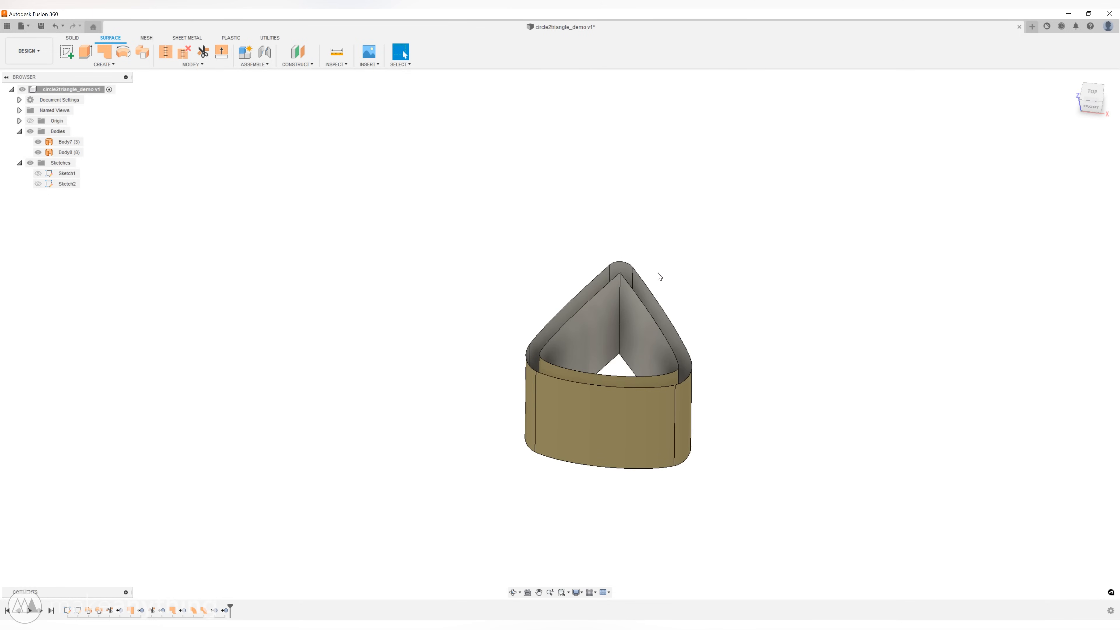
pyautogui.moveTo(675, 335)
pyautogui.keyDown('shift'); pyautogui.mouseDown(button='middle')
pyautogui.moveTo(748, 329)
pyautogui.moveTo(690, 329)
pyautogui.moveTo(705, 339)
pyautogui.moveTo(692, 329)
pyautogui.mouseUp(button='middle'); pyautogui.keyUp('shift')
pyautogui.scroll(4, 615, 343)
pyautogui.keyDown('shift'); pyautogui.moveTo(575, 176); pyautogui.dragTo(562, 216, button='middle'); pyautogui.keyUp('shift')
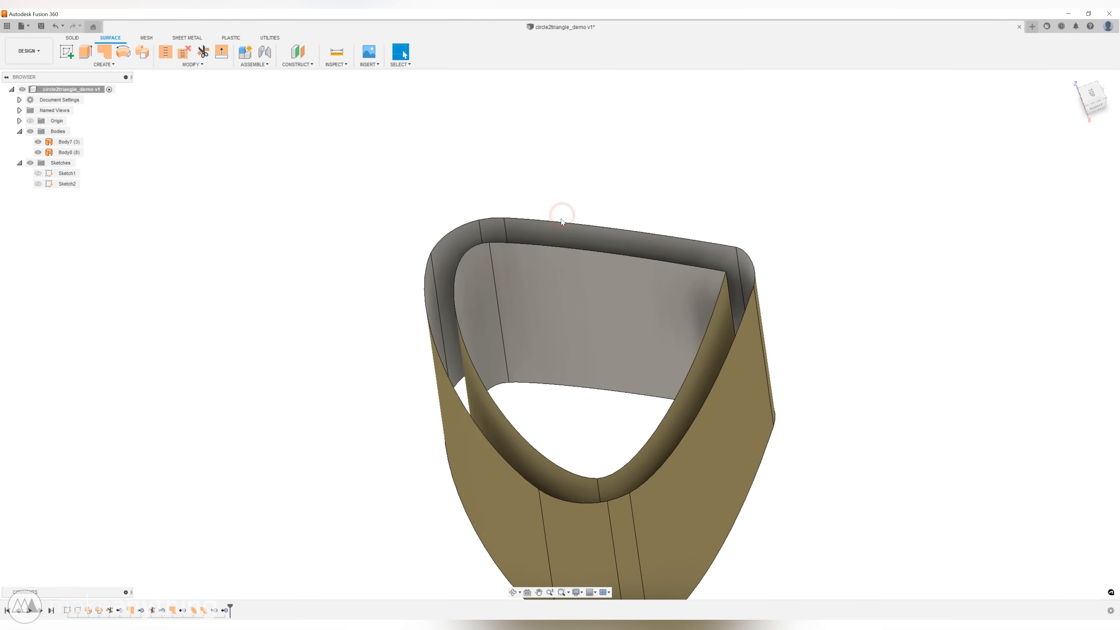
pyautogui.scroll(-3, 561, 219)
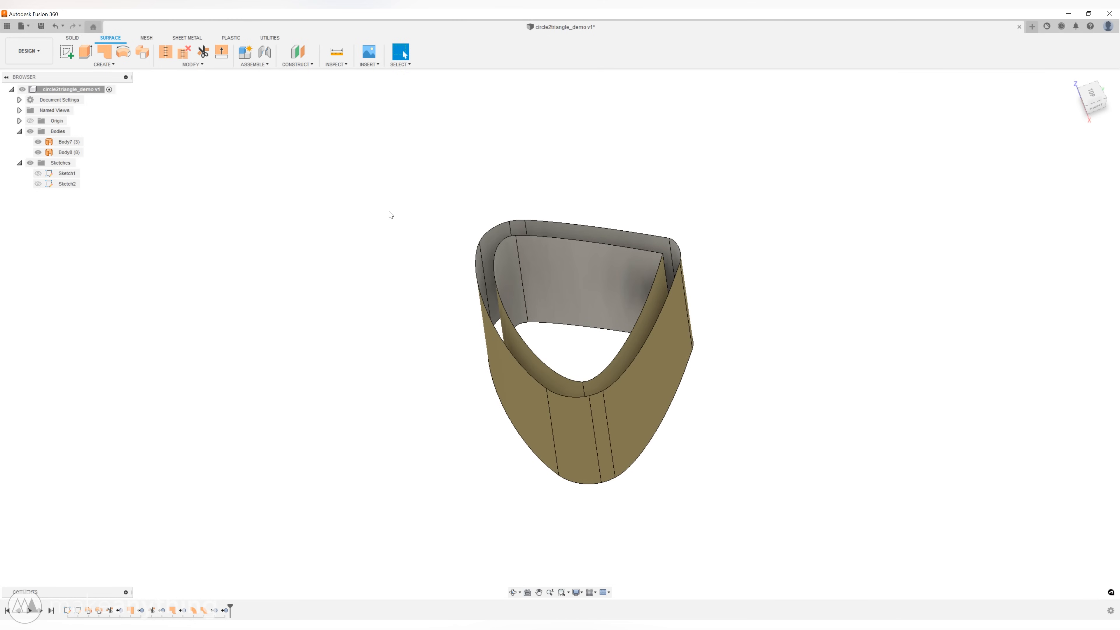
pyautogui.click(67, 52)
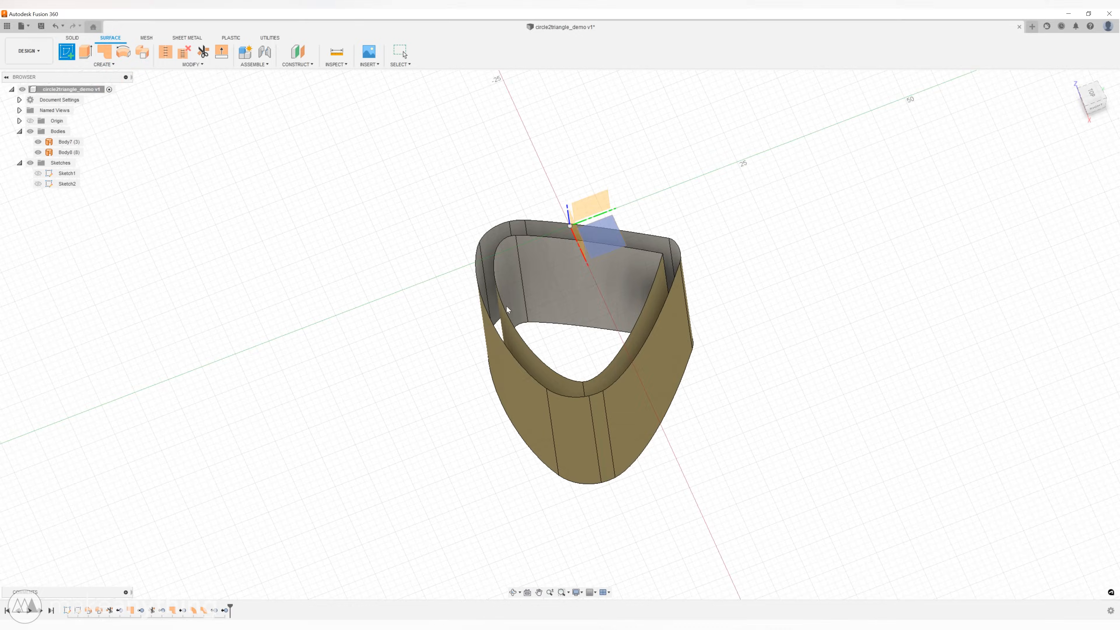
pyautogui.click(607, 237)
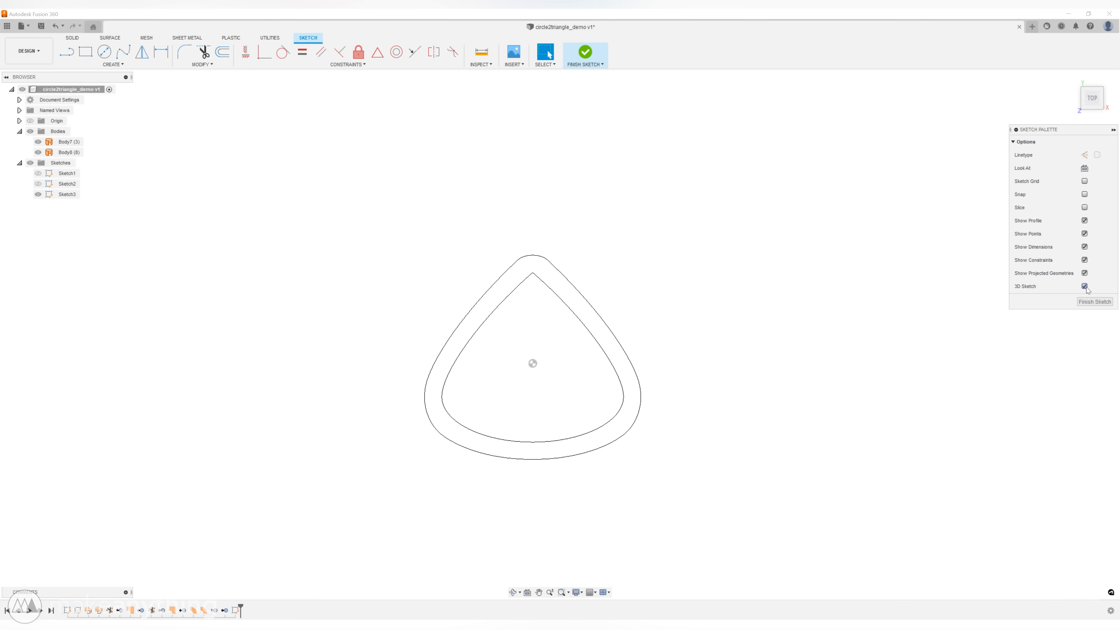
# Draw two 3D lines joining the inner loop's apex vertex to both ends of the outer loop's rounded corner.
pyautogui.moveTo(511, 304)
pyautogui.keyDown('shift'); pyautogui.mouseDown(button='middle')
pyautogui.moveTo(484, 206)
pyautogui.moveTo(487, 333)
pyautogui.moveTo(498, 311)
pyautogui.mouseUp(button='middle'); pyautogui.keyUp('shift')
pyautogui.scroll(4, 560, 324)
pyautogui.keyDown('shift'); pyautogui.moveTo(476, 229); pyautogui.dragTo(490, 267, button='middle'); pyautogui.keyUp('shift')
pyautogui.click(224, 159)
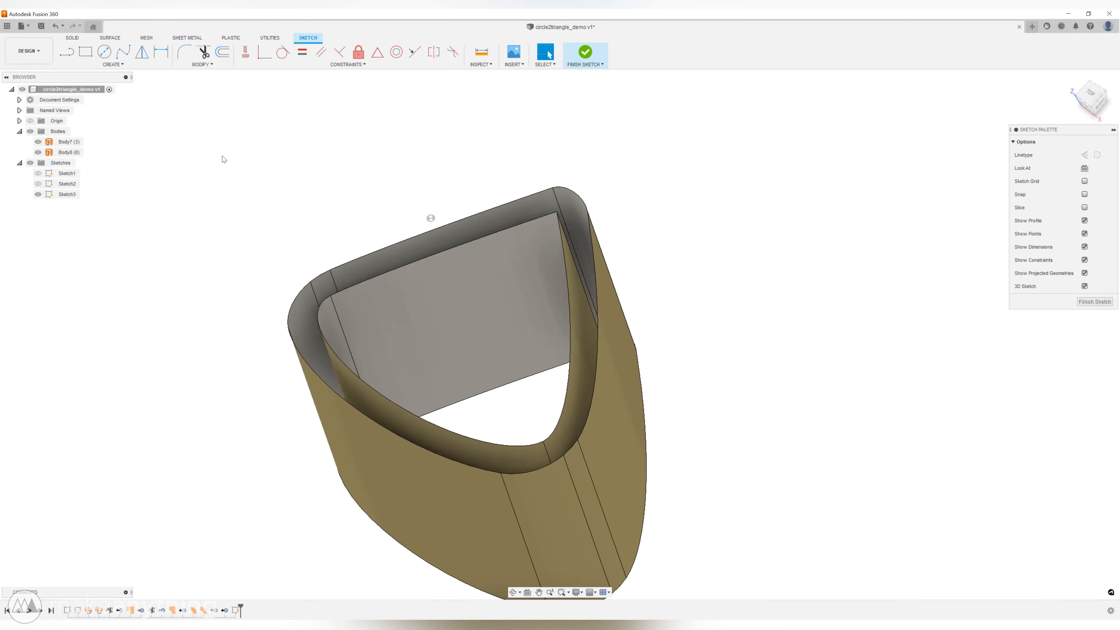
pyautogui.click(67, 51)
pyautogui.click(489, 173)
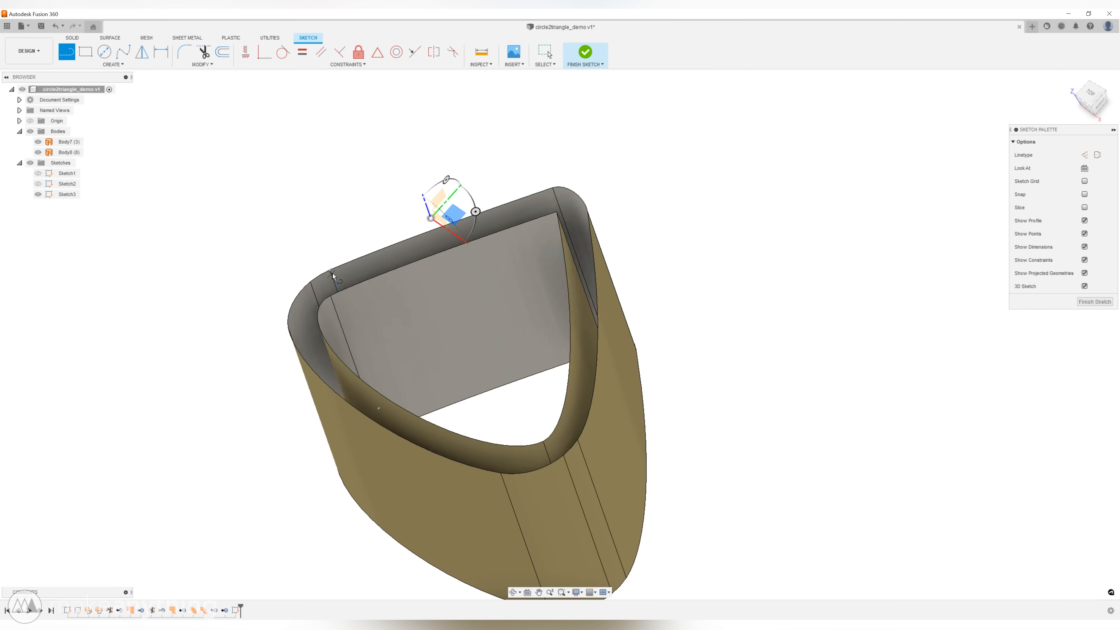
pyautogui.moveTo(530, 152)
pyautogui.keyDown('shift'); pyautogui.mouseDown(button='middle')
pyautogui.moveTo(562, 145)
pyautogui.moveTo(569, 159)
pyautogui.moveTo(518, 171)
pyautogui.mouseUp(button='middle'); pyautogui.keyUp('shift')
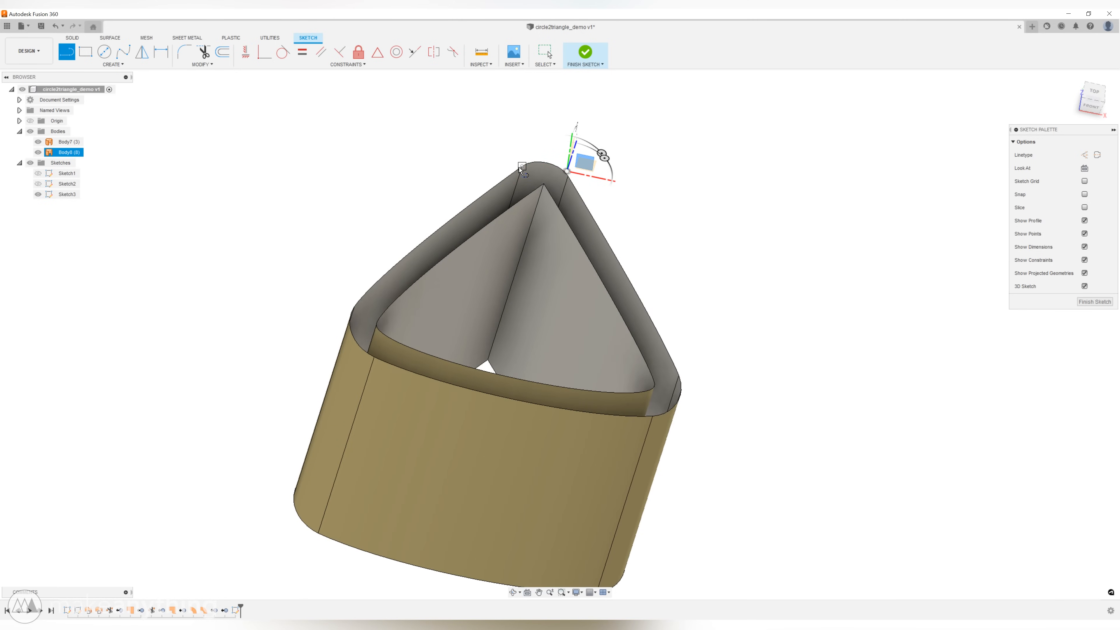
pyautogui.click(522, 167)
pyautogui.scroll(8, 558, 188)
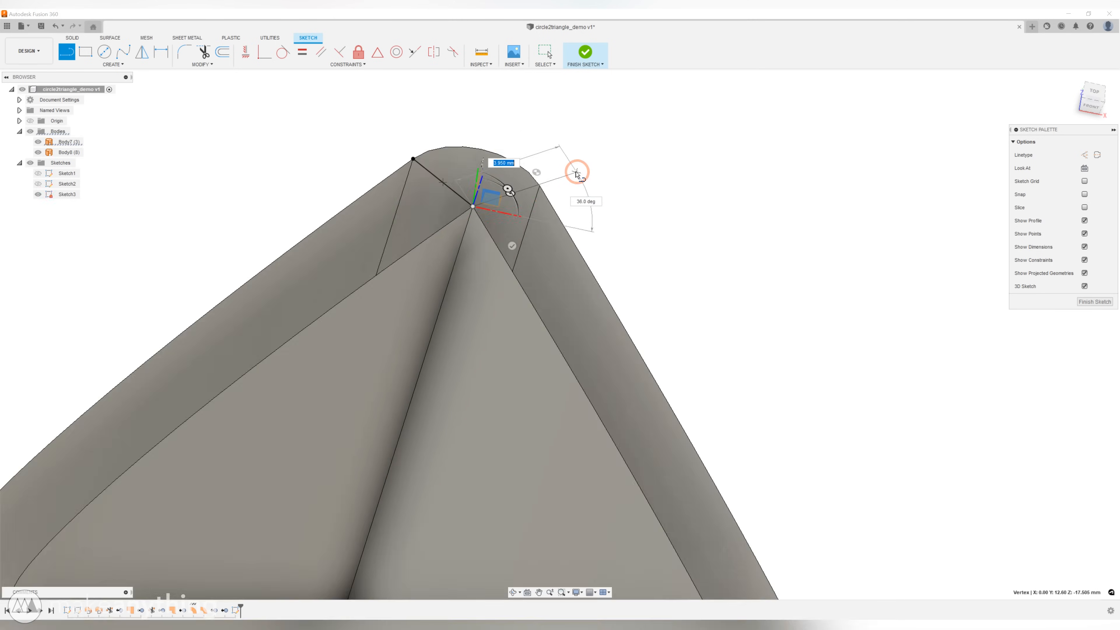
pyautogui.click(524, 191)
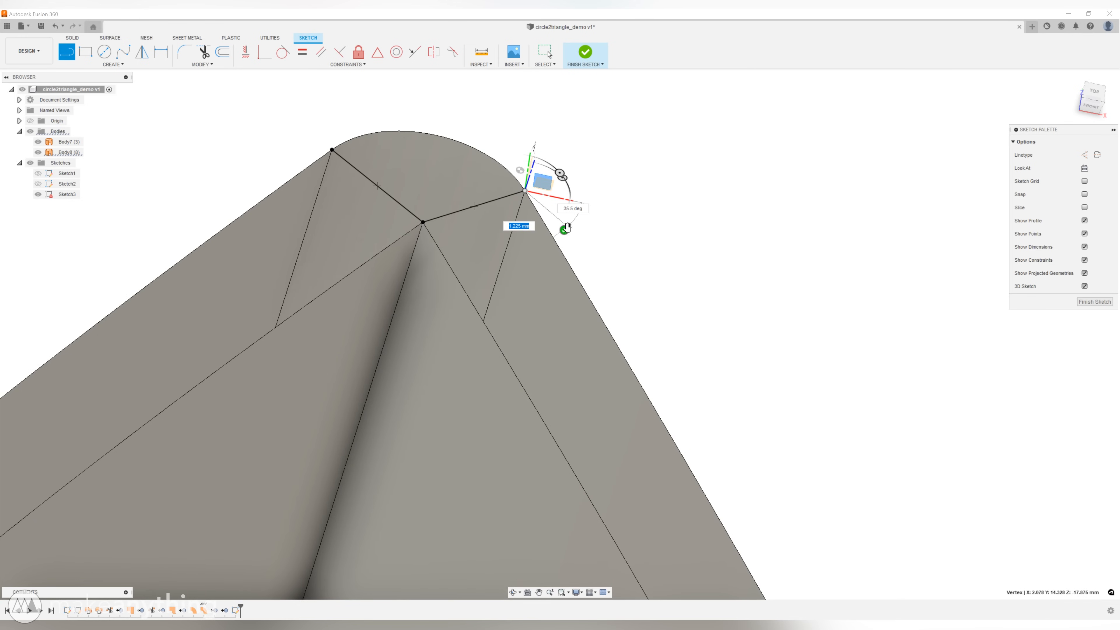
# Draw three 3D lines fanning from the inner loop's second corner vertex to the neighbouring outer edge vertices.
pyautogui.moveTo(620, 255)
pyautogui.keyDown('shift'); pyautogui.mouseDown(button='middle')
pyautogui.moveTo(598, 220)
pyautogui.moveTo(628, 244)
pyautogui.mouseUp(button='middle'); pyautogui.keyUp('shift')
pyautogui.scroll(-5, 634, 359)
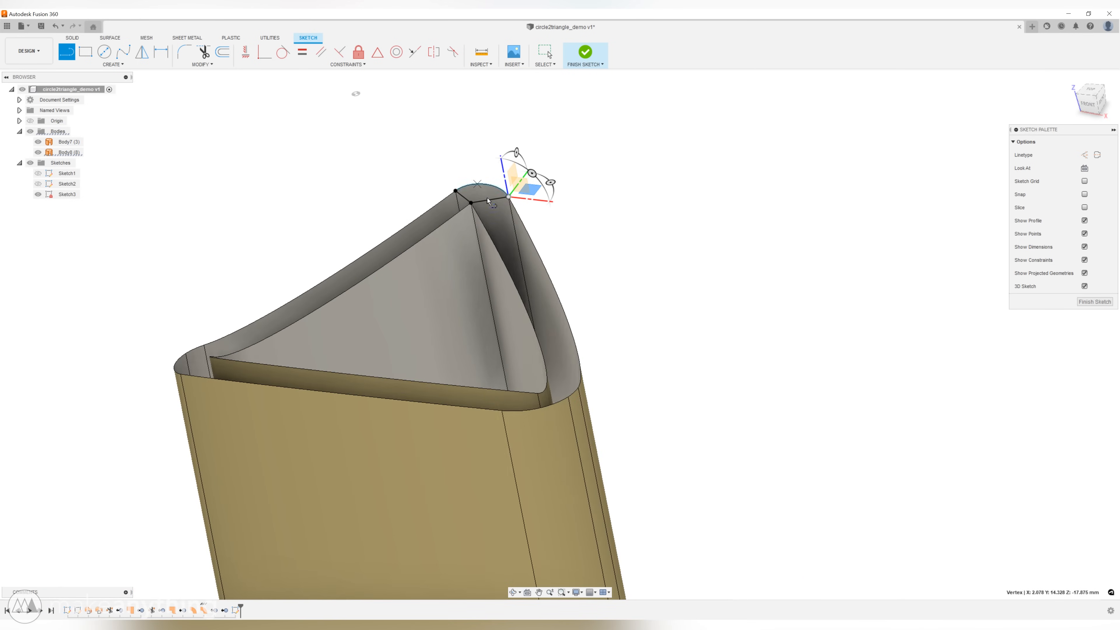
pyautogui.keyDown('shift'); pyautogui.moveTo(570, 321); pyautogui.dragTo(644, 287, button='middle'); pyautogui.keyUp('shift')
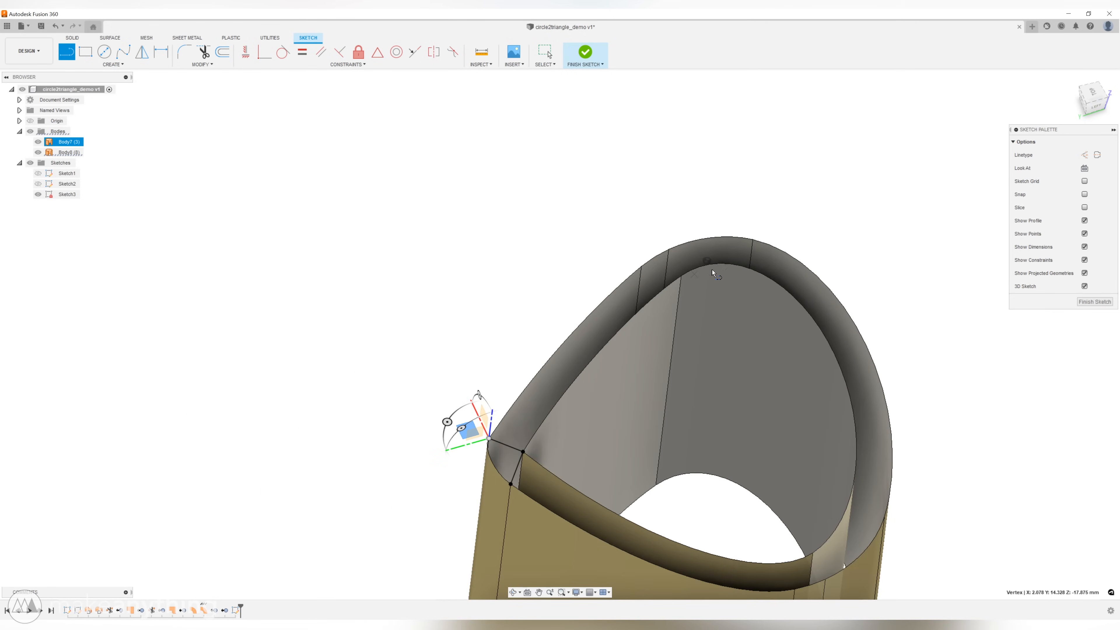
pyautogui.scroll(6, 642, 286)
pyautogui.click(643, 286)
pyautogui.scroll(-5, 630, 291)
pyautogui.click(548, 179)
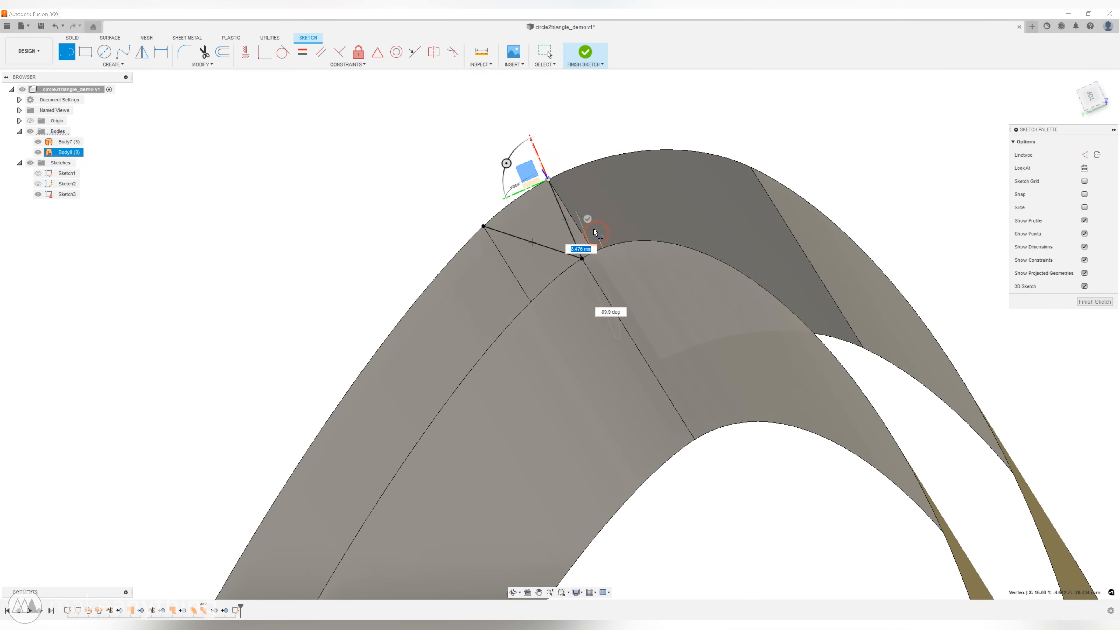
pyautogui.click(749, 167)
# Draw three 3D lines from the inner loop's last corner vertex to the neighbouring outer edge vertices, and finish the sketch.
pyautogui.keyDown('shift'); pyautogui.moveTo(595, 260); pyautogui.dragTo(650, 380, button='middle'); pyautogui.keyUp('shift')
pyautogui.click(678, 346)
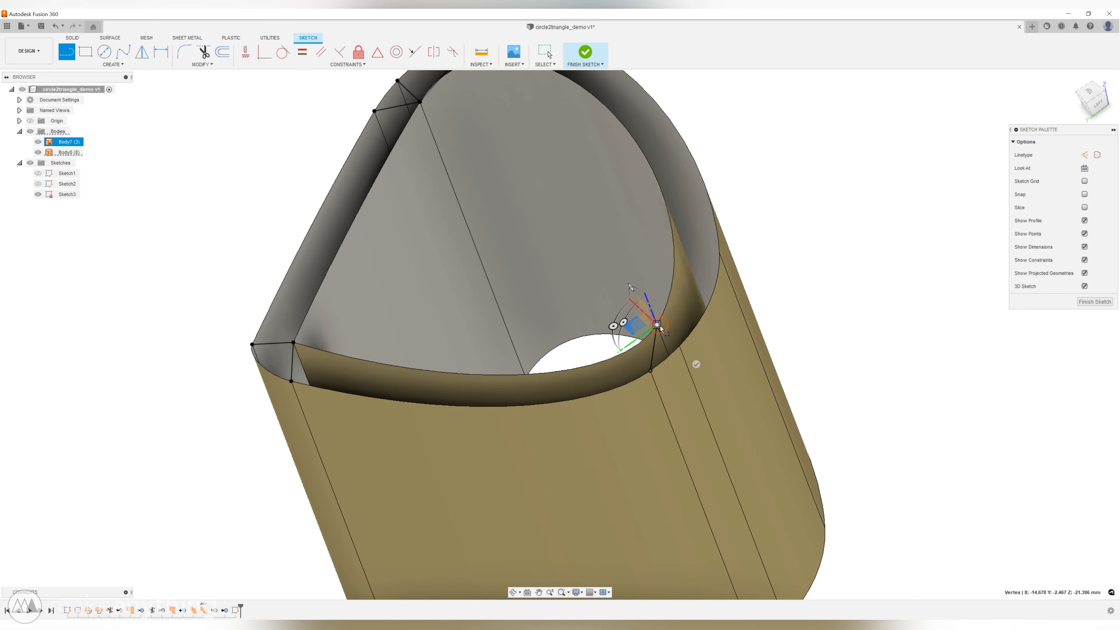
pyautogui.click(719, 253)
pyautogui.keyDown('shift'); pyautogui.moveTo(656, 325); pyautogui.dragTo(626, 309, button='middle'); pyautogui.keyUp('shift')
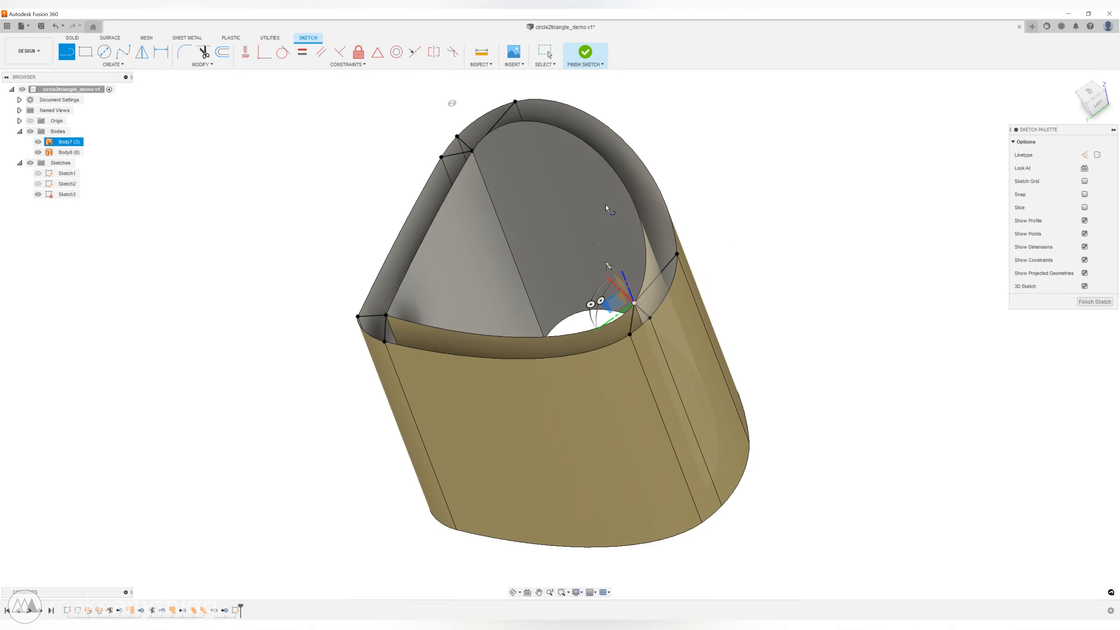
pyautogui.click(585, 53)
pyautogui.keyDown('shift'); pyautogui.moveTo(707, 317); pyautogui.dragTo(776, 311, button='middle'); pyautogui.keyUp('shift')
pyautogui.click(509, 295)
pyautogui.click(260, 152)
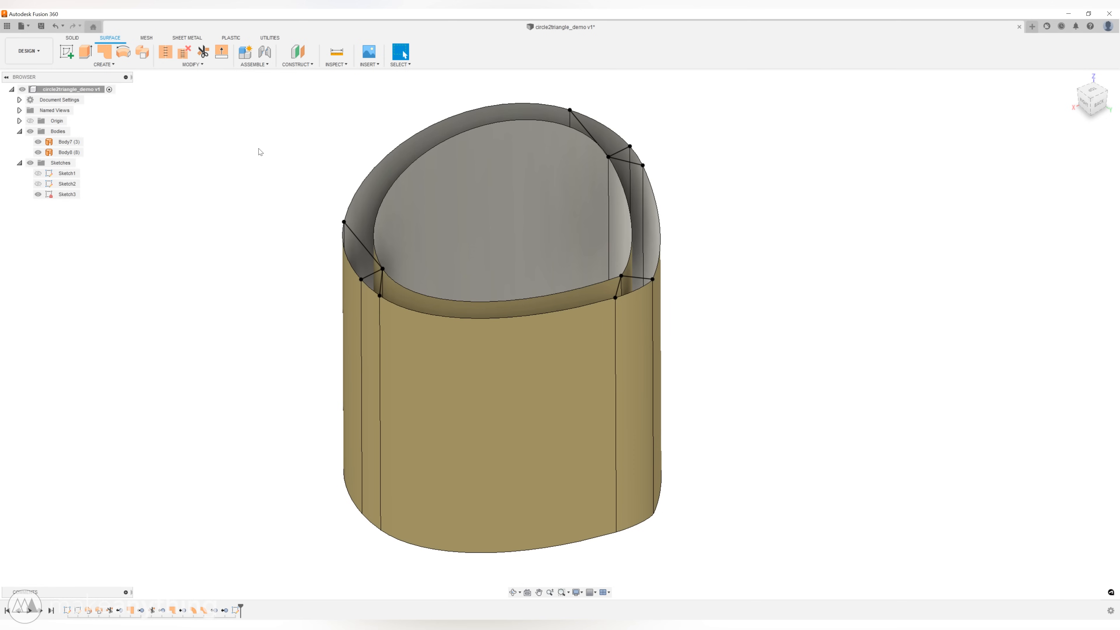
# Start a patch with chaining disabled, taking one side's outer edge, a corner connecting line and the side's inner edge as boundaries.
pyautogui.click(102, 55)
pyautogui.click(275, 157)
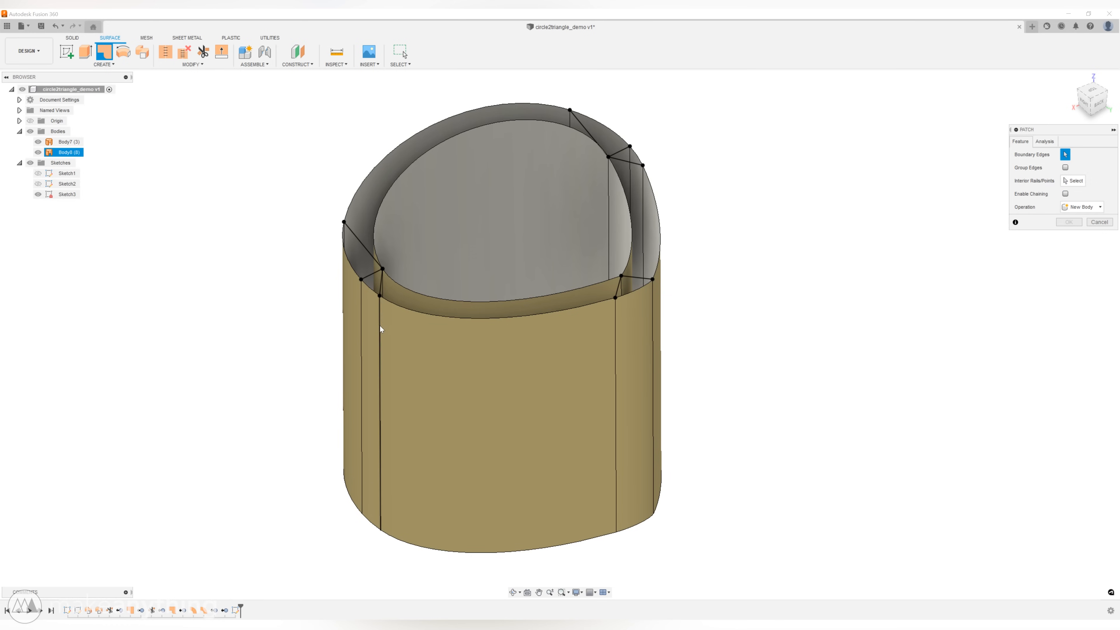
pyautogui.click(594, 304)
pyautogui.scroll(4, 595, 305)
pyautogui.click(629, 304)
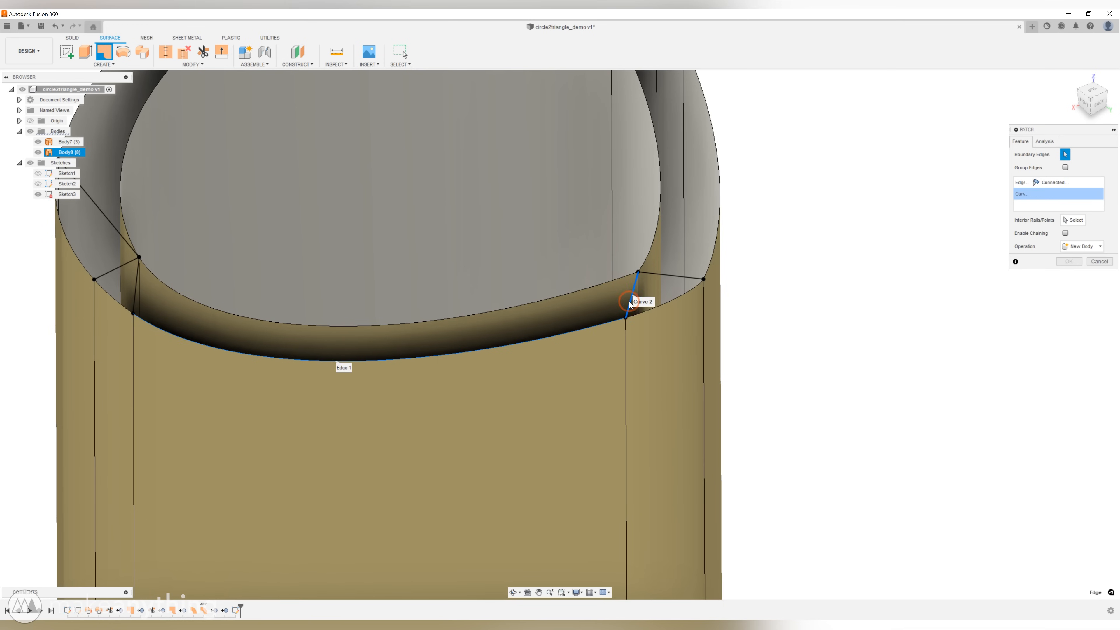
pyautogui.click(611, 285)
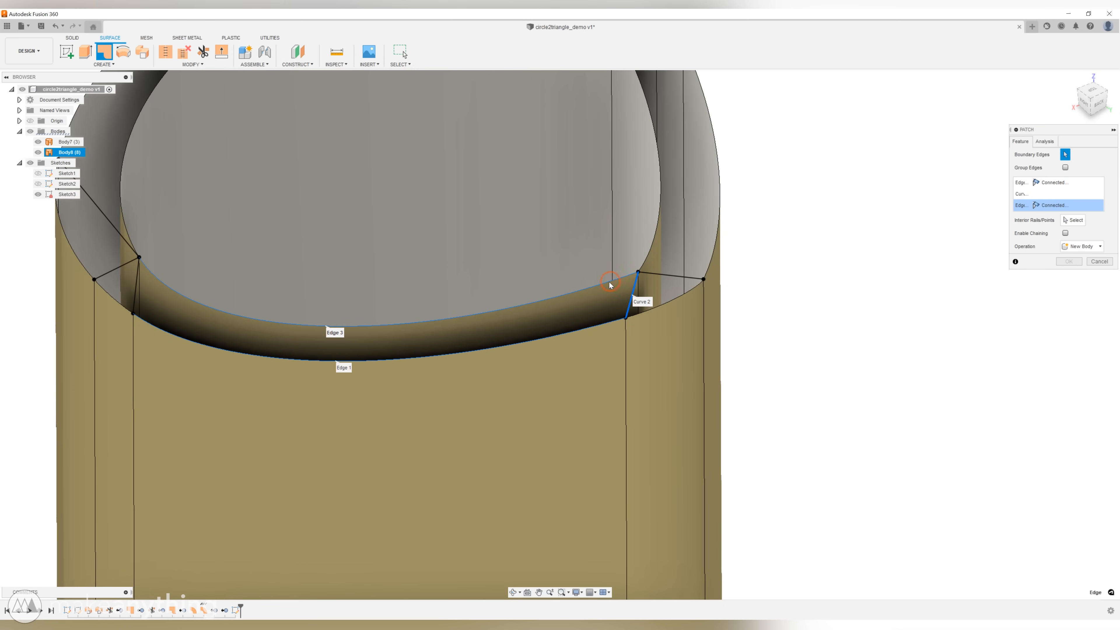
pyautogui.click(131, 266)
pyautogui.scroll(-5, 267, 317)
pyautogui.keyDown('shift'); pyautogui.moveTo(324, 327); pyautogui.dragTo(359, 328, button='middle'); pyautogui.keyUp('shift')
pyautogui.click(568, 481)
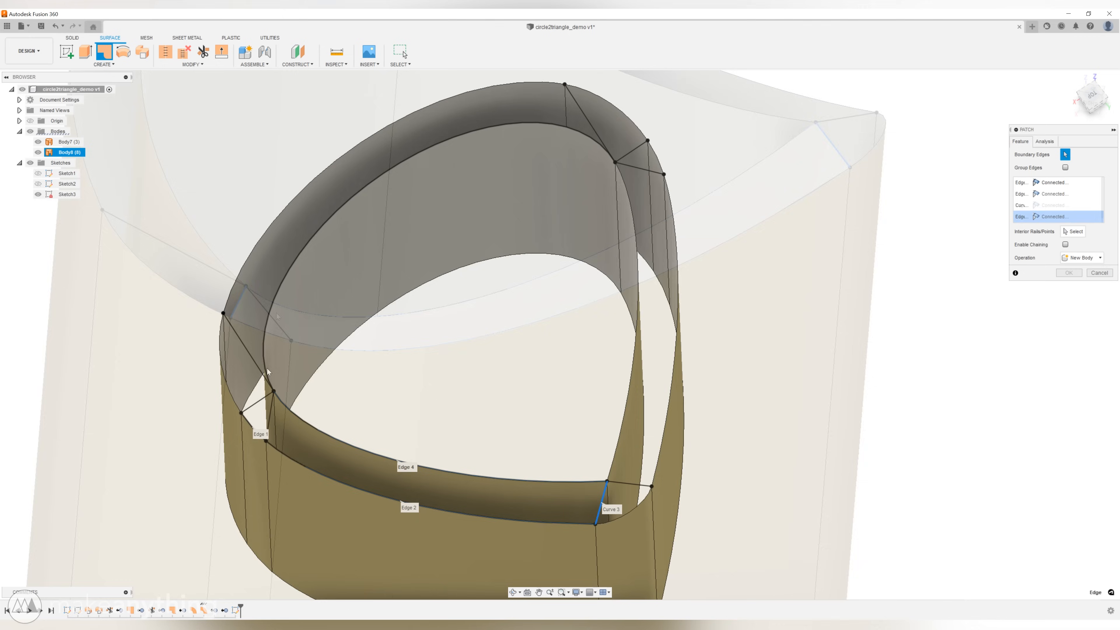
pyautogui.click(582, 134)
pyautogui.click(631, 198)
pyautogui.click(633, 484)
pyautogui.click(665, 423)
pyautogui.click(657, 157)
pyautogui.click(637, 125)
pyautogui.click(473, 91)
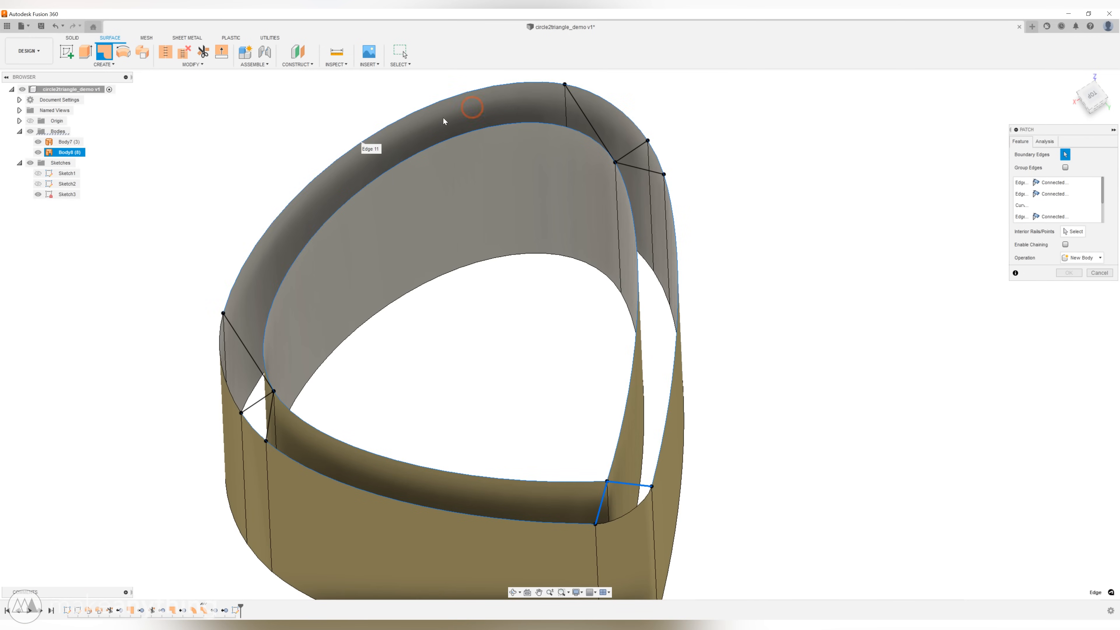
pyautogui.keyDown('shift'); pyautogui.moveTo(295, 458); pyautogui.dragTo(511, 124, button='middle'); pyautogui.keyUp('shift')
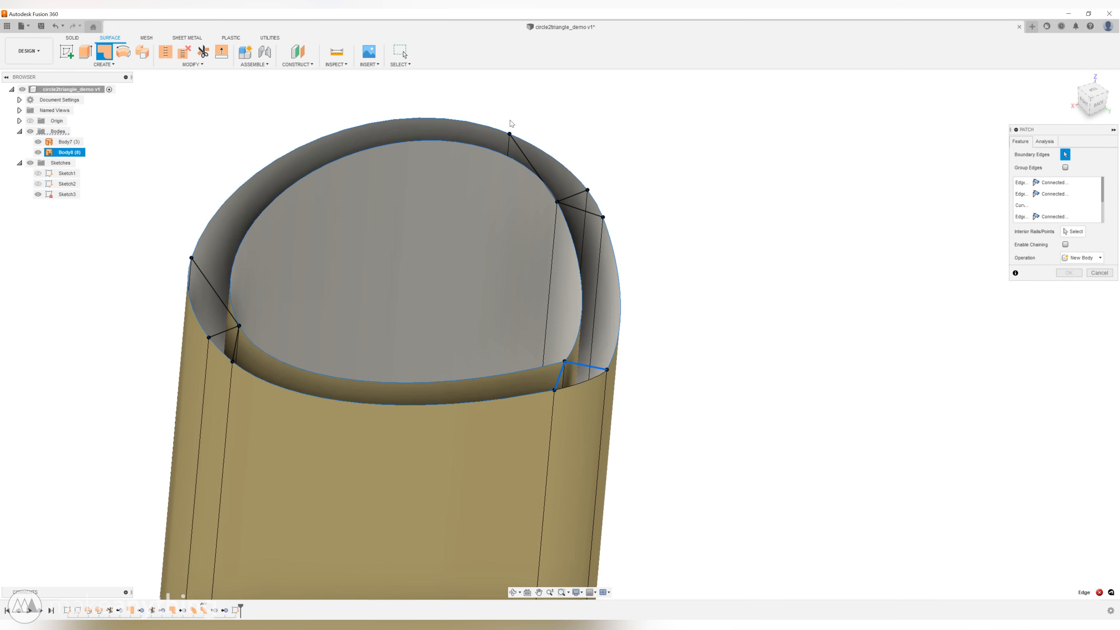
pyautogui.hotkey('ctrl', 'z')
pyautogui.hotkey('ctrl', 'z')
pyautogui.hotkey('ctrl', 'z')
pyautogui.hotkey('ctrl', 'z')
pyautogui.hotkey('ctrl', 'z')
pyautogui.press('Escape')
pyautogui.press('Escape')
pyautogui.hotkey('ctrl', 'y')
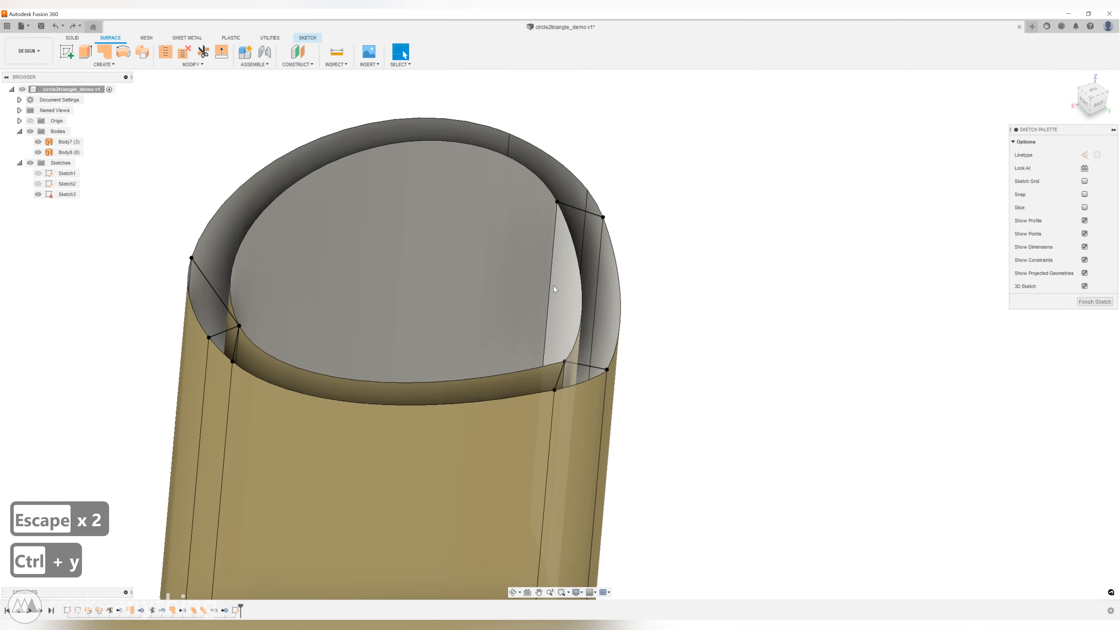
pyautogui.hotkey('ctrl', 'y')
pyautogui.hotkey('ctrl', 'y')
pyautogui.hotkey('ctrl', 'y')
# Patch the rim's front side between the inner and outer edges with chaining disabled, and show the connecting-line sketch again.
pyautogui.keyDown('shift'); pyautogui.moveTo(232, 173); pyautogui.dragTo(273, 194, button='middle'); pyautogui.keyUp('shift')
pyautogui.scroll(-2, 504, 308)
pyautogui.click(104, 52)
pyautogui.scroll(1, 505, 339)
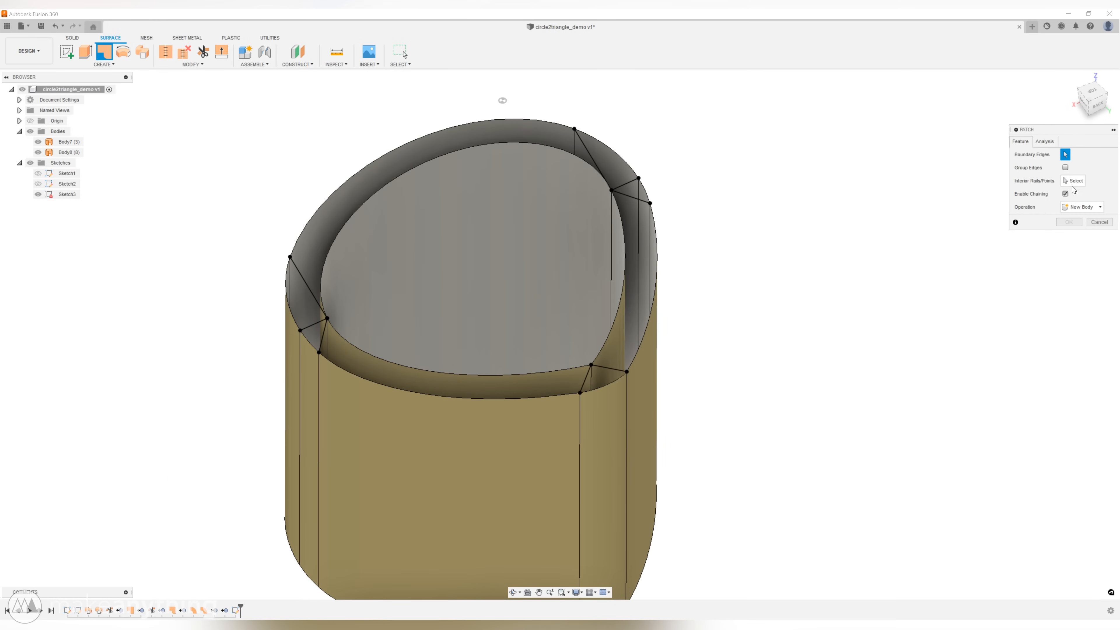
pyautogui.click(1065, 193)
pyautogui.click(547, 397)
pyautogui.click(585, 378)
pyautogui.click(555, 372)
pyautogui.click(313, 324)
pyautogui.click(308, 342)
pyautogui.click(1069, 273)
pyautogui.click(37, 204)
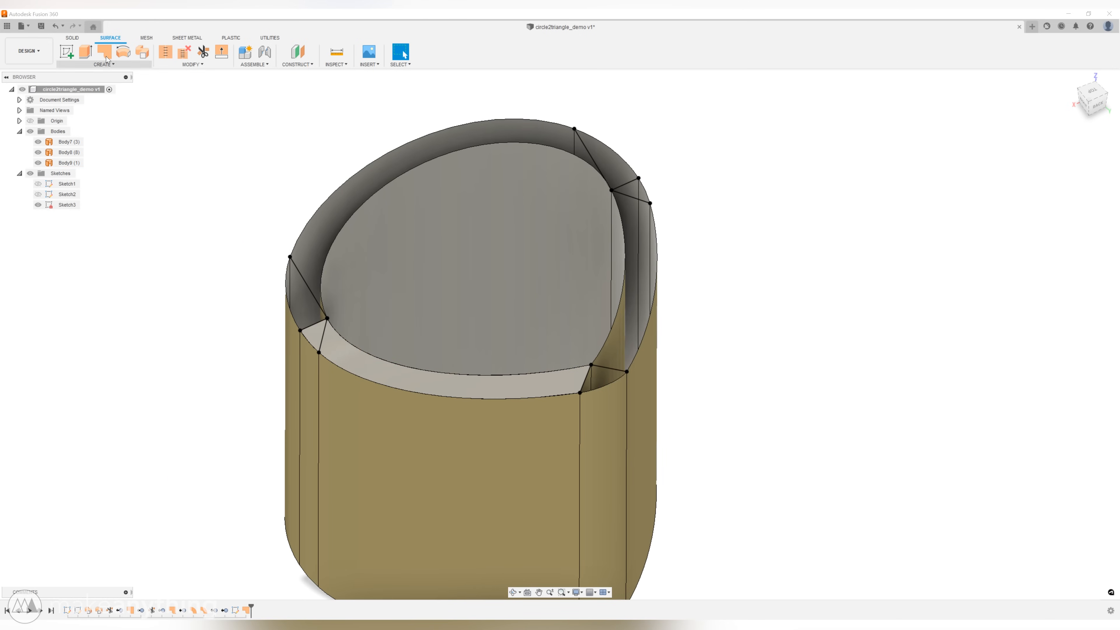
# Patch the second rim side between its inner and outer edges and corner connecting lines, and show the connecting-line sketch again.
pyautogui.click(106, 60)
pyautogui.click(612, 369)
pyautogui.click(624, 282)
pyautogui.click(633, 197)
pyautogui.keyDown('shift'); pyautogui.moveTo(648, 265); pyautogui.dragTo(679, 282, button='middle'); pyautogui.keyUp('shift')
pyautogui.click(1069, 273)
pyautogui.click(38, 215)
pyautogui.keyDown('shift'); pyautogui.moveTo(533, 296); pyautogui.dragTo(537, 256, button='middle'); pyautogui.keyUp('shift')
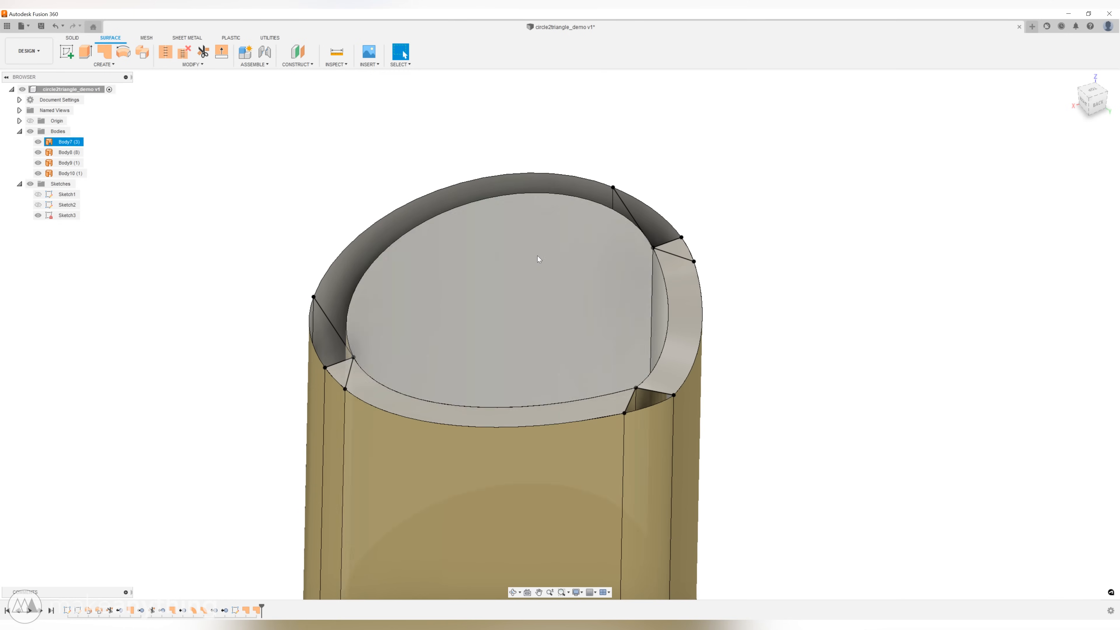
# Try to patch the third rim side from its inner edge, the adjoining patch's end edge and the outer edge.
pyautogui.click(104, 52)
pyautogui.click(354, 388)
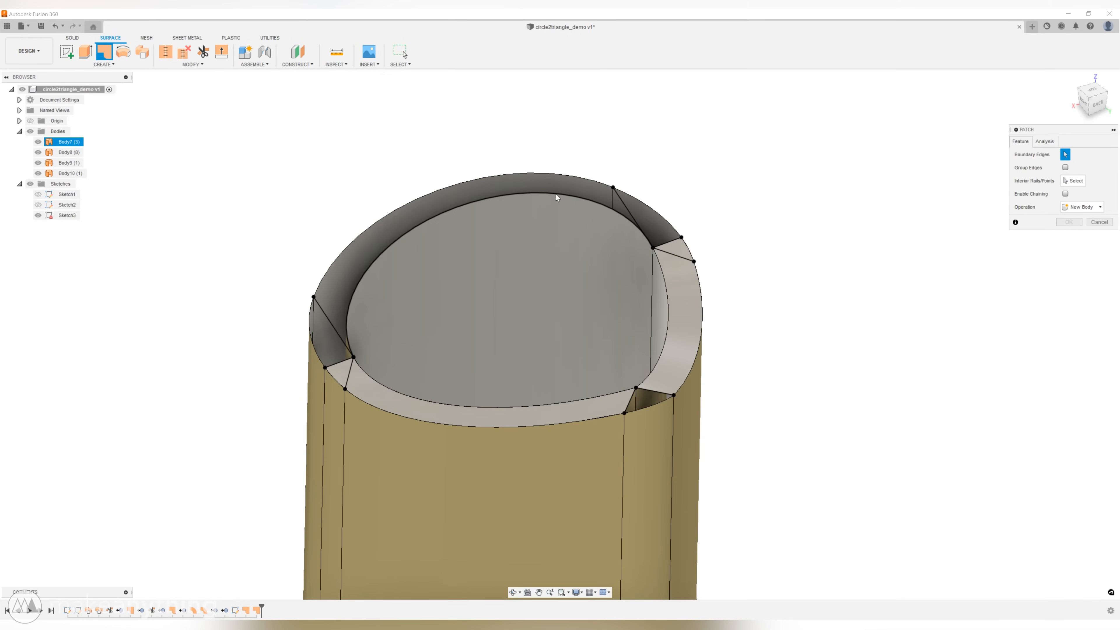
pyautogui.click(392, 249)
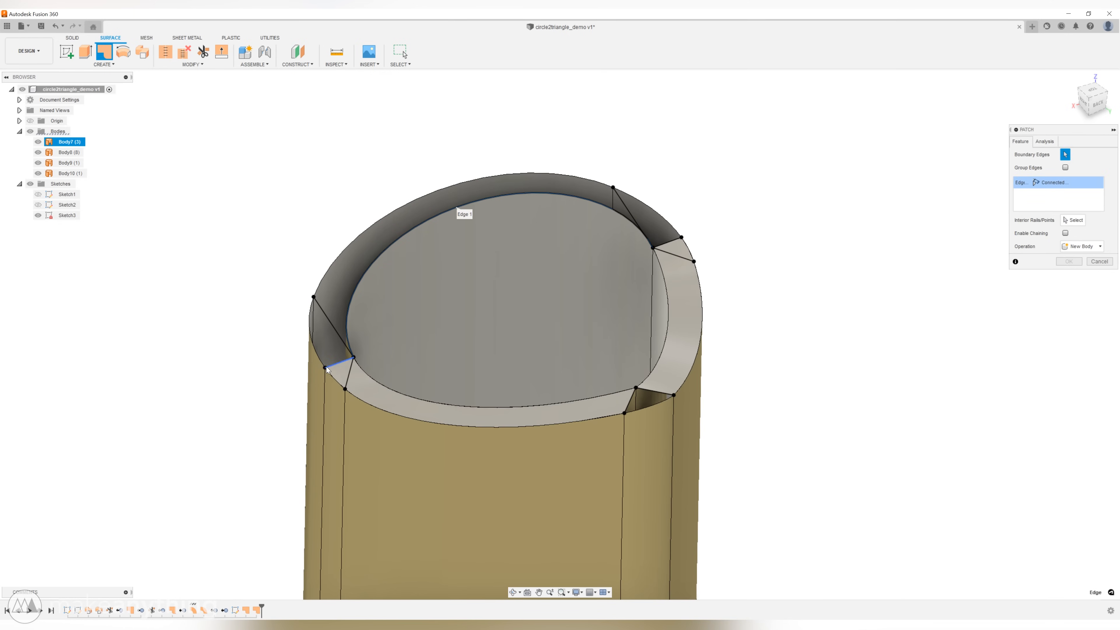
pyautogui.scroll(5, 326, 370)
pyautogui.click(38, 216)
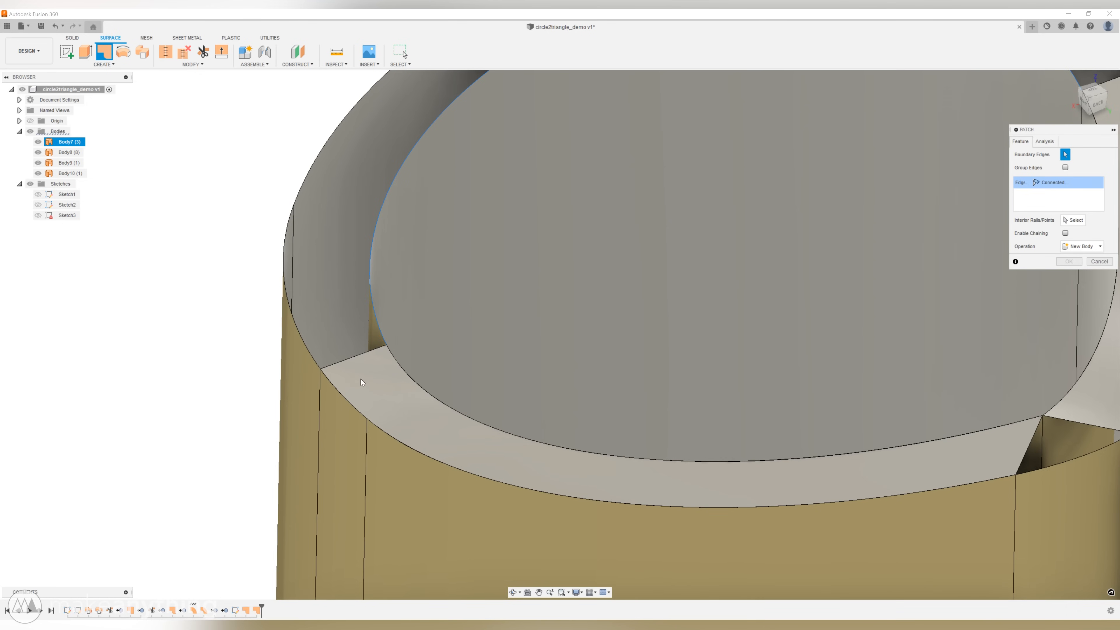
pyautogui.click(346, 363)
pyautogui.scroll(-2, 309, 352)
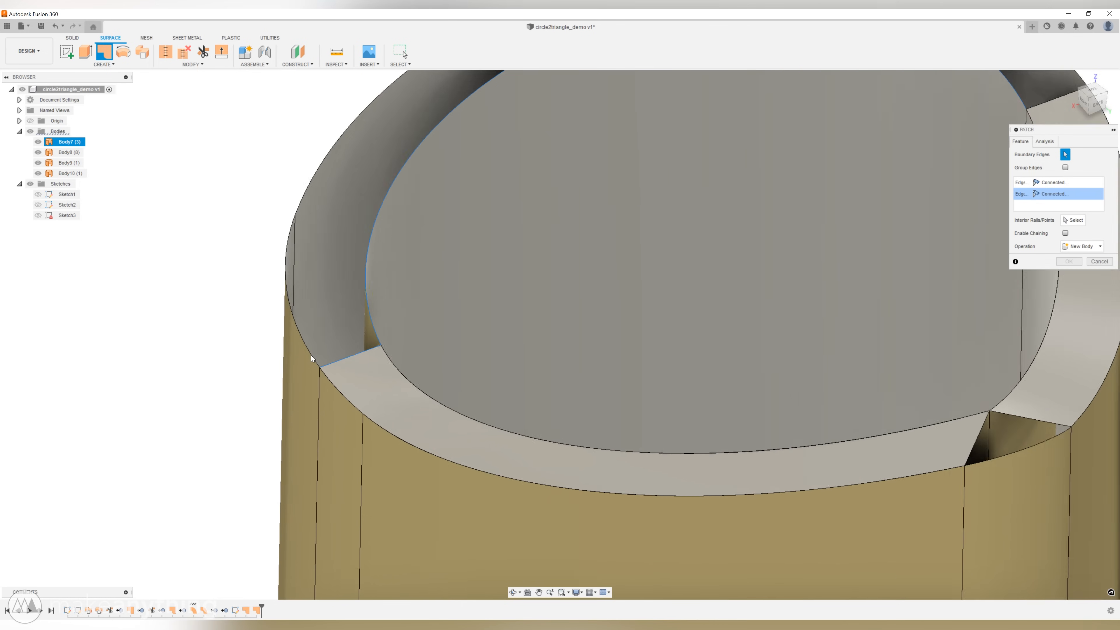
pyautogui.scroll(2, 311, 356)
pyautogui.click(310, 355)
pyautogui.scroll(-5, 314, 359)
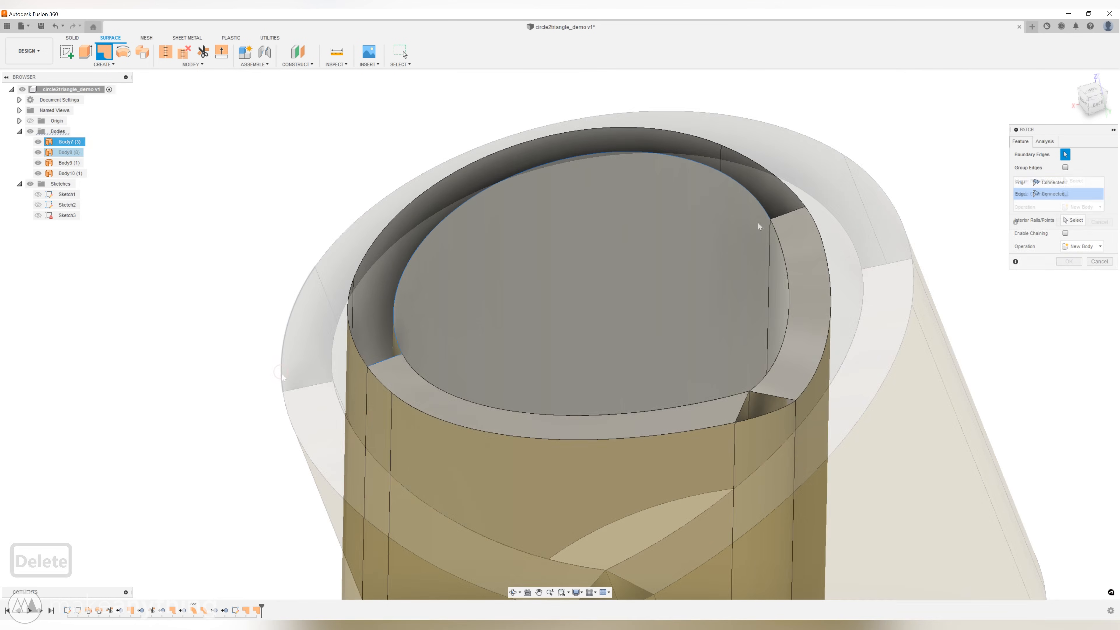
pyautogui.press('Delete')
# Patch the third rim side between its inner and outer edges, and hide the connecting-line sketch.
pyautogui.click(38, 215)
pyautogui.click(306, 387)
pyautogui.click(332, 336)
pyautogui.click(885, 264)
pyautogui.click(872, 178)
pyautogui.moveTo(860, 174)
pyautogui.keyDown('shift'); pyautogui.mouseDown(button='middle')
pyautogui.moveTo(487, 213)
pyautogui.moveTo(572, 265)
pyautogui.moveTo(577, 304)
pyautogui.moveTo(642, 295)
pyautogui.moveTo(712, 359)
pyautogui.mouseUp(button='middle'); pyautogui.keyUp('shift')
pyautogui.click(1069, 273)
pyautogui.click(38, 226)
# Start a patch over the open corner gap, bounded by the two adjoining patch edges and the rounded outer edge.
pyautogui.scroll(5, 520, 308)
pyautogui.keyDown('shift'); pyautogui.moveTo(664, 330); pyautogui.dragTo(551, 319, button='middle'); pyautogui.keyUp('shift')
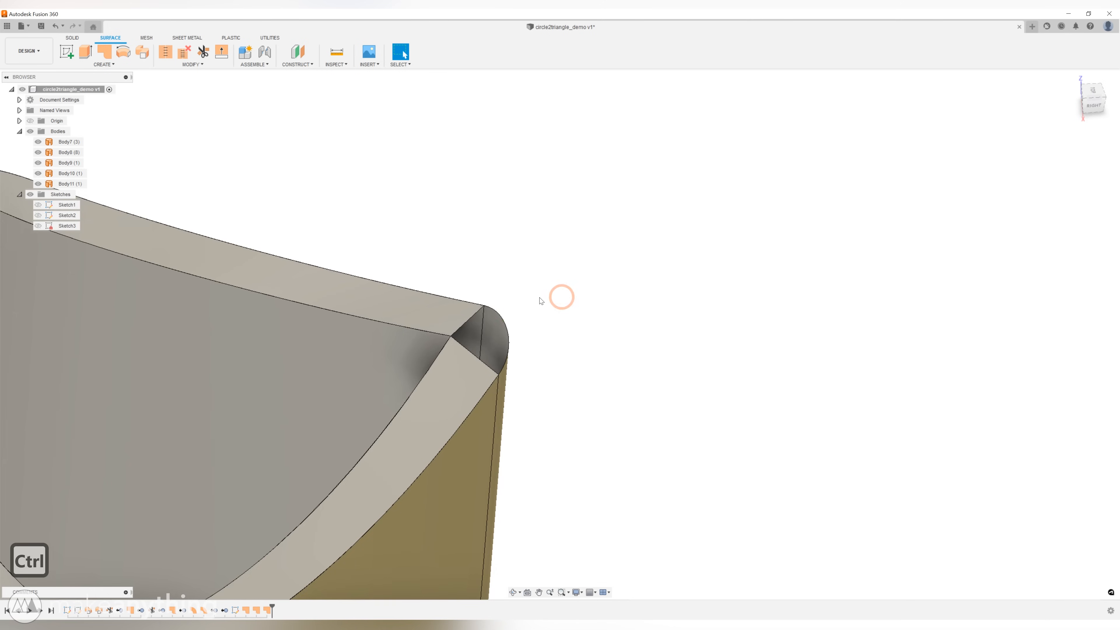
pyautogui.scroll(3, 539, 303)
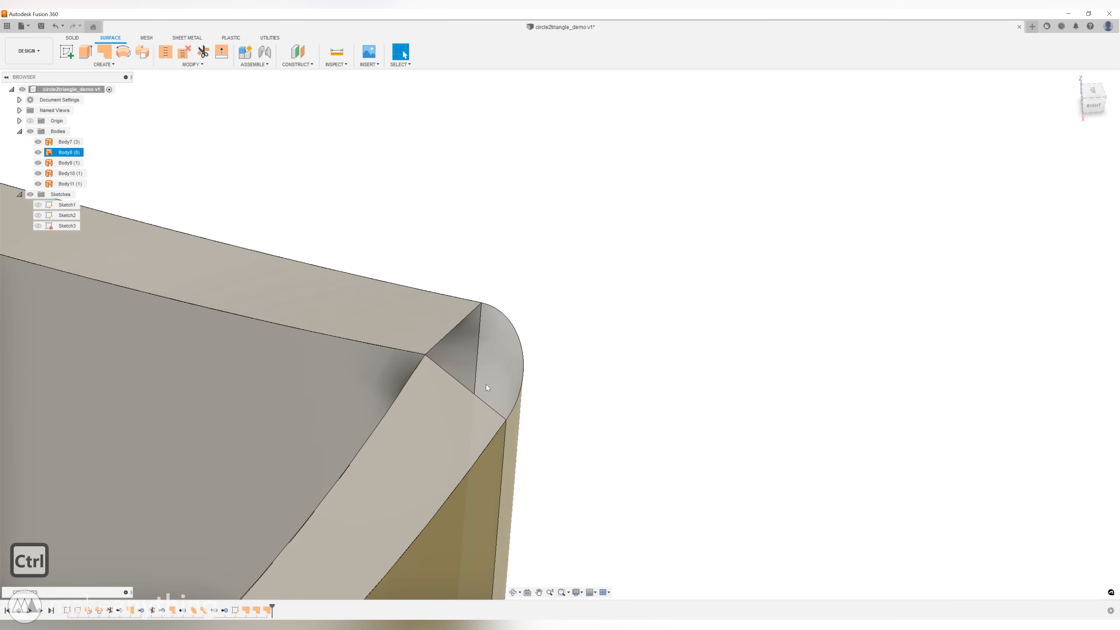
pyautogui.click(105, 53)
pyautogui.click(463, 325)
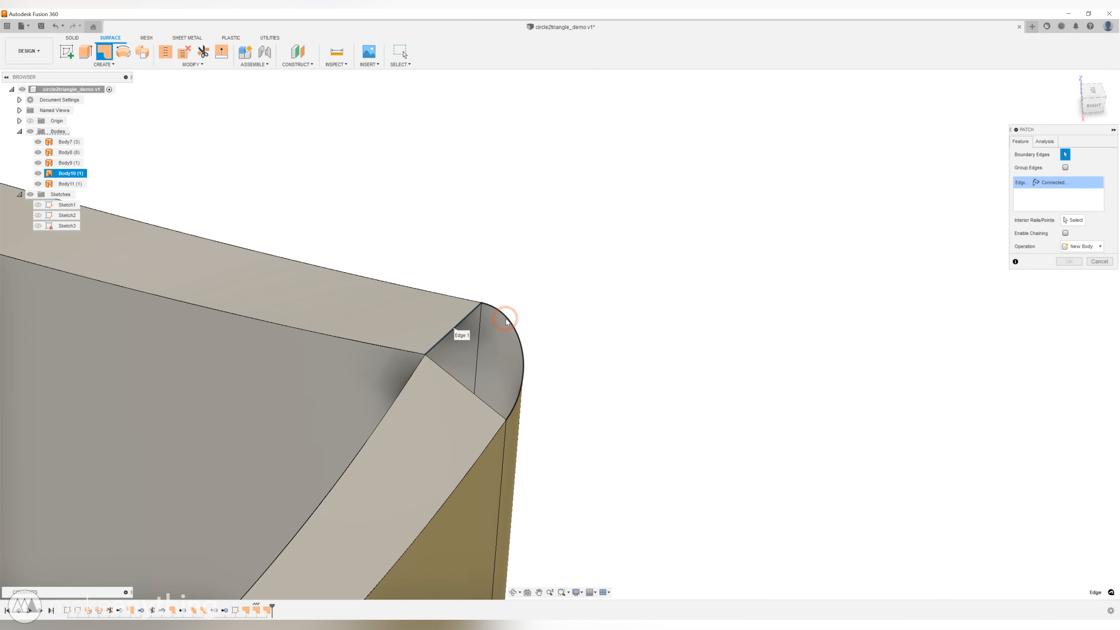
pyautogui.click(506, 322)
pyautogui.click(460, 380)
pyautogui.keyDown('shift'); pyautogui.moveTo(591, 406); pyautogui.dragTo(578, 384, button='middle'); pyautogui.keyUp('shift')
pyautogui.scroll(4, 485, 381)
pyautogui.scroll(3, 486, 384)
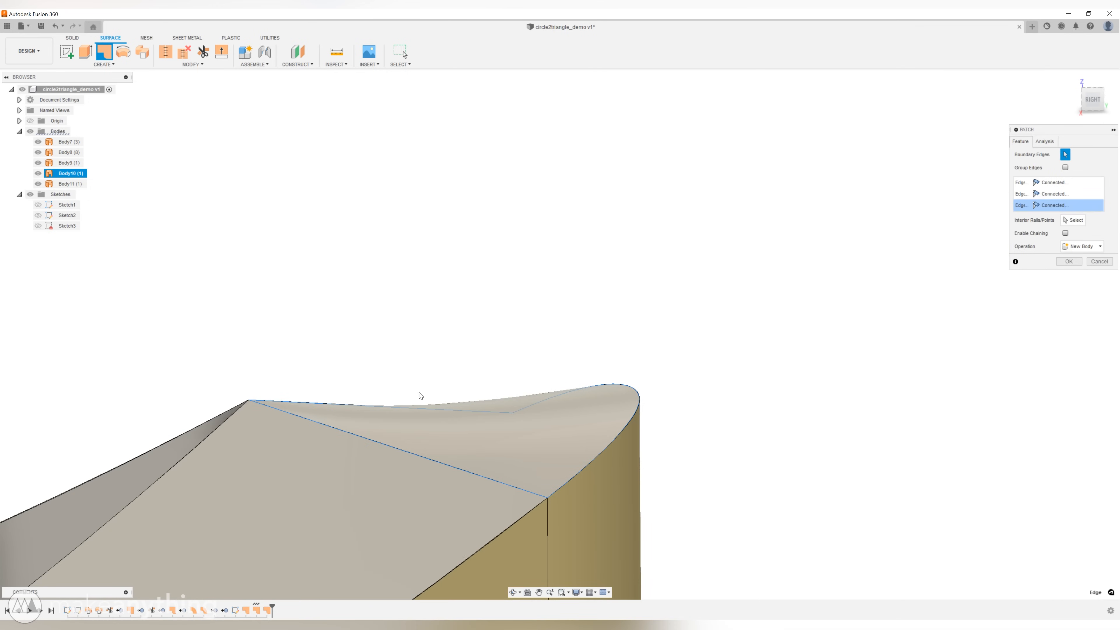
pyautogui.keyDown('shift'); pyautogui.moveTo(510, 415); pyautogui.dragTo(328, 418, button='middle'); pyautogui.keyUp('shift')
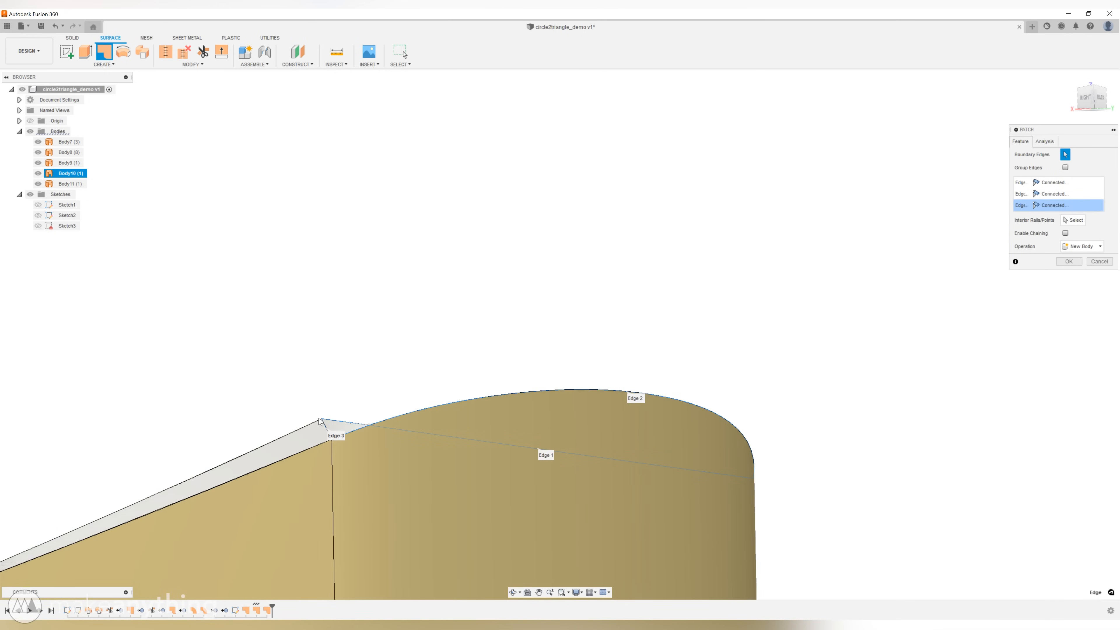
pyautogui.keyDown('shift'); pyautogui.moveTo(334, 440); pyautogui.dragTo(384, 281, button='middle'); pyautogui.keyUp('shift')
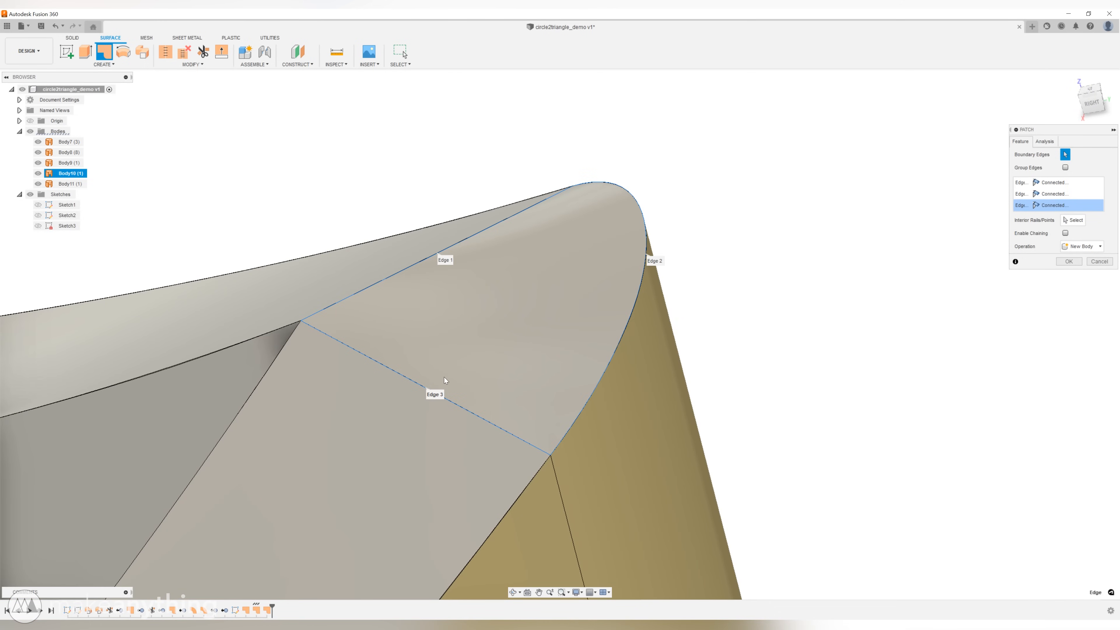
# Set the corner patch's continuity to Tangent (G1) along both edges shared with the adjoining rim patches.
pyautogui.click(1022, 183)
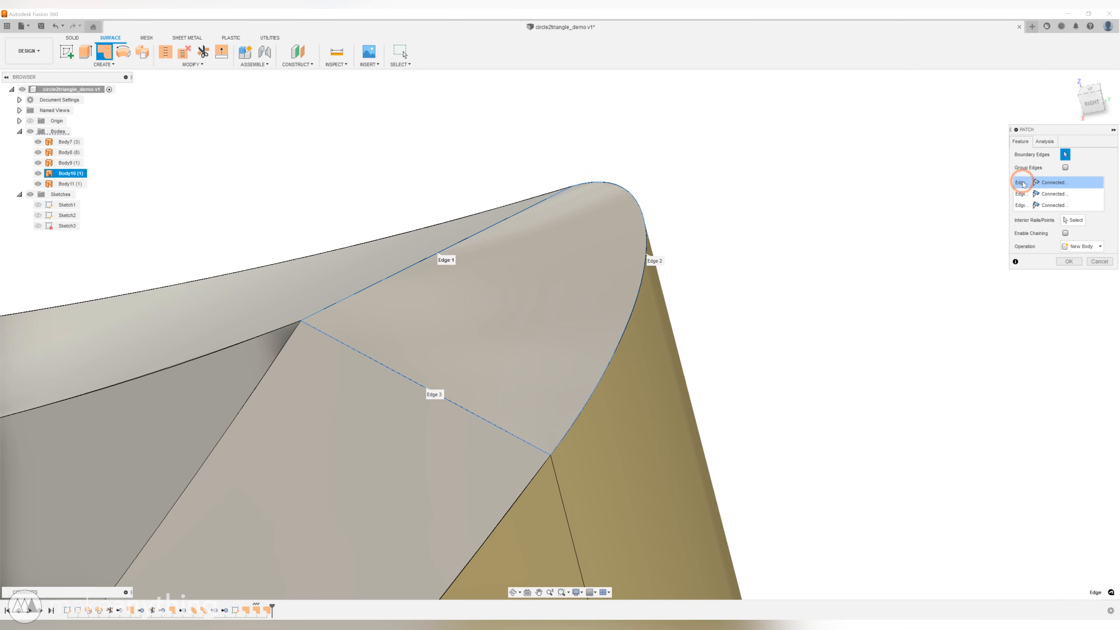
pyautogui.click(1023, 205)
pyautogui.click(1058, 182)
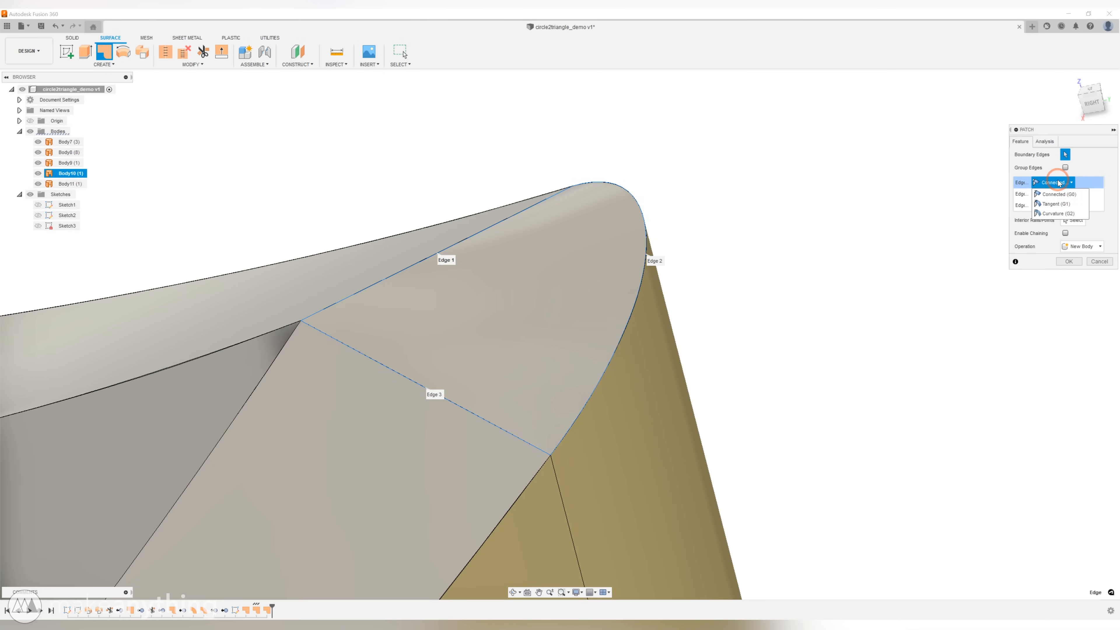
pyautogui.click(1063, 204)
pyautogui.click(1061, 206)
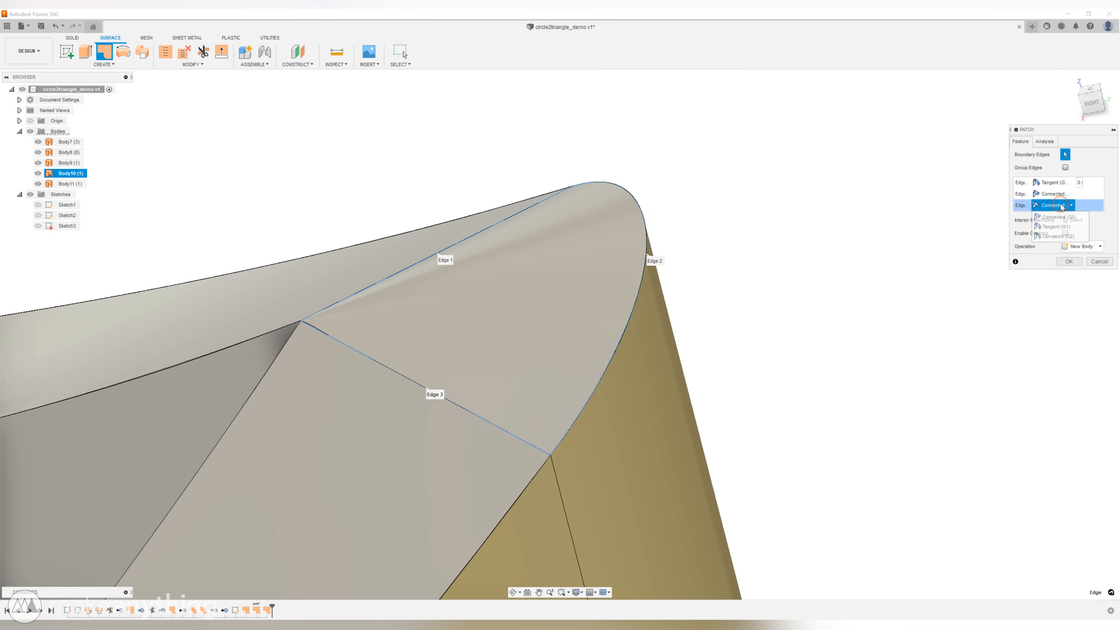
pyautogui.click(1061, 226)
pyautogui.keyDown('shift'); pyautogui.moveTo(789, 242); pyautogui.dragTo(776, 242, button='middle'); pyautogui.keyUp('shift')
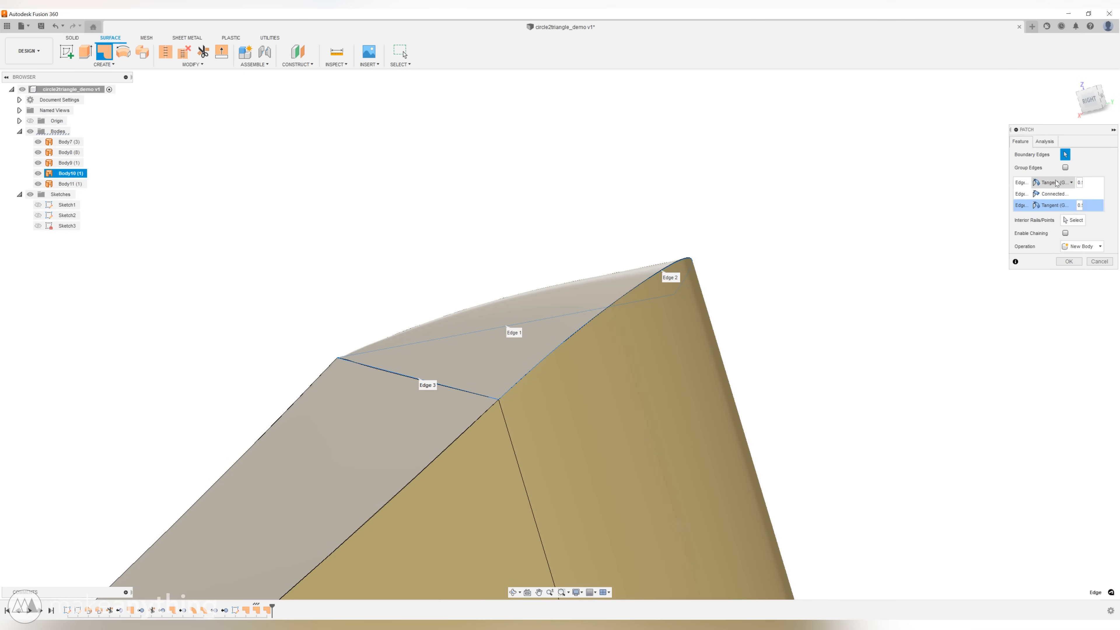
# Set the tangency weight of both tangent corner edges to 0.2.
pyautogui.click(1079, 181)
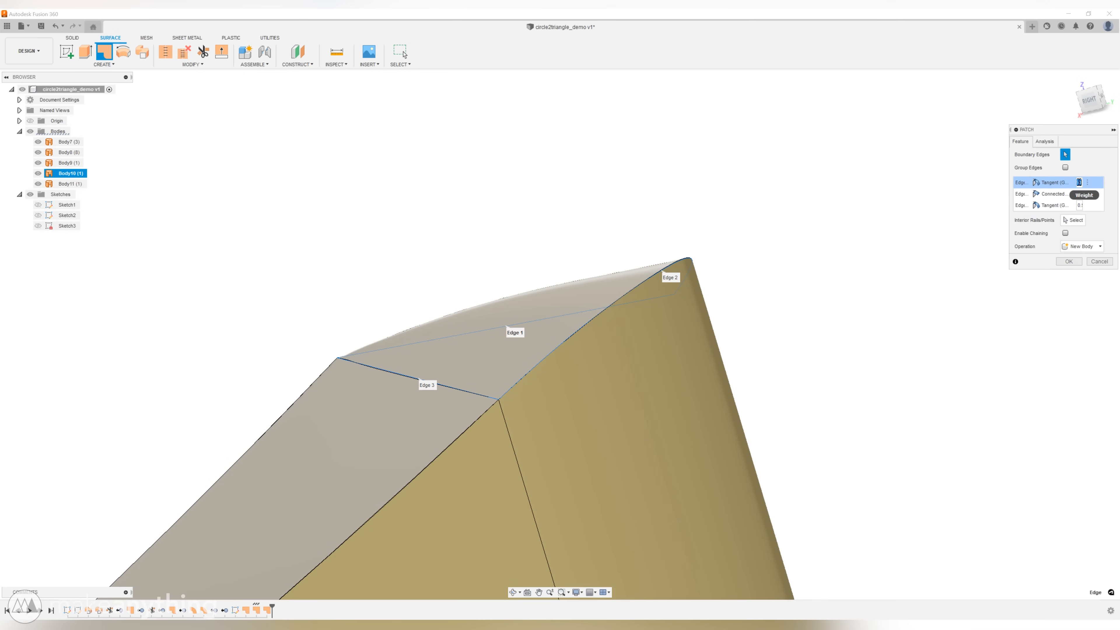
pyautogui.write('.2')
pyautogui.click(1079, 205)
pyautogui.write('.2')
# Set the tangency weight of both tangent corner edges to 0.3 and create the corner patch.
pyautogui.click(1079, 182)
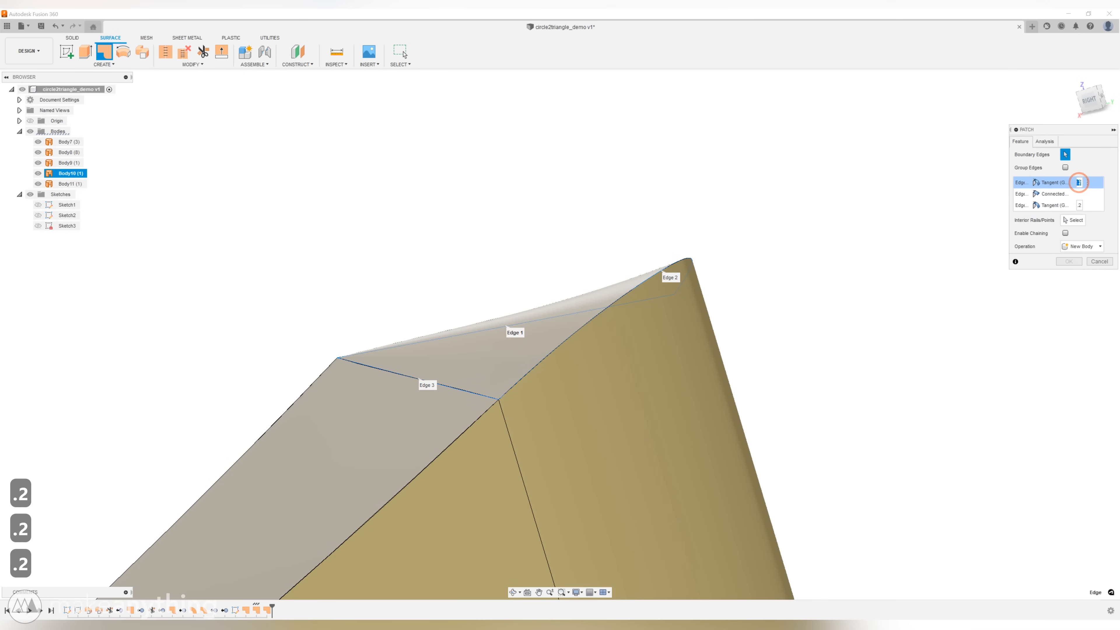
pyautogui.write('.3')
pyautogui.click(1079, 205)
pyautogui.write('.3')
pyautogui.keyDown('shift'); pyautogui.moveTo(653, 300); pyautogui.dragTo(640, 267, button='middle'); pyautogui.keyUp('shift')
pyautogui.scroll(-5, 639, 273)
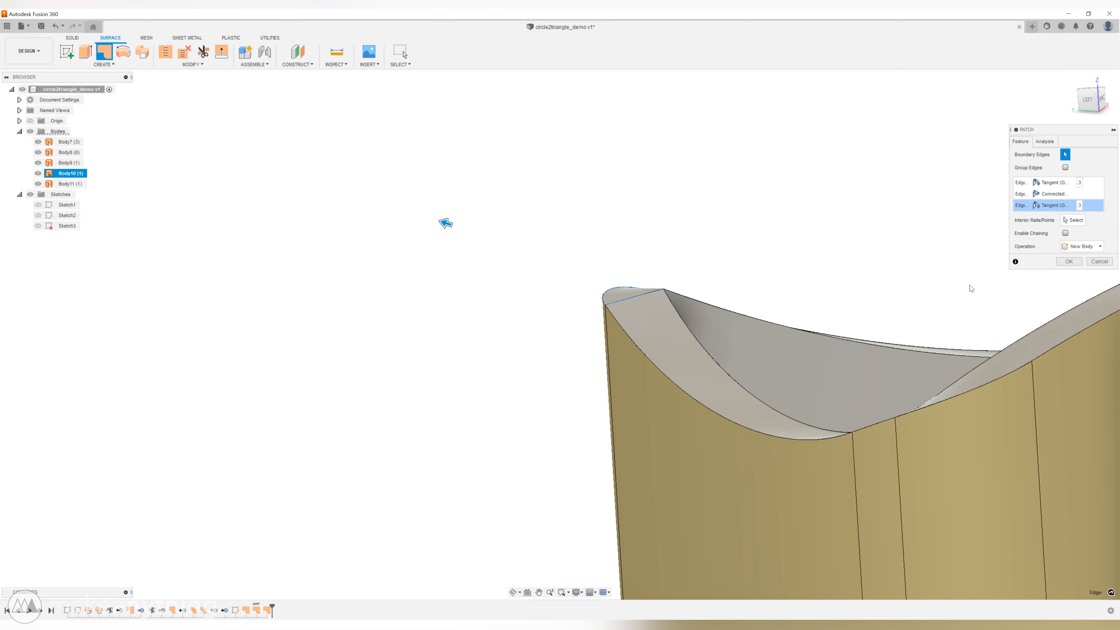
pyautogui.click(1064, 265)
# Stitch the four rim patches into one new surface body with a 0.10 mm tolerance.
pyautogui.keyDown('ctrl'); pyautogui.moveTo(930, 262); pyautogui.dragTo(693, 234, button='middle'); pyautogui.keyUp('ctrl')
pyautogui.moveTo(692, 234); pyautogui.dragTo(715, 331, button='middle')
pyautogui.scroll(-2, 699, 259)
pyautogui.keyDown('shift'); pyautogui.moveTo(714, 309); pyautogui.dragTo(711, 319, button='middle'); pyautogui.keyUp('shift')
pyautogui.scroll(-3, 710, 318)
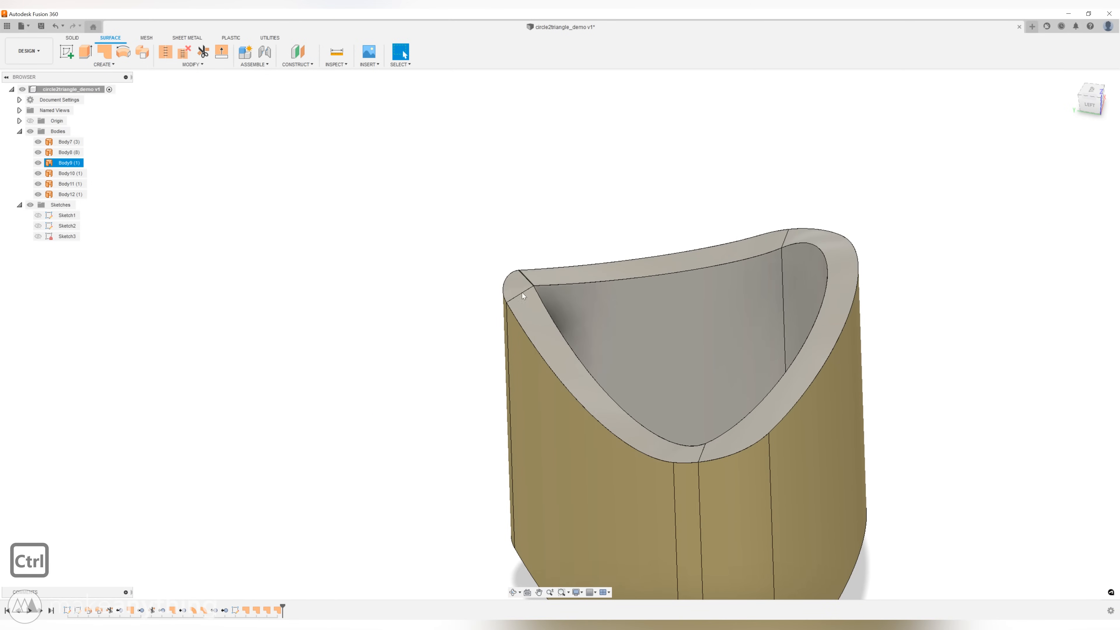
pyautogui.click(172, 56)
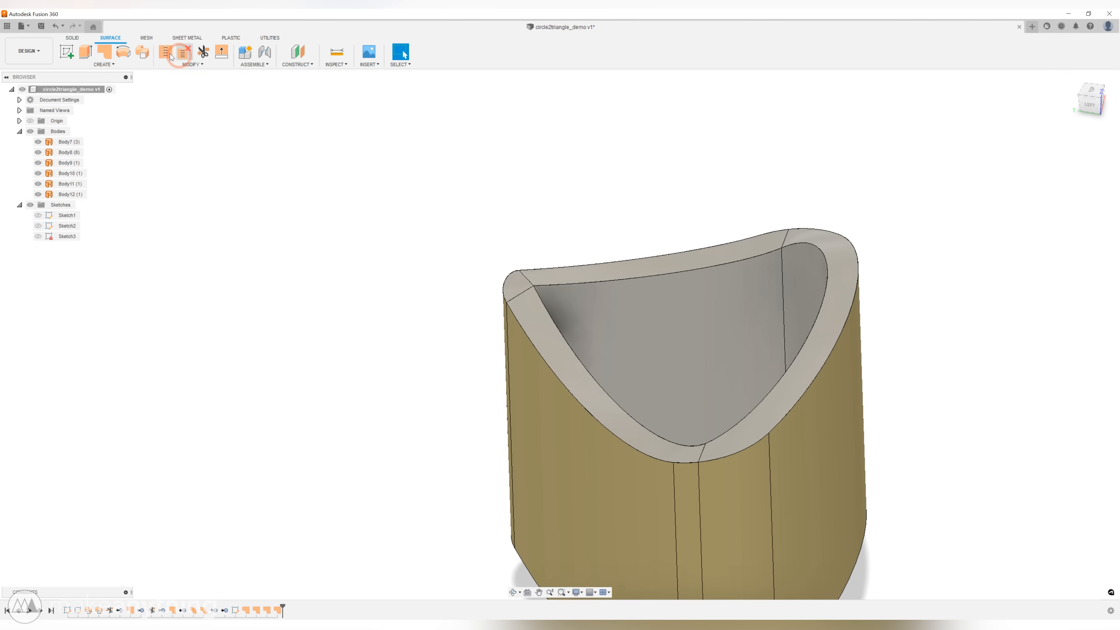
pyautogui.click(516, 287)
pyautogui.click(535, 326)
pyautogui.click(730, 443)
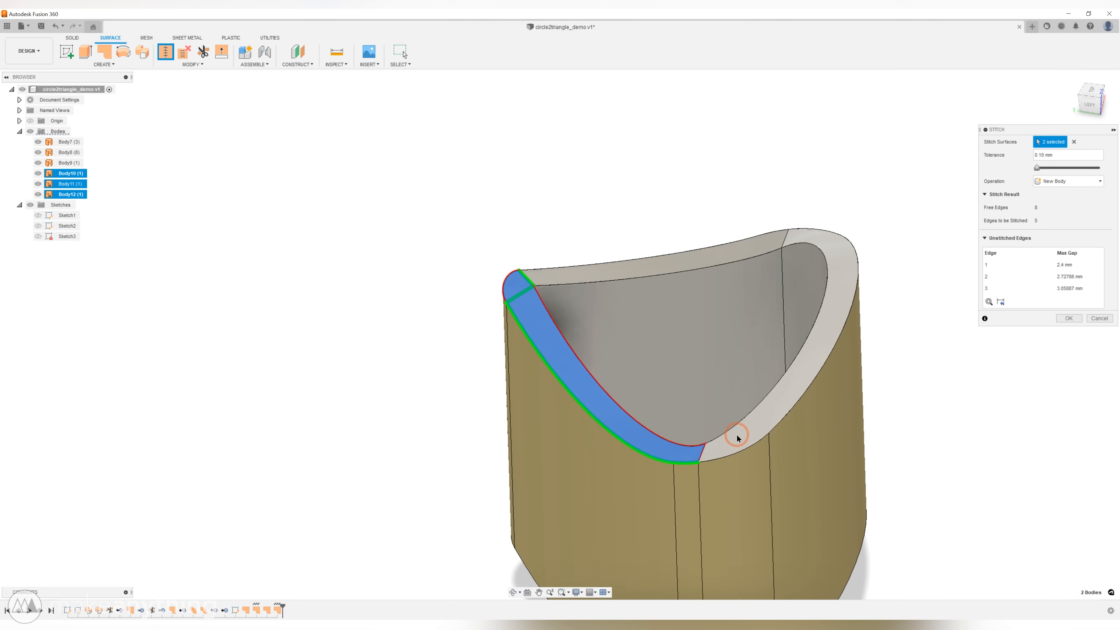
pyautogui.click(773, 239)
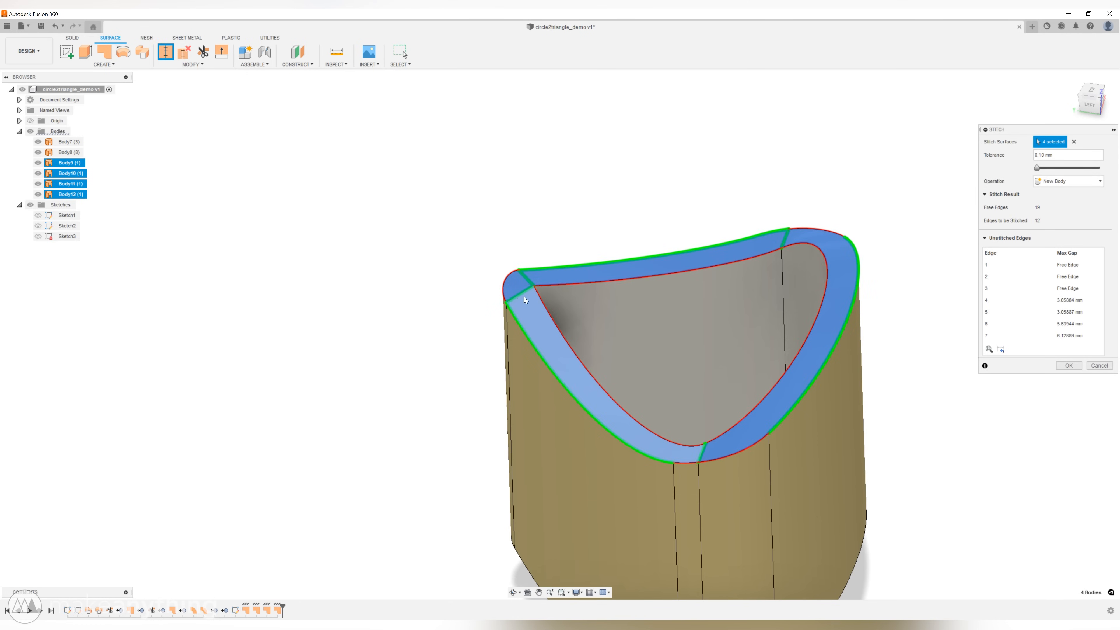
pyautogui.click(1069, 365)
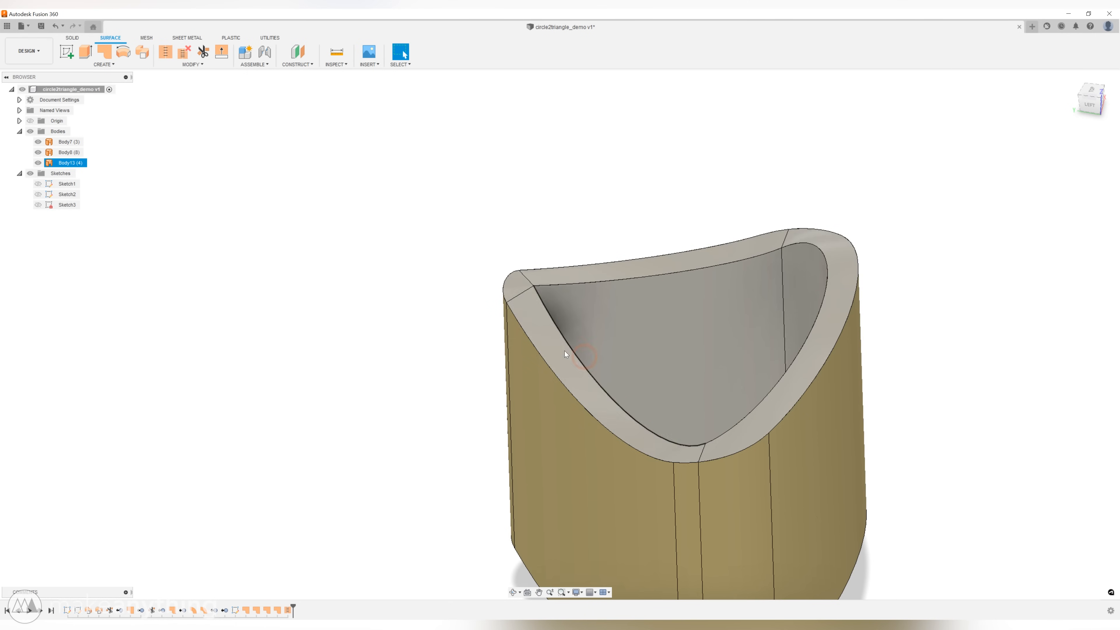
# Copy the stitched rim surface body straight down with a Z distance of -25.4 mm.
pyautogui.click(79, 163)
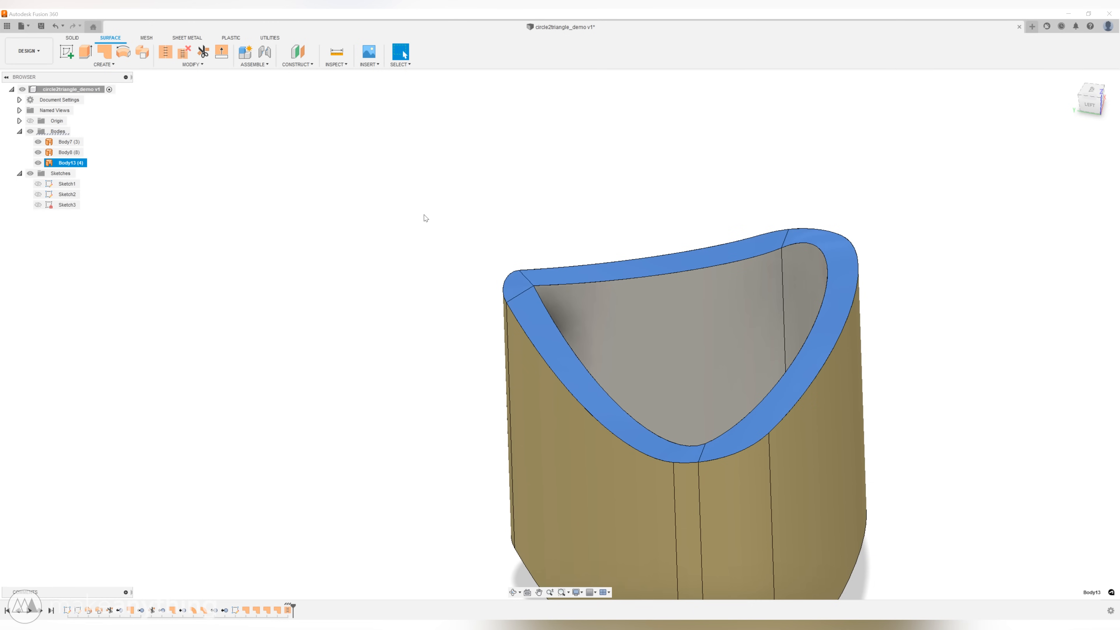
pyautogui.press('m')
pyautogui.scroll(-3, 704, 226)
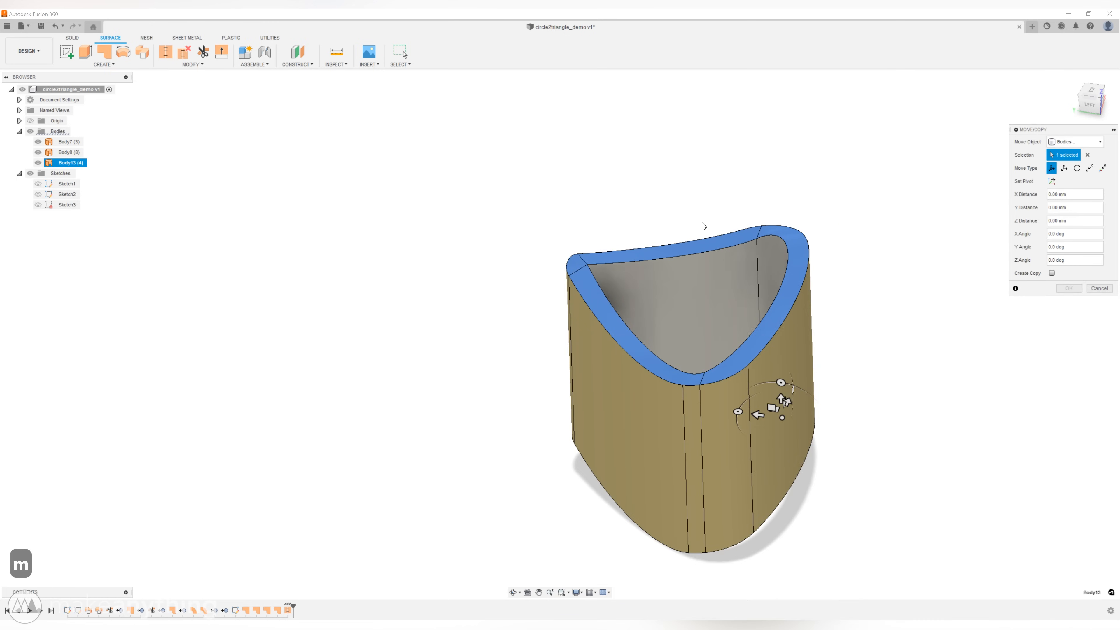
pyautogui.click(1065, 168)
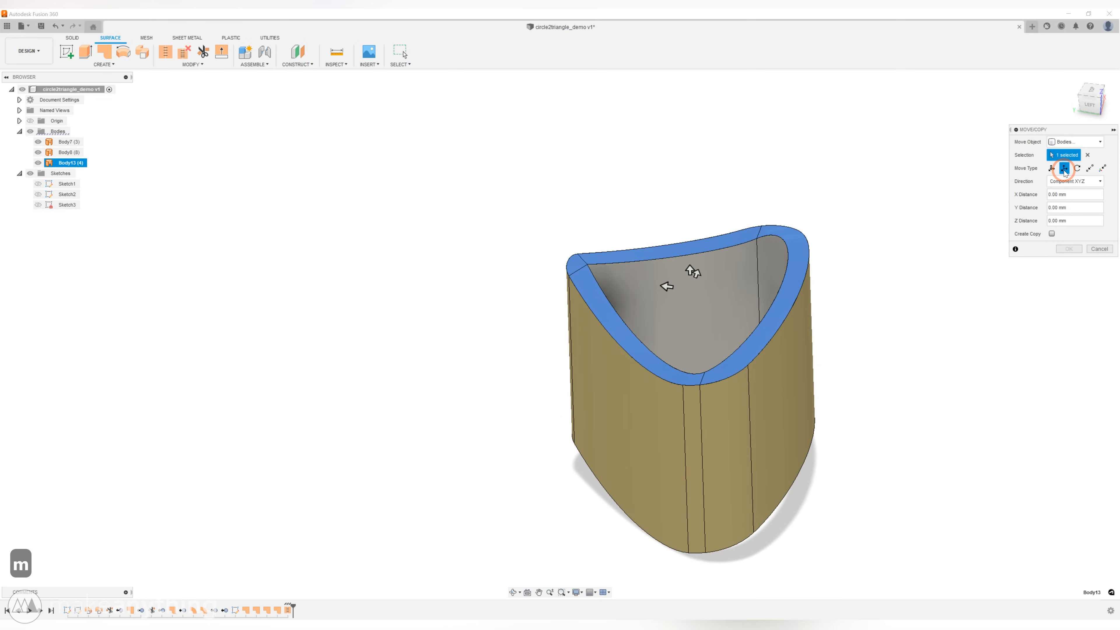
pyautogui.click(1051, 234)
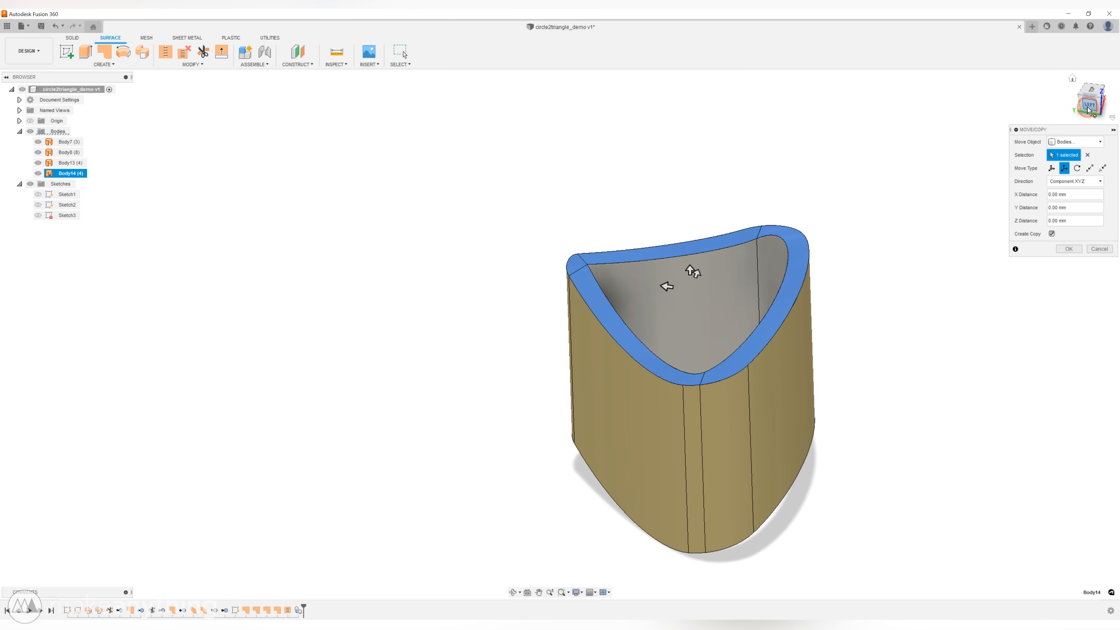
pyautogui.click(1089, 104)
pyautogui.moveTo(699, 270); pyautogui.dragTo(691, 504)
pyautogui.doubleClick(772, 549)
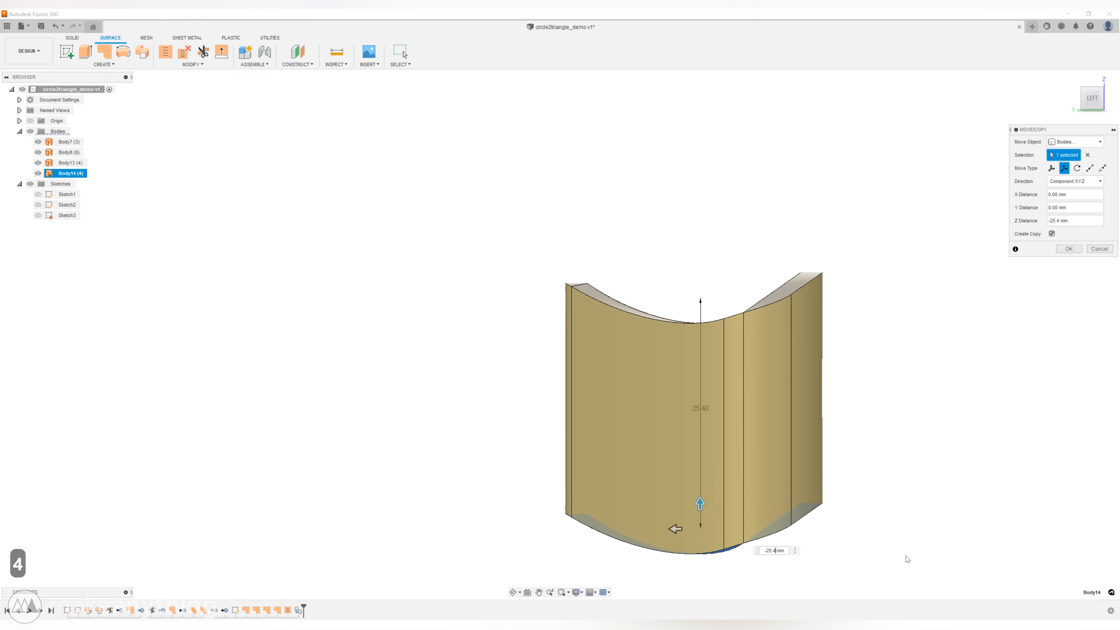
pyautogui.write('4')
pyautogui.press('Return')
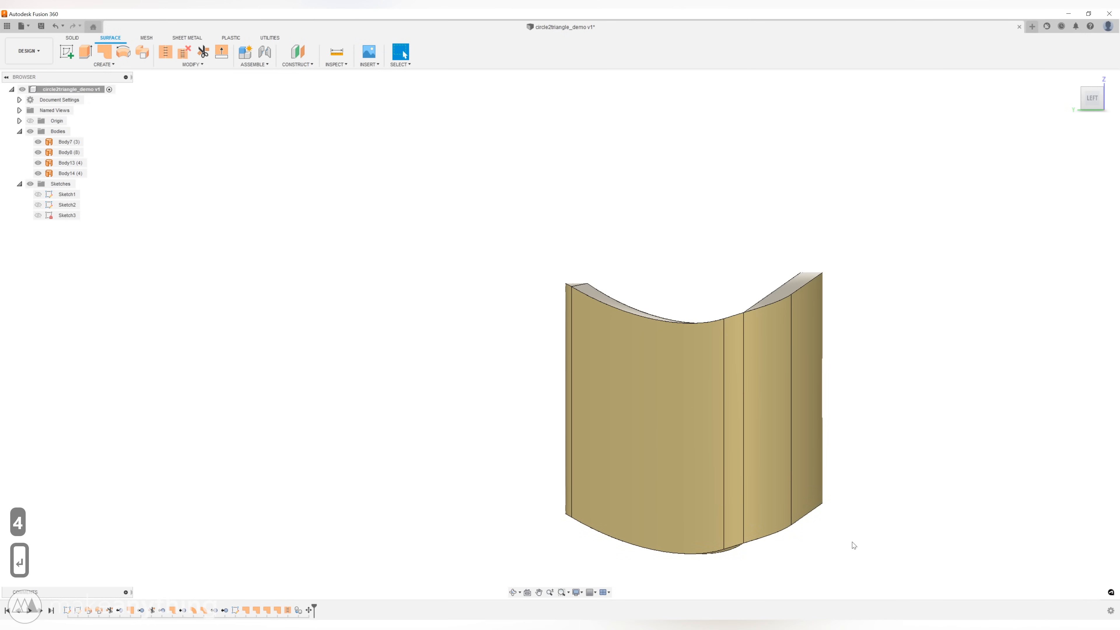
# Stitch the inner wall, outer wall and both rim surfaces into one new solid body with a 0.10 mm tolerance.
pyautogui.keyDown('shift'); pyautogui.moveTo(735, 563); pyautogui.dragTo(719, 498, button='middle'); pyautogui.keyUp('shift')
pyautogui.keyDown('shift'); pyautogui.moveTo(785, 405); pyautogui.dragTo(774, 411, button='middle'); pyautogui.keyUp('shift')
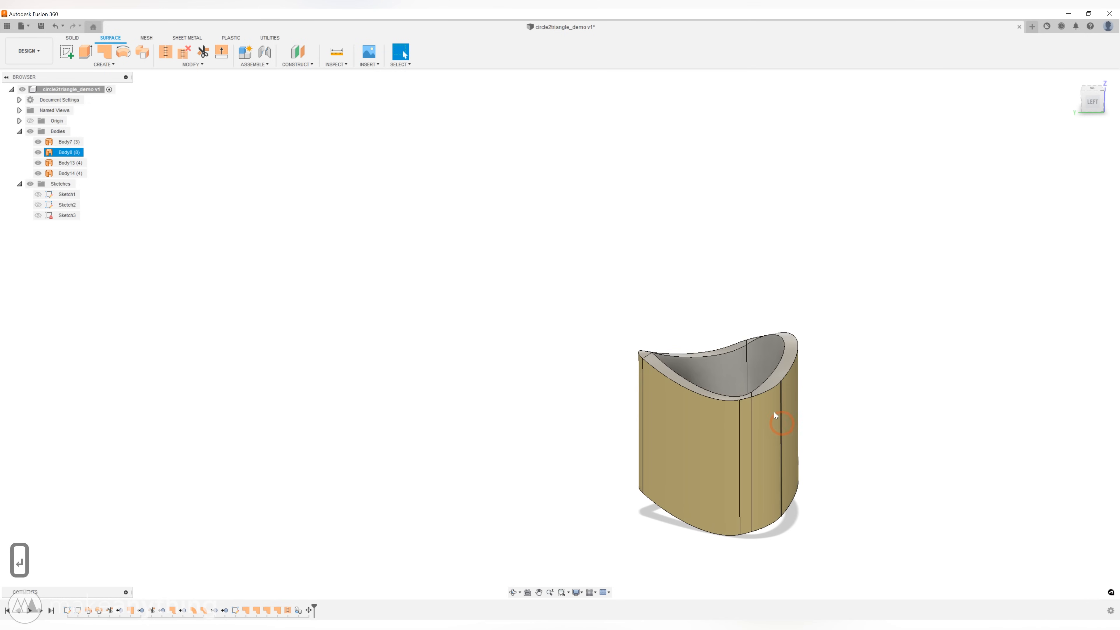
pyautogui.click(166, 51)
pyautogui.moveTo(489, 252); pyautogui.dragTo(890, 559)
pyautogui.keyDown('shift'); pyautogui.moveTo(885, 533); pyautogui.dragTo(440, 498, button='middle'); pyautogui.keyUp('shift')
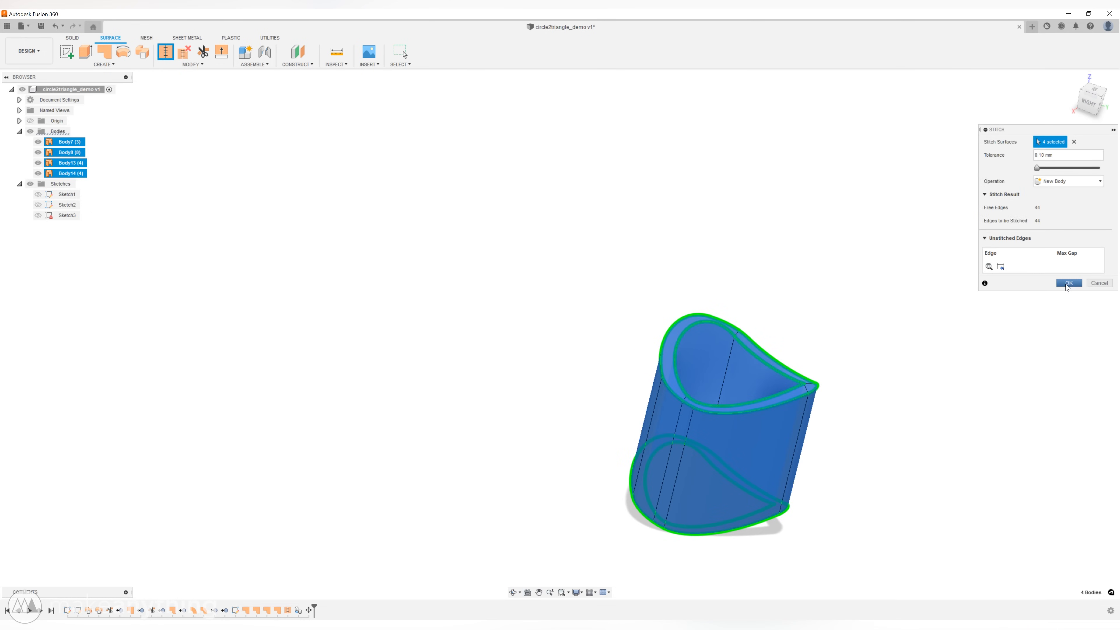
pyautogui.click(1068, 282)
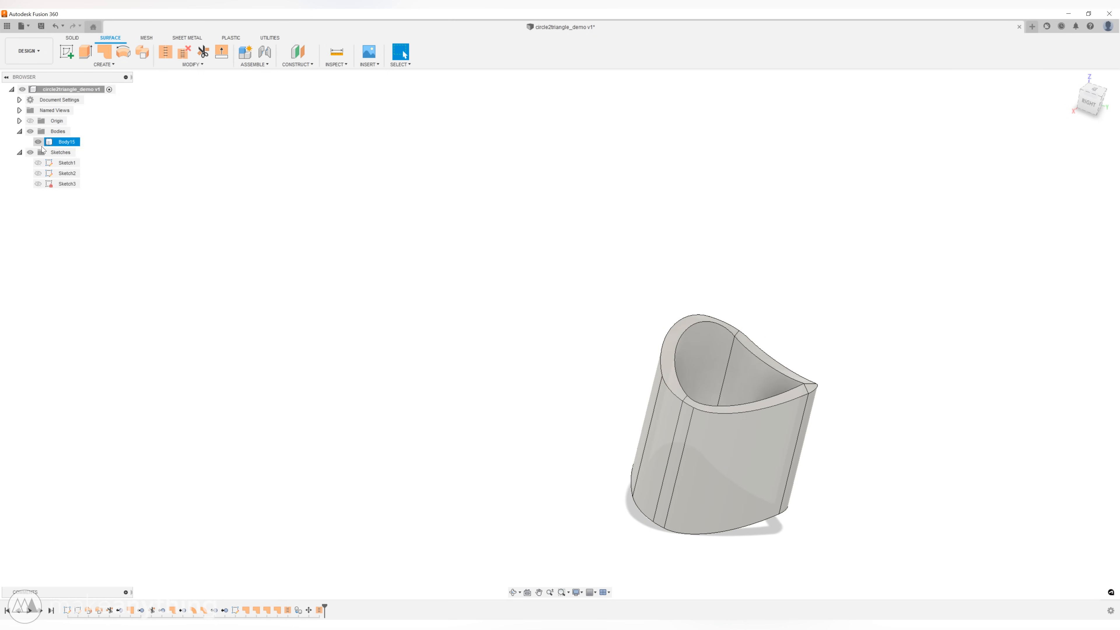
pyautogui.hotkey('ctrl', 'z')
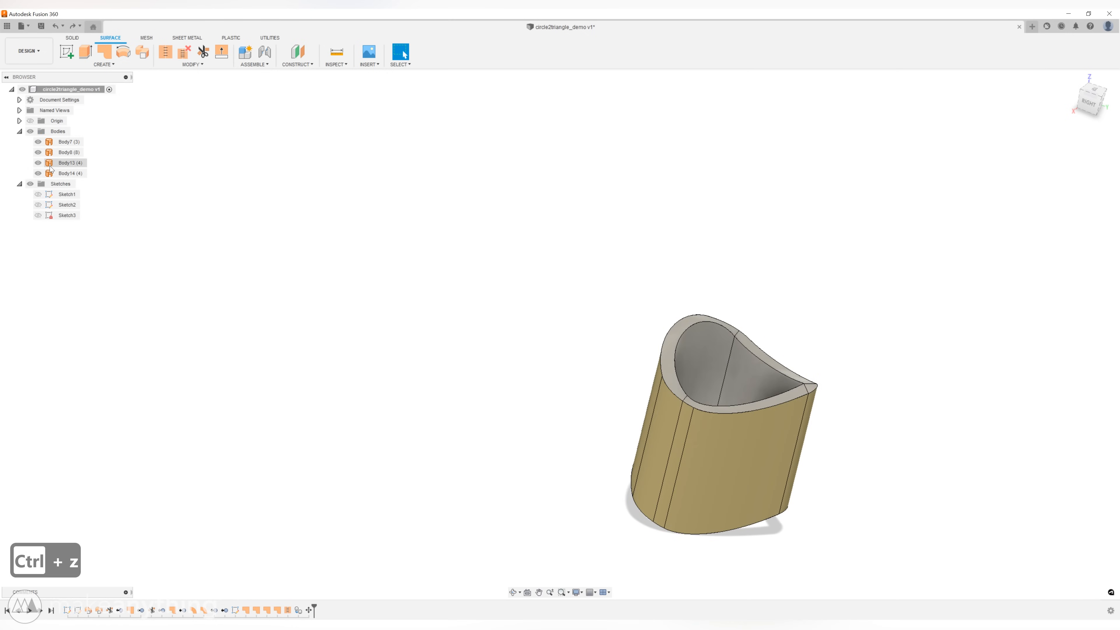
pyautogui.hotkey('ctrl', 'y')
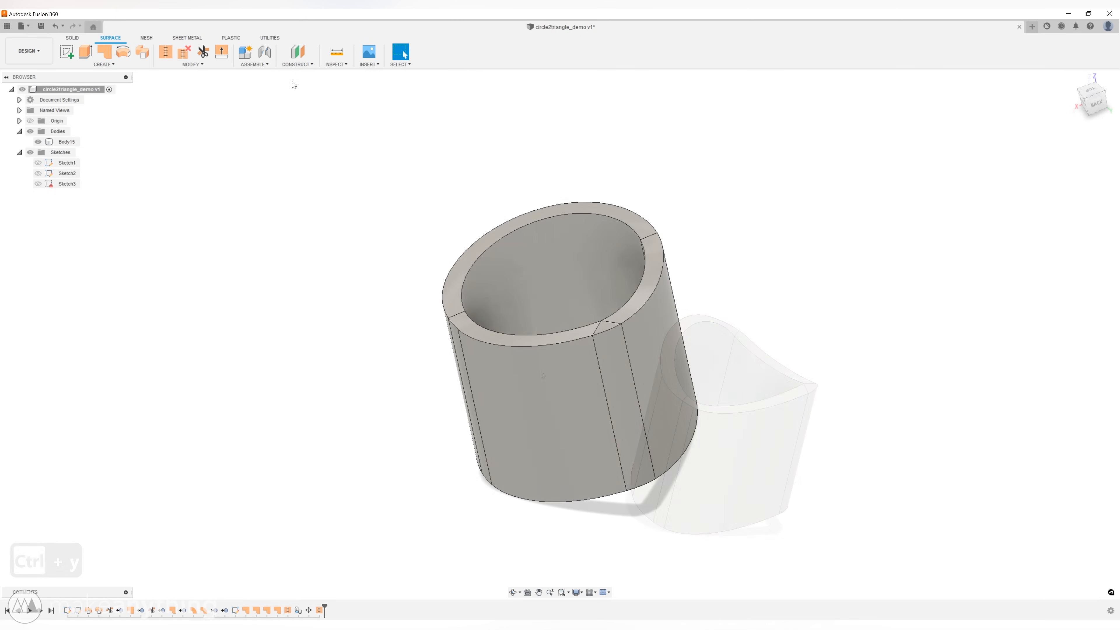
# Cut a section analysis through the stitched body along an origin plane and examine whether its walls are solid.
pyautogui.click(336, 65)
pyautogui.click(352, 163)
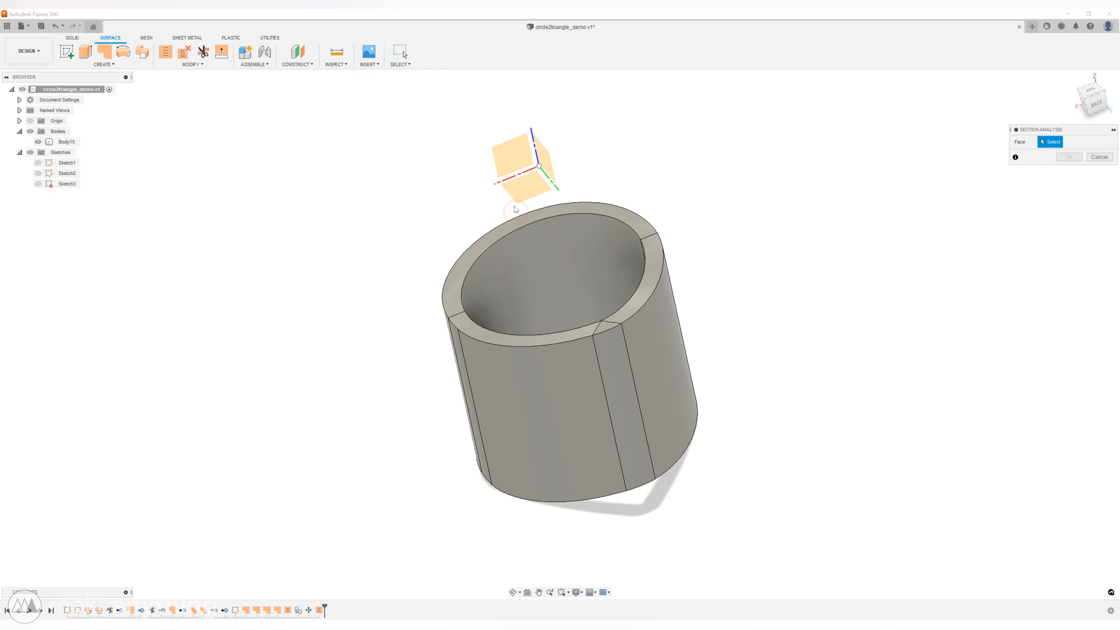
pyautogui.click(509, 157)
pyautogui.moveTo(549, 180); pyautogui.dragTo(534, 162)
pyautogui.click(1095, 224)
pyautogui.keyDown('shift'); pyautogui.moveTo(572, 315); pyautogui.dragTo(761, 294, button='middle'); pyautogui.keyUp('shift')
pyautogui.keyDown('shift'); pyautogui.moveTo(635, 353); pyautogui.dragTo(618, 263, button='middle'); pyautogui.keyUp('shift')
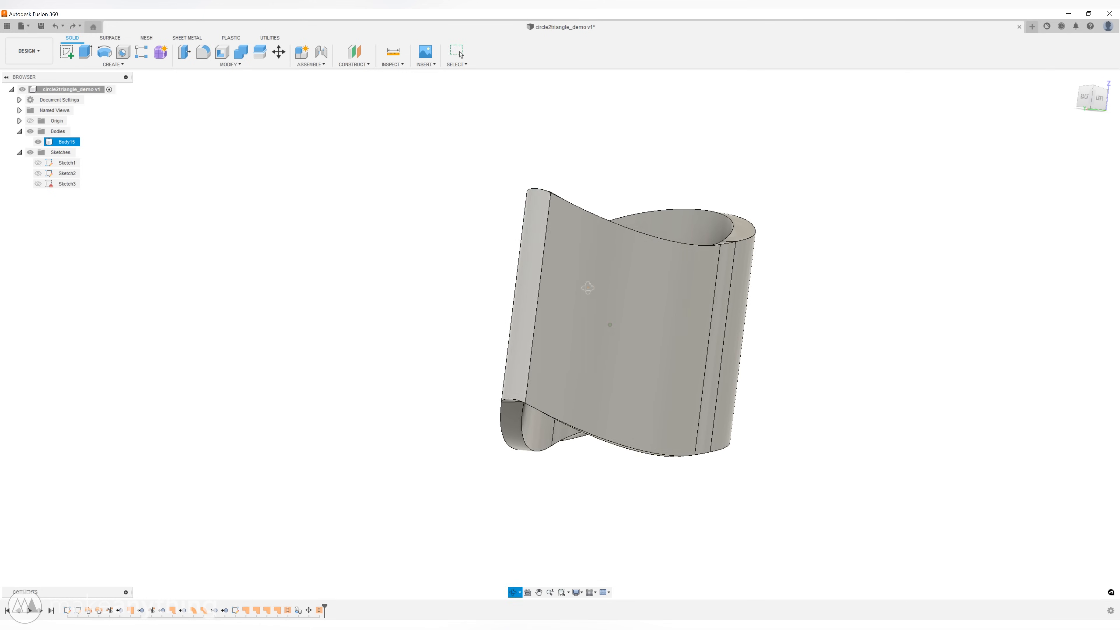
pyautogui.press('Escape')
pyautogui.press('Escape')
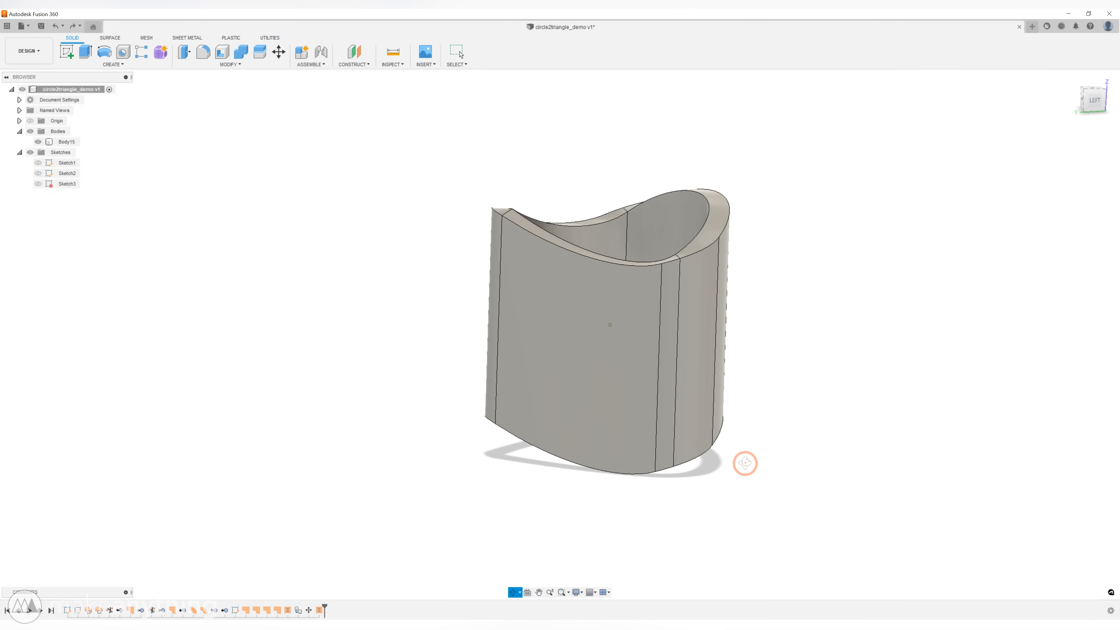
# Copy the solid body straight down with a Z distance of -25.4 mm - 0.18 mm.
pyautogui.press('m')
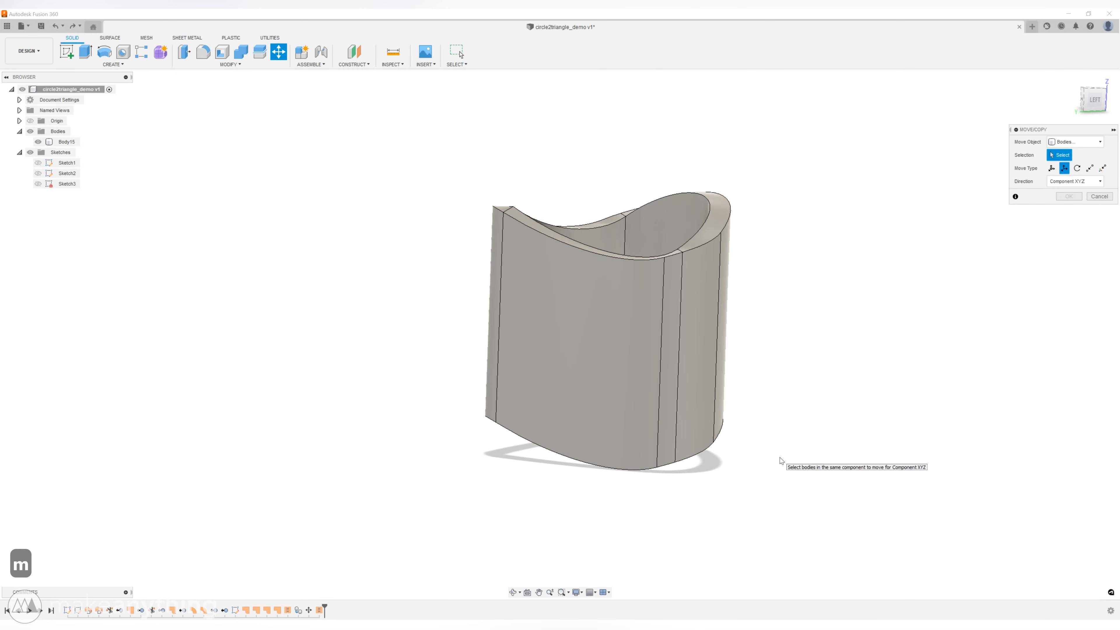
pyautogui.click(636, 364)
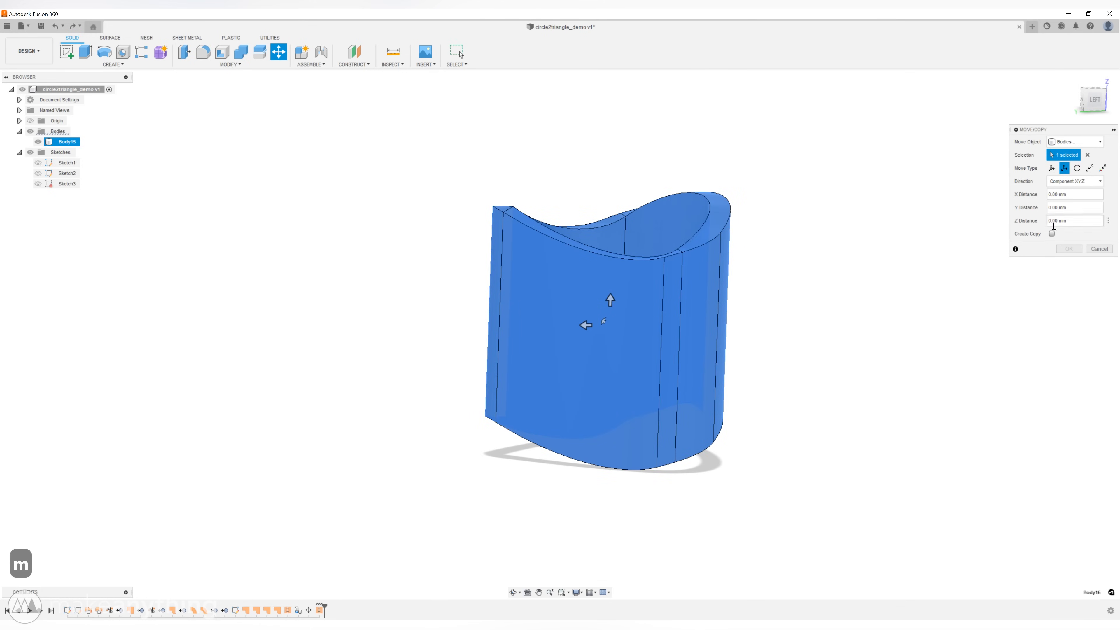
pyautogui.click(649, 325)
pyautogui.moveTo(610, 299); pyautogui.dragTo(603, 493)
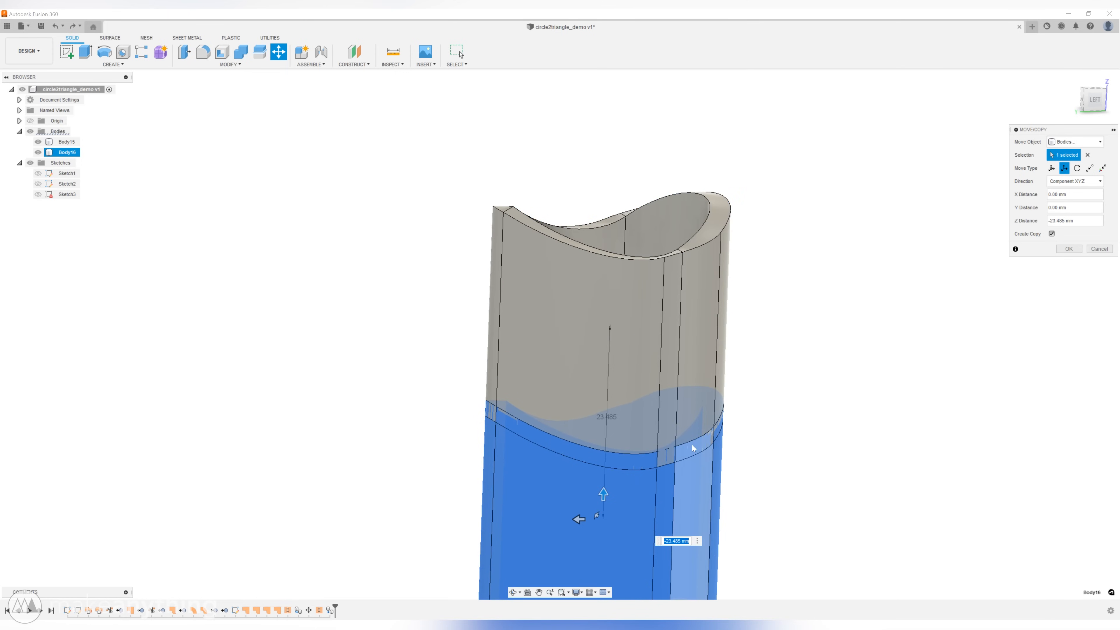
pyautogui.write('-25.4-.18')
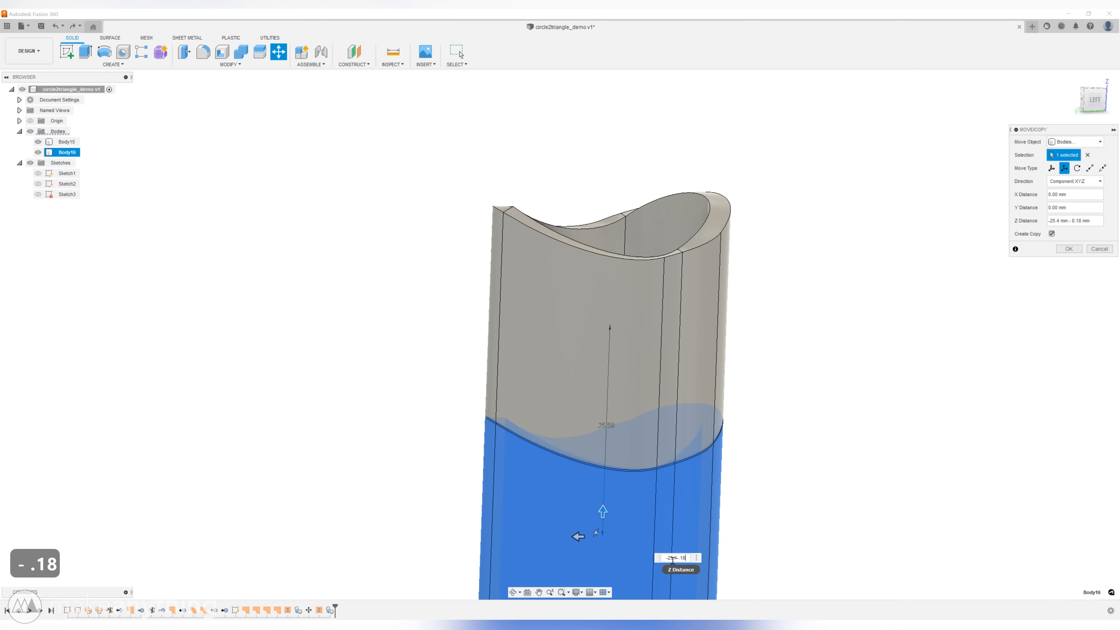
pyautogui.press('Return')
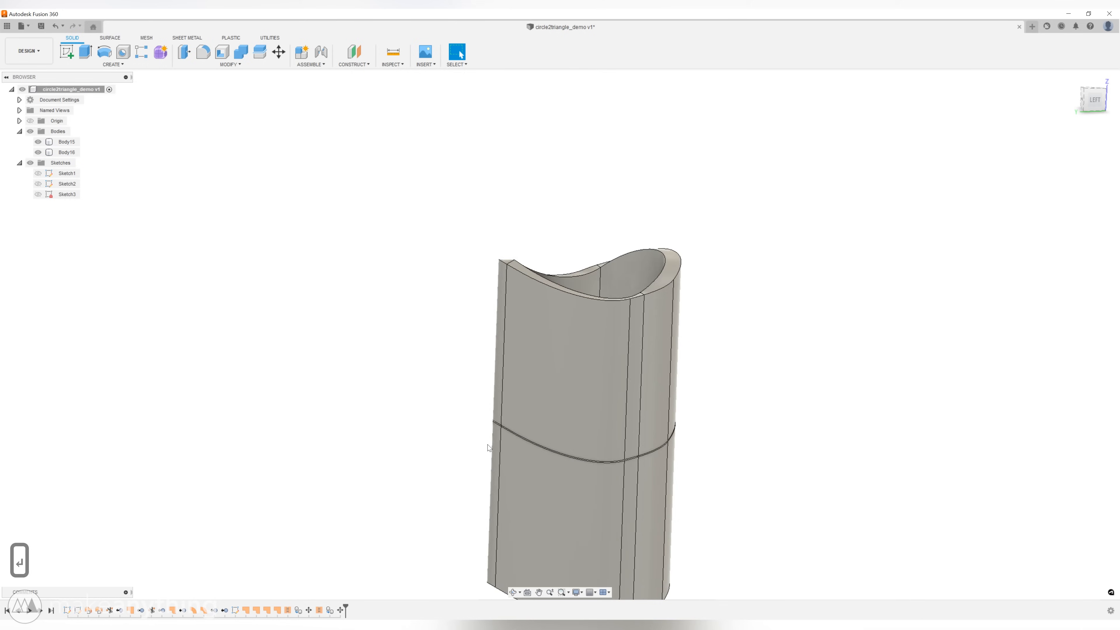
# Examine the narrow gap between the two stacked bodies and display the model in wireframe.
pyautogui.scroll(5, 480, 436)
pyautogui.keyDown('shift'); pyautogui.moveTo(480, 437); pyautogui.dragTo(484, 435, button='middle'); pyautogui.keyUp('shift')
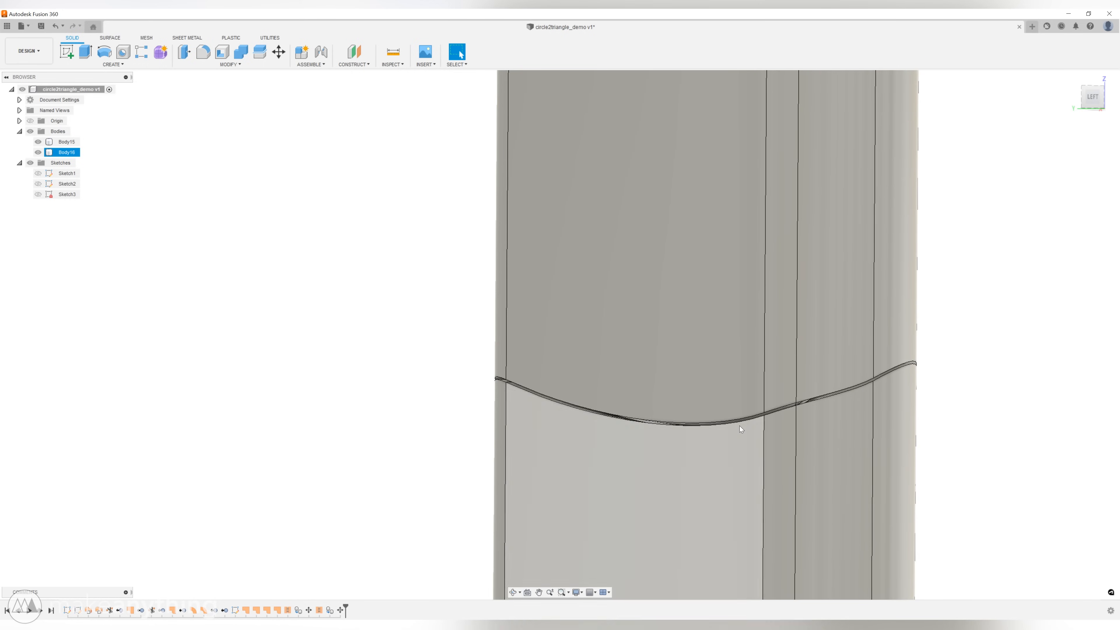
pyautogui.scroll(-5, 739, 425)
pyautogui.keyDown('shift'); pyautogui.moveTo(817, 260); pyautogui.dragTo(799, 408, button='middle'); pyautogui.keyUp('shift')
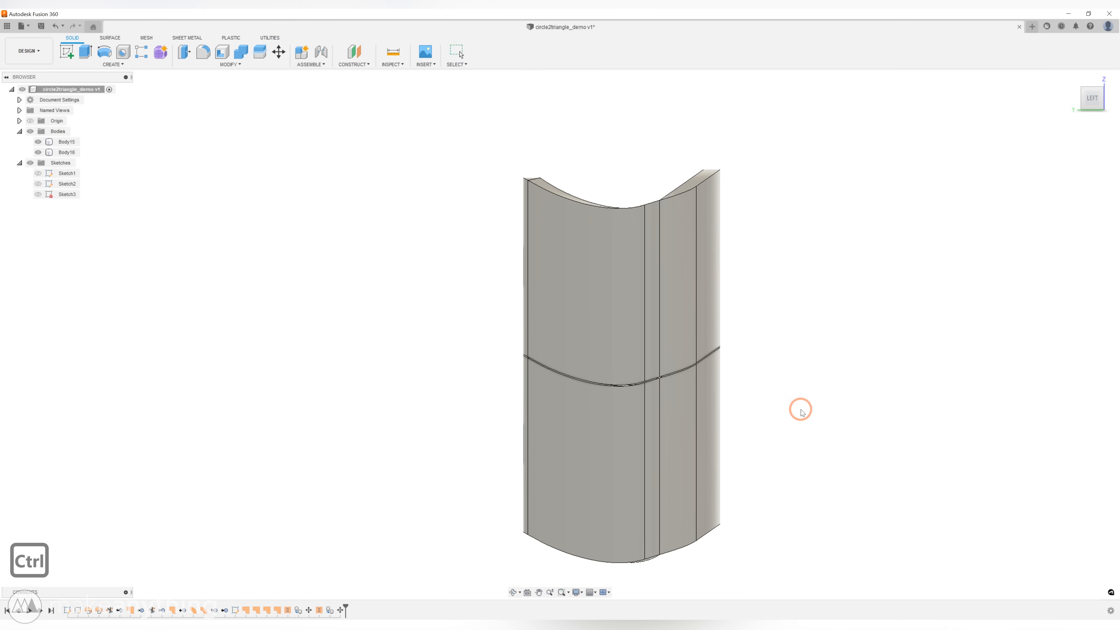
pyautogui.hotkey('ctrl', '6')
pyautogui.hotkey('ctrl', '7')
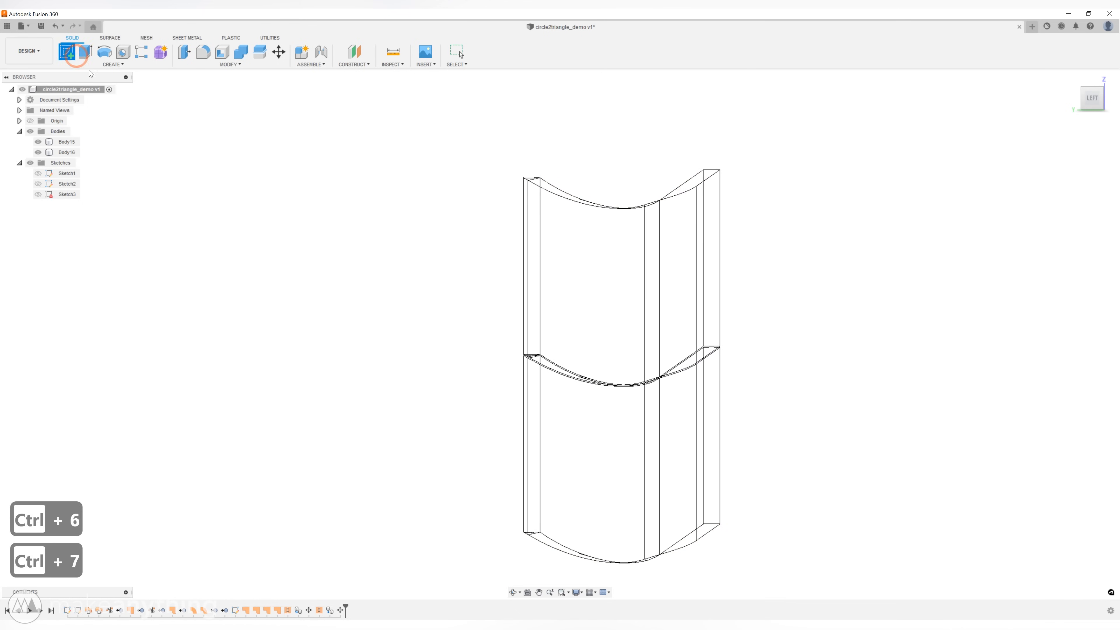
# Sketch a rectangle about 41.7 mm wide around the lower body on the YZ plane, with 3D Sketch turned off.
pyautogui.click(75, 55)
pyautogui.click(517, 217)
pyautogui.click(519, 419)
pyautogui.press('e')
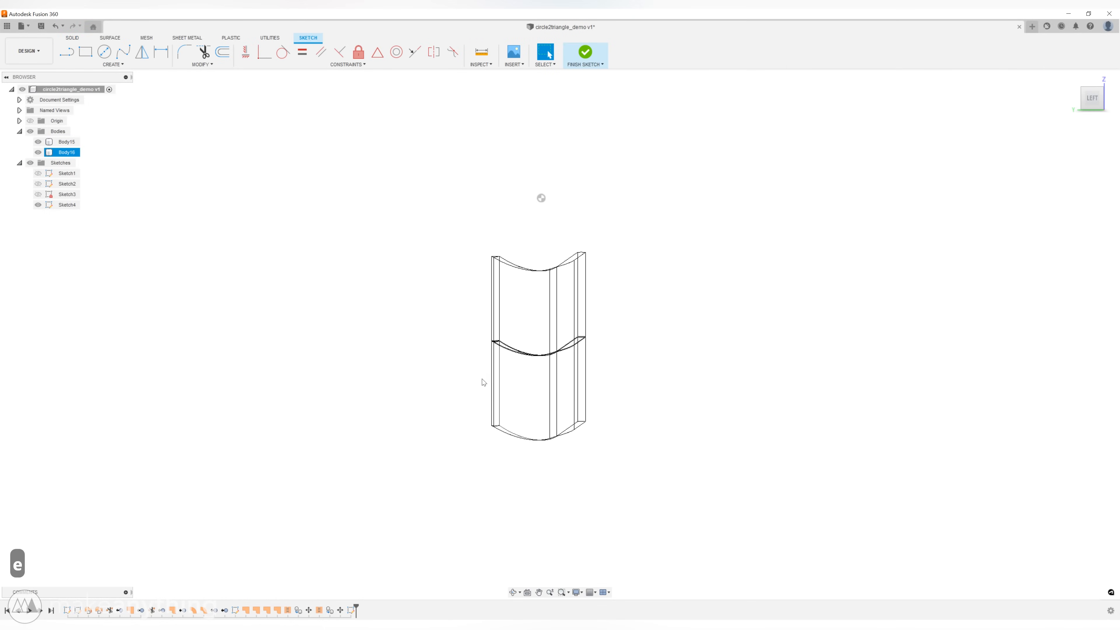
pyautogui.press('r')
pyautogui.click(478, 363)
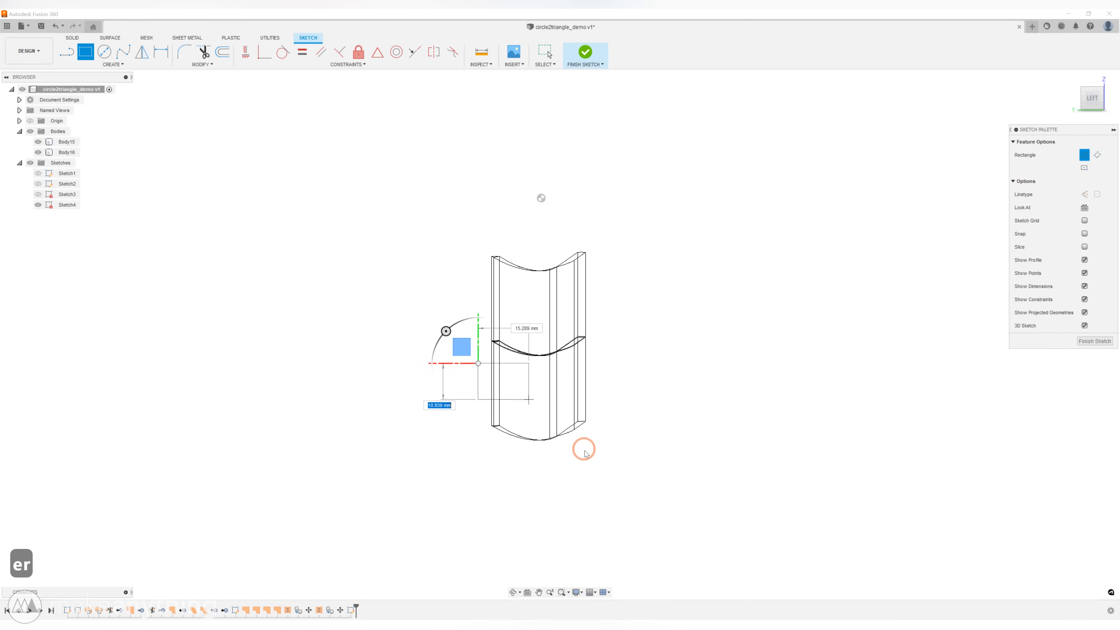
pyautogui.click(609, 460)
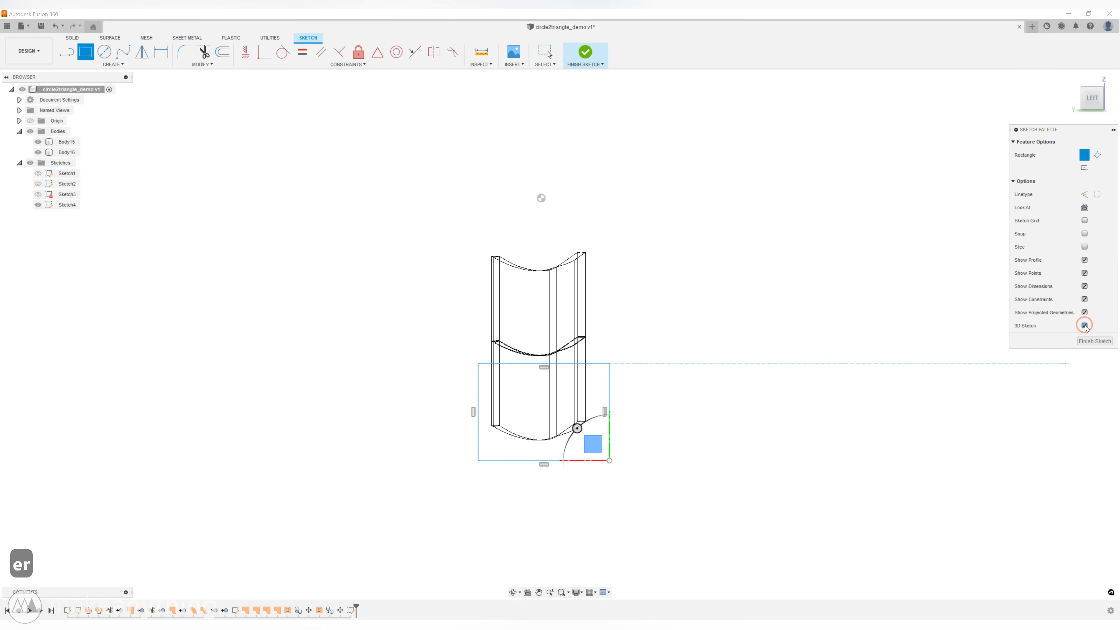
pyautogui.scroll(5, 505, 365)
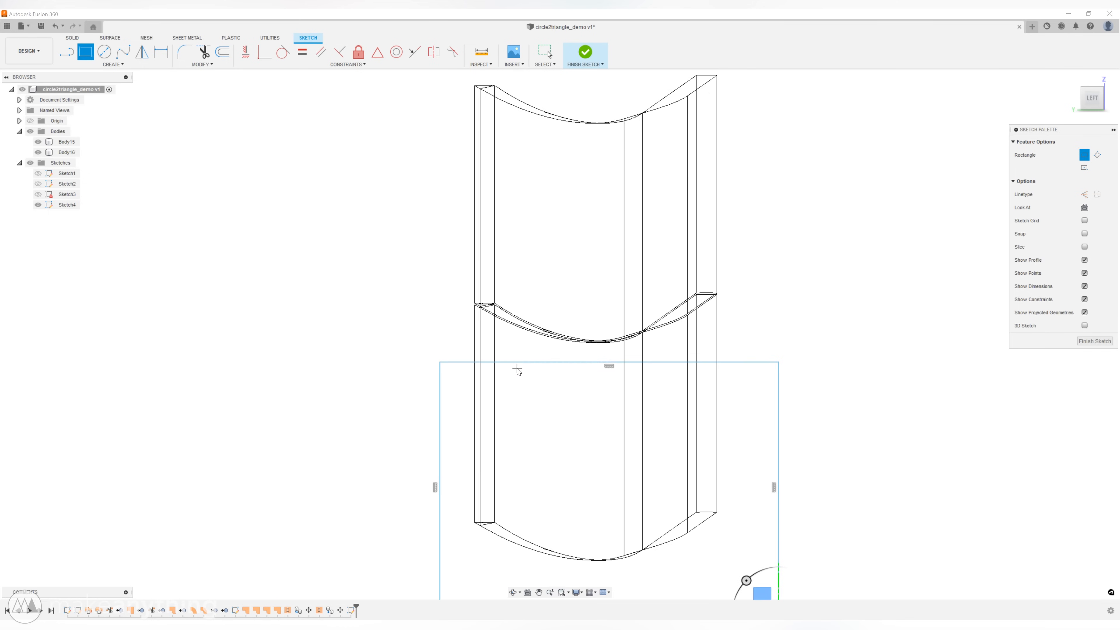
pyautogui.press('Escape')
pyautogui.moveTo(421, 340); pyautogui.dragTo(399, 323)
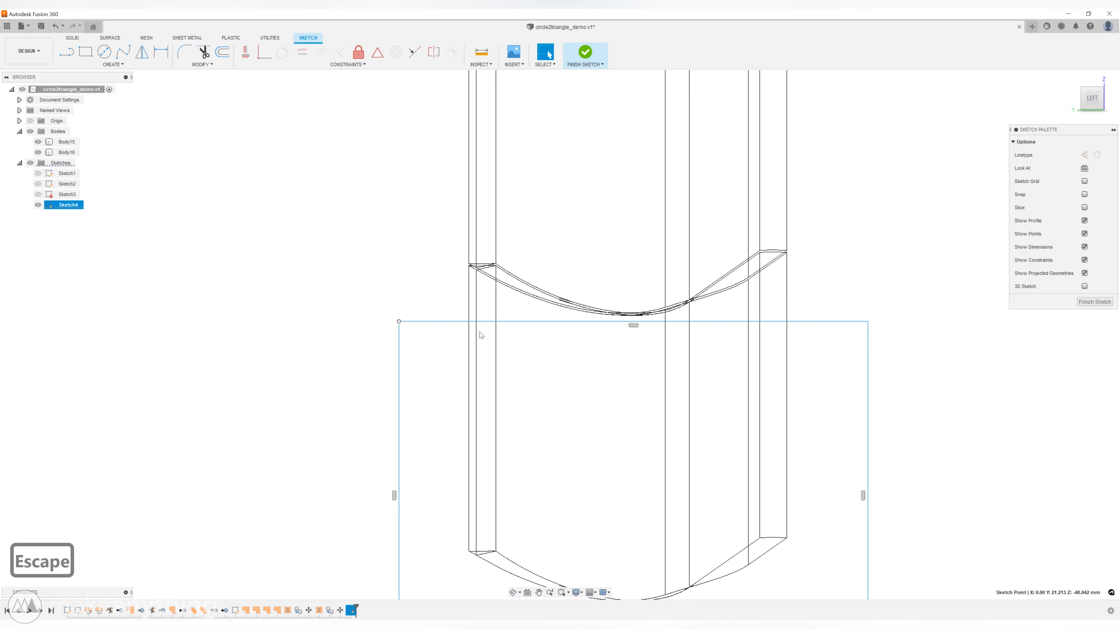
# Draw a short vertical line up from the rectangle's upper edge below the gap's lowest point and dimension it to 0.3 mm.
pyautogui.scroll(5, 597, 329)
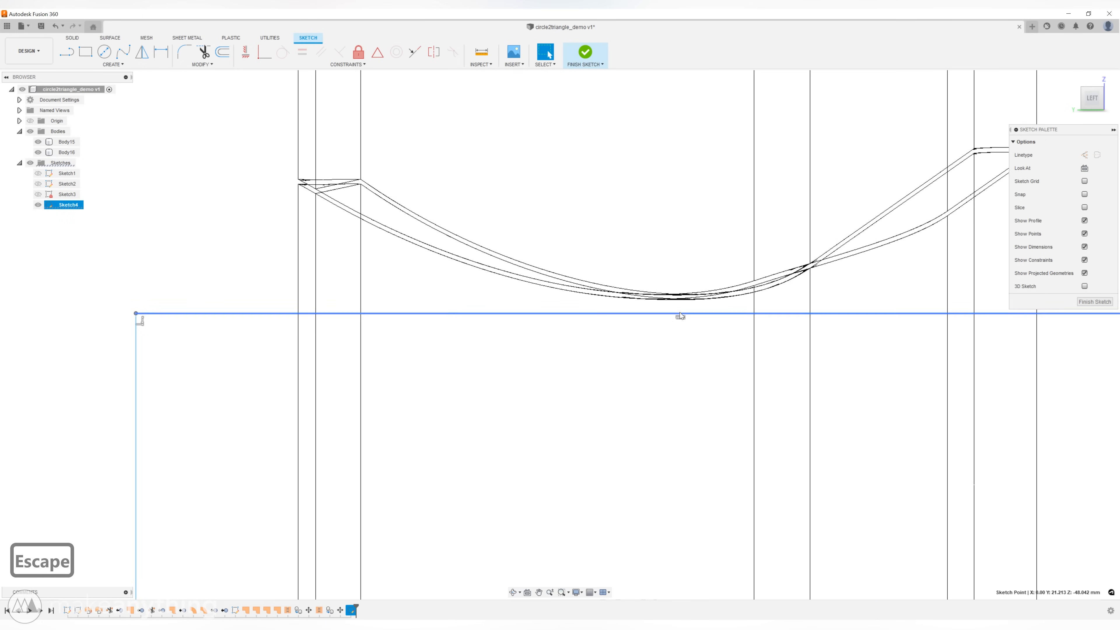
pyautogui.scroll(3, 688, 311)
pyautogui.scroll(1, 698, 310)
pyautogui.press('l')
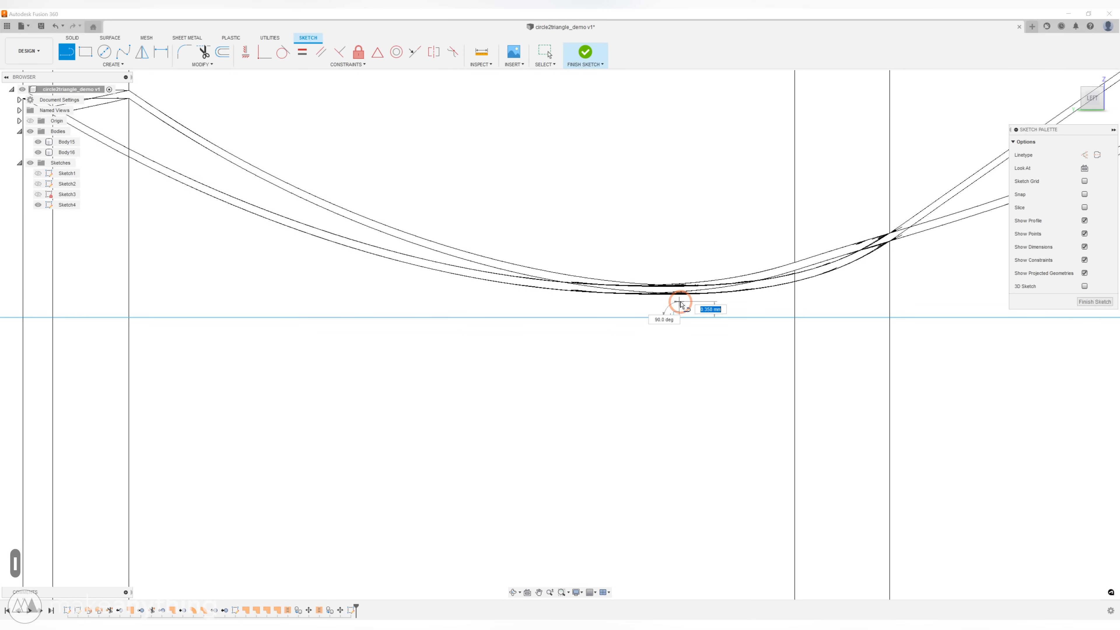
pyautogui.press('Escape')
pyautogui.press('d')
pyautogui.click(693, 302)
pyautogui.click(705, 308)
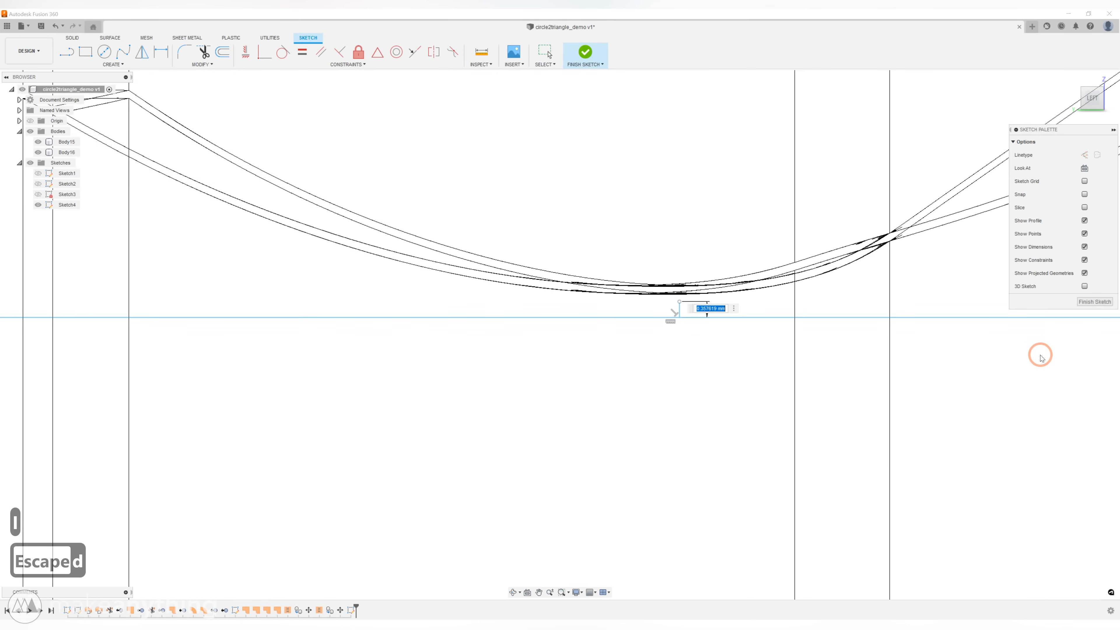
pyautogui.write('.')
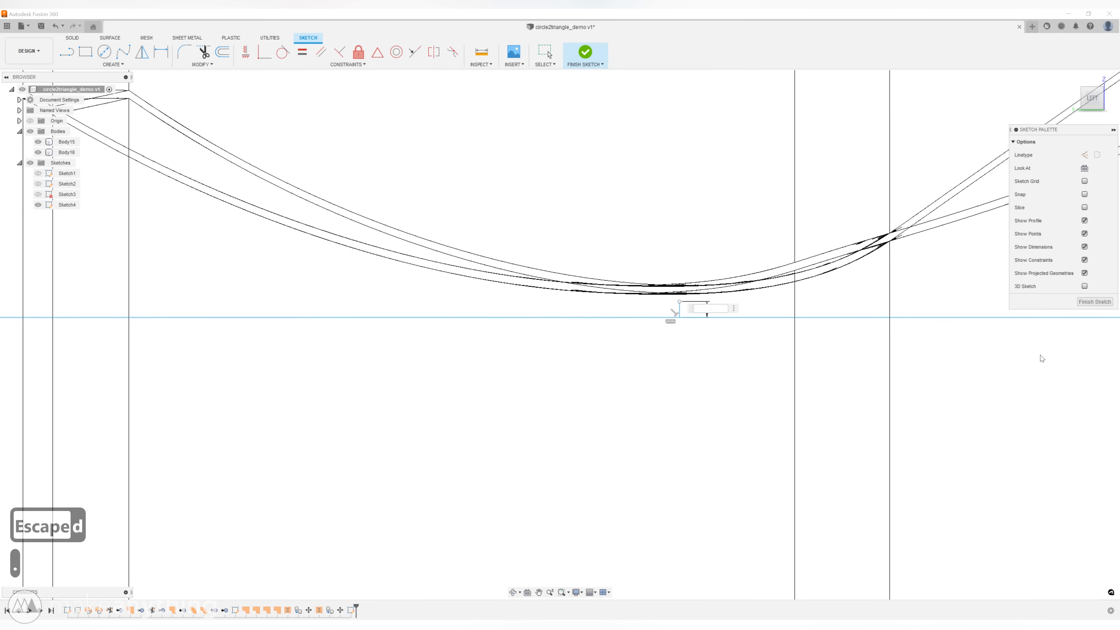
pyautogui.write('3')
pyautogui.press('Return')
# Move the rectangle's upper edge so the end of the 0.3 mm line meets the lowest point of the gap curve.
pyautogui.scroll(2, 693, 317)
pyautogui.press('Escape')
pyautogui.click(679, 315)
pyautogui.moveTo(680, 316)
pyautogui.mouseDown()
pyautogui.moveTo(676, 293)
pyautogui.moveTo(621, 295)
pyautogui.mouseUp()
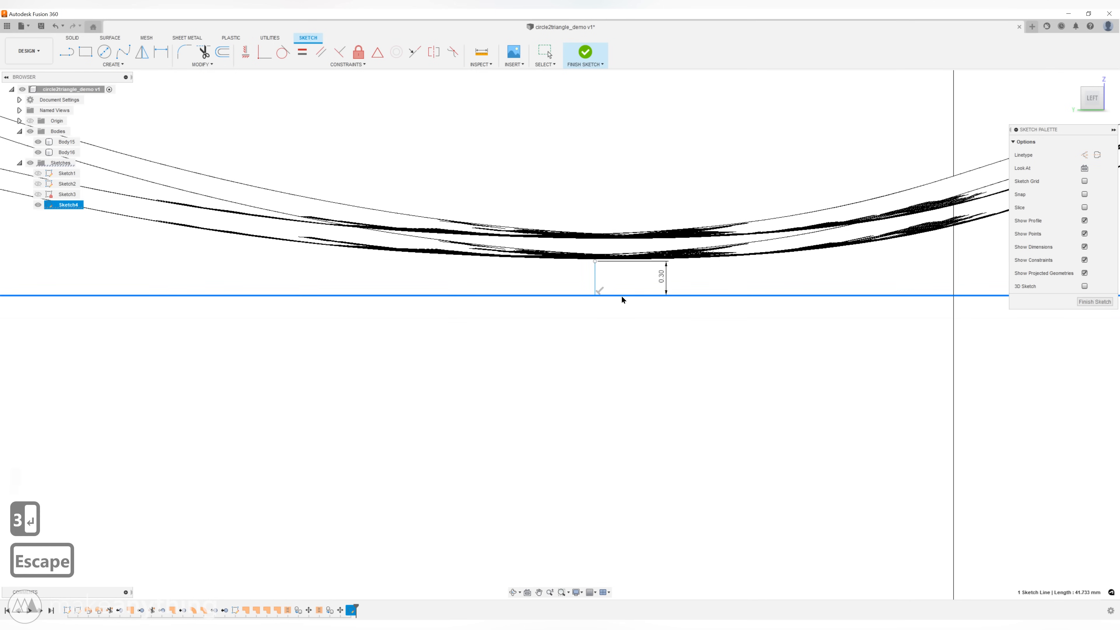
pyautogui.scroll(-6, 645, 358)
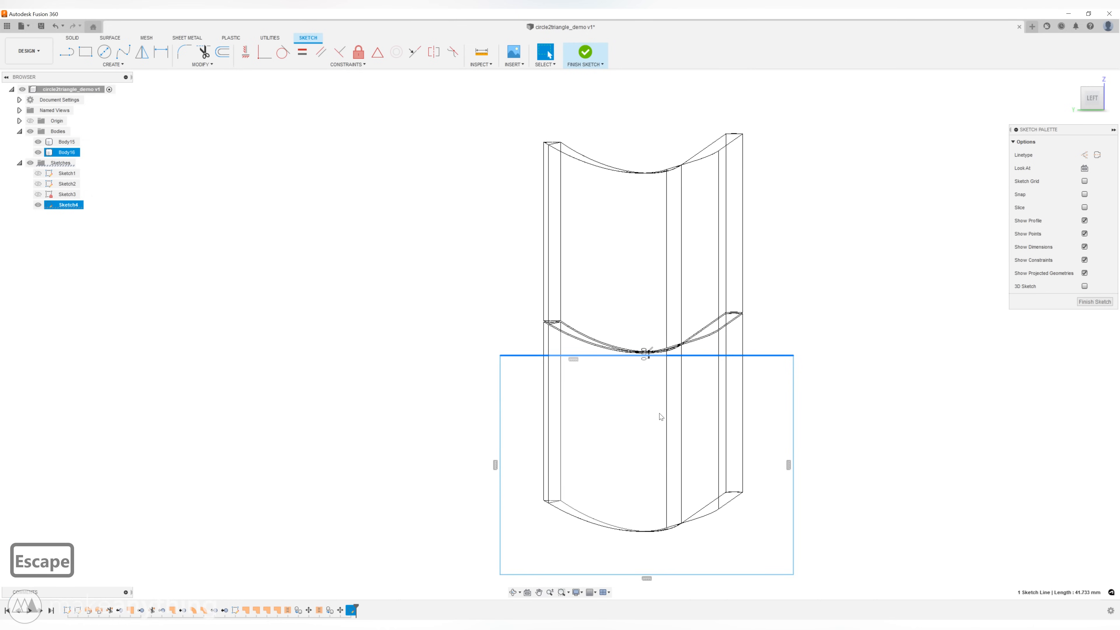
# Cut the lower body with the sketched rectangle, using a symmetric extrusion with extent set to All.
pyautogui.hotkey('ctrl', '5')
pyautogui.press('4')
pyautogui.press('e')
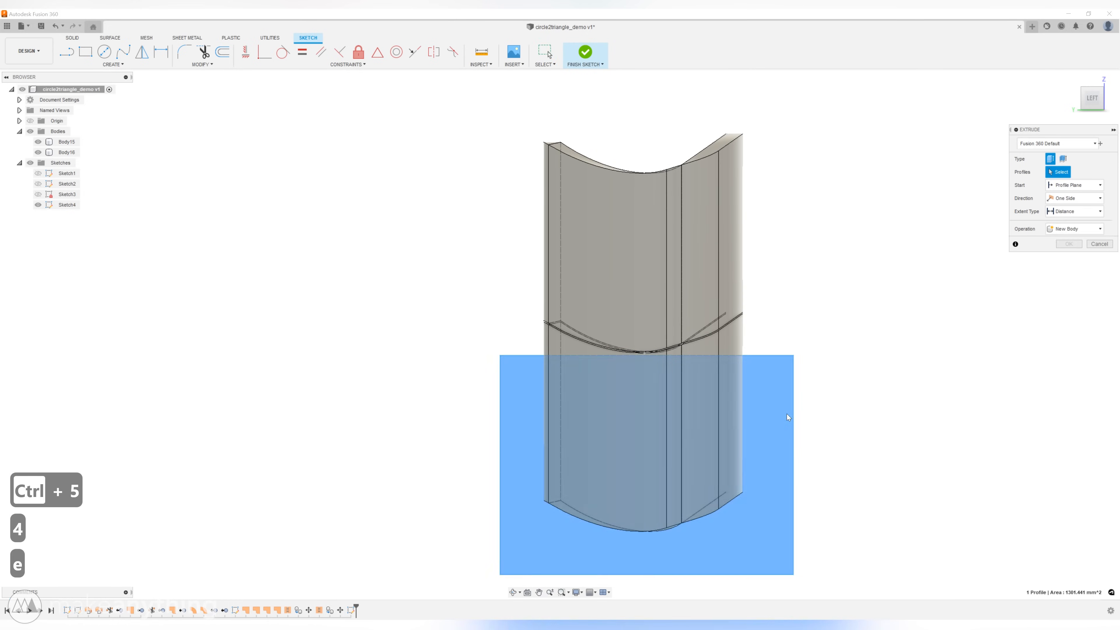
pyautogui.click(788, 417)
pyautogui.click(1076, 198)
pyautogui.click(1069, 229)
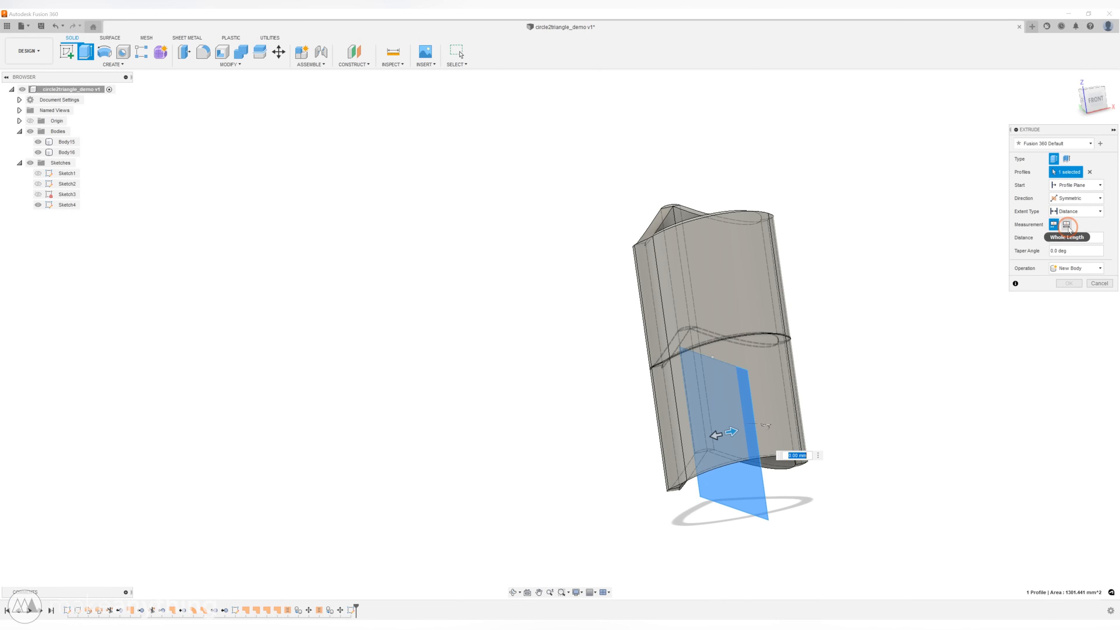
pyautogui.click(1071, 212)
pyautogui.click(1070, 233)
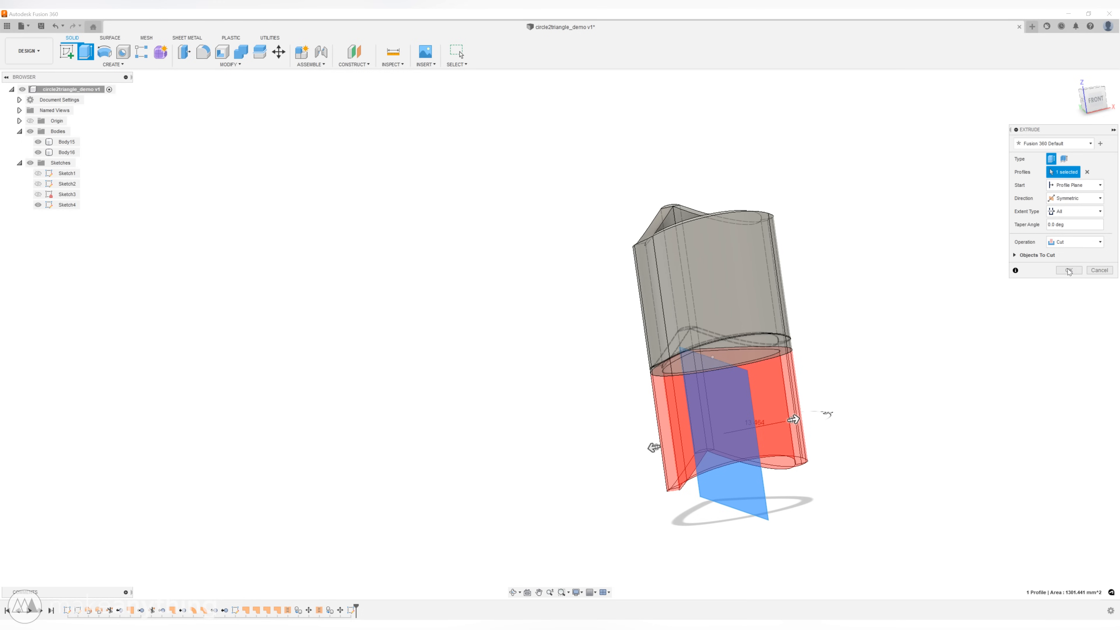
pyautogui.click(1068, 270)
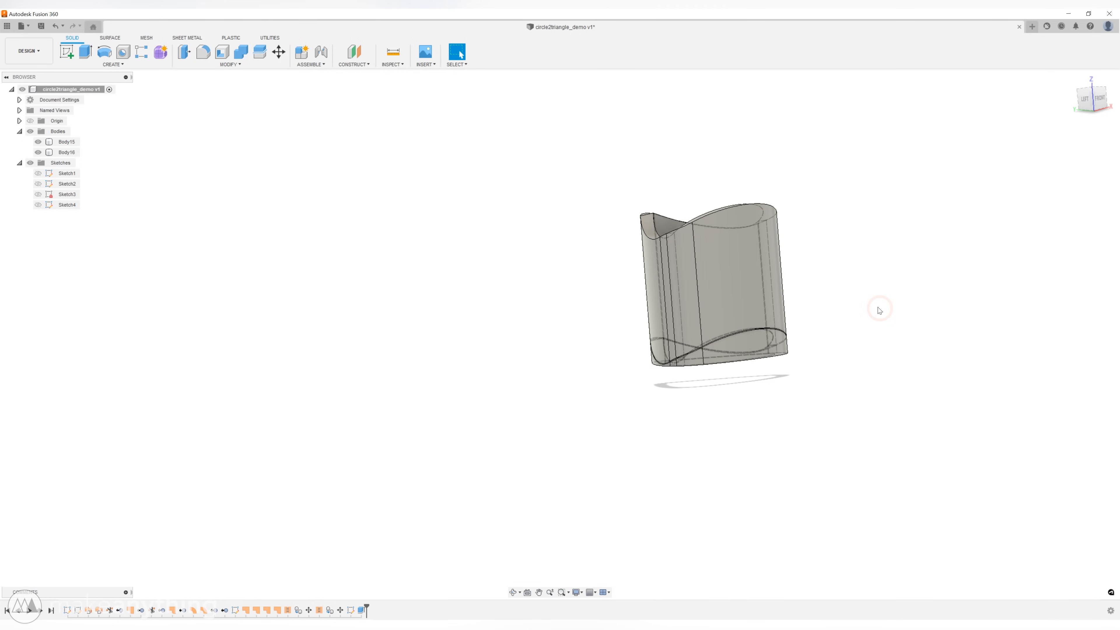
# Duplicate the grey glossy plastic appearance, recolour the copy green and apply it to the lower base body.
pyautogui.hotkey('ctrl', '6')
pyautogui.keyDown('shift'); pyautogui.moveTo(641, 369); pyautogui.dragTo(818, 385, button='middle'); pyautogui.keyUp('shift')
pyautogui.press('a')
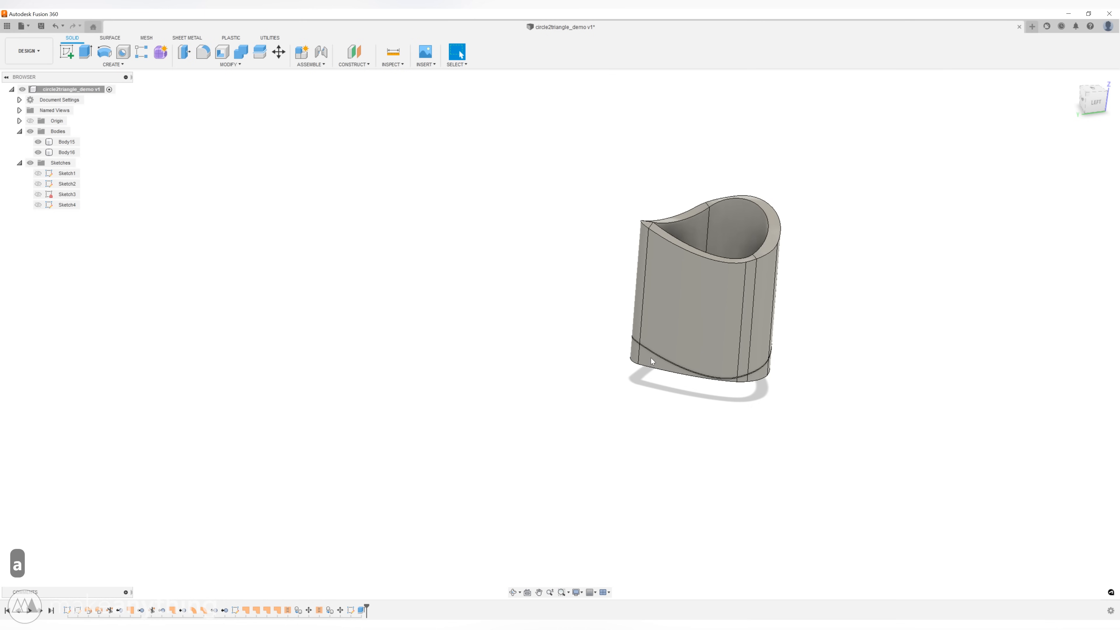
pyautogui.rightClick(975, 206)
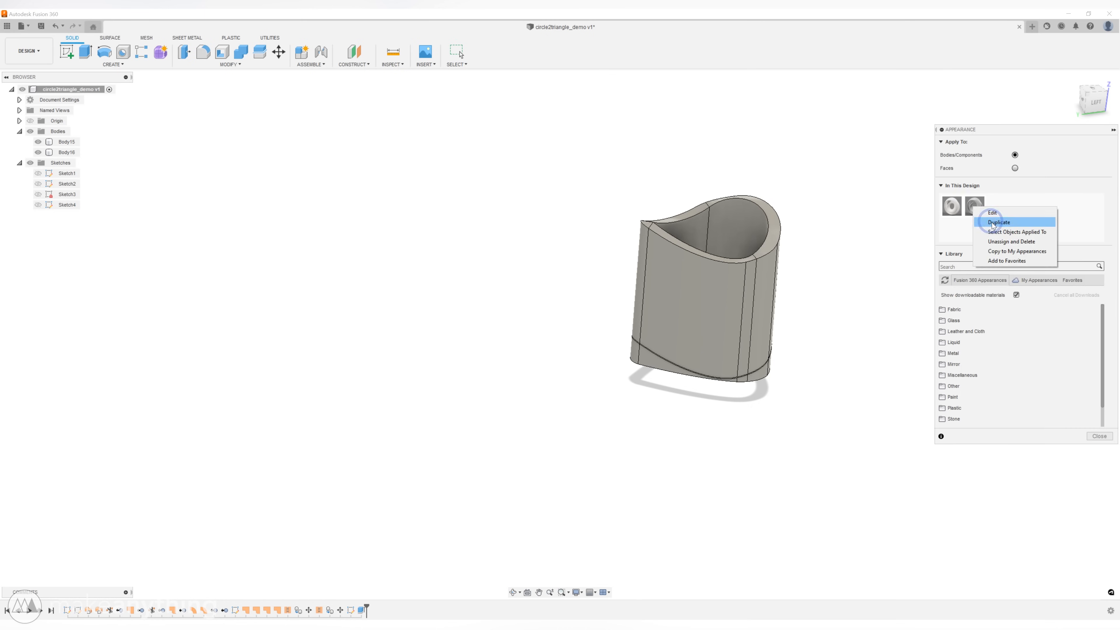
pyautogui.click(975, 223)
pyautogui.click(902, 167)
pyautogui.click(913, 292)
pyautogui.click(1005, 224)
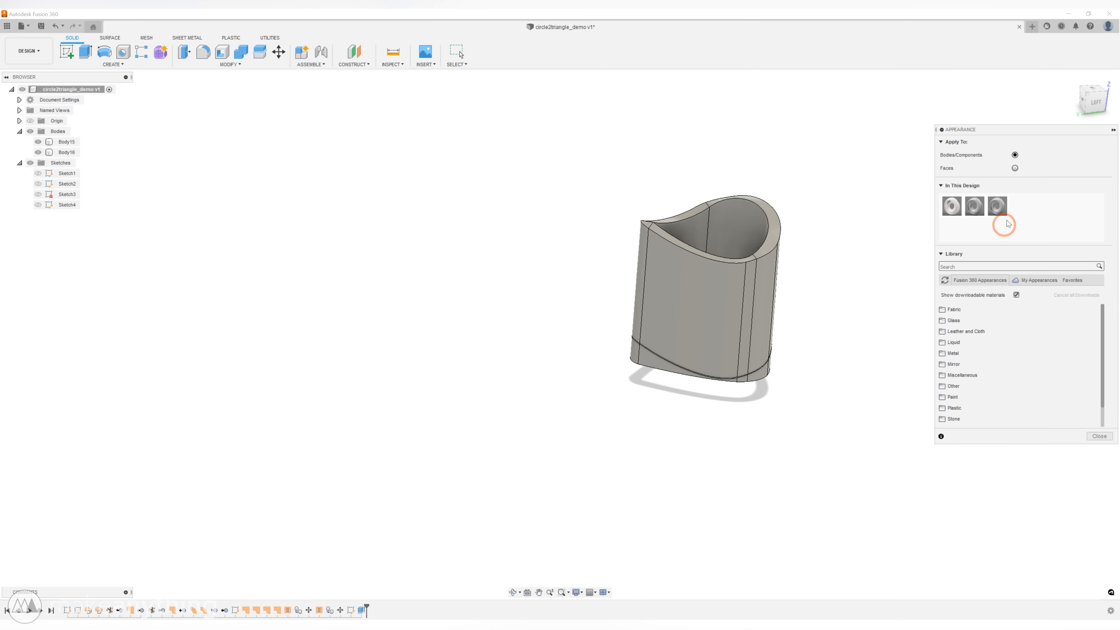
pyautogui.moveTo(698, 371); pyautogui.dragTo(701, 373)
# Duplicate the green appearance, recolour the copy cyan, apply it to the upper body and save the design.
pyautogui.rightClick(997, 206)
pyautogui.click(1008, 223)
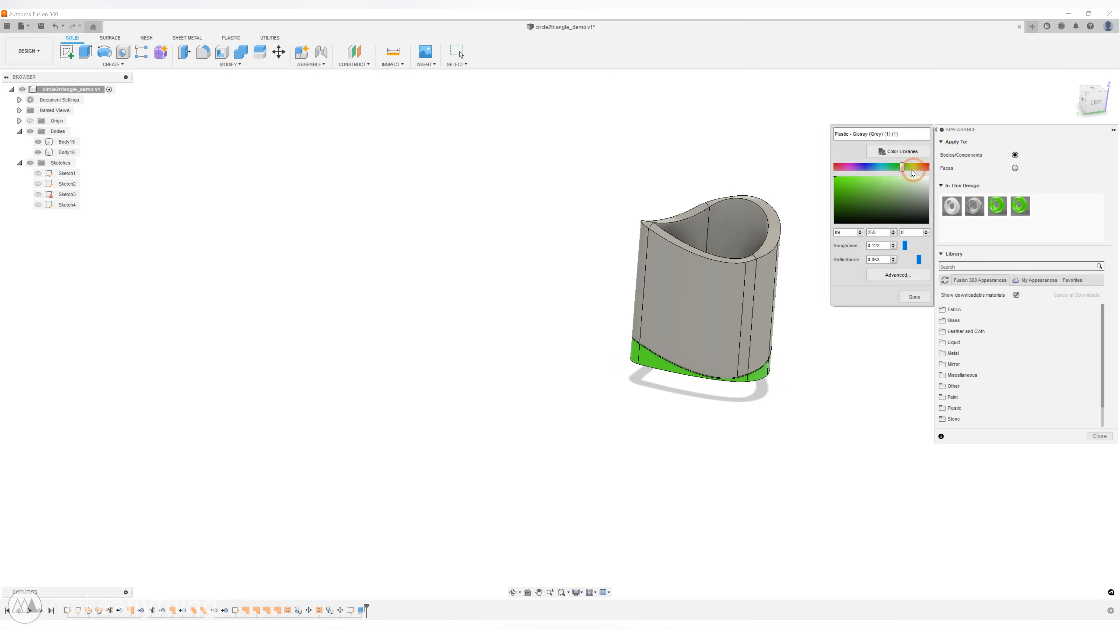
pyautogui.click(910, 295)
pyautogui.moveTo(1020, 206); pyautogui.dragTo(745, 226)
pyautogui.click(1099, 435)
pyautogui.scroll(3, 635, 342)
pyautogui.moveTo(771, 342); pyautogui.dragTo(560, 337, button='middle')
pyautogui.keyDown('shift'); pyautogui.moveTo(654, 335); pyautogui.dragTo(643, 363, button='middle'); pyautogui.keyUp('shift')
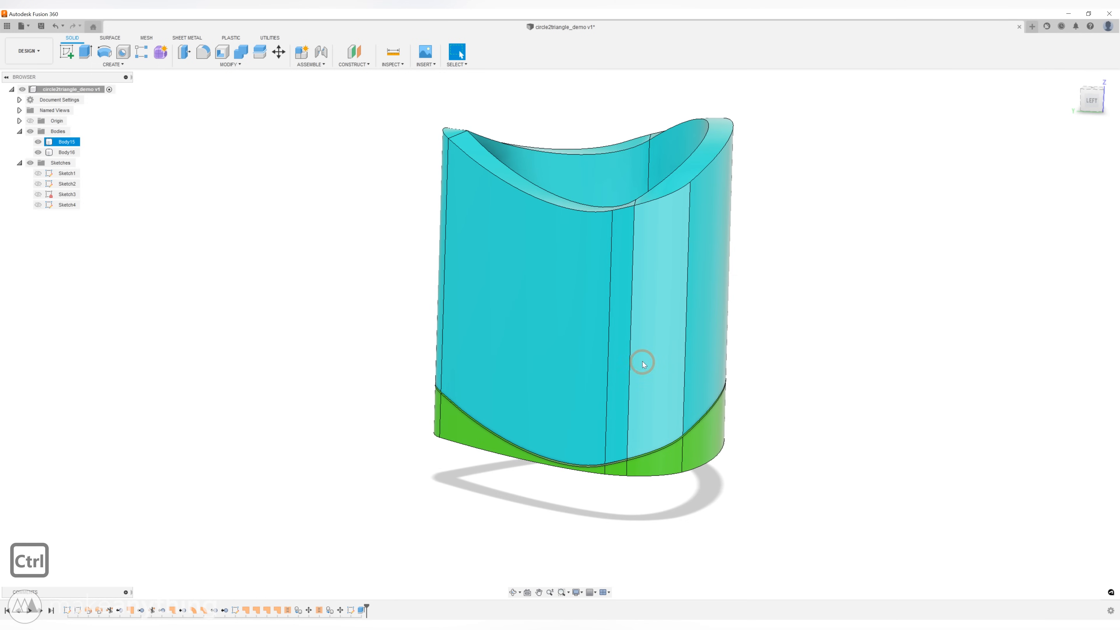
pyautogui.hotkey('ctrl', 's')
# Hide the green base body and show the origin planes.
pyautogui.click(561, 334)
pyautogui.keyDown('shift'); pyautogui.moveTo(823, 413); pyautogui.dragTo(743, 372, button='middle'); pyautogui.keyUp('shift')
pyautogui.click(581, 462)
pyautogui.click(437, 325)
pyautogui.click(580, 464)
pyautogui.press('v')
pyautogui.click(31, 123)
pyautogui.scroll(-2, 326, 223)
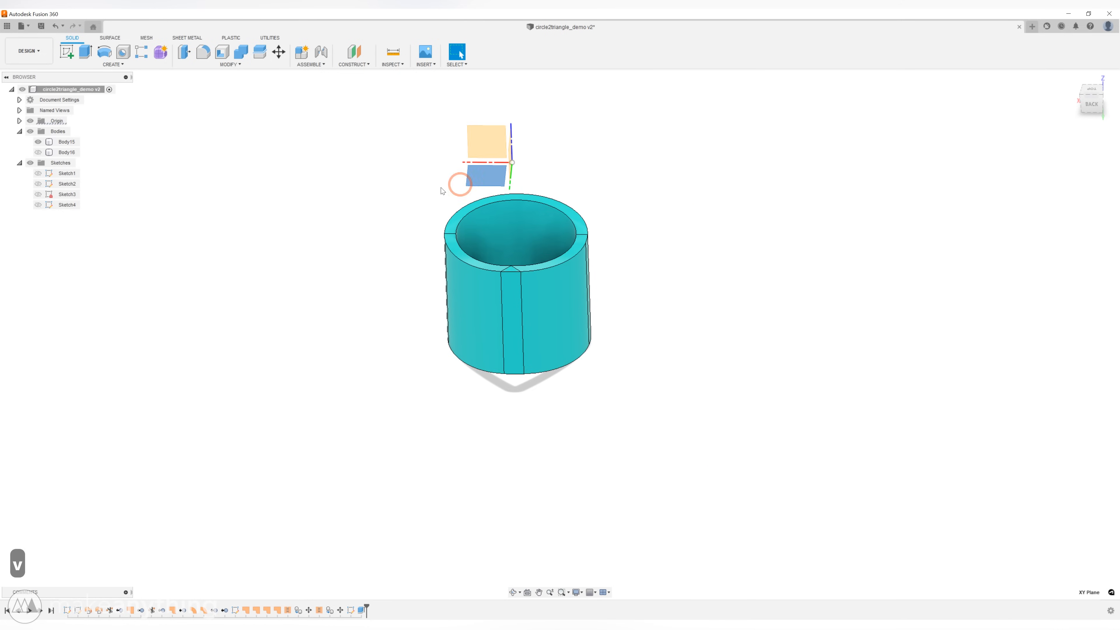
# Create an offset plane at -40 mm from the XY plane, crossing the lower part of the cyan body.
pyautogui.click(361, 66)
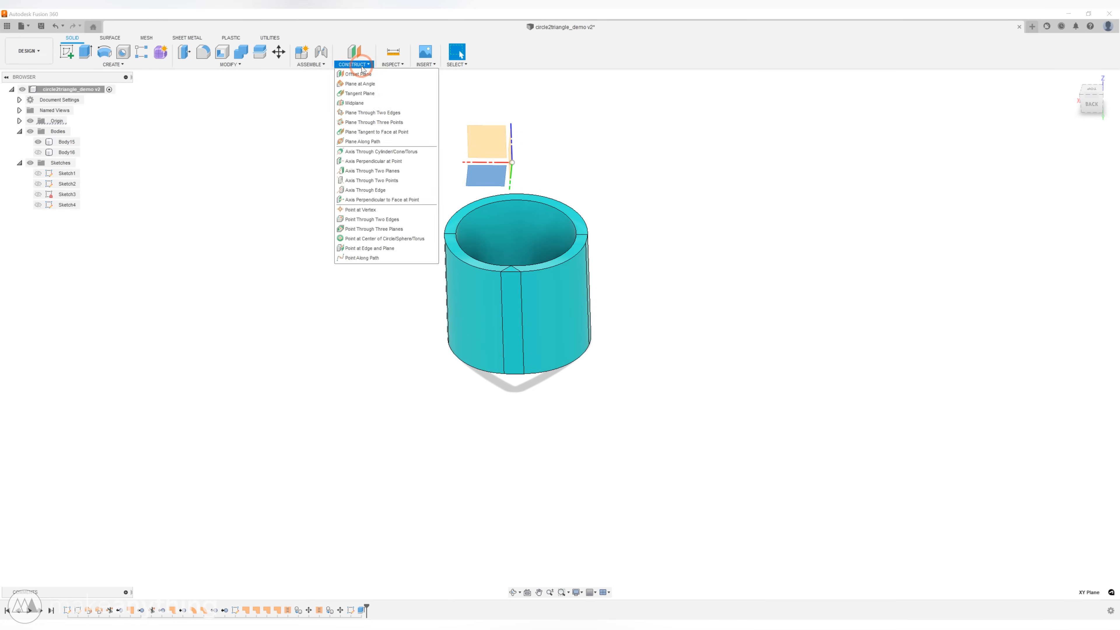
pyautogui.click(357, 71)
pyautogui.click(500, 195)
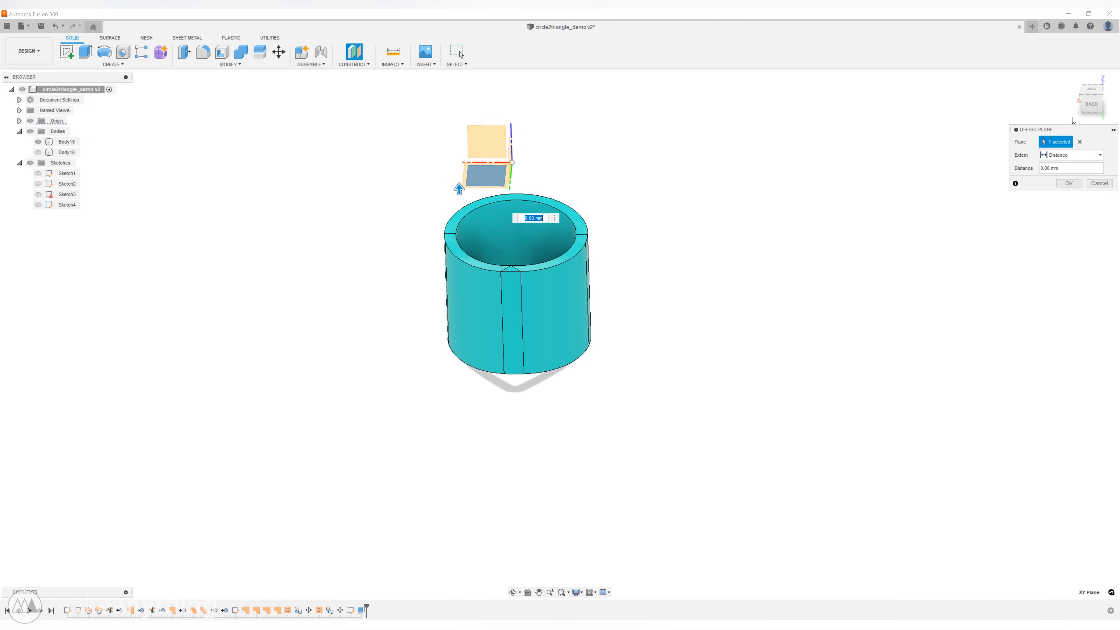
pyautogui.click(1092, 104)
pyautogui.moveTo(457, 221); pyautogui.dragTo(454, 368)
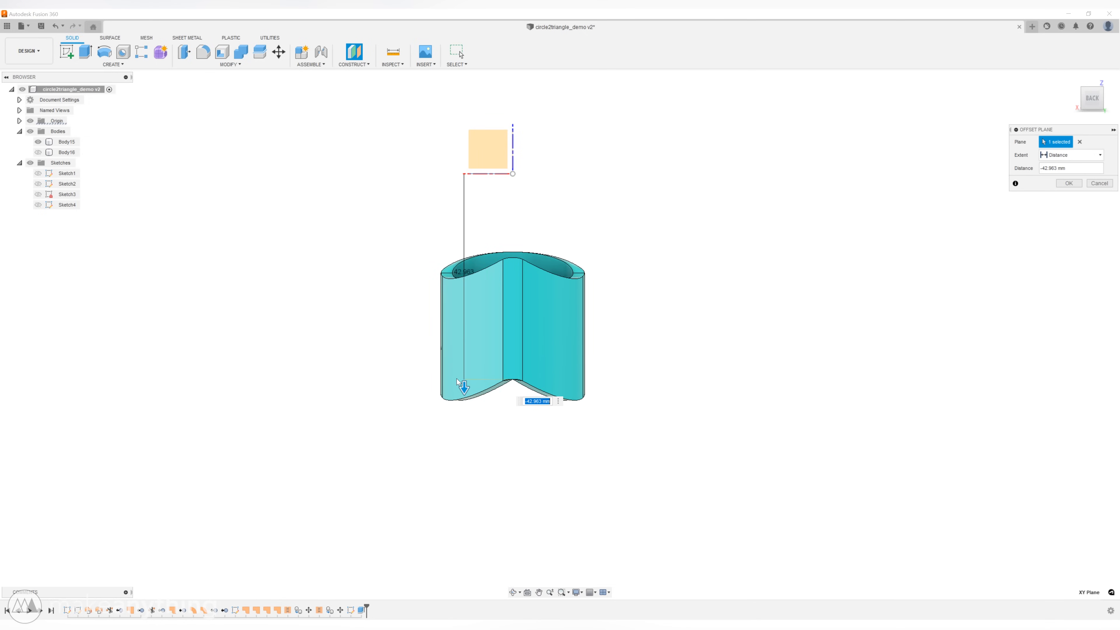
pyautogui.scroll(5, 456, 384)
pyautogui.moveTo(623, 378); pyautogui.dragTo(662, 377)
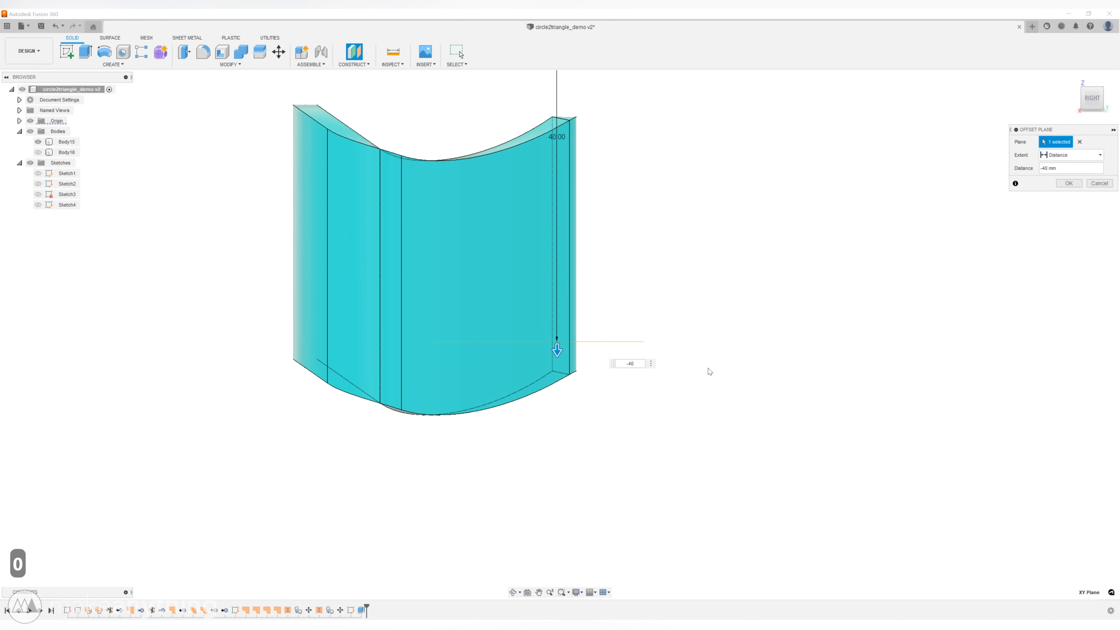
pyautogui.press('Return')
# Start a sketch on the offset plane and draw two concentric circles centred on the origin.
pyautogui.keyDown('shift'); pyautogui.moveTo(669, 258); pyautogui.dragTo(667, 279, button='middle'); pyautogui.keyUp('shift')
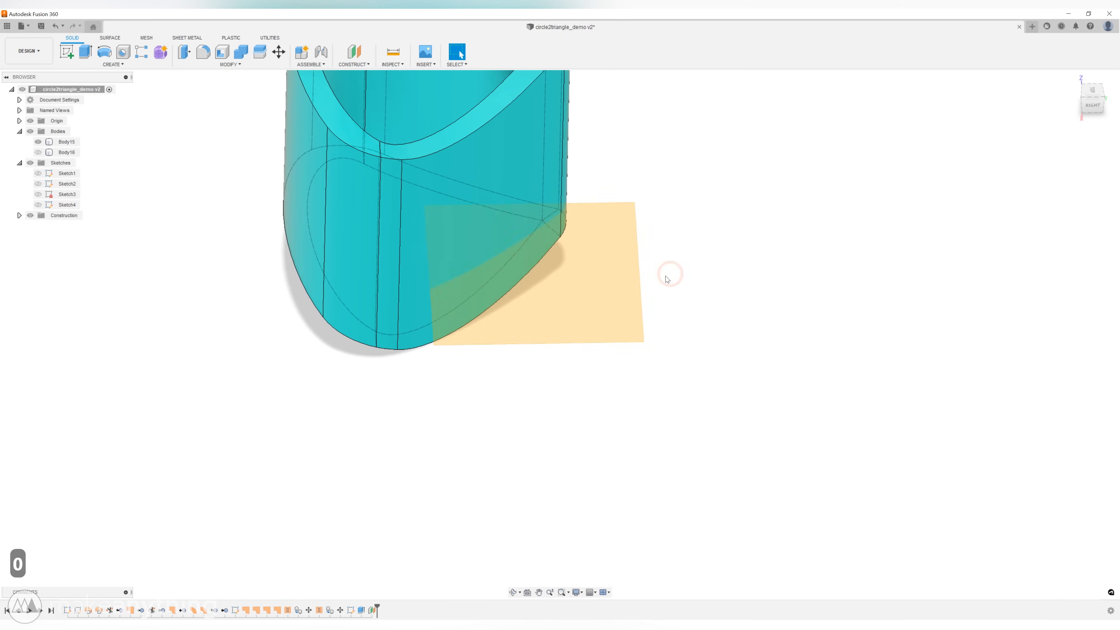
pyautogui.click(618, 277)
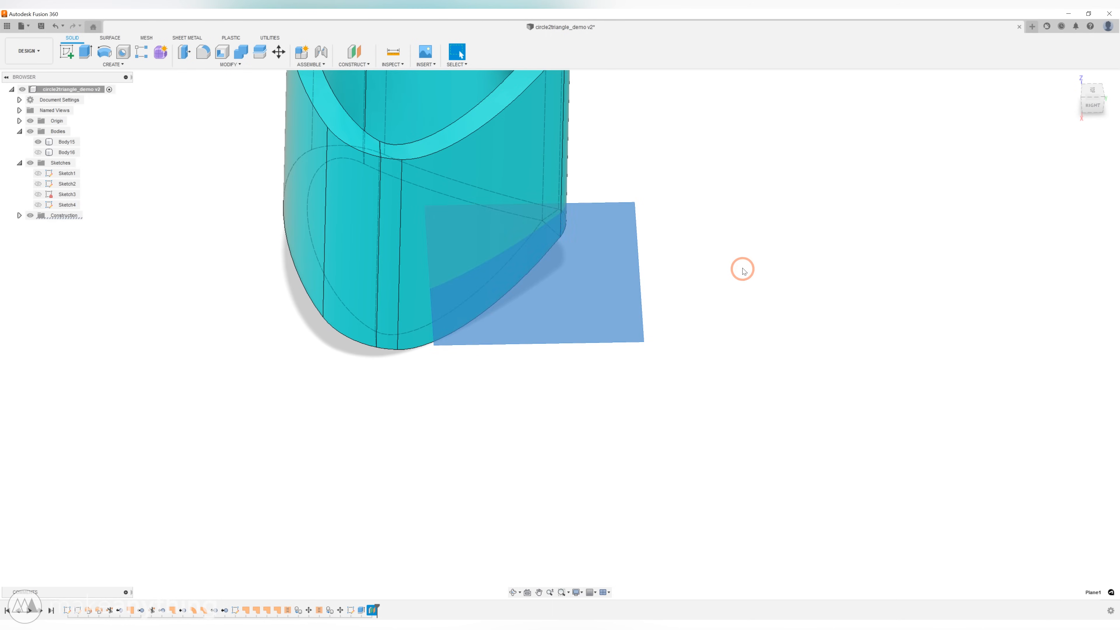
pyautogui.click(65, 53)
pyautogui.press('c')
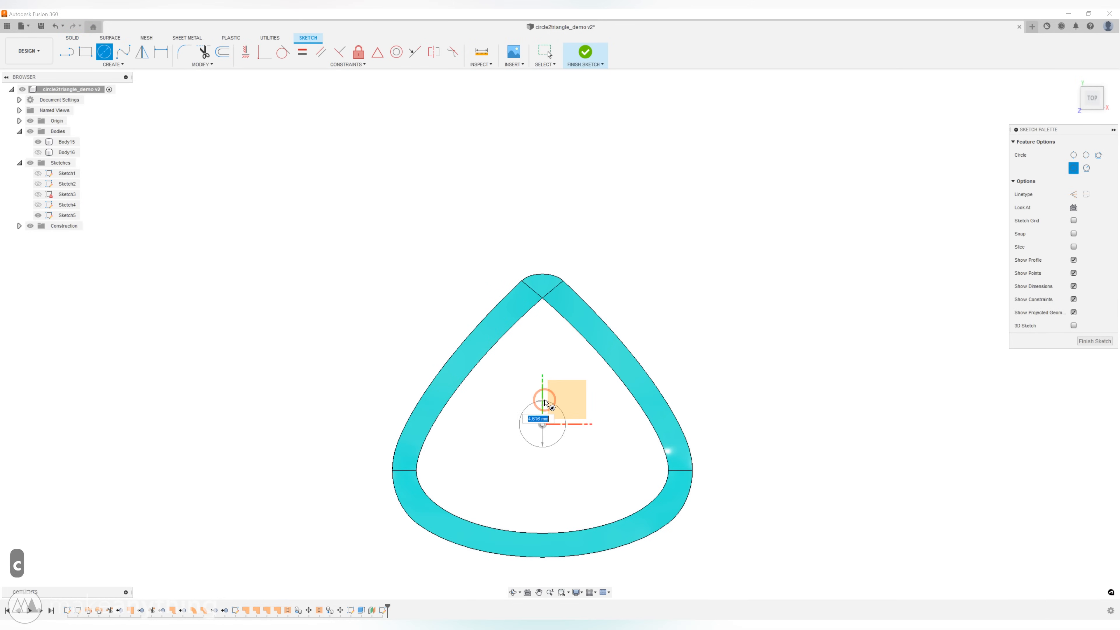
pyautogui.click(555, 454)
pyautogui.scroll(3, 554, 453)
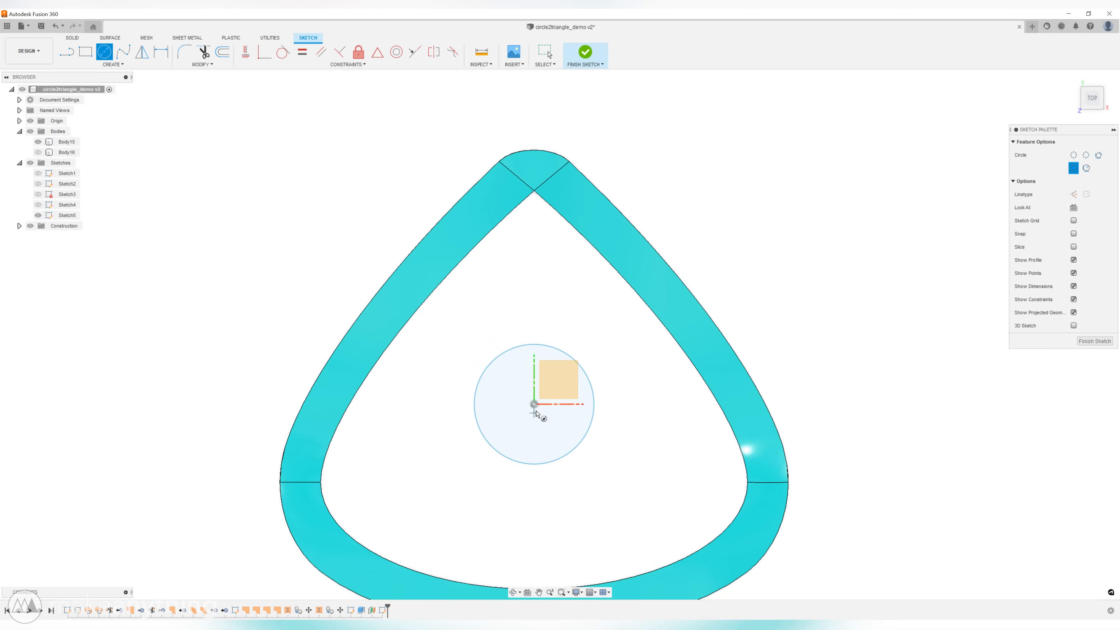
# Dimension the inner circle to a diameter of 3.376 mm.
pyautogui.press('d')
pyautogui.click(519, 382)
pyautogui.click(646, 405)
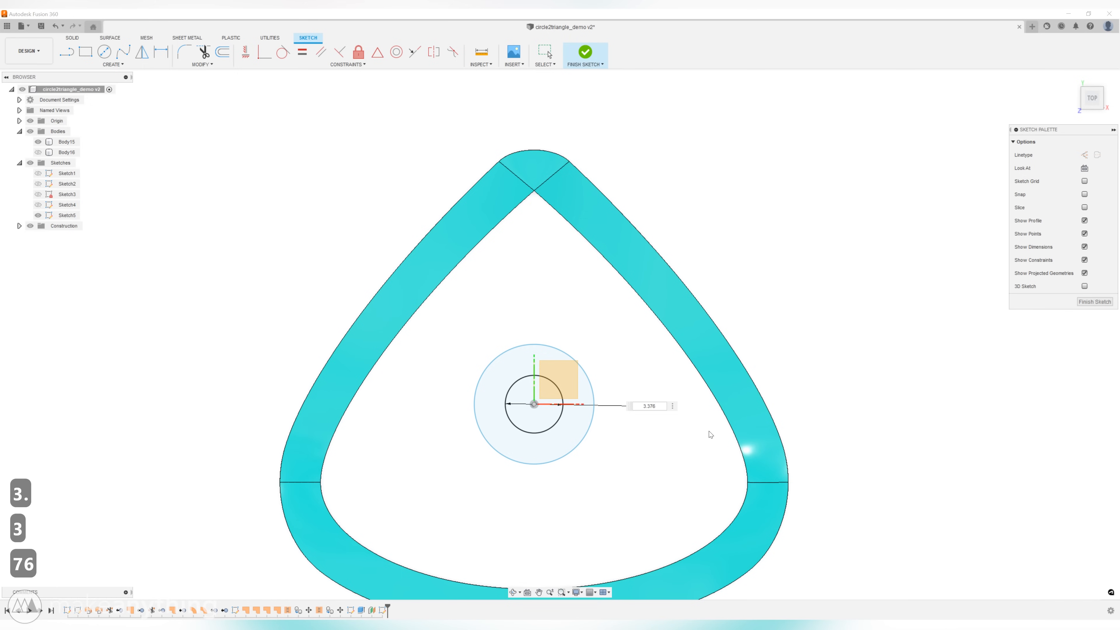
pyautogui.write('3.376')
pyautogui.press('Return')
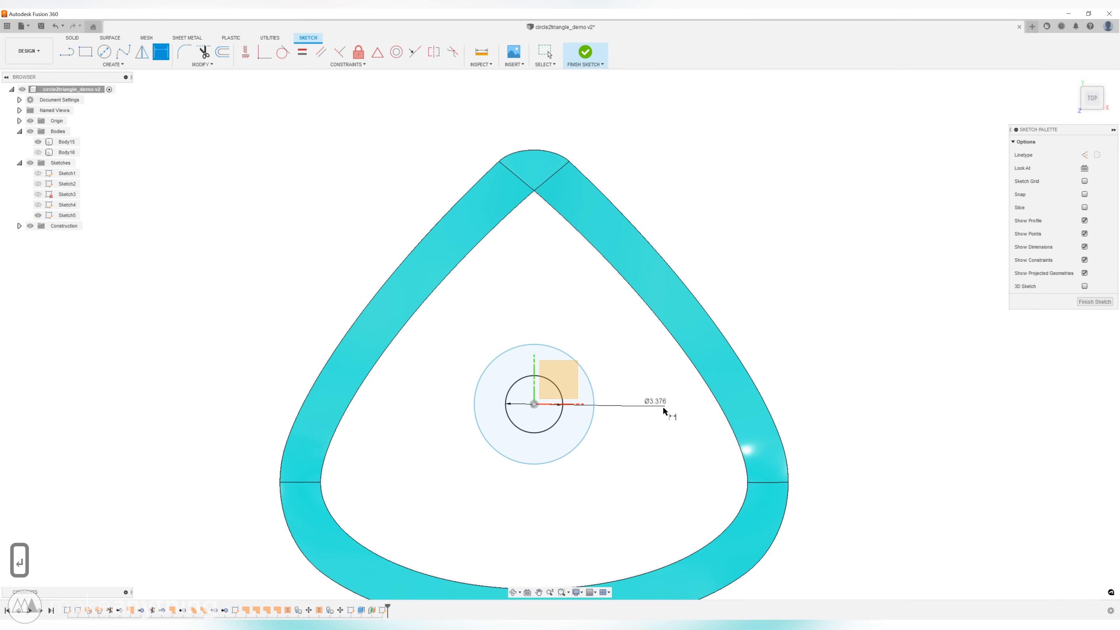
# Dimension the distance between the inner and outer circles to 1.6 mm.
pyautogui.click(557, 427)
pyautogui.click(583, 439)
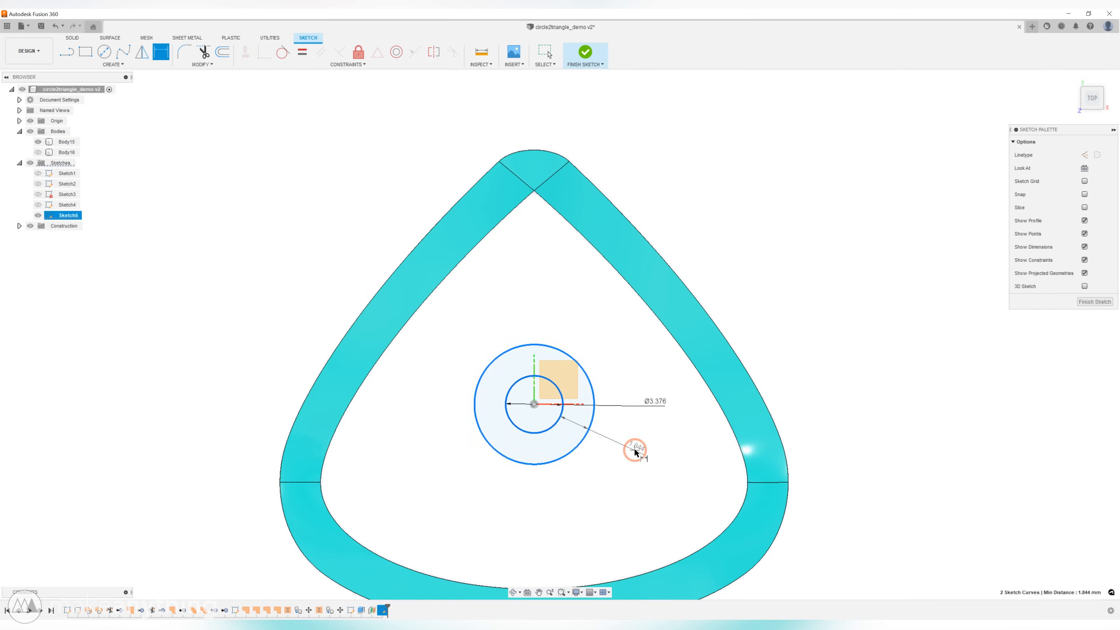
pyautogui.click(640, 447)
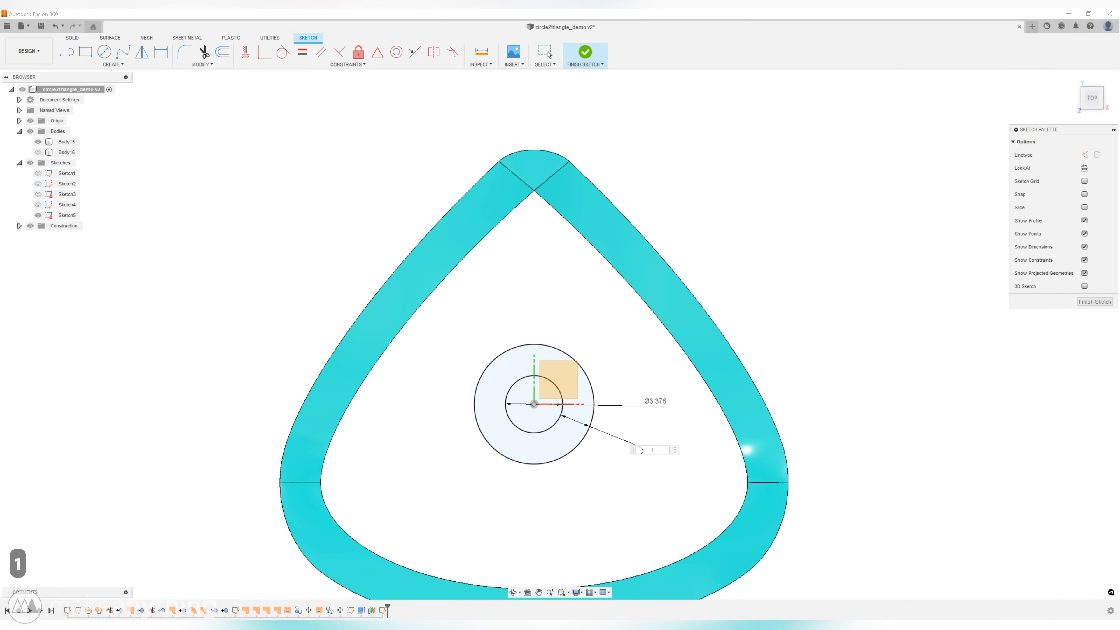
pyautogui.write('1.6')
pyautogui.press('Return')
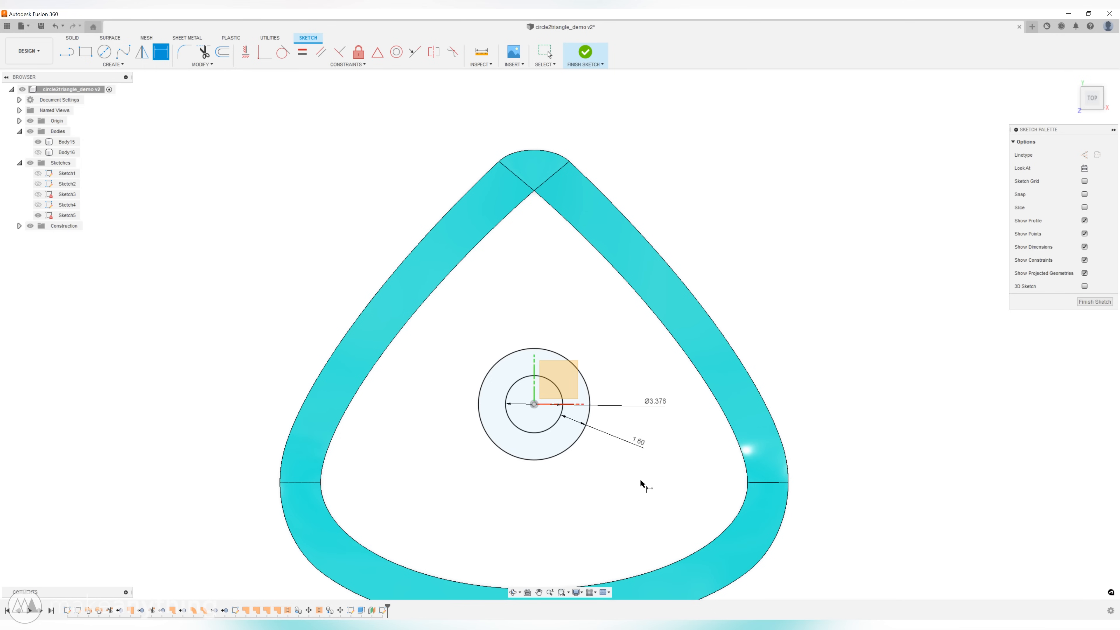
# Draw two lines from the circle centre: a diagonal about 14.8 mm long across the upper-left wall and a vertical one down past the bottom wall.
pyautogui.scroll(-1, 641, 484)
pyautogui.press('l')
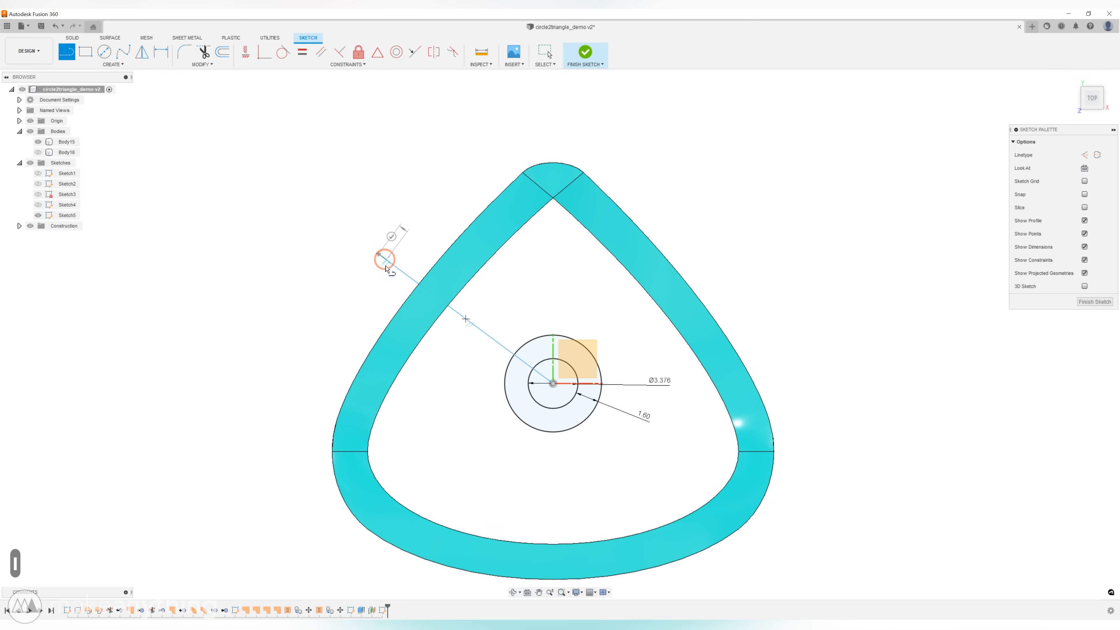
pyautogui.press('Escape')
pyautogui.press('l')
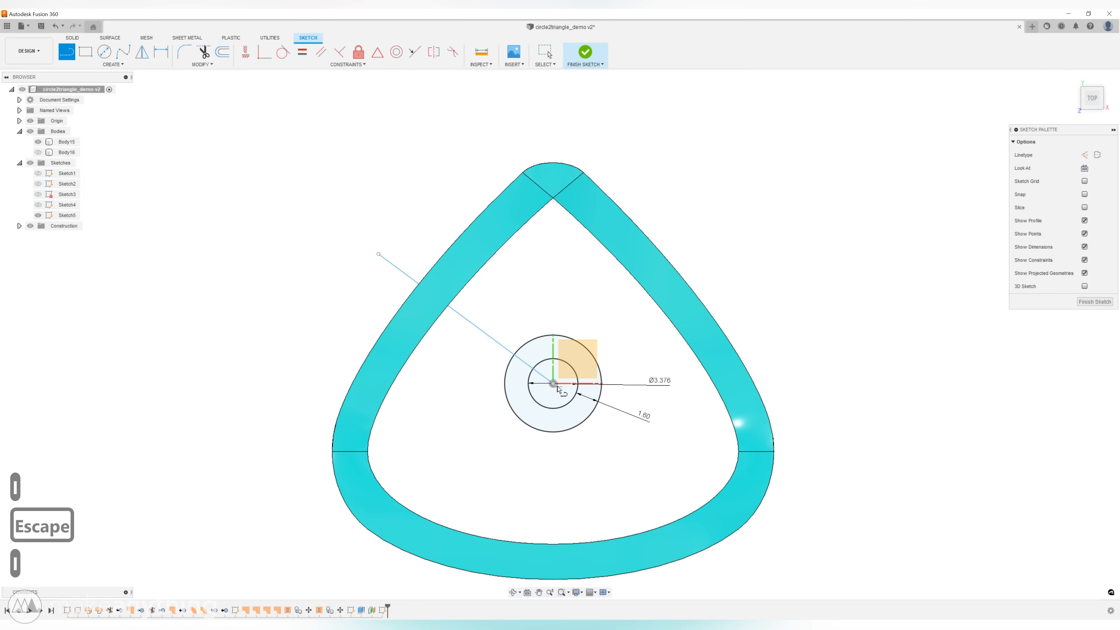
pyautogui.click(553, 384)
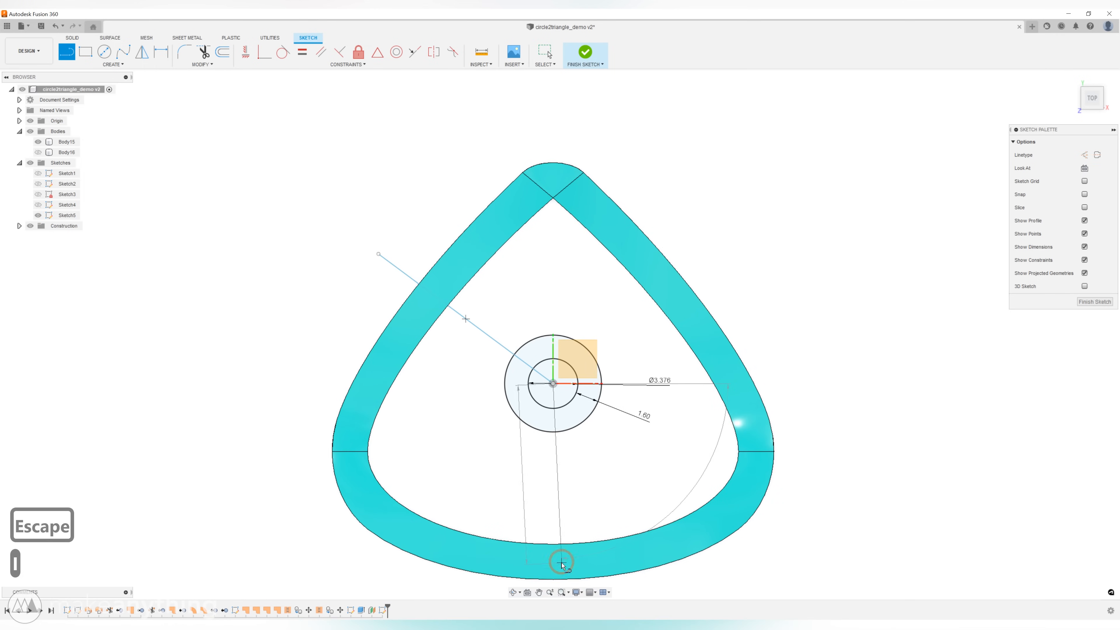
pyautogui.click(554, 584)
pyautogui.press('Escape')
# Offset the diagonal line by 2 mm and again by 2.1 mm on its upper side.
pyautogui.keyDown('ctrl'); pyautogui.moveTo(639, 394); pyautogui.dragTo(636, 385, button='middle'); pyautogui.keyUp('ctrl')
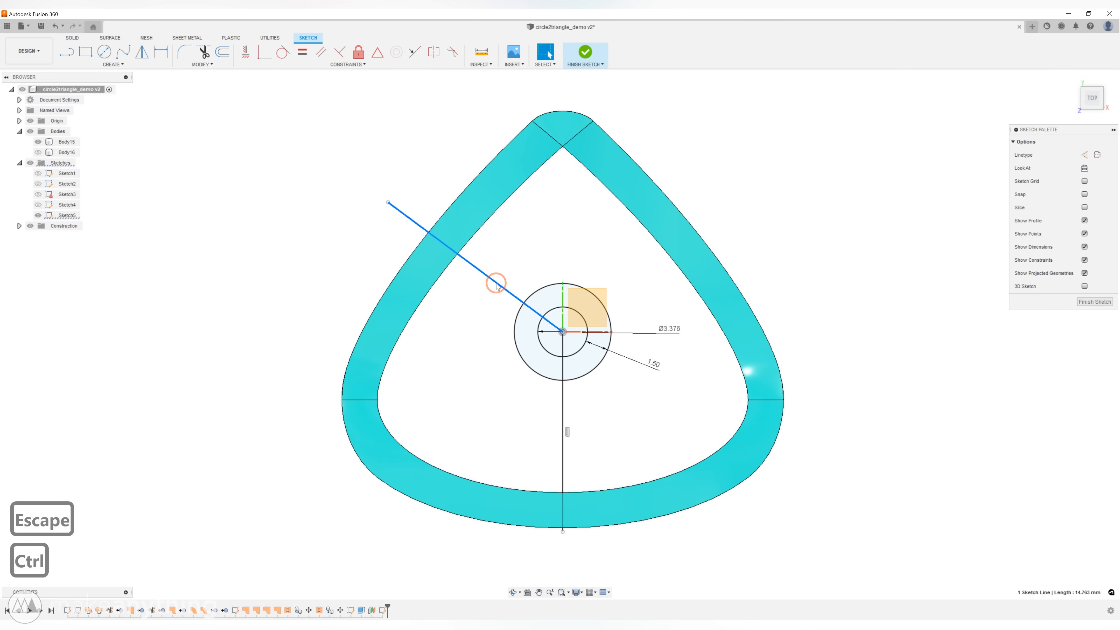
pyautogui.write('o2')
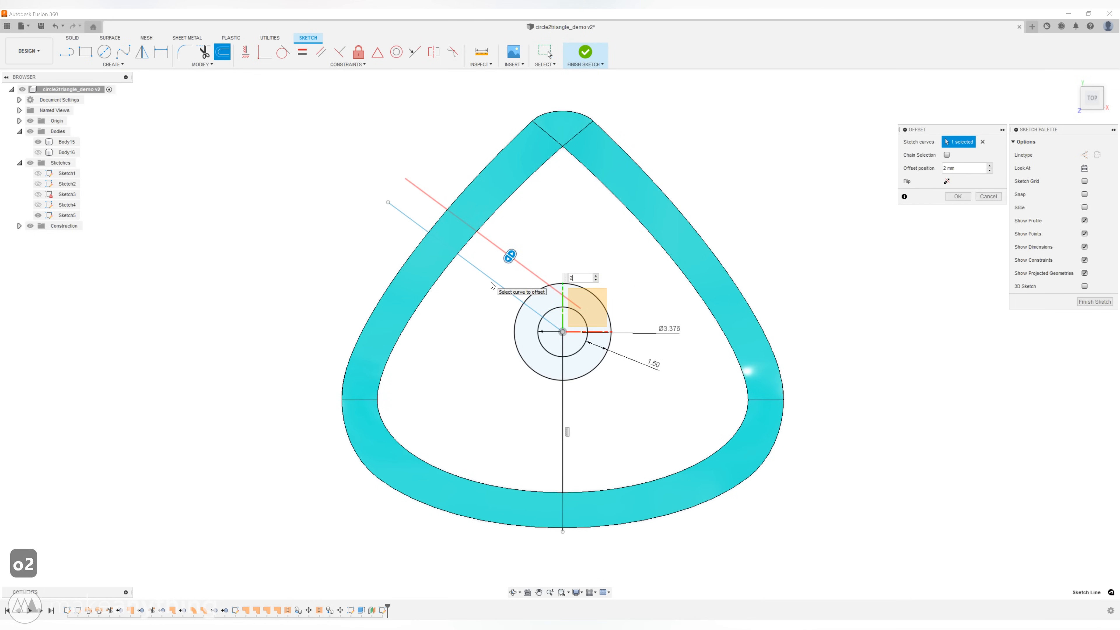
pyautogui.press('Return')
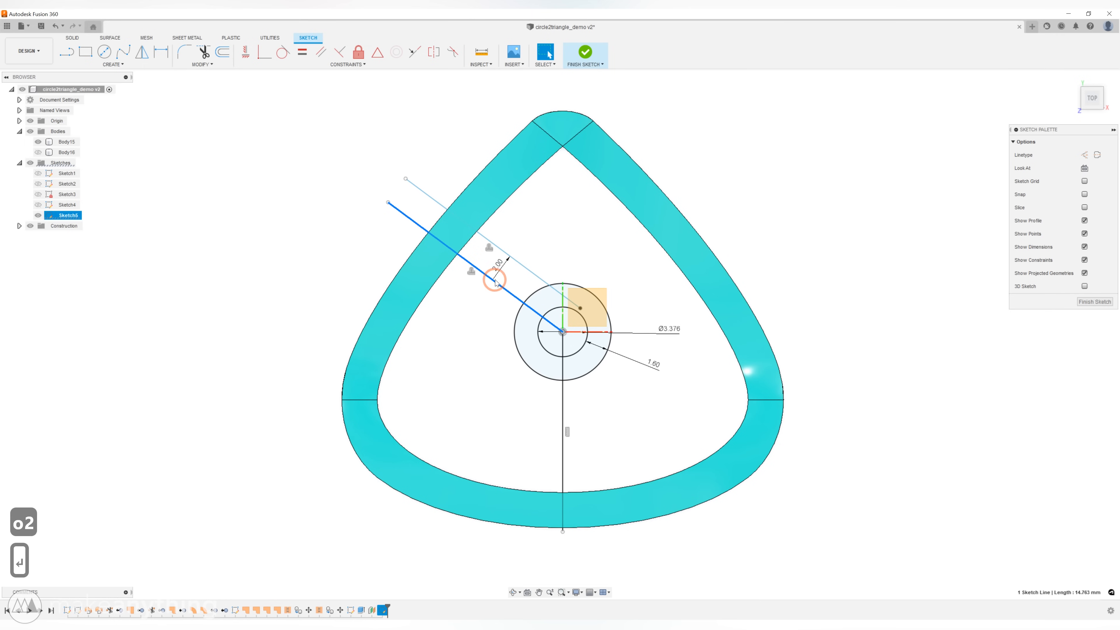
pyautogui.press('o')
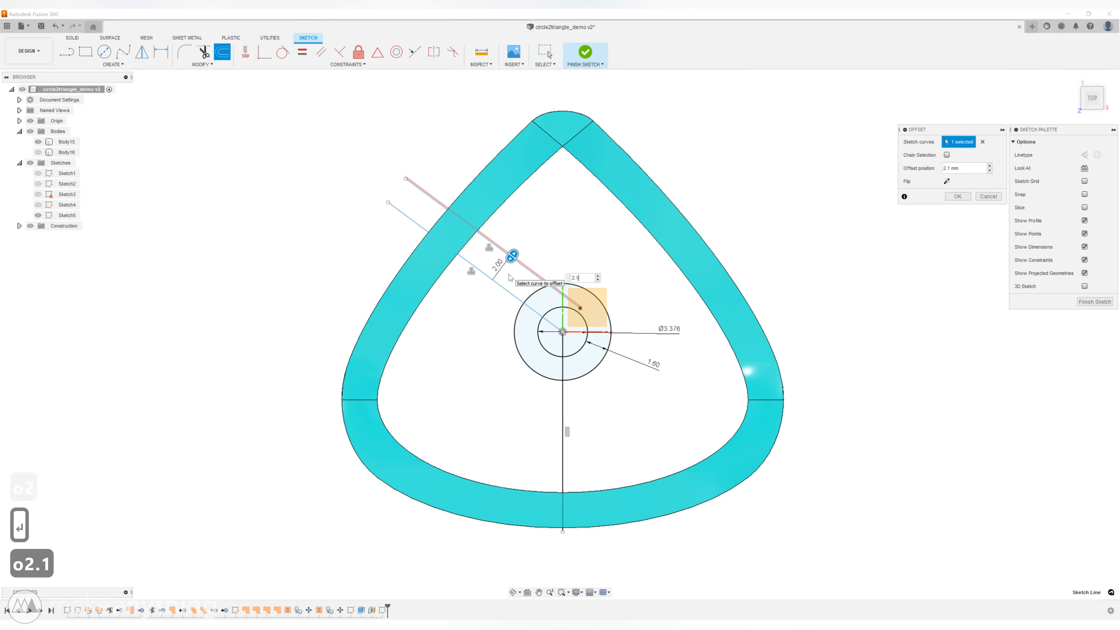
pyautogui.press('Return')
# Offset the diagonal line by -2 mm and -2.1 mm on its lower side.
pyautogui.press('o')
pyautogui.click(517, 291)
pyautogui.write('-2')
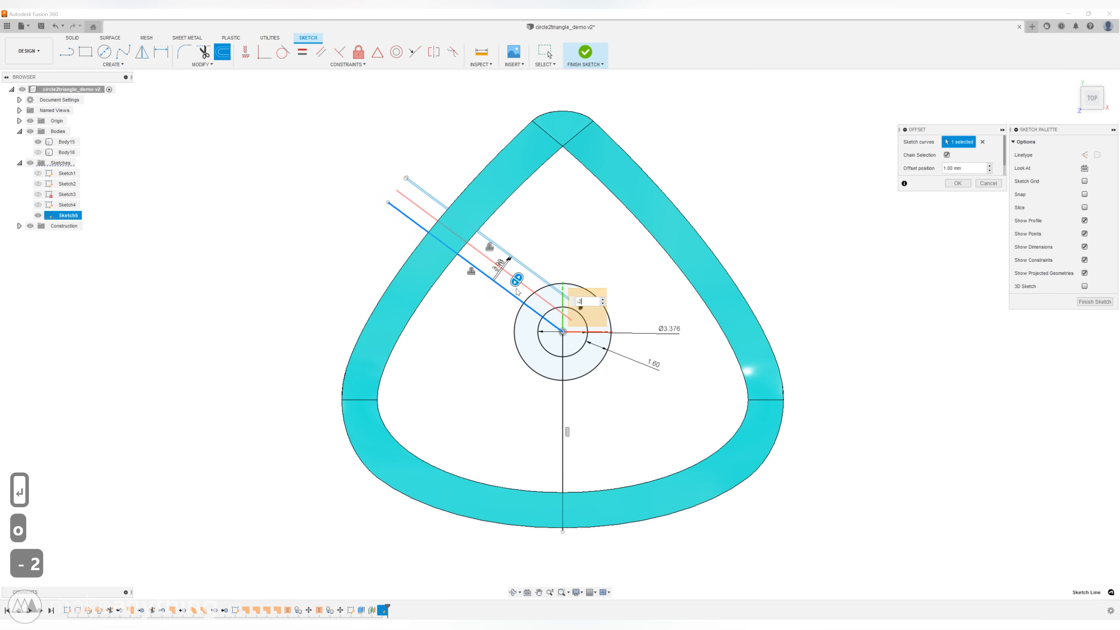
pyautogui.press('Return')
pyautogui.write('o-')
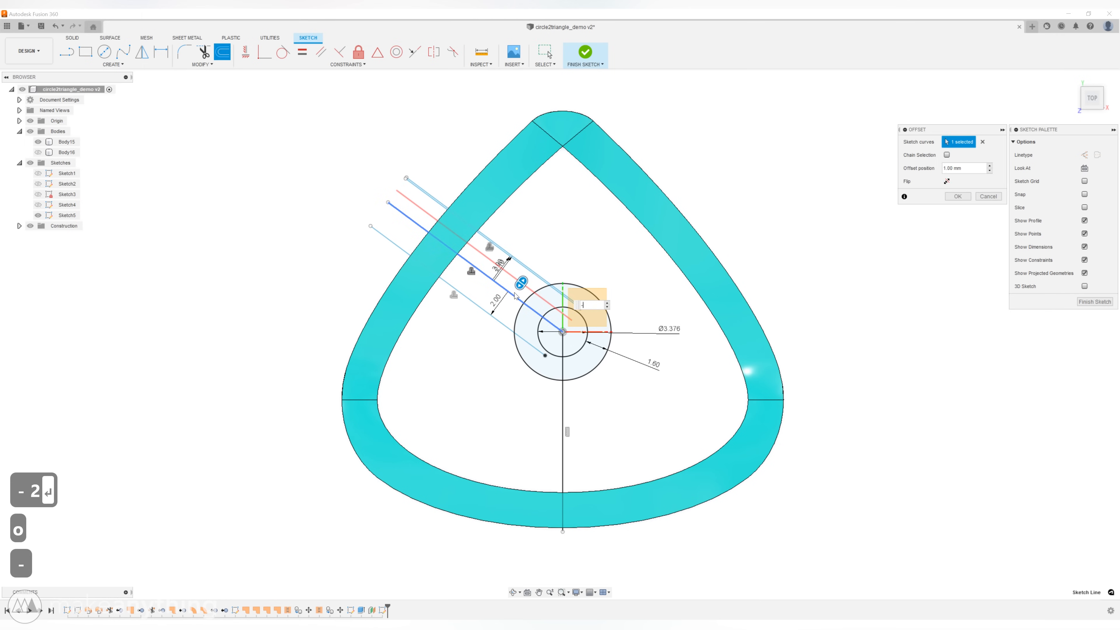
pyautogui.write('2.1')
pyautogui.press('Return')
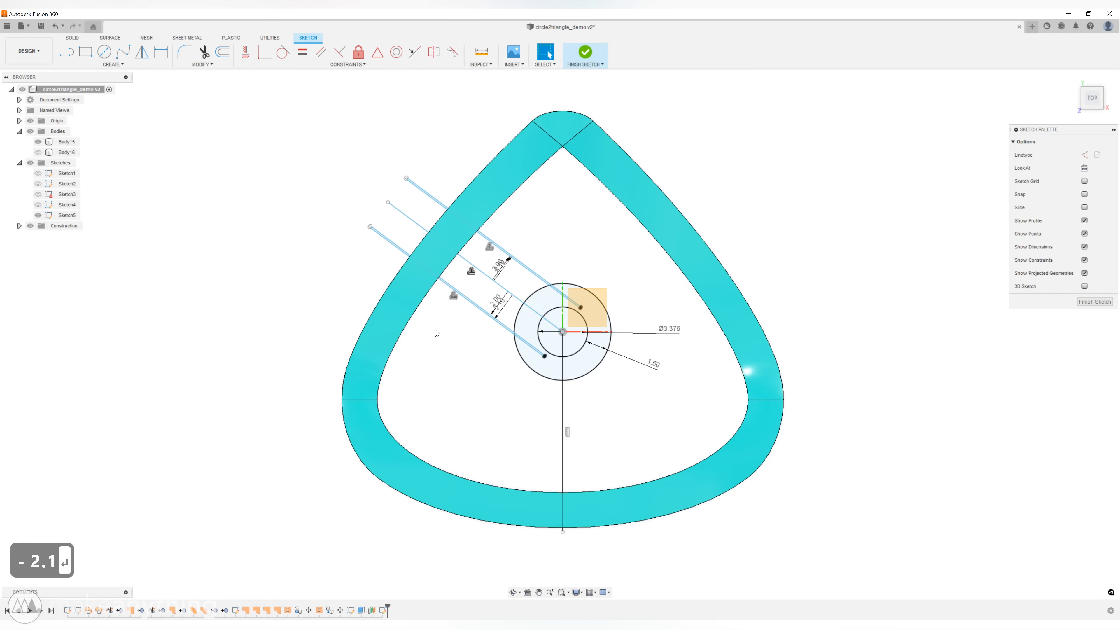
# Project the inner edges of the cyan body's rounded-triangle wall into the sketch.
pyautogui.press('o')
pyautogui.press('p')
pyautogui.click(415, 315)
pyautogui.click(608, 489)
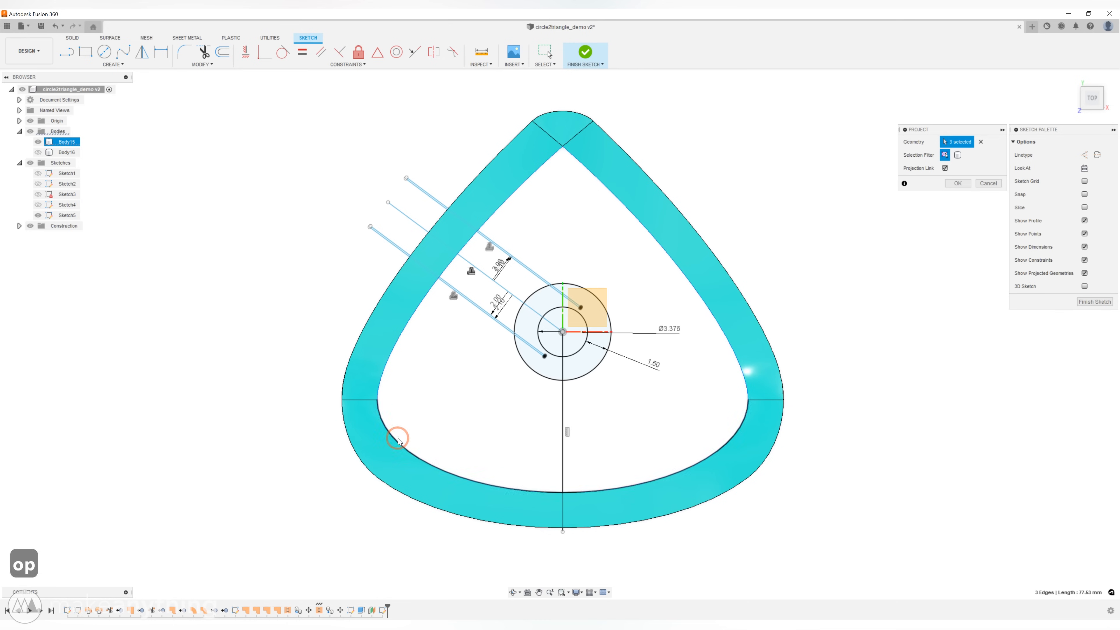
pyautogui.press('Return')
# Offset the projected inner wall outline outward by 0.4 mm and again by 0.5 mm.
pyautogui.click(406, 449)
pyautogui.press('o')
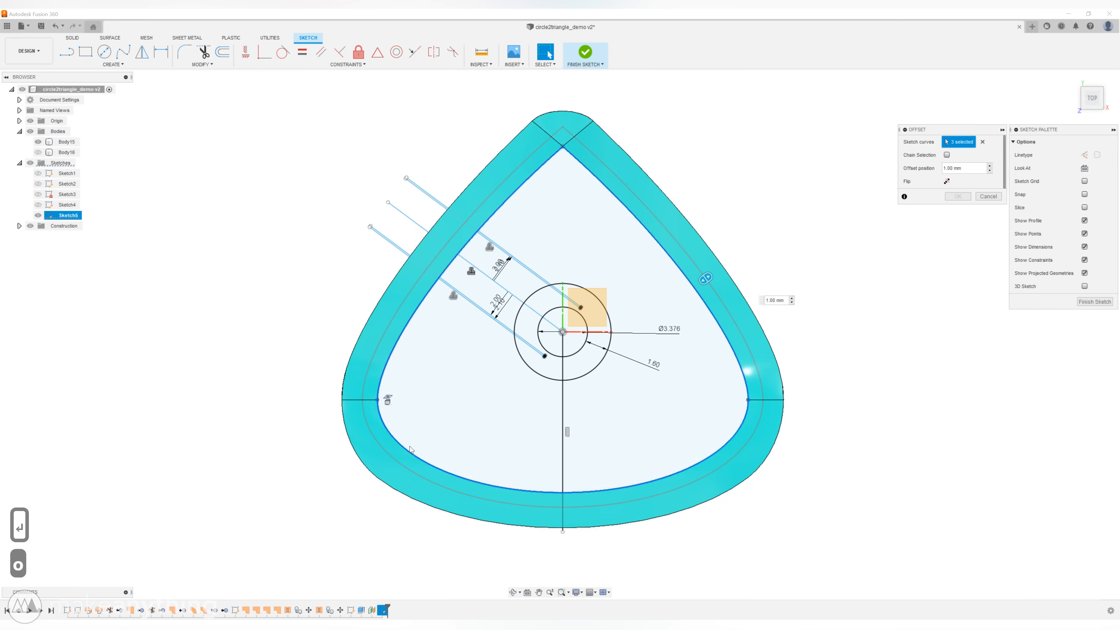
pyautogui.press('Return')
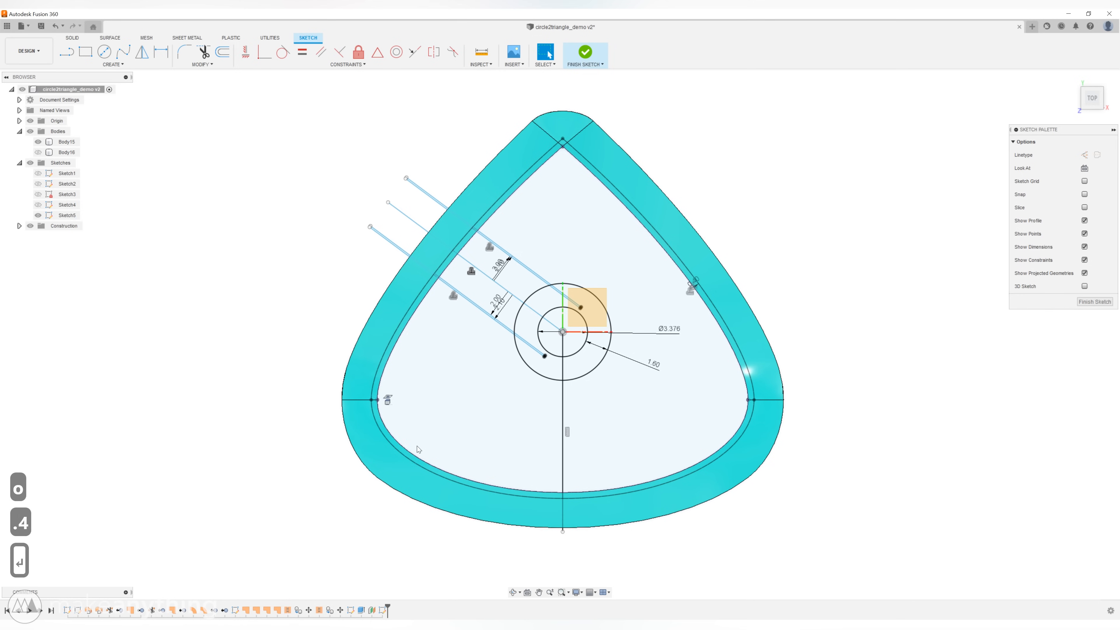
pyautogui.click(416, 454)
pyautogui.write('o')
pyautogui.write('.5')
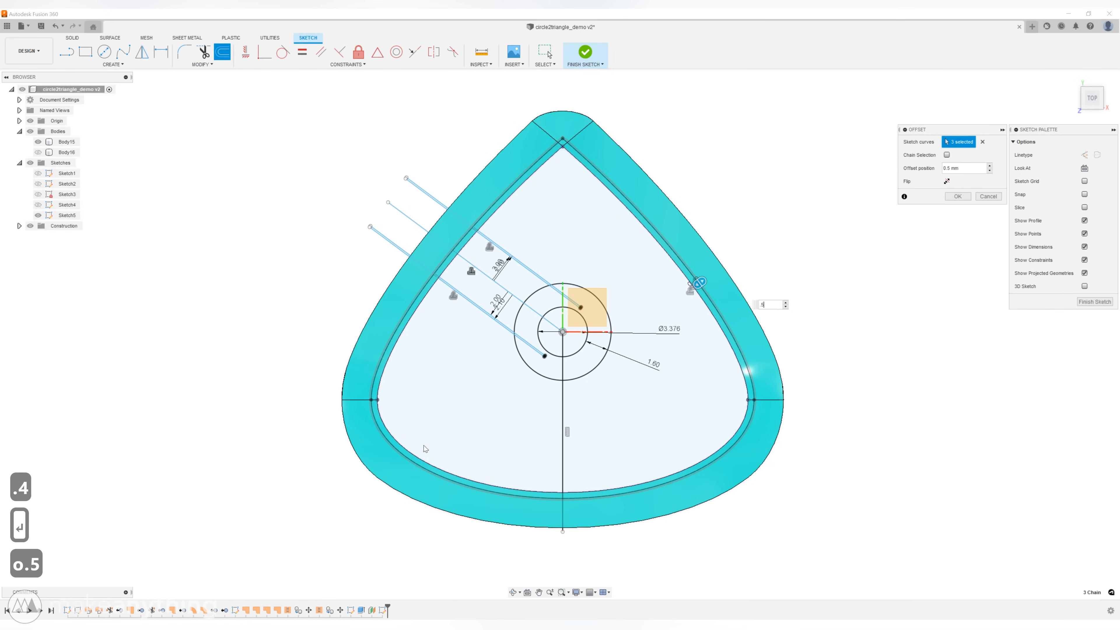
pyautogui.press('Return')
# Offset the vertical centre line by 2 mm and 2.1 mm on both sides.
pyautogui.click(563, 399)
pyautogui.press('o')
pyautogui.press('BackSpace')
pyautogui.write('2.1')
pyautogui.press('Return')
pyautogui.write('o-2')
pyautogui.press('Return')
# Mirror the four diagonal offset lines about the vertical centre line.
pyautogui.keyDown('ctrl'); pyautogui.click(526, 195); pyautogui.keyUp('ctrl')
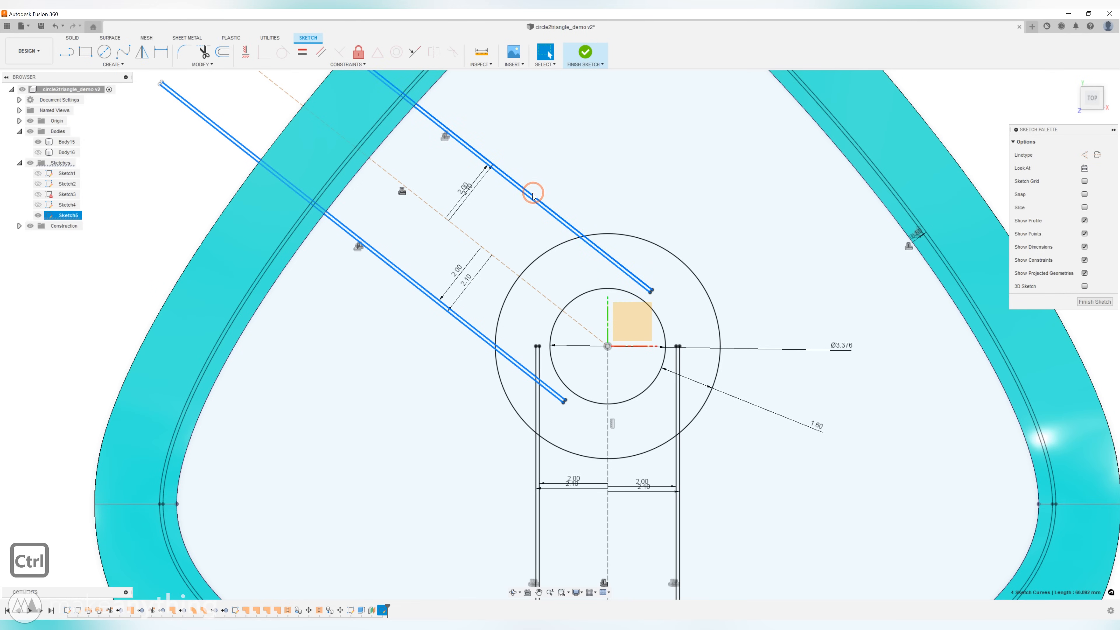
pyautogui.click(123, 66)
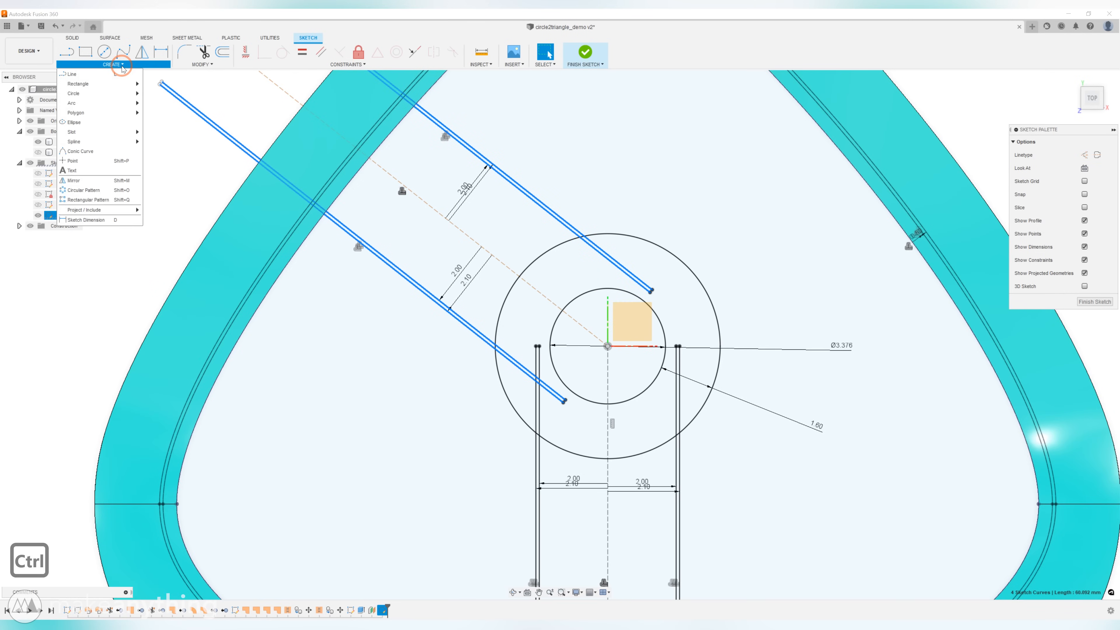
pyautogui.click(95, 180)
pyautogui.click(612, 426)
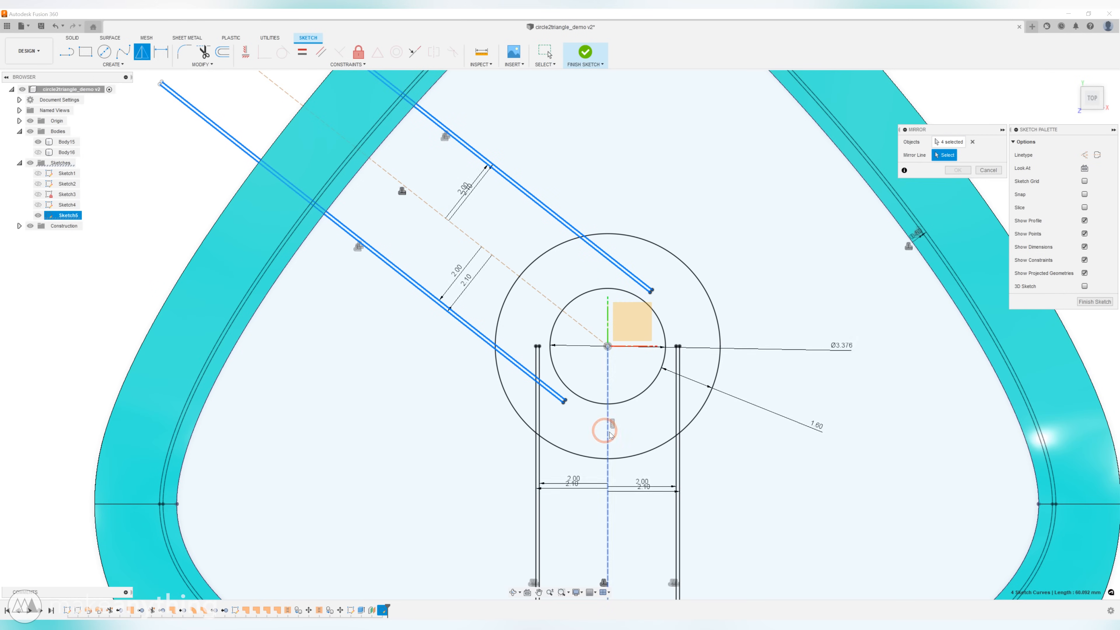
pyautogui.scroll(-3, 615, 428)
pyautogui.click(956, 171)
pyautogui.scroll(-2, 742, 423)
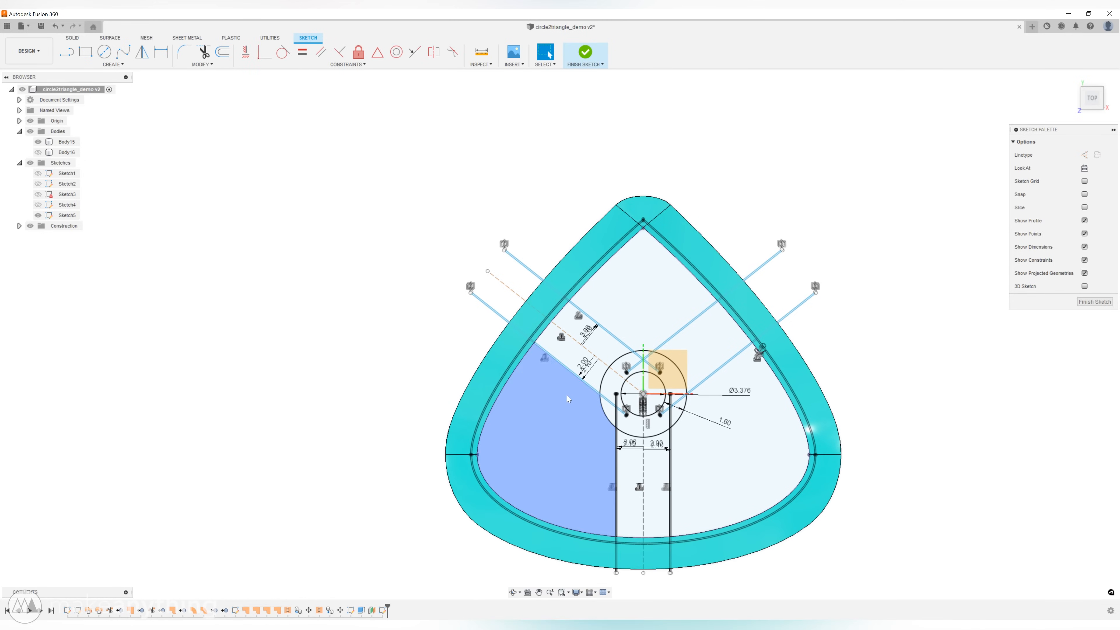
# Extrude-cut the three rib profiles, including their clearance strips and the parts overlapping the wall, 1.2 mm into the cyan body.
pyautogui.press('e')
pyautogui.scroll(5, 537, 340)
pyautogui.keyDown('ctrl'); pyautogui.click(517, 372); pyautogui.keyUp('ctrl')
pyautogui.keyDown('ctrl'); pyautogui.click(515, 347); pyautogui.keyUp('ctrl')
pyautogui.keyDown('ctrl'); pyautogui.click(729, 123); pyautogui.keyUp('ctrl')
pyautogui.keyDown('ctrl'); pyautogui.click(570, 380); pyautogui.keyUp('ctrl')
pyautogui.moveTo(570, 381); pyautogui.dragTo(205, 345, button='middle')
pyautogui.keyDown('ctrl'); pyautogui.click(911, 211); pyautogui.keyUp('ctrl')
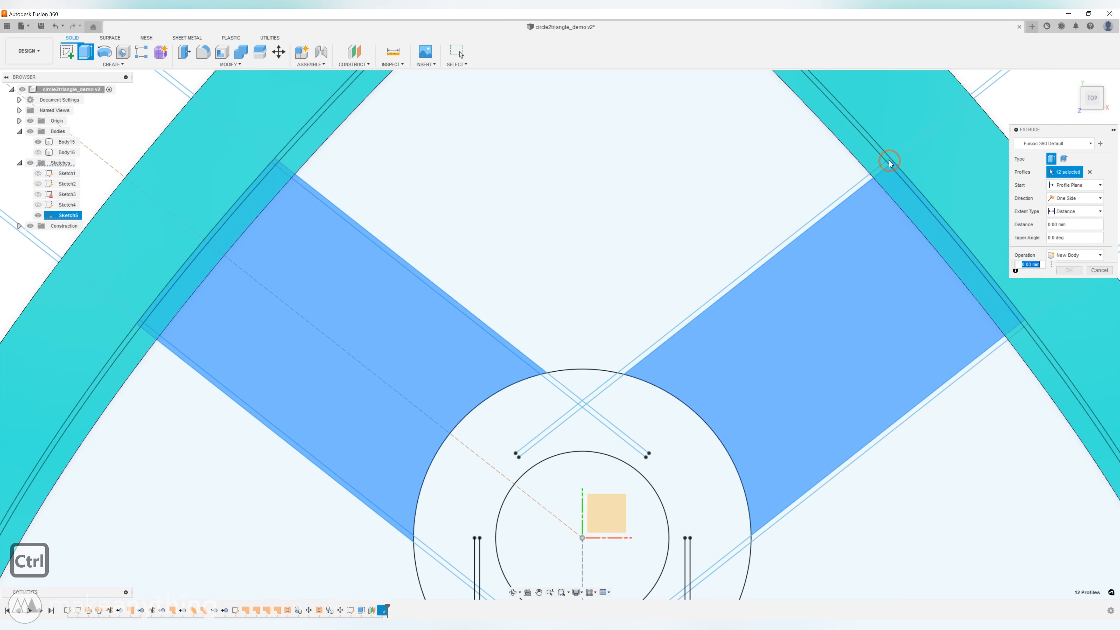
pyautogui.keyDown('ctrl'); pyautogui.click(859, 184); pyautogui.keyUp('ctrl')
pyautogui.scroll(-2, 817, 229)
pyautogui.moveTo(687, 508); pyautogui.dragTo(759, 203, button='middle')
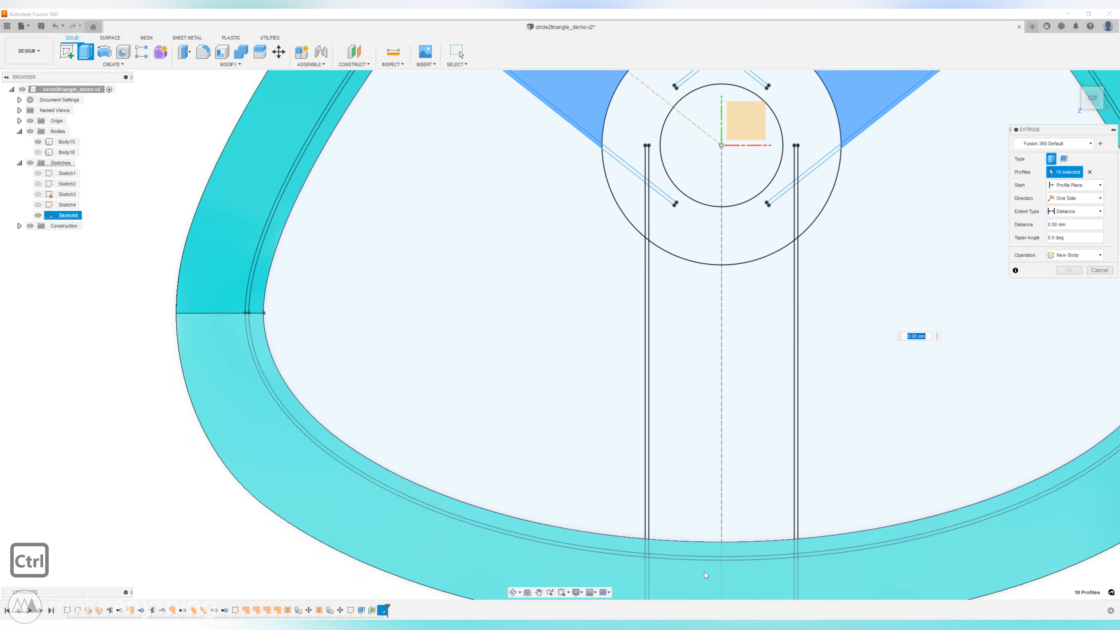
pyautogui.keyDown('ctrl'); pyautogui.click(652, 550); pyautogui.keyUp('ctrl')
pyautogui.keyDown('ctrl'); pyautogui.click(660, 533); pyautogui.keyUp('ctrl')
pyautogui.keyDown('ctrl'); pyautogui.click(646, 533); pyautogui.keyUp('ctrl')
pyautogui.keyDown('ctrl'); pyautogui.click(794, 530); pyautogui.keyUp('ctrl')
pyautogui.keyDown('ctrl'); pyautogui.click(796, 546); pyautogui.keyUp('ctrl')
pyautogui.keyDown('ctrl'); pyautogui.click(796, 556); pyautogui.keyUp('ctrl')
pyautogui.keyDown('ctrl'); pyautogui.click(796, 527); pyautogui.keyUp('ctrl')
pyautogui.keyDown('ctrl'); pyautogui.click(787, 505); pyautogui.keyUp('ctrl')
pyautogui.keyDown('shift'); pyautogui.moveTo(806, 486); pyautogui.dragTo(785, 436, button='middle'); pyautogui.keyUp('shift')
pyautogui.write('1.2')
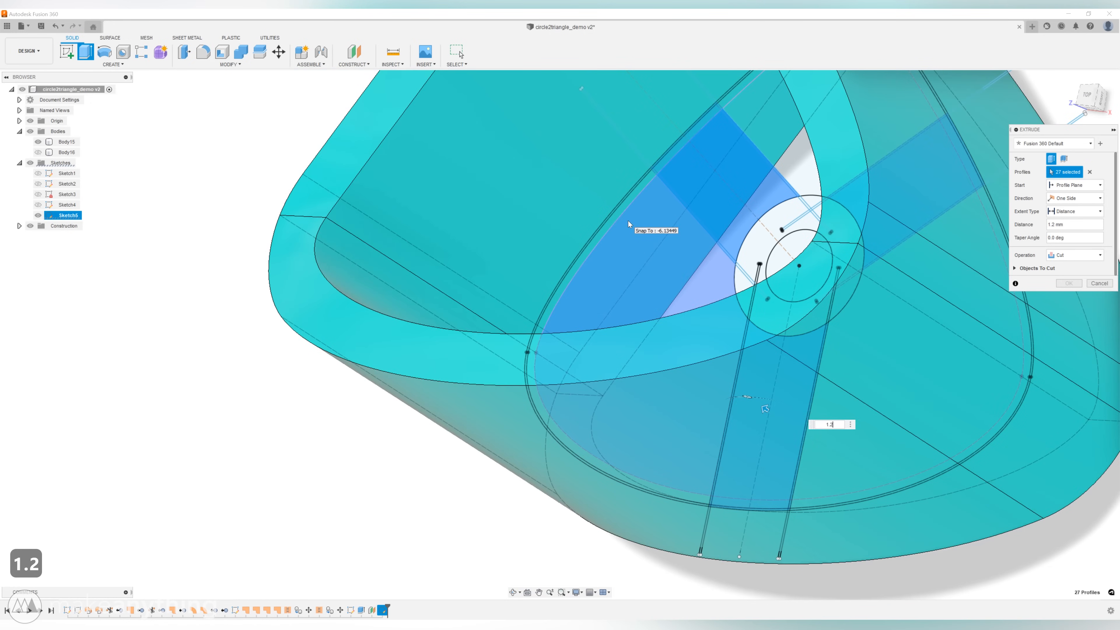
pyautogui.keyDown('shift'); pyautogui.moveTo(840, 254); pyautogui.dragTo(725, 277, button='middle'); pyautogui.keyUp('shift')
pyautogui.scroll(-4, 725, 277)
pyautogui.press('Return')
# Chamfer the upper edge of each of the three slots in the inner wall by 0.499 mm.
pyautogui.moveTo(950, 430)
pyautogui.keyDown('shift'); pyautogui.mouseDown(button='middle')
pyautogui.moveTo(904, 415)
pyautogui.moveTo(732, 412)
pyautogui.moveTo(655, 430)
pyautogui.moveTo(818, 421)
pyautogui.moveTo(778, 404)
pyautogui.mouseUp(button='middle'); pyautogui.keyUp('shift')
pyautogui.scroll(5, 819, 421)
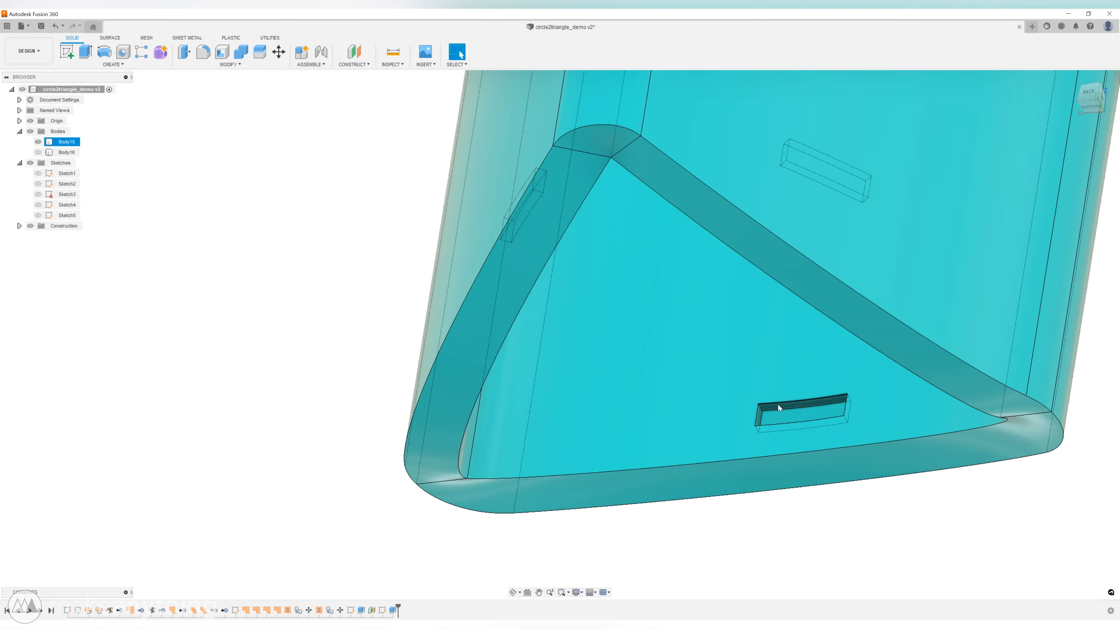
pyautogui.scroll(3, 785, 399)
pyautogui.press('/')
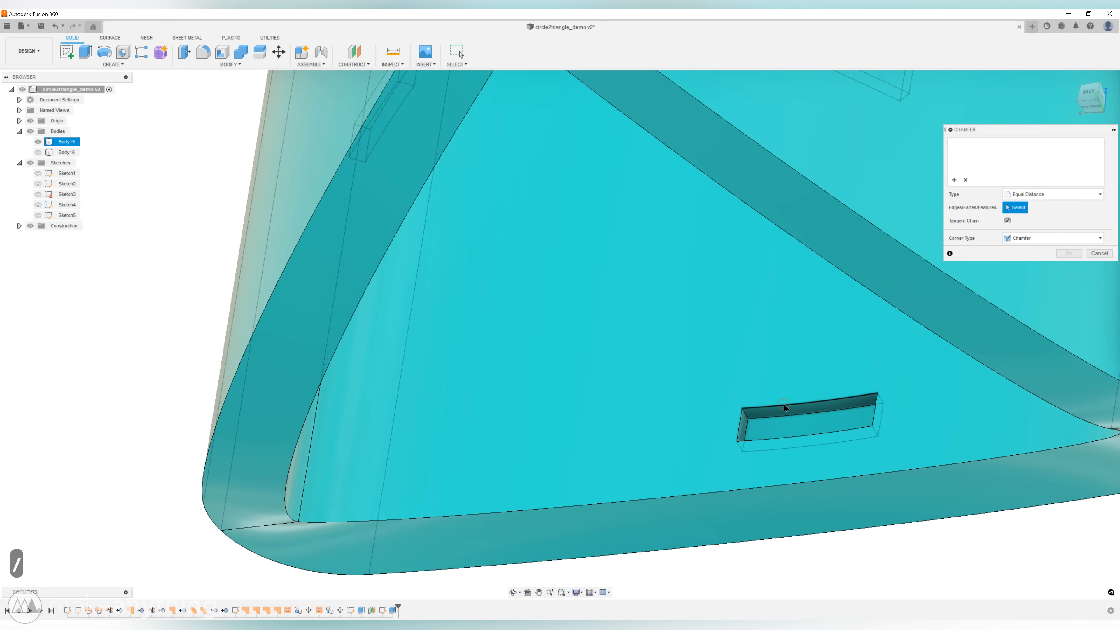
pyautogui.click(784, 405)
pyautogui.write('.5')
pyautogui.scroll(-3, 727, 399)
pyautogui.keyDown('shift'); pyautogui.moveTo(728, 399); pyautogui.dragTo(542, 453, button='middle'); pyautogui.keyUp('shift')
pyautogui.keyDown('ctrl'); pyautogui.click(531, 471); pyautogui.keyUp('ctrl')
pyautogui.keyDown('ctrl'); pyautogui.click(348, 457); pyautogui.keyUp('ctrl')
pyautogui.keyDown('shift'); pyautogui.moveTo(455, 455); pyautogui.dragTo(494, 411, button='middle'); pyautogui.keyUp('shift')
pyautogui.write('.499')
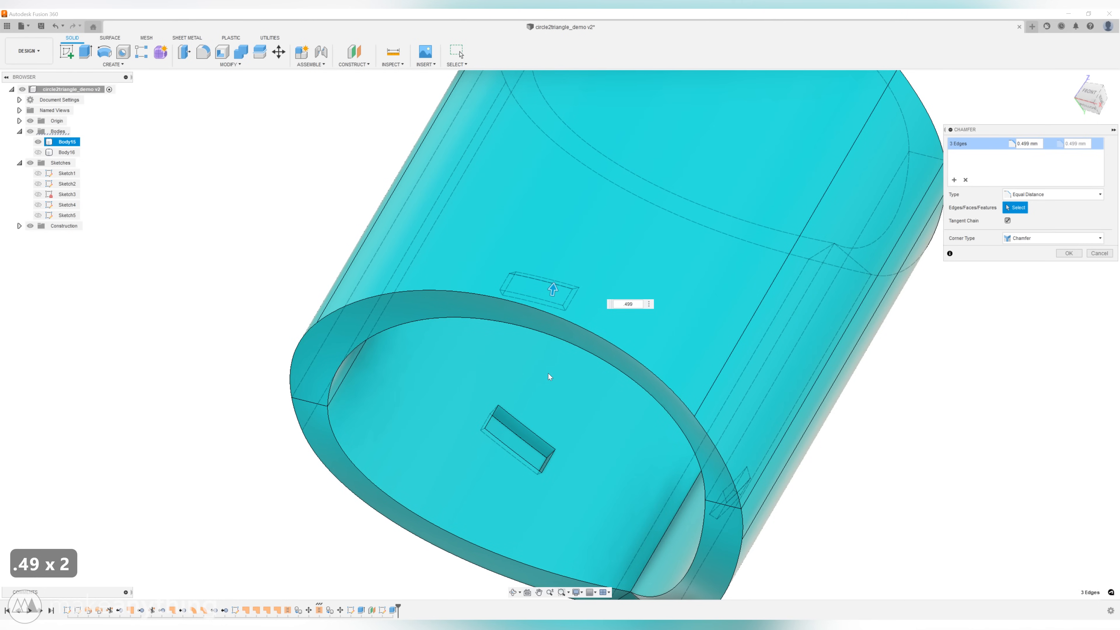
pyautogui.press('Return')
# Show the rib sketch Sketch5 again.
pyautogui.scroll(5, 498, 433)
pyautogui.keyDown('shift'); pyautogui.moveTo(583, 400); pyautogui.dragTo(608, 417, button='middle'); pyautogui.keyUp('shift')
pyautogui.scroll(-10, 607, 417)
pyautogui.click(229, 299)
pyautogui.click(38, 215)
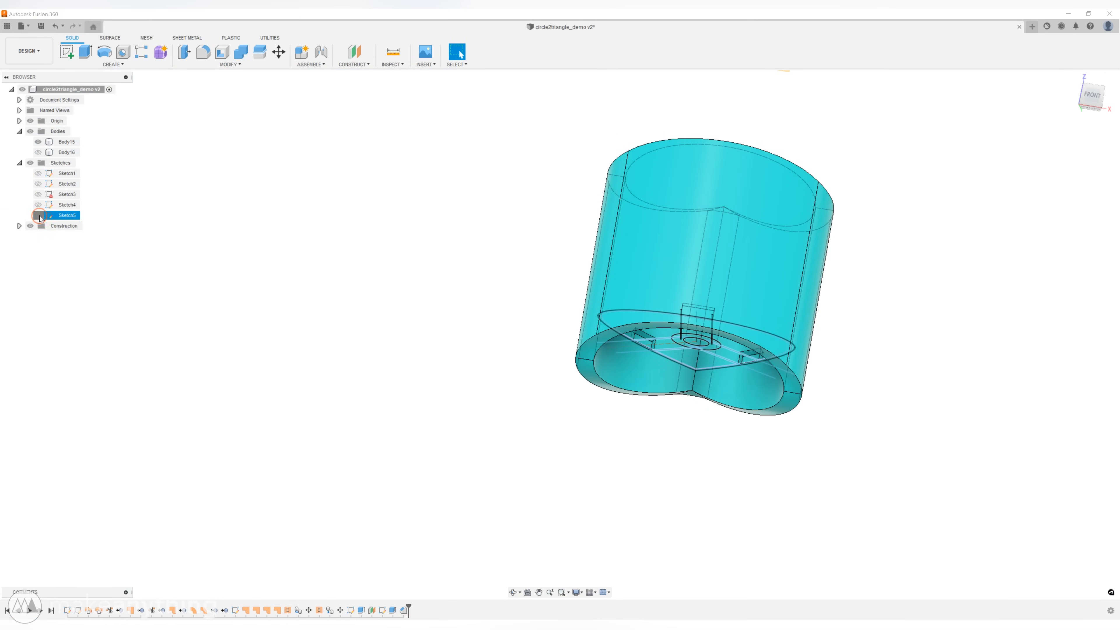
# Extrude the three ribs without the clearance strips, together with both hub circles, 1.2 mm as a new body.
pyautogui.moveTo(585, 453)
pyautogui.keyDown('shift'); pyautogui.mouseDown(button='middle')
pyautogui.moveTo(672, 462)
pyautogui.moveTo(749, 287)
pyautogui.moveTo(703, 242)
pyautogui.moveTo(789, 259)
pyautogui.mouseUp(button='middle'); pyautogui.keyUp('shift')
pyautogui.press('e')
pyautogui.scroll(5, 544, 241)
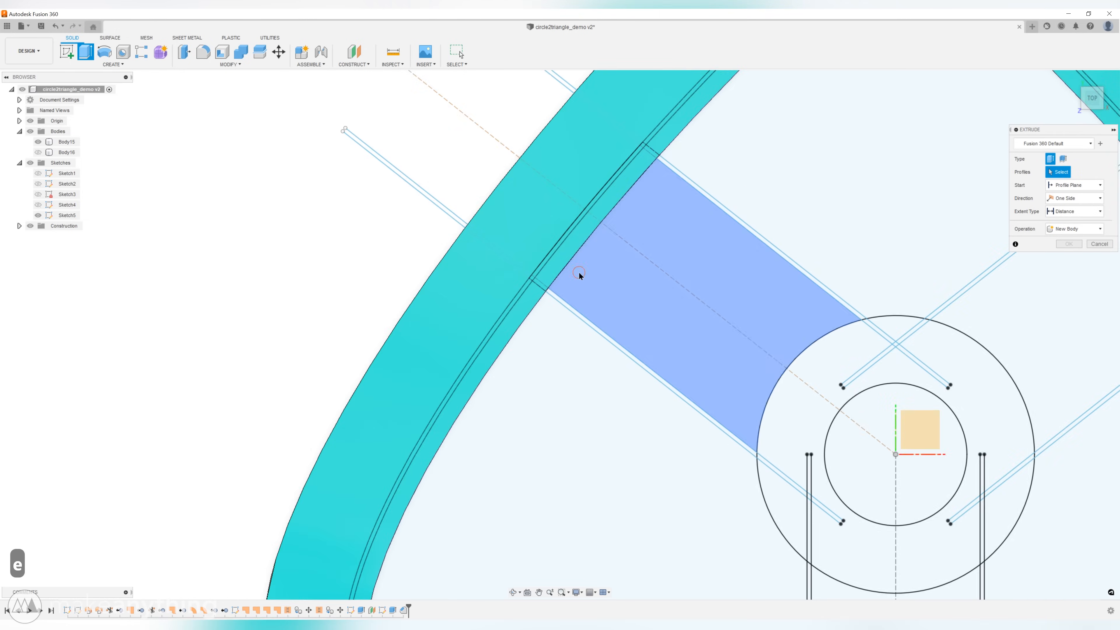
pyautogui.click(579, 272)
pyautogui.scroll(4, 555, 276)
pyautogui.keyDown('ctrl'); pyautogui.click(555, 262); pyautogui.keyUp('ctrl')
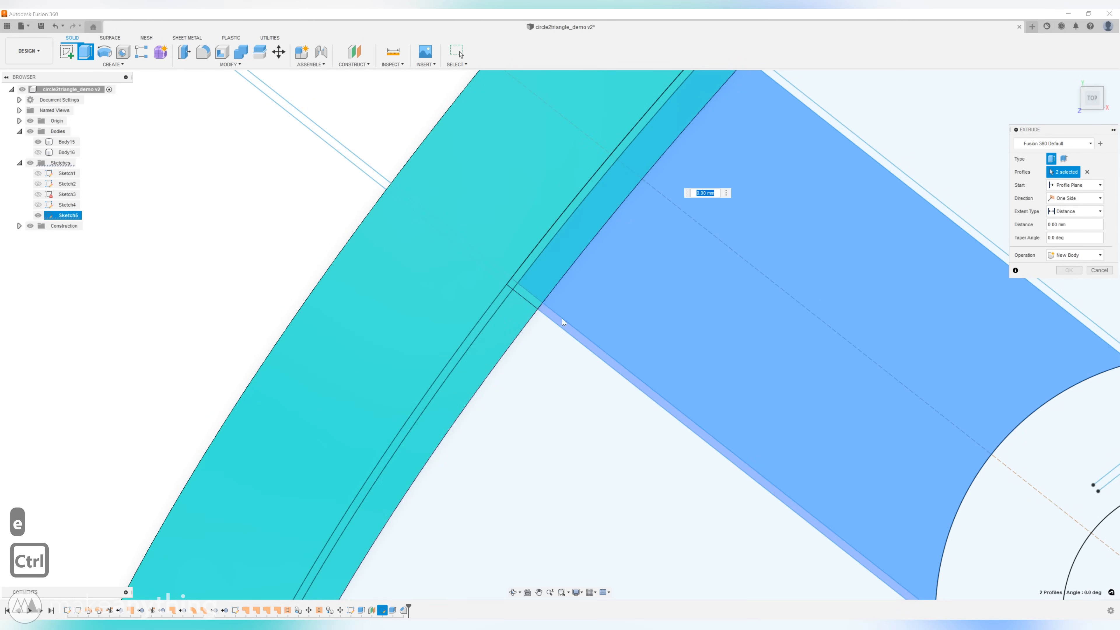
pyautogui.scroll(-5, 546, 309)
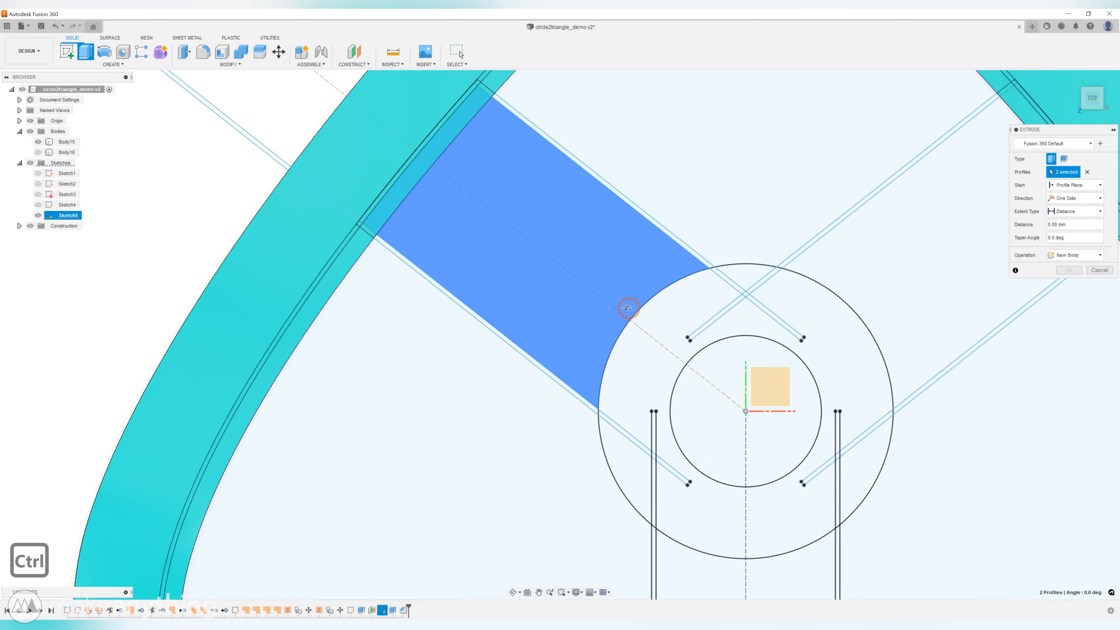
pyautogui.keyDown('ctrl'); pyautogui.click(762, 387); pyautogui.keyUp('ctrl')
pyautogui.keyDown('ctrl'); pyautogui.click(745, 569); pyautogui.keyUp('ctrl')
pyautogui.moveTo(804, 499); pyautogui.dragTo(565, 105, button='middle')
pyautogui.scroll(-5, 644, 423)
pyautogui.keyDown('ctrl'); pyautogui.click(644, 422); pyautogui.keyUp('ctrl')
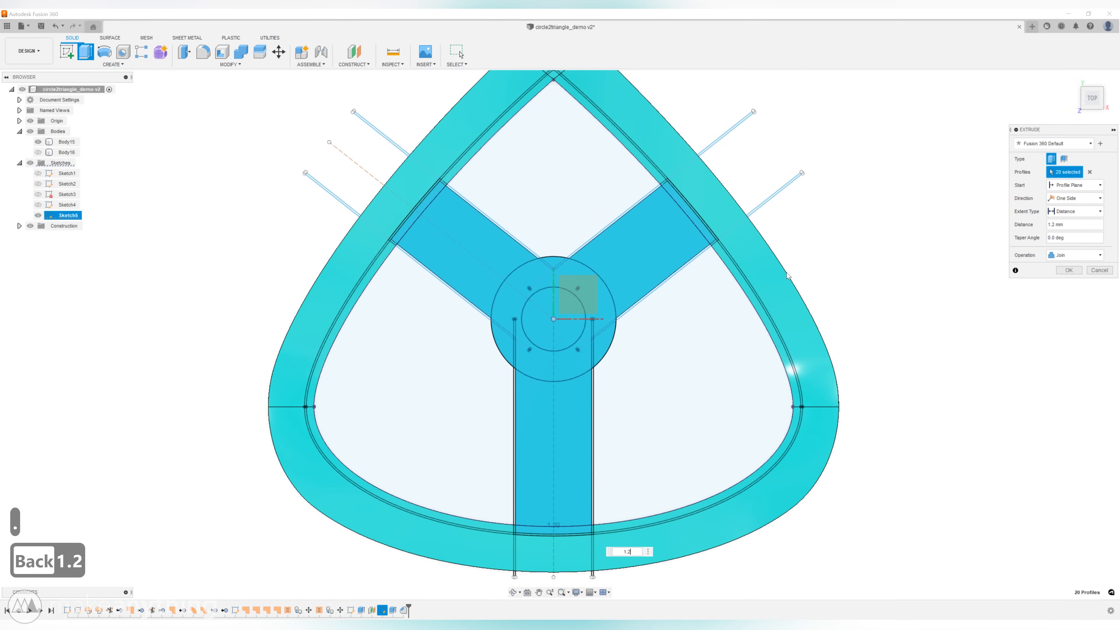
pyautogui.click(1071, 255)
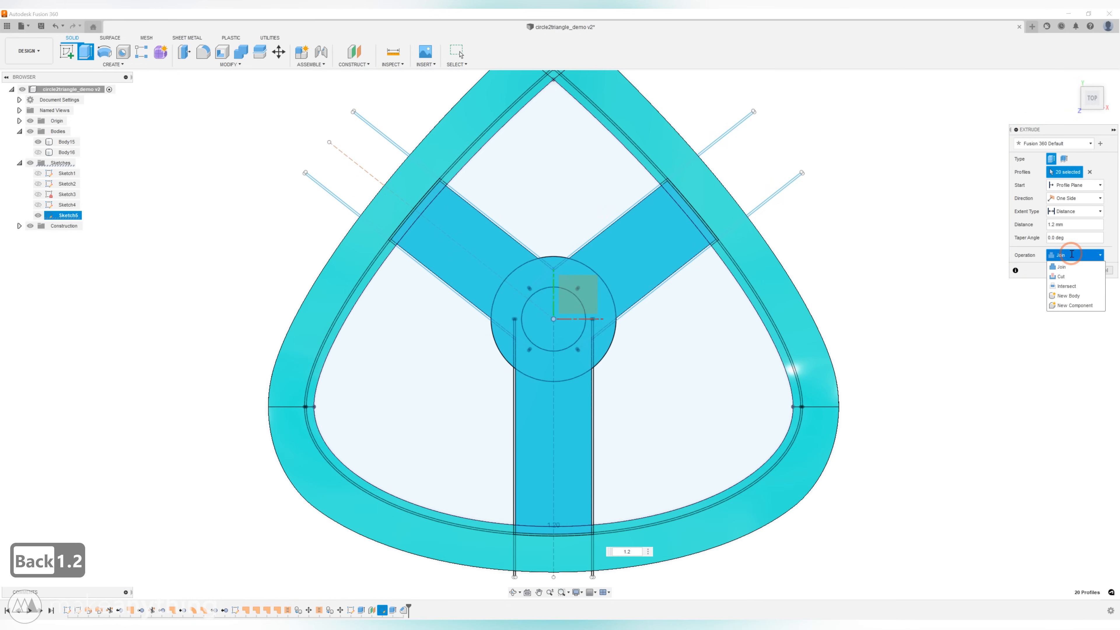
pyautogui.click(1070, 290)
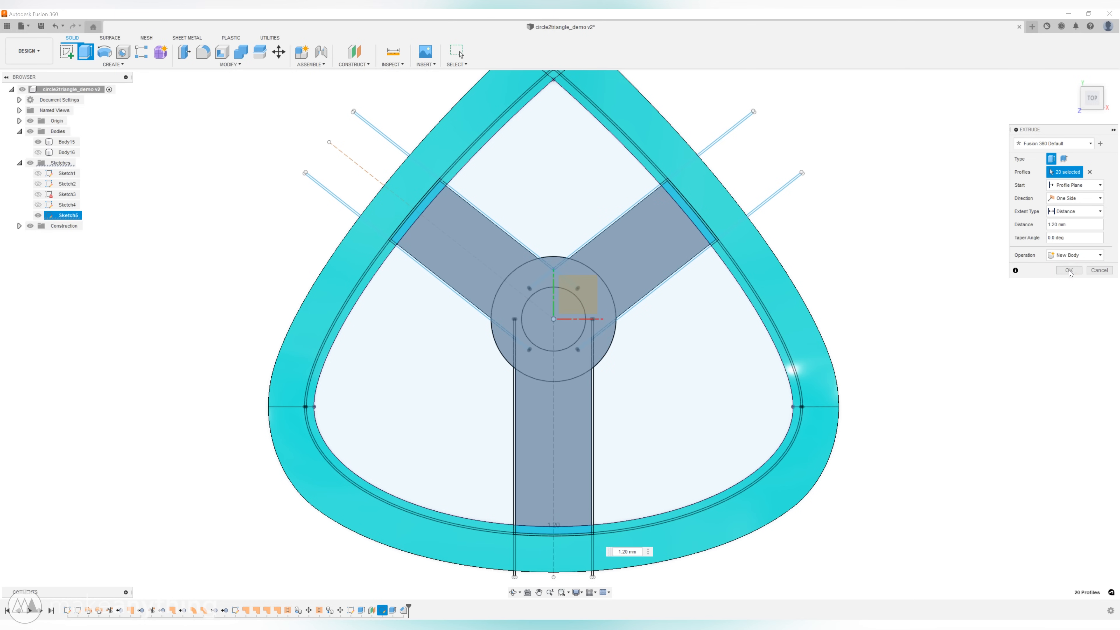
pyautogui.click(1005, 257)
# Apply an orange appearance to the new rib body and hide the rib sketch.
pyautogui.keyDown('shift'); pyautogui.moveTo(679, 391); pyautogui.dragTo(925, 298, button='middle'); pyautogui.keyUp('shift')
pyautogui.press('a')
pyautogui.doubleClick(1042, 207)
pyautogui.moveTo(902, 167); pyautogui.dragTo(920, 168)
pyautogui.click(914, 297)
pyautogui.moveTo(1042, 206)
pyautogui.mouseDown()
pyautogui.moveTo(1022, 224)
pyautogui.moveTo(66, 162)
pyautogui.mouseUp()
pyautogui.press('Escape')
pyautogui.click(38, 226)
# Hide the cyan body and show the rib sketch.
pyautogui.moveTo(265, 282)
pyautogui.keyDown('shift'); pyautogui.mouseDown(button='middle')
pyautogui.moveTo(277, 350)
pyautogui.moveTo(238, 265)
pyautogui.moveTo(462, 381)
pyautogui.mouseUp(button='middle'); pyautogui.keyUp('shift')
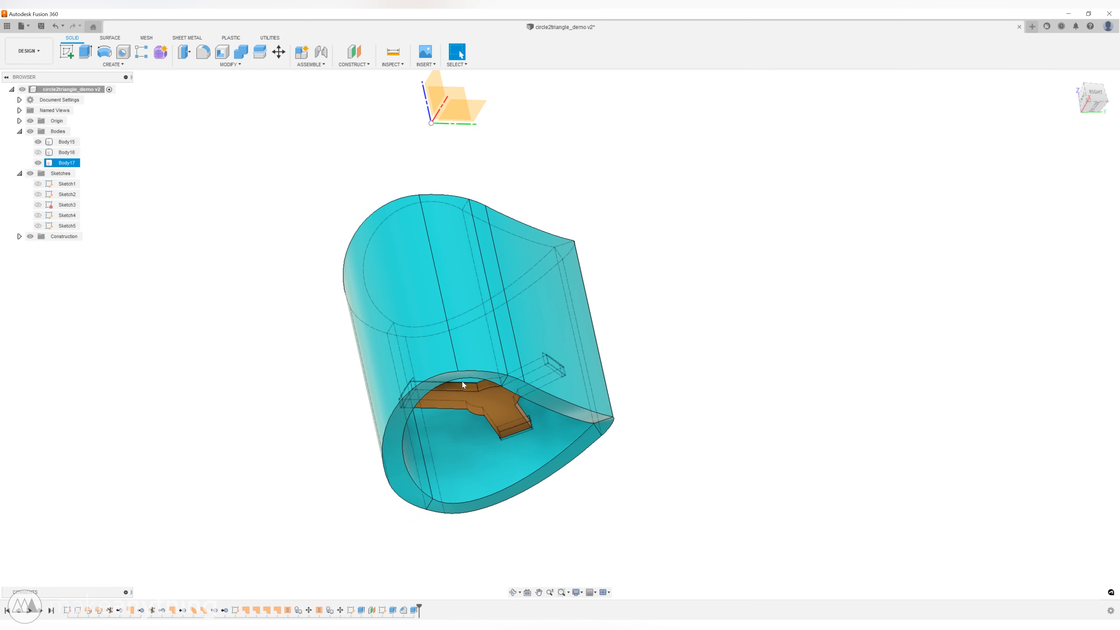
pyautogui.press('v')
pyautogui.keyDown('shift'); pyautogui.moveTo(615, 401); pyautogui.dragTo(626, 335, button='middle'); pyautogui.keyUp('shift')
pyautogui.click(38, 226)
# Extrude all ring profiles between the two hub circles by -2.4 mm to form the screw boss.
pyautogui.keyDown('shift'); pyautogui.moveTo(480, 410); pyautogui.dragTo(535, 346, button='middle'); pyautogui.keyUp('shift')
pyautogui.scroll(7, 538, 345)
pyautogui.press('e')
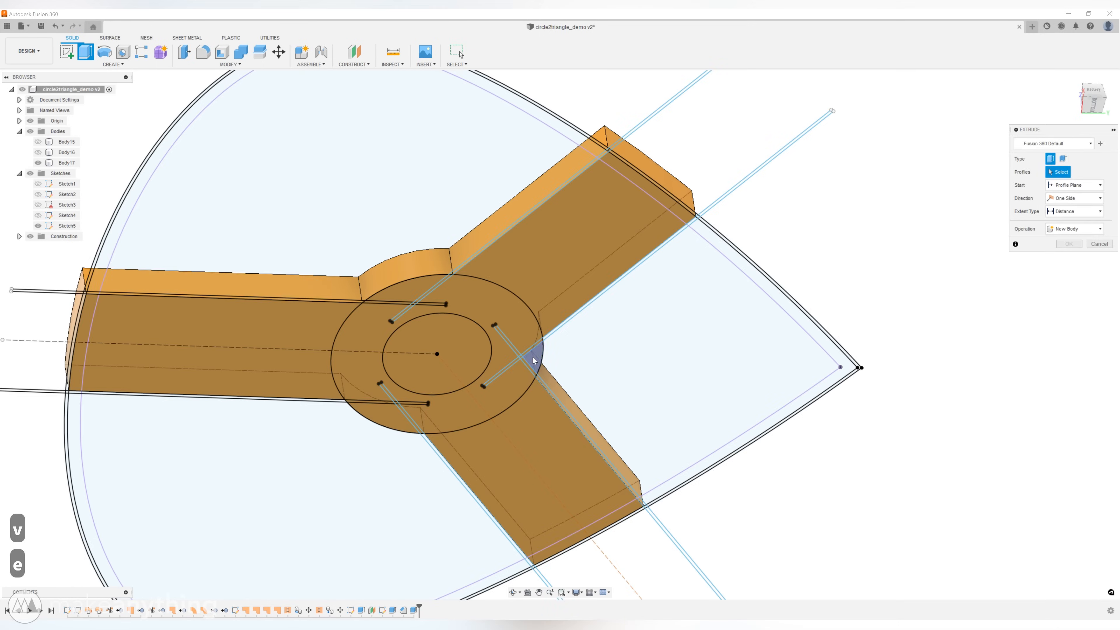
pyautogui.moveTo(533, 358); pyautogui.dragTo(422, 416)
pyautogui.scroll(5, 389, 391)
pyautogui.click(373, 460)
pyautogui.keyDown('ctrl'); pyautogui.click(388, 420); pyautogui.keyUp('ctrl')
pyautogui.keyDown('ctrl'); pyautogui.click(494, 121); pyautogui.keyUp('ctrl')
pyautogui.keyDown('ctrl'); pyautogui.click(460, 149); pyautogui.keyUp('ctrl')
pyautogui.keyDown('ctrl'); pyautogui.click(760, 280); pyautogui.keyUp('ctrl')
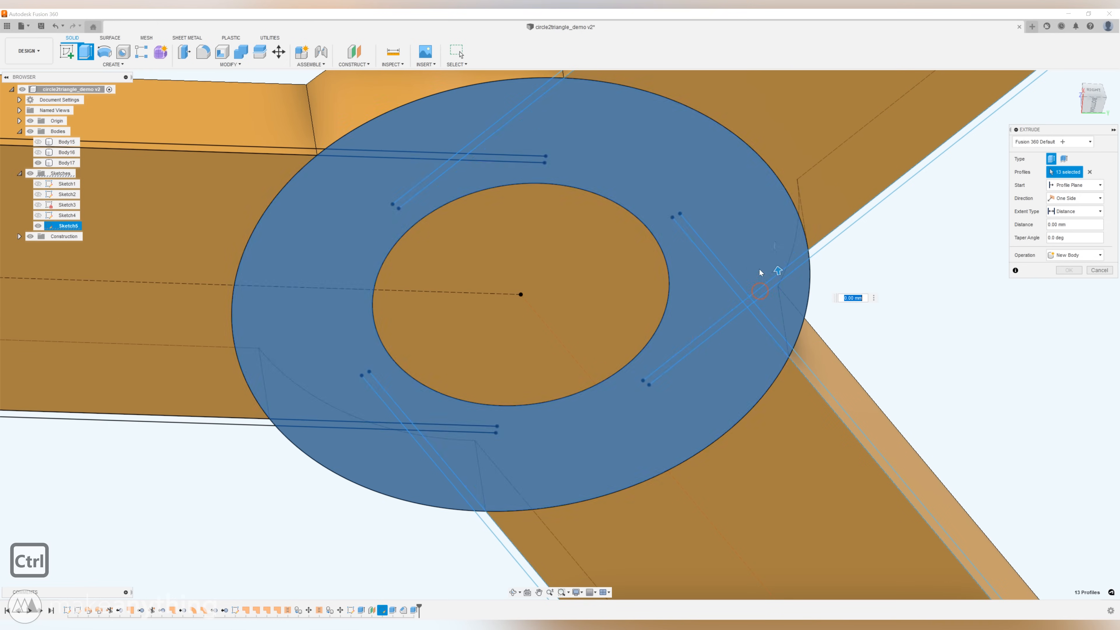
pyautogui.scroll(-3, 653, 309)
pyautogui.write('-2')
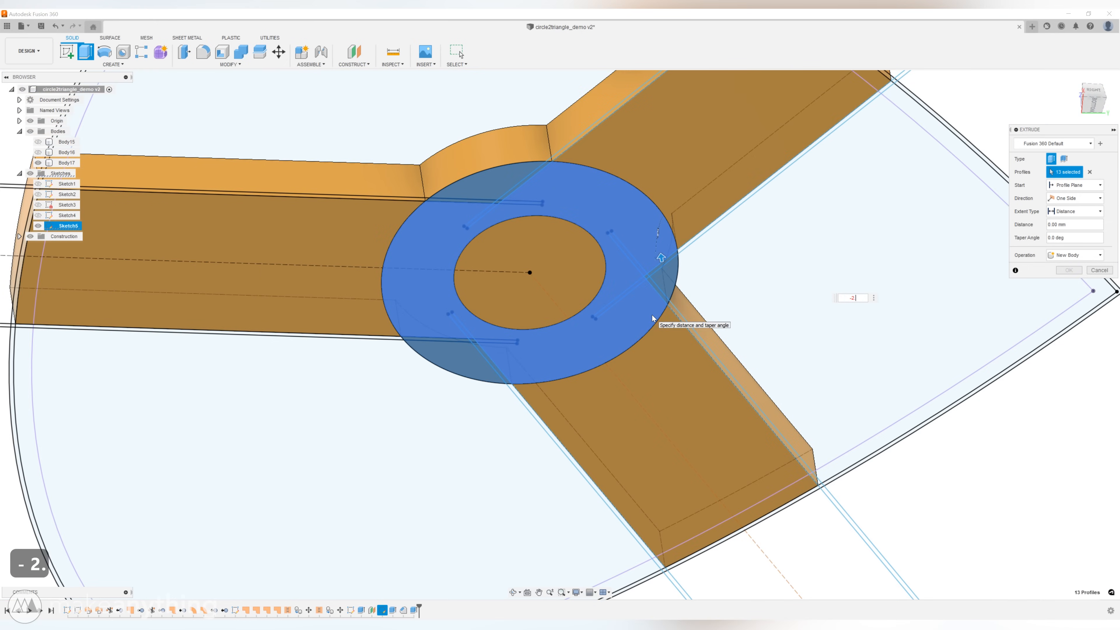
pyautogui.write('.4')
pyautogui.press('Return')
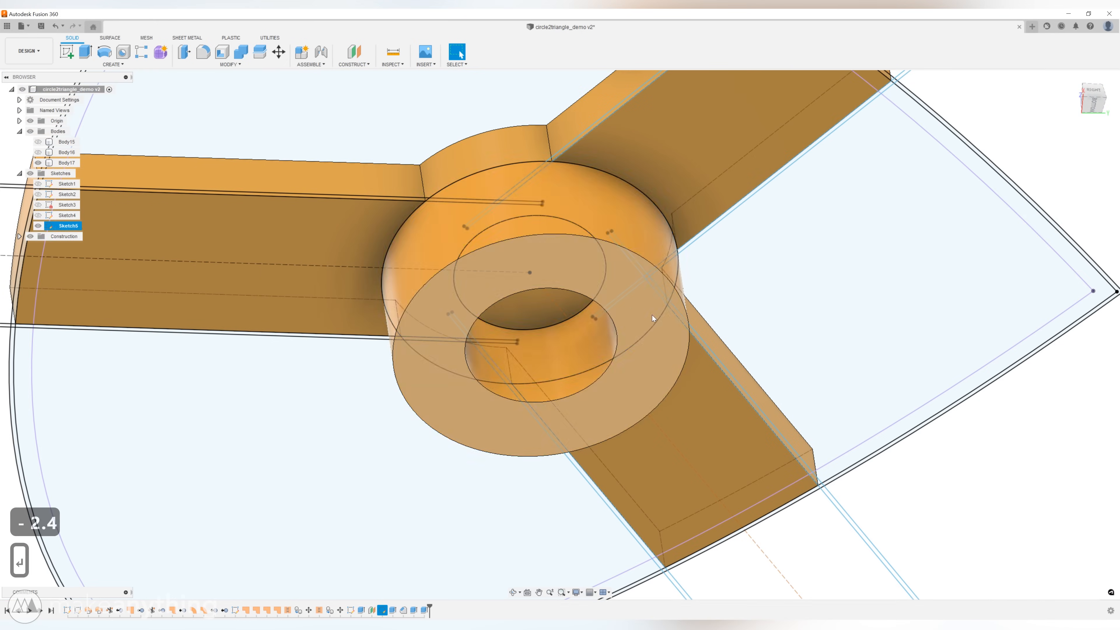
# Extrude the inner hub circle 0.7 mm into the rib plate to deepen the screw hole.
pyautogui.scroll(-2, 617, 315)
pyautogui.click(551, 306)
pyautogui.write('e')
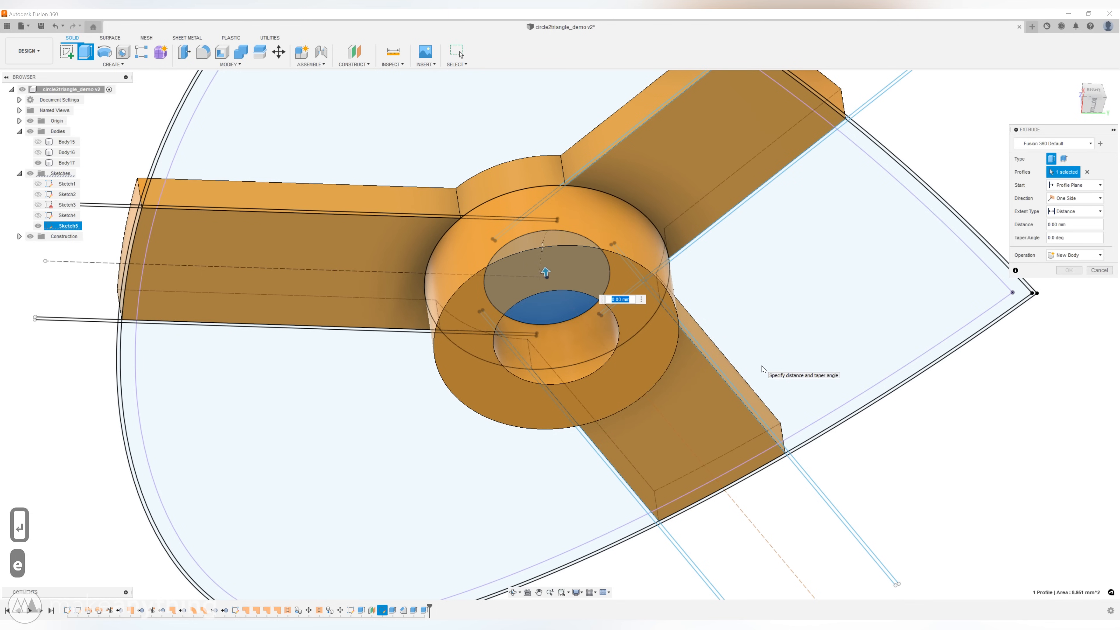
pyautogui.write('.7')
pyautogui.press('Return')
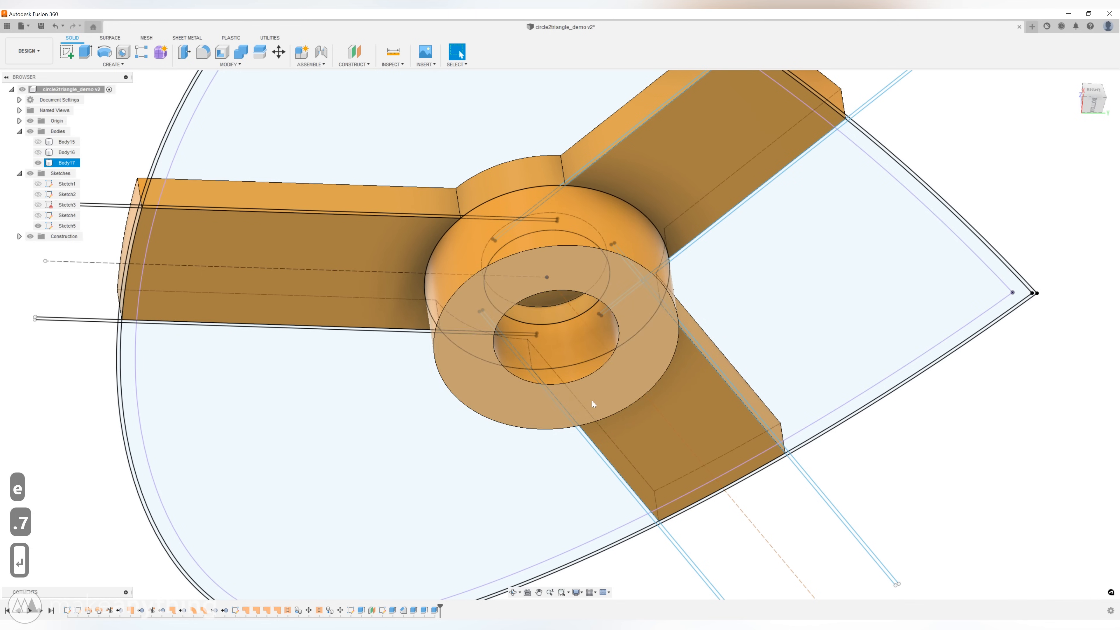
# Fillet the vertical edges where the ribs meet the hub with a 1.1 mm radius.
pyautogui.moveTo(592, 401)
pyautogui.keyDown('shift'); pyautogui.mouseDown(button='middle')
pyautogui.moveTo(582, 373)
pyautogui.moveTo(584, 403)
pyautogui.mouseUp(button='middle'); pyautogui.keyUp('shift')
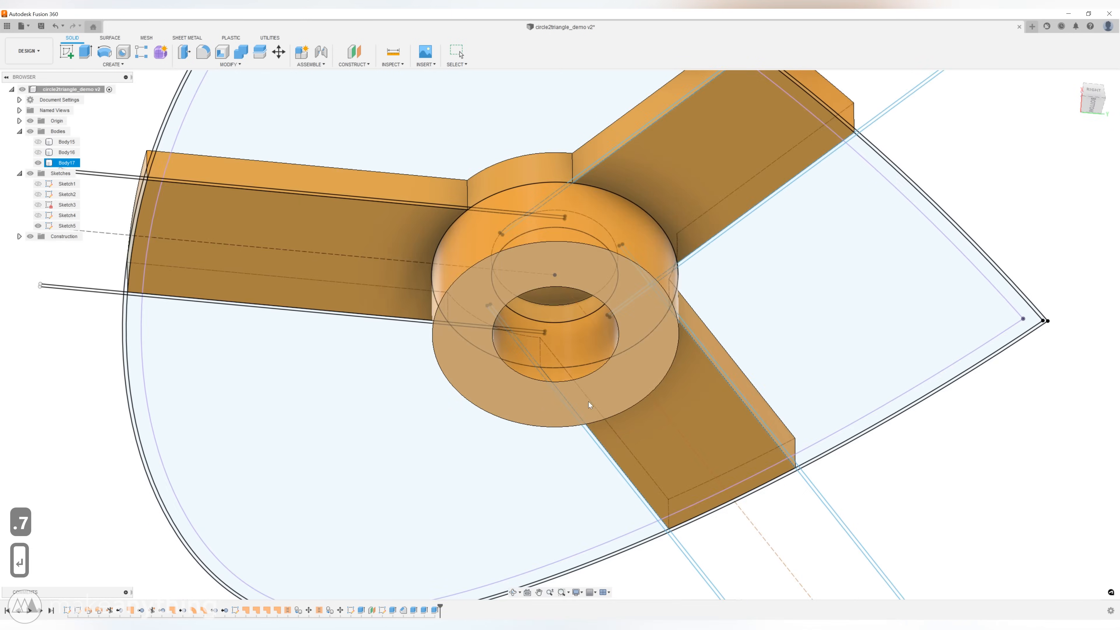
pyautogui.press('f')
pyautogui.keyDown('ctrl'); pyautogui.click(471, 395); pyautogui.keyUp('ctrl')
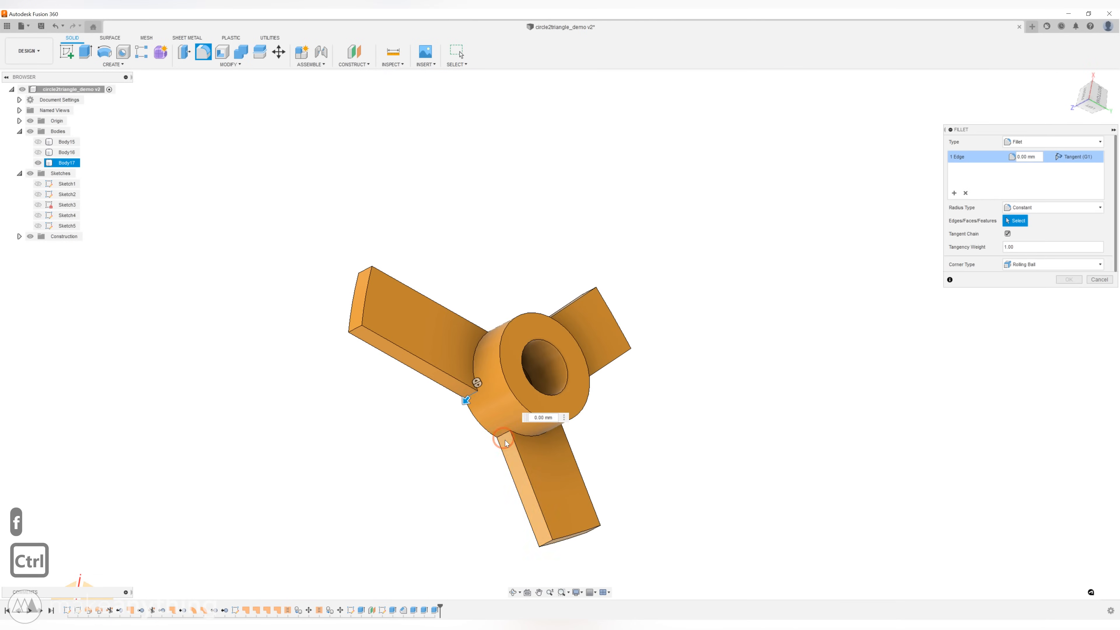
pyautogui.keyDown('ctrl'); pyautogui.click(498, 434); pyautogui.keyUp('ctrl')
pyautogui.keyDown('shift'); pyautogui.moveTo(584, 447); pyautogui.dragTo(576, 441, button='middle'); pyautogui.keyUp('shift')
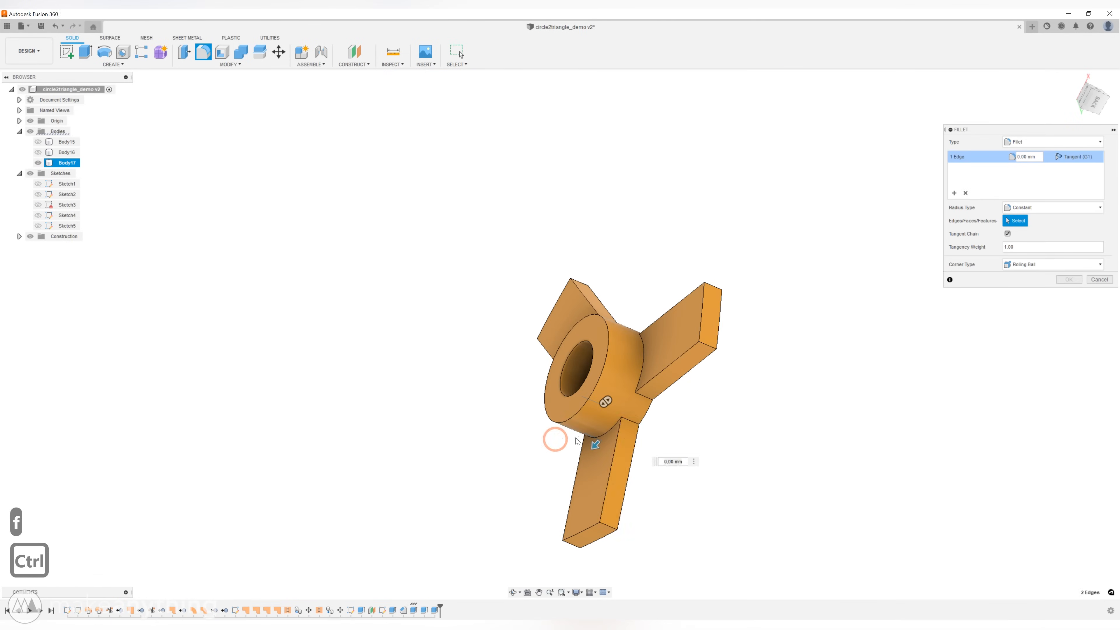
pyautogui.keyDown('shift'); pyautogui.moveTo(662, 329); pyautogui.dragTo(665, 305, button='middle'); pyautogui.keyUp('shift')
pyautogui.keyDown('ctrl'); pyautogui.click(665, 305); pyautogui.keyUp('ctrl')
pyautogui.keyDown('ctrl'); pyautogui.click(665, 293); pyautogui.keyUp('ctrl')
pyautogui.keyDown('ctrl'); pyautogui.click(648, 247); pyautogui.keyUp('ctrl')
pyautogui.write('1.1')
# Chamfer the upper end edge of each of the three ribs by 0.6 mm.
pyautogui.keyDown('shift'); pyautogui.moveTo(687, 296); pyautogui.dragTo(753, 298, button='middle'); pyautogui.keyUp('shift')
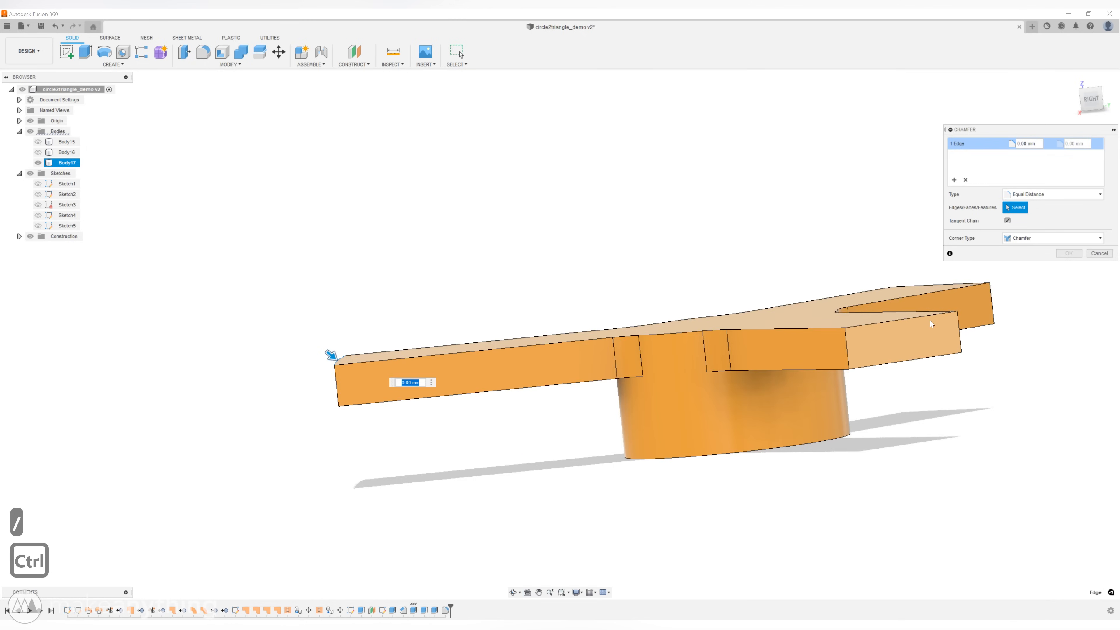
pyautogui.keyDown('ctrl'); pyautogui.click(930, 319); pyautogui.keyUp('ctrl')
pyautogui.keyDown('ctrl'); pyautogui.click(926, 285); pyautogui.keyUp('ctrl')
pyautogui.write('.6')
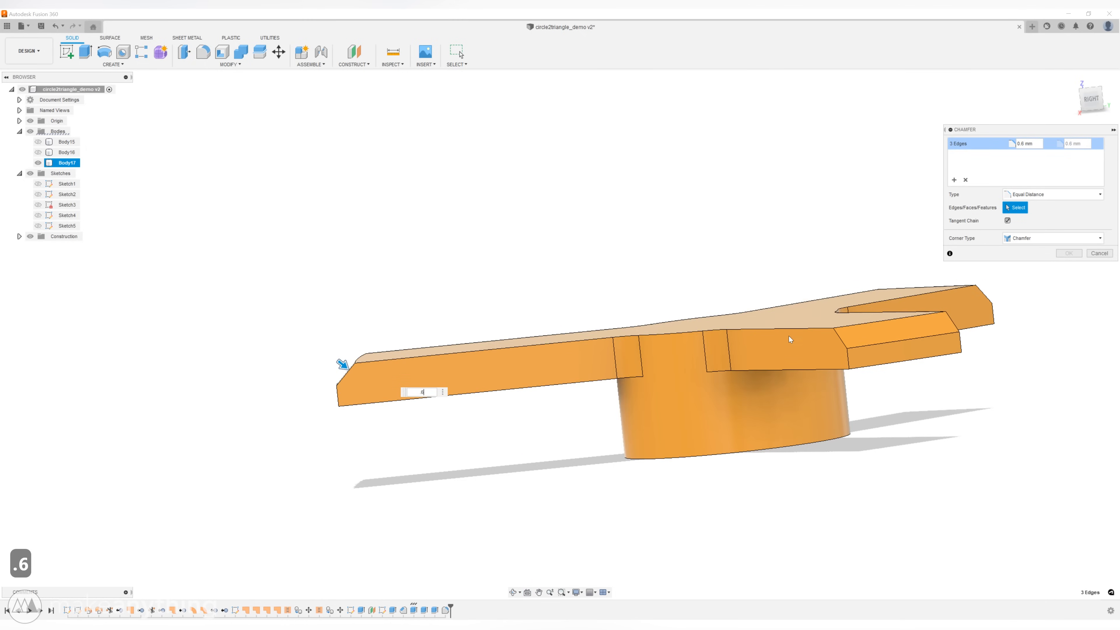
pyautogui.press('Return')
# Fillet the corner edges at the outer ends of the three ribs with a 0.6 mm radius and show the cyan body.
pyautogui.keyDown('shift'); pyautogui.moveTo(604, 331); pyautogui.dragTo(560, 338, button='middle'); pyautogui.keyUp('shift')
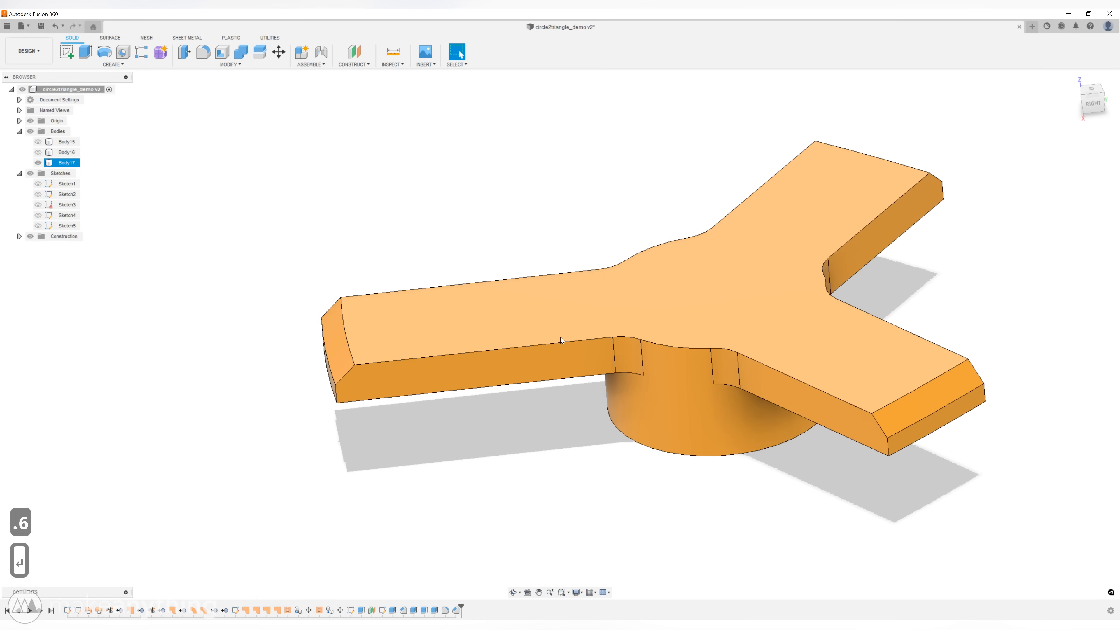
pyautogui.press('f')
pyautogui.click(336, 396)
pyautogui.write('.6')
pyautogui.keyDown('ctrl'); pyautogui.click(888, 447); pyautogui.keyUp('ctrl')
pyautogui.keyDown('ctrl'); pyautogui.click(984, 393); pyautogui.keyUp('ctrl')
pyautogui.keyDown('shift'); pyautogui.moveTo(475, 304); pyautogui.dragTo(506, 549, button='middle'); pyautogui.keyUp('shift')
pyautogui.keyDown('ctrl'); pyautogui.click(430, 378); pyautogui.keyUp('ctrl')
pyautogui.keyDown('ctrl'); pyautogui.click(398, 159); pyautogui.keyUp('ctrl')
pyautogui.keyDown('shift'); pyautogui.moveTo(445, 143); pyautogui.dragTo(612, 434, button='middle'); pyautogui.keyUp('shift')
pyautogui.keyDown('ctrl'); pyautogui.click(621, 442); pyautogui.keyUp('ctrl')
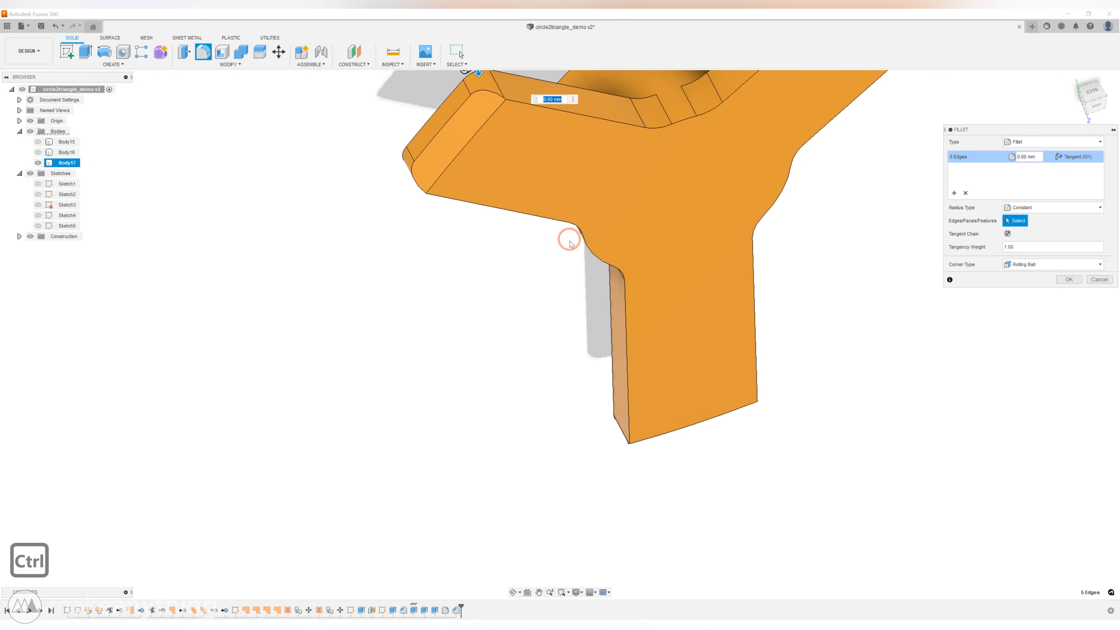
pyautogui.scroll(-4, 567, 240)
pyautogui.click(1068, 279)
pyautogui.keyDown('shift'); pyautogui.moveTo(1049, 280); pyautogui.dragTo(830, 325, button='middle'); pyautogui.keyUp('shift')
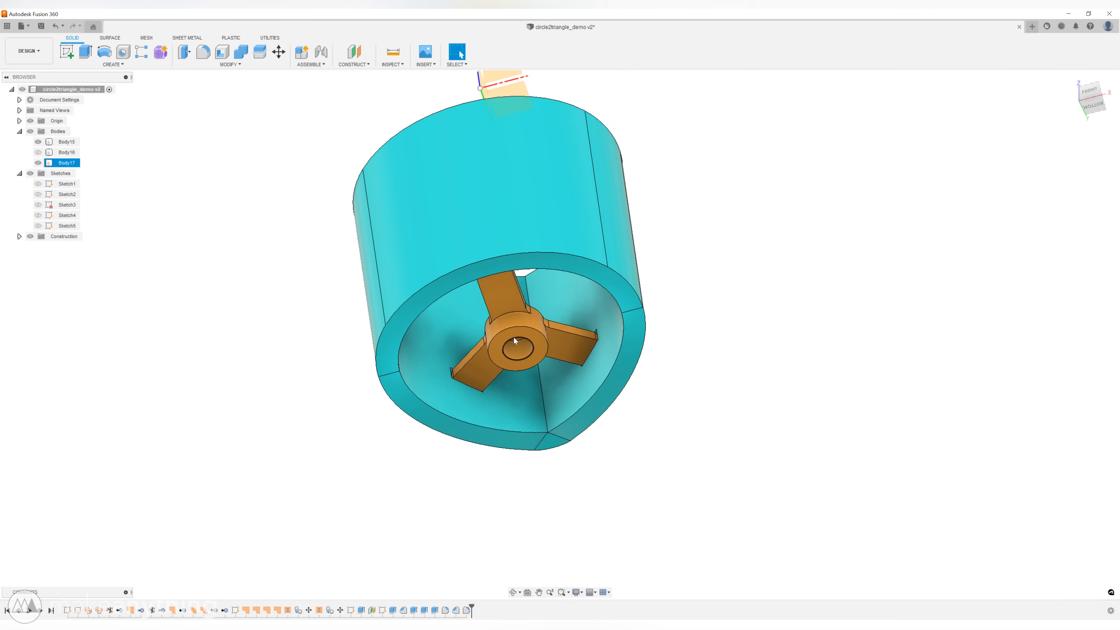
# Measure the distance between the outer end edge of one rib and the nearby inner rim edge of the cyan body.
pyautogui.scroll(-3, 549, 475)
pyautogui.keyDown('ctrl'); pyautogui.moveTo(536, 295); pyautogui.dragTo(471, 293, button='middle'); pyautogui.keyUp('ctrl')
pyautogui.scroll(5, 542, 273)
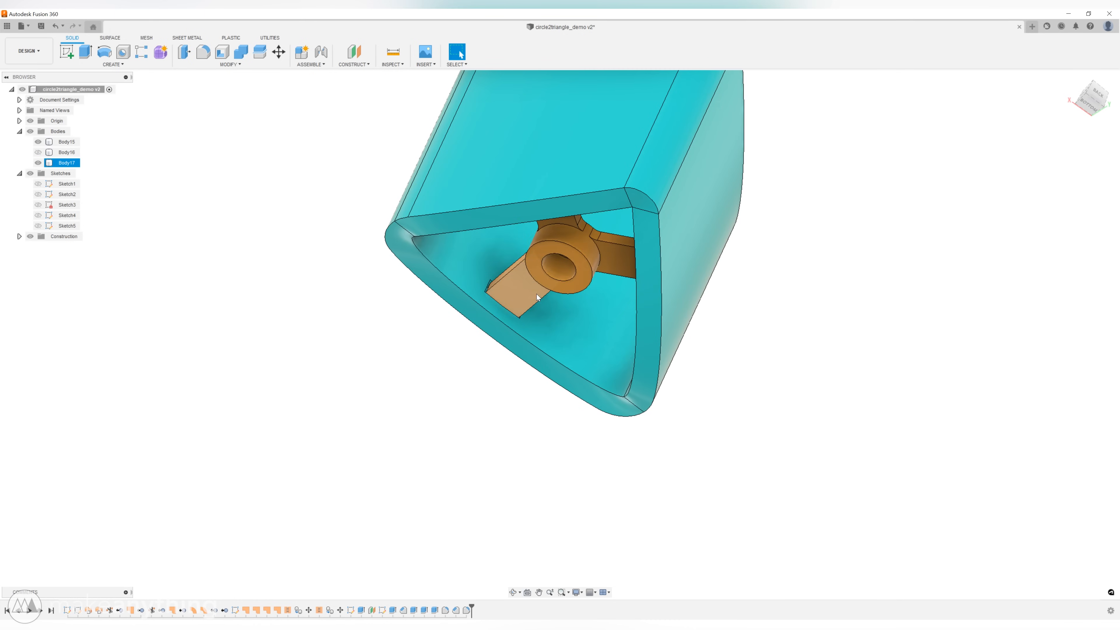
pyautogui.scroll(3, 492, 300)
pyautogui.keyDown('ctrl'); pyautogui.click(494, 306); pyautogui.keyUp('ctrl')
pyautogui.keyDown('ctrl'); pyautogui.click(497, 303); pyautogui.keyUp('ctrl')
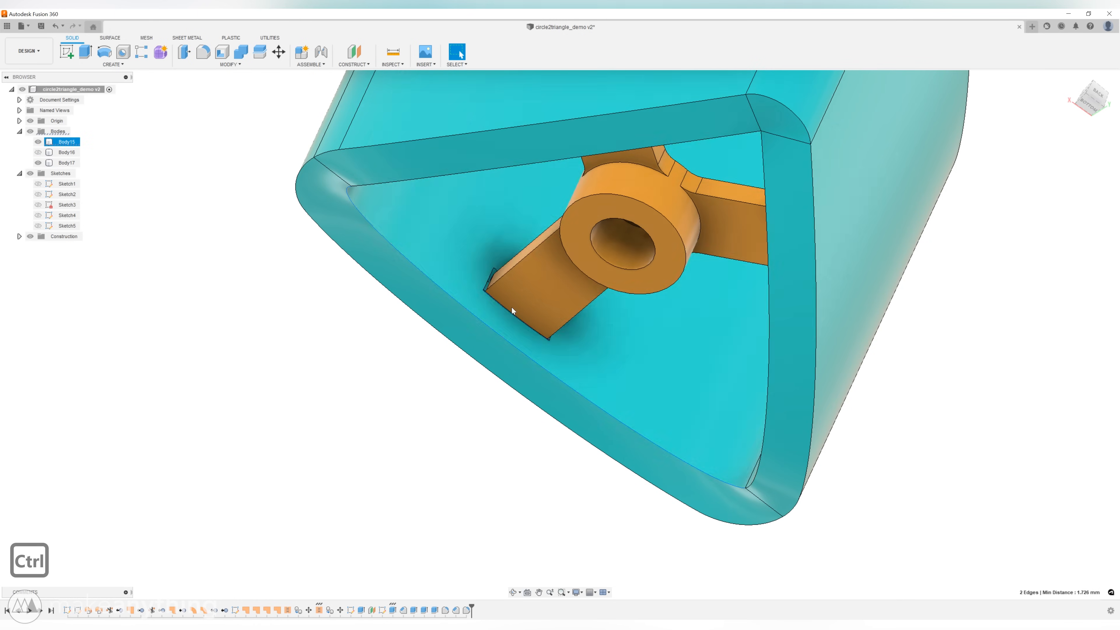
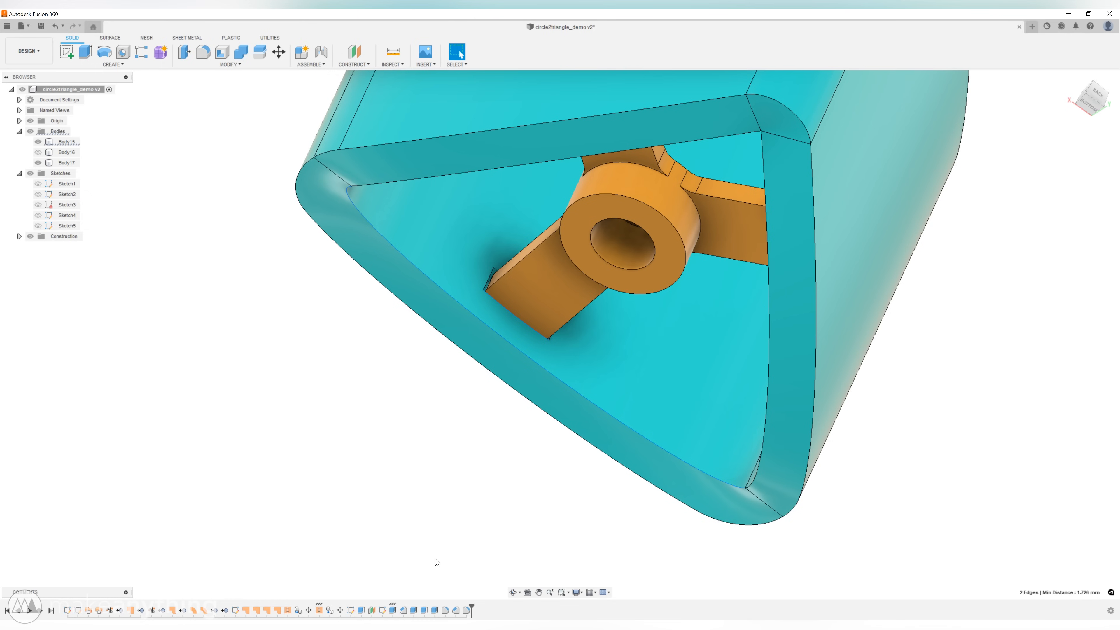
# Edit the offset construction plane that positions the insert and set its distance to -40.7 mm.
pyautogui.rightClick(372, 611)
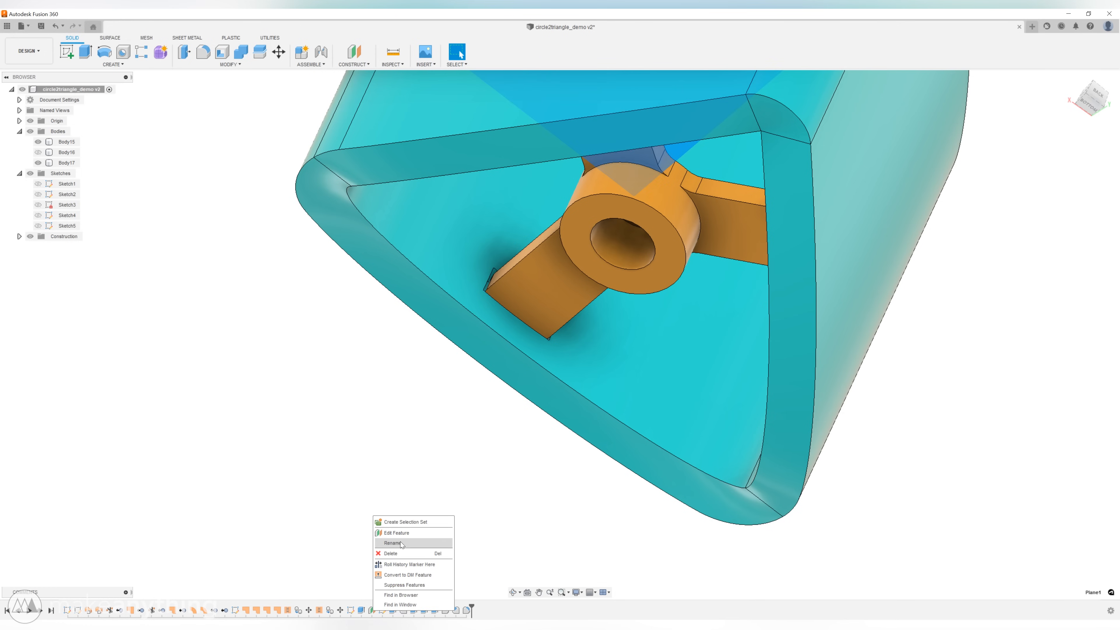
pyautogui.click(398, 532)
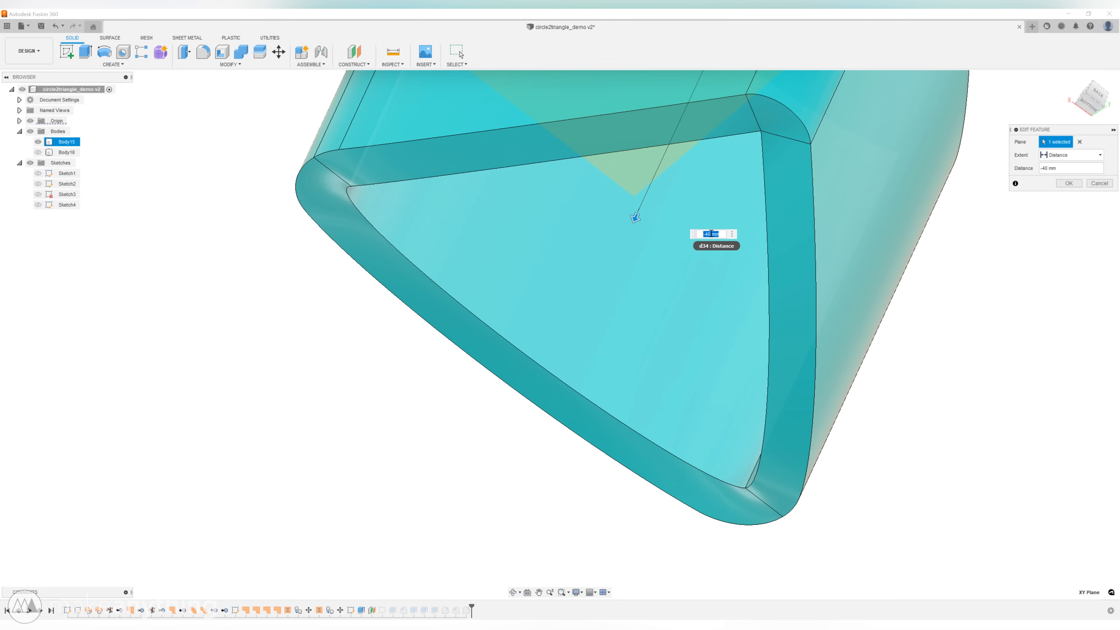
pyautogui.click(970, 339)
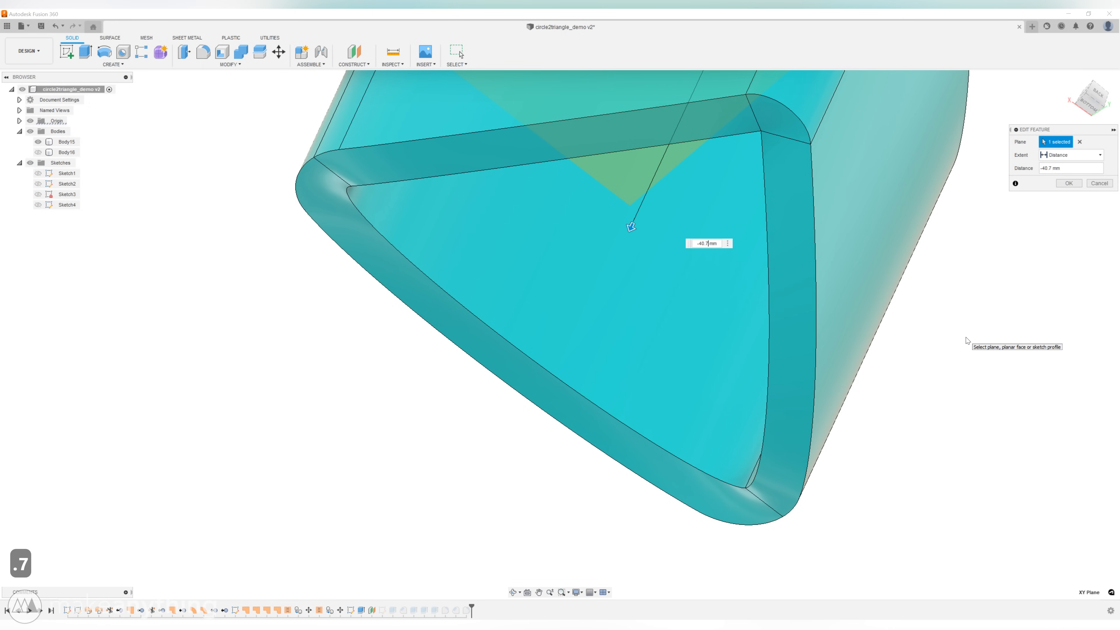
pyautogui.press('Return')
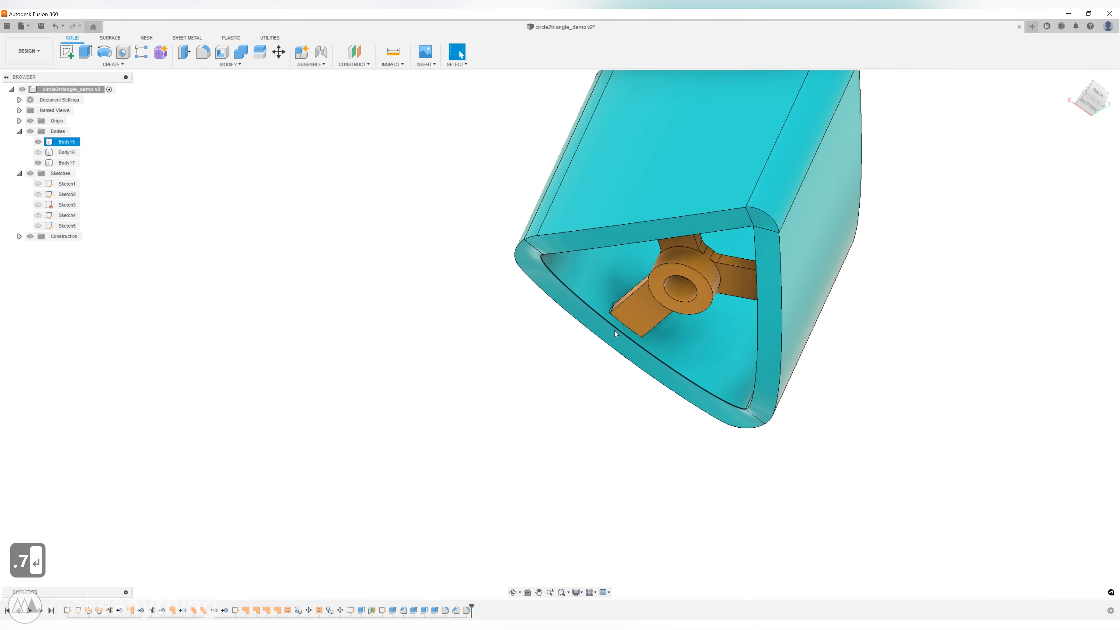
# Examine the insert's fit inside the cyan body from several angles and in wireframe display, finishing in shaded display with edges.
pyautogui.moveTo(681, 294)
pyautogui.keyDown('shift'); pyautogui.mouseDown(button='middle')
pyautogui.moveTo(692, 260)
pyautogui.moveTo(698, 305)
pyautogui.mouseUp(button='middle'); pyautogui.keyUp('shift')
pyautogui.scroll(-3, 698, 306)
pyautogui.press('l')
pyautogui.keyDown('shift'); pyautogui.moveTo(721, 347); pyautogui.dragTo(721, 351, button='middle'); pyautogui.keyUp('shift')
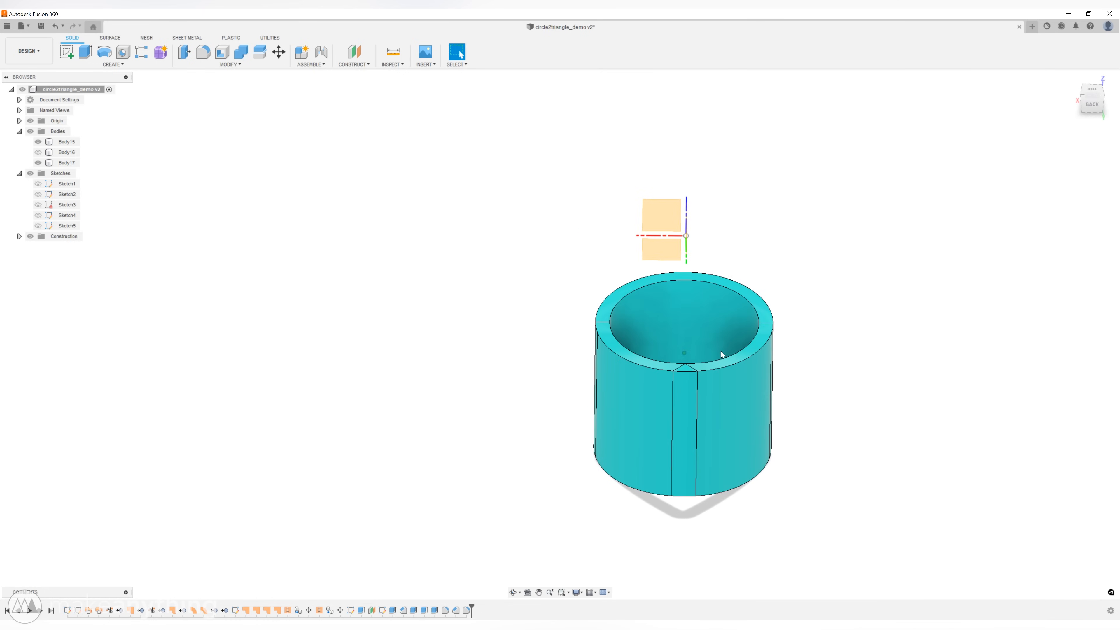
pyautogui.hotkey('ctrl', '7')
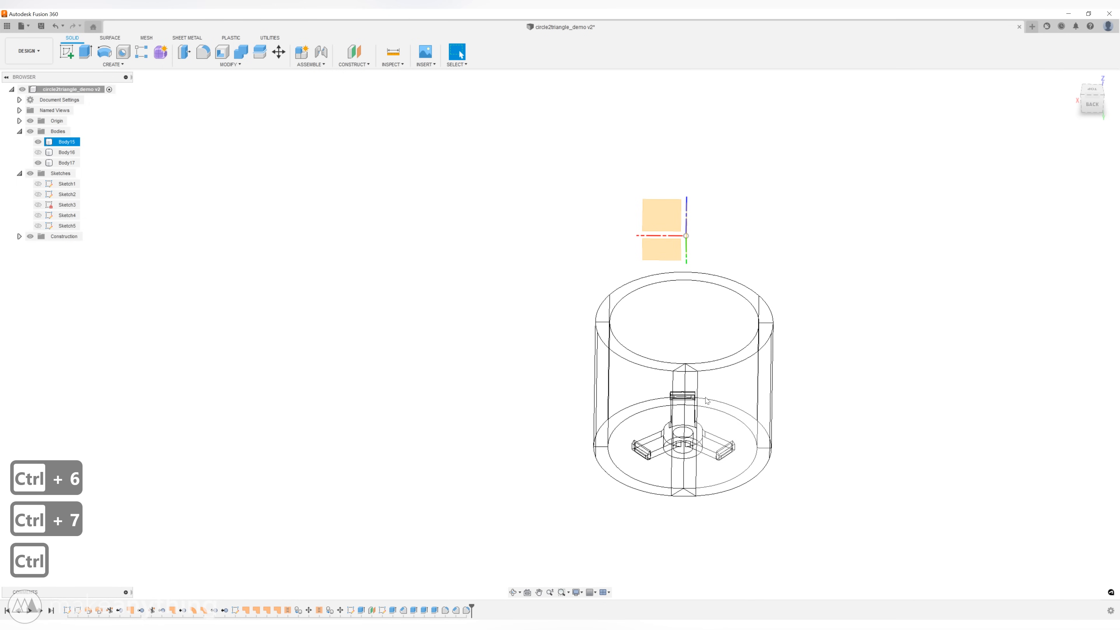
pyautogui.hotkey('ctrl', '6')
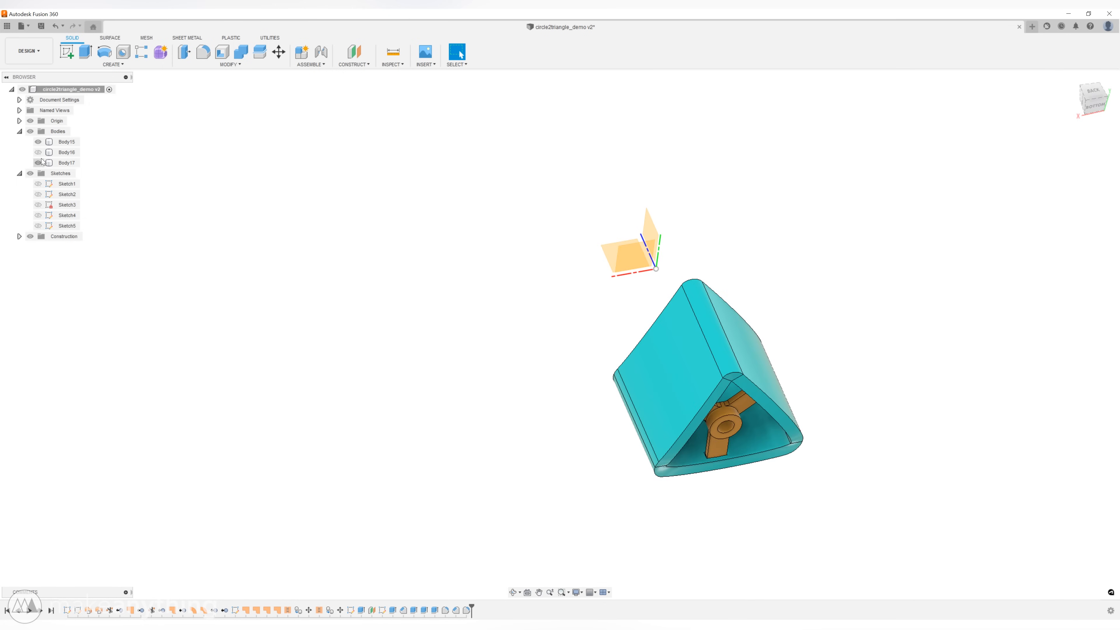
# Hide the mount body inside the circle2triangle and support bodies.
pyautogui.click(295, 305)
pyautogui.click(696, 392)
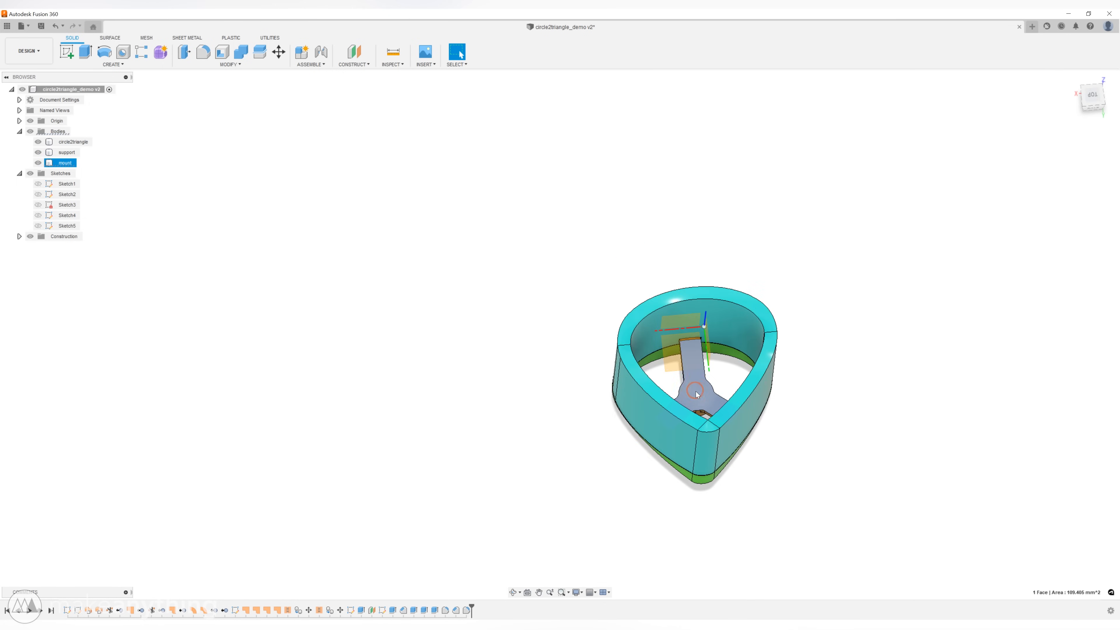
pyautogui.press('v')
pyautogui.click(843, 436)
pyautogui.keyDown('shift'); pyautogui.moveTo(846, 457); pyautogui.dragTo(230, 232, button='middle'); pyautogui.keyUp('shift')
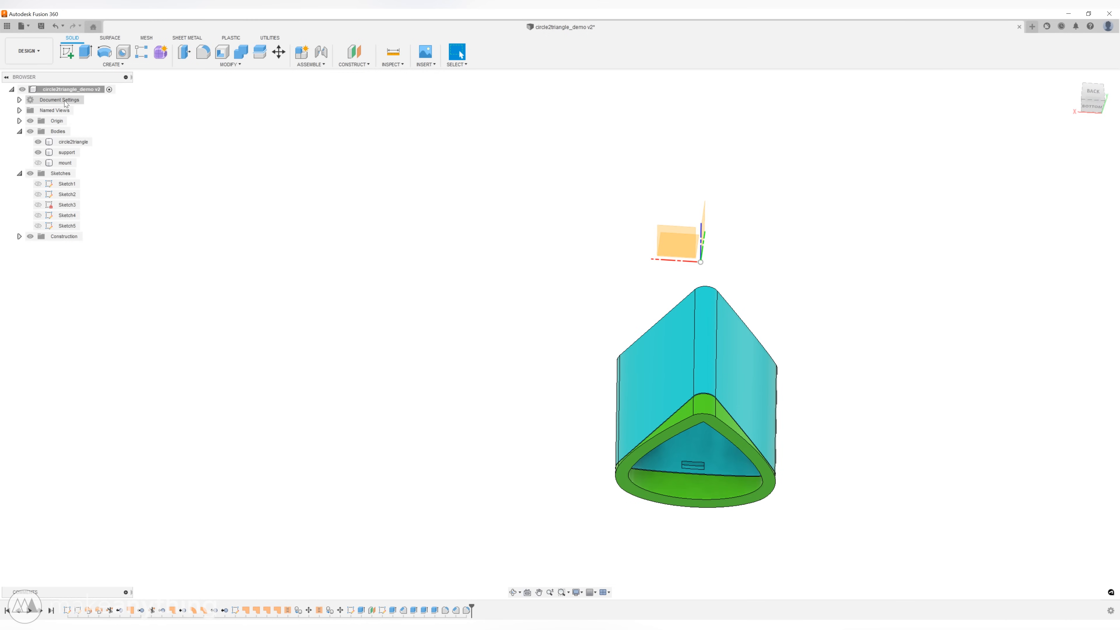
# Try to save the visible bodies as one binary STL mesh in millimetres with high refinement and mesh preview on.
pyautogui.rightClick(86, 91)
pyautogui.click(126, 230)
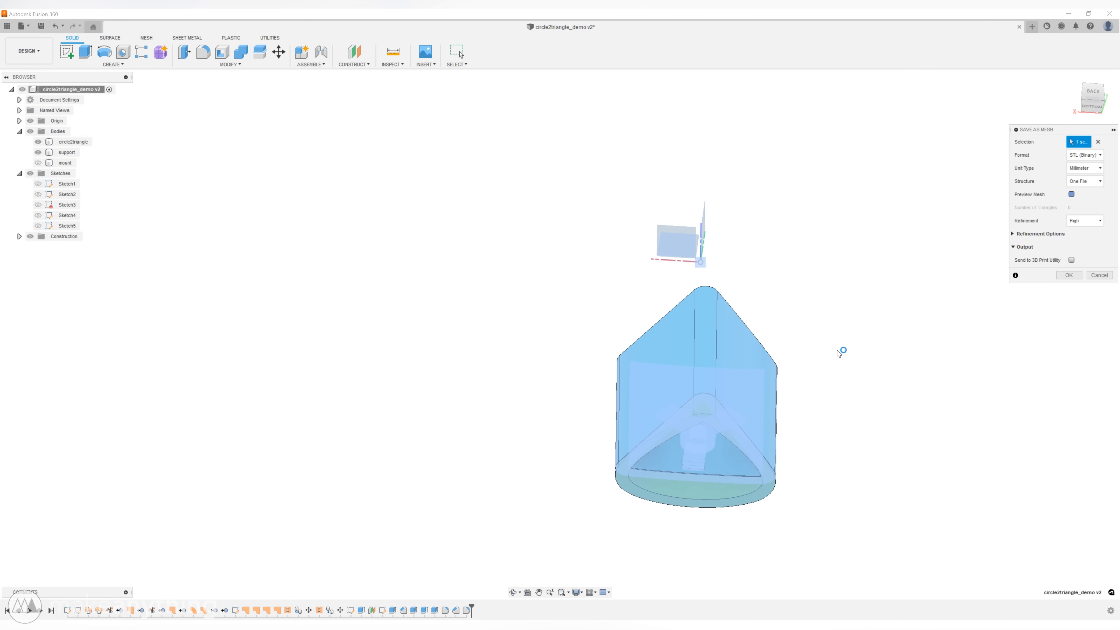
pyautogui.keyDown('shift'); pyautogui.moveTo(812, 400); pyautogui.dragTo(1032, 303, button='middle'); pyautogui.keyUp('shift')
pyautogui.click(1069, 275)
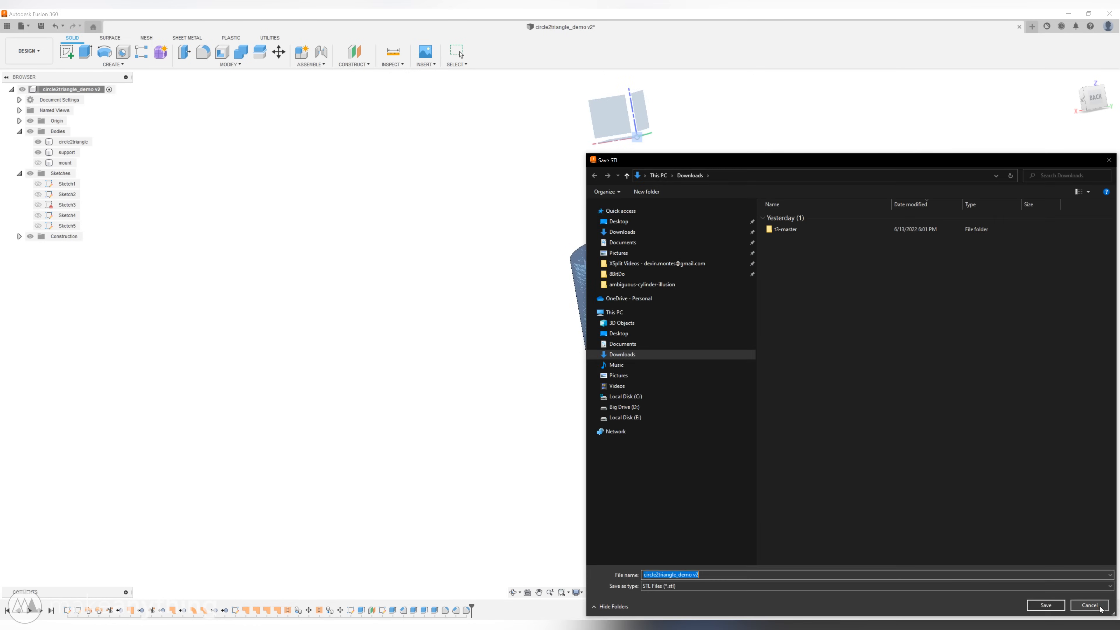
pyautogui.click(1089, 605)
pyautogui.click(957, 481)
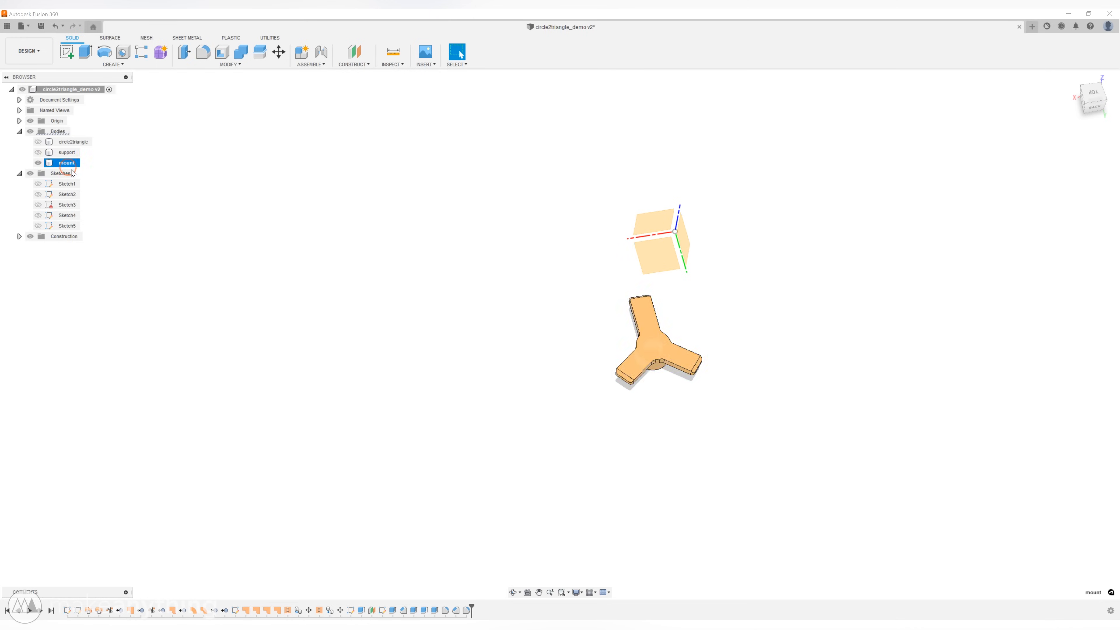
# Export the mount body alone as a binary STL mesh in millimetres with high refinement and mesh preview on.
pyautogui.click(287, 257)
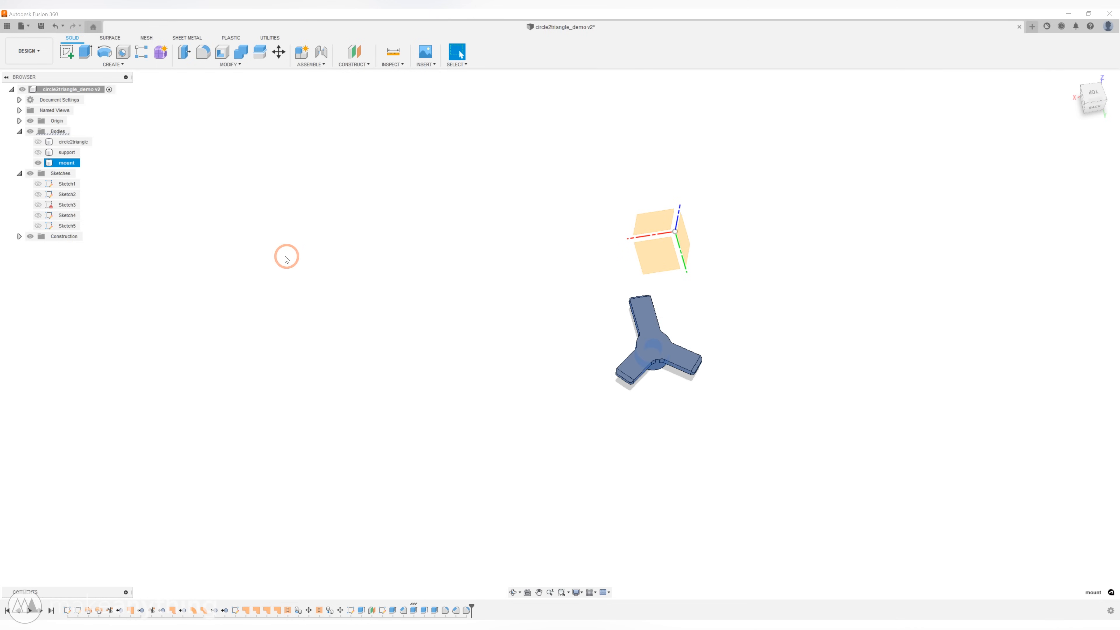
pyautogui.rightClick(69, 166)
pyautogui.click(104, 265)
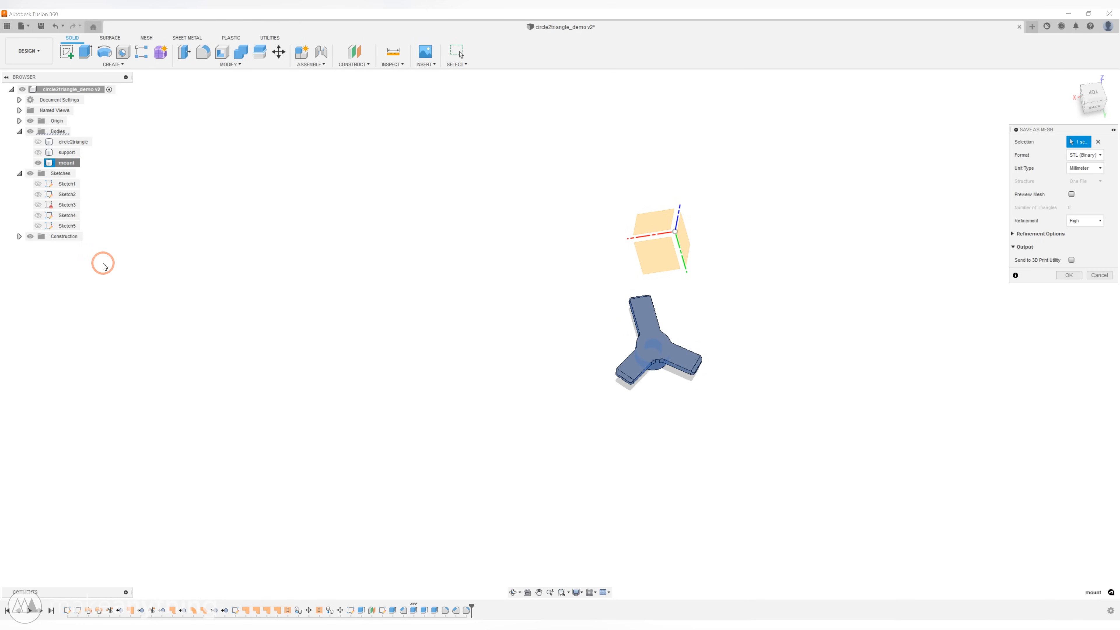
pyautogui.click(1072, 195)
pyautogui.keyDown('shift'); pyautogui.moveTo(682, 421); pyautogui.dragTo(647, 274, button='middle'); pyautogui.keyUp('shift')
pyautogui.click(1068, 275)
pyautogui.press('Return')
# Save the design as a new version with the default version description.
pyautogui.keyDown('shift'); pyautogui.moveTo(753, 340); pyautogui.dragTo(493, 301, button='middle'); pyautogui.keyUp('shift')
pyautogui.hotkey('ctrl', 's')
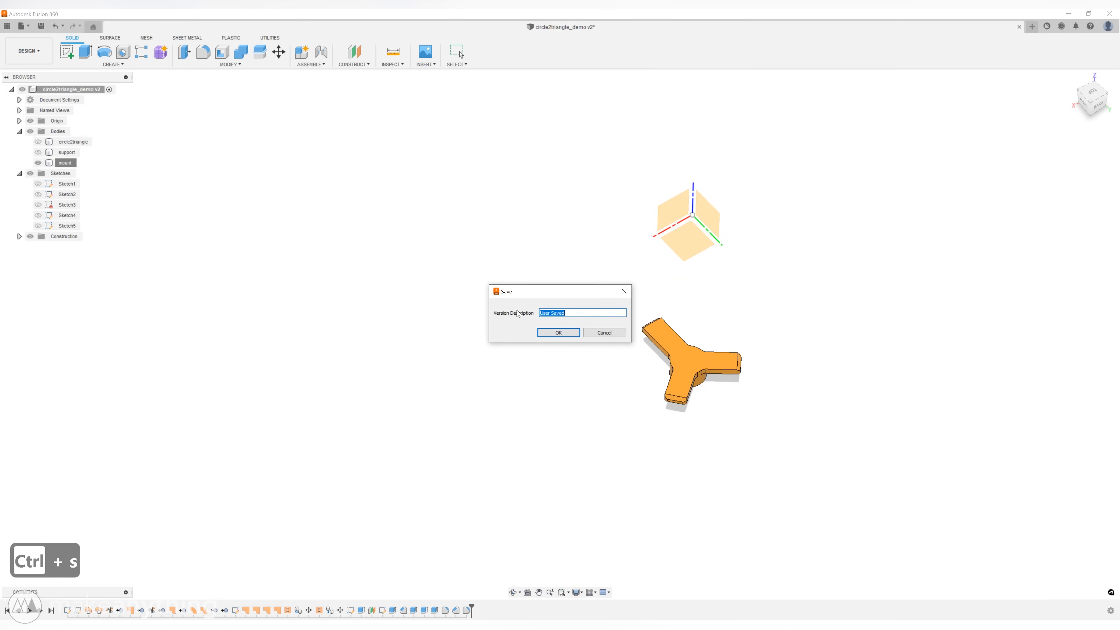
pyautogui.press('Return')
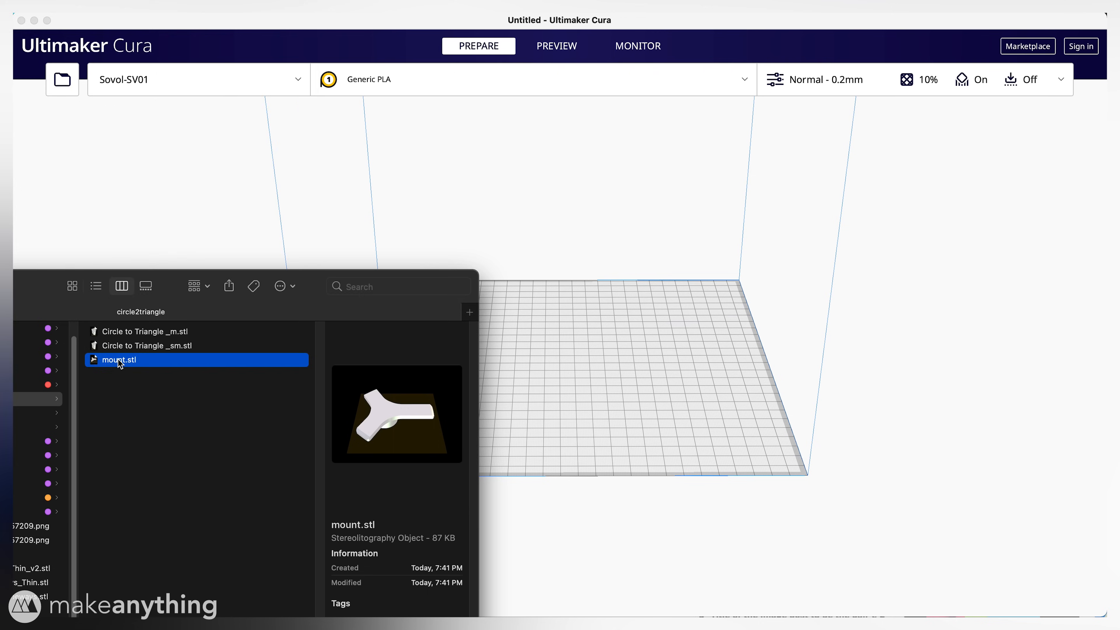
# Open mount.stl in the STL viewer, flip it so the hub faces up, centre it on the plate and close it.
pyautogui.moveTo(204, 13); pyautogui.dragTo(685, 170)
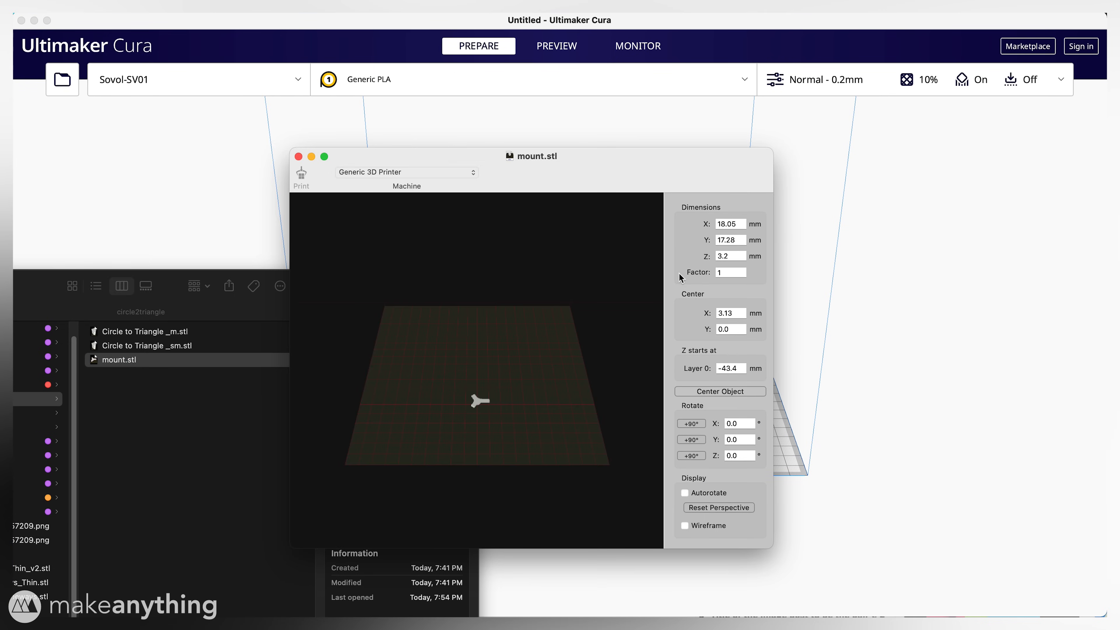
pyautogui.scroll(8, 563, 419)
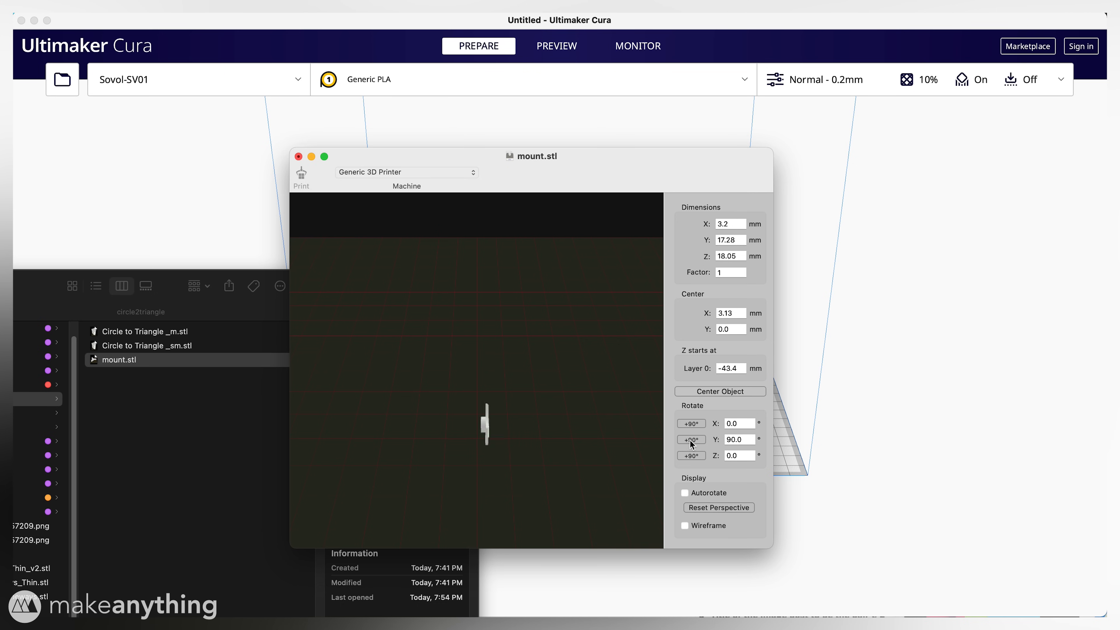
pyautogui.click(707, 392)
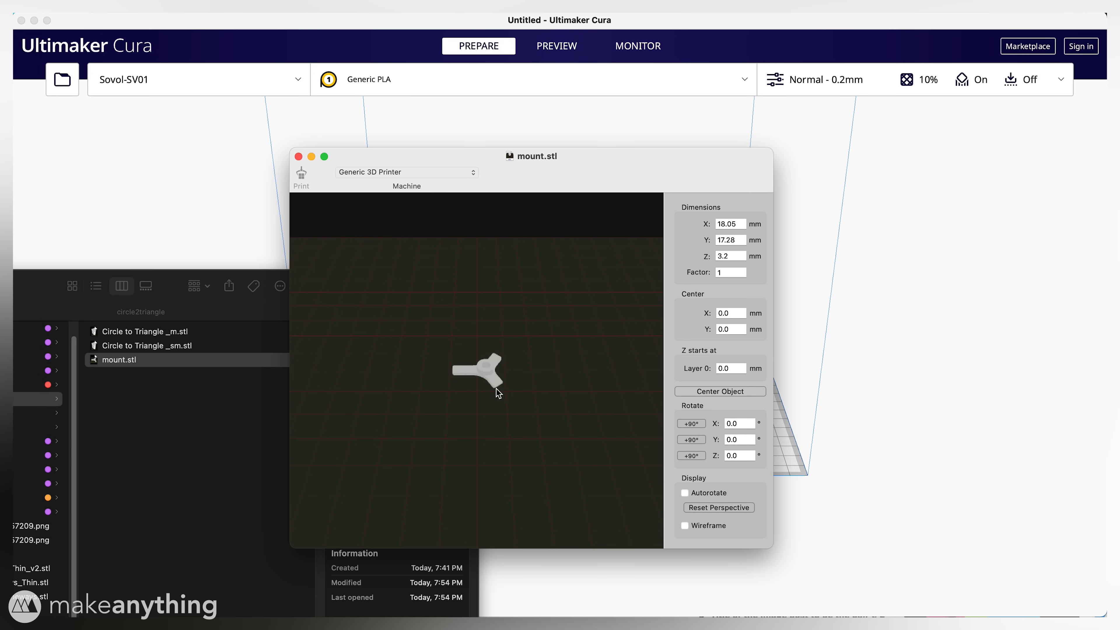
pyautogui.press('super+w')
# Open Circle to Triangle _sm.stl in the STL viewer, centre the object on the plate and close it.
pyautogui.doubleClick(192, 347)
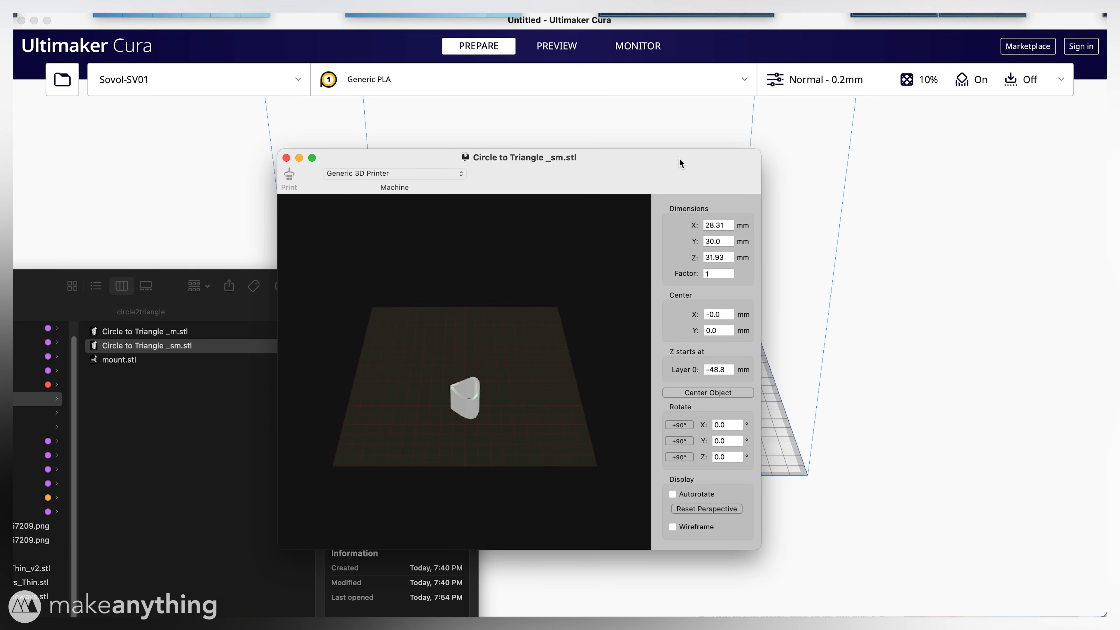
pyautogui.click(667, 393)
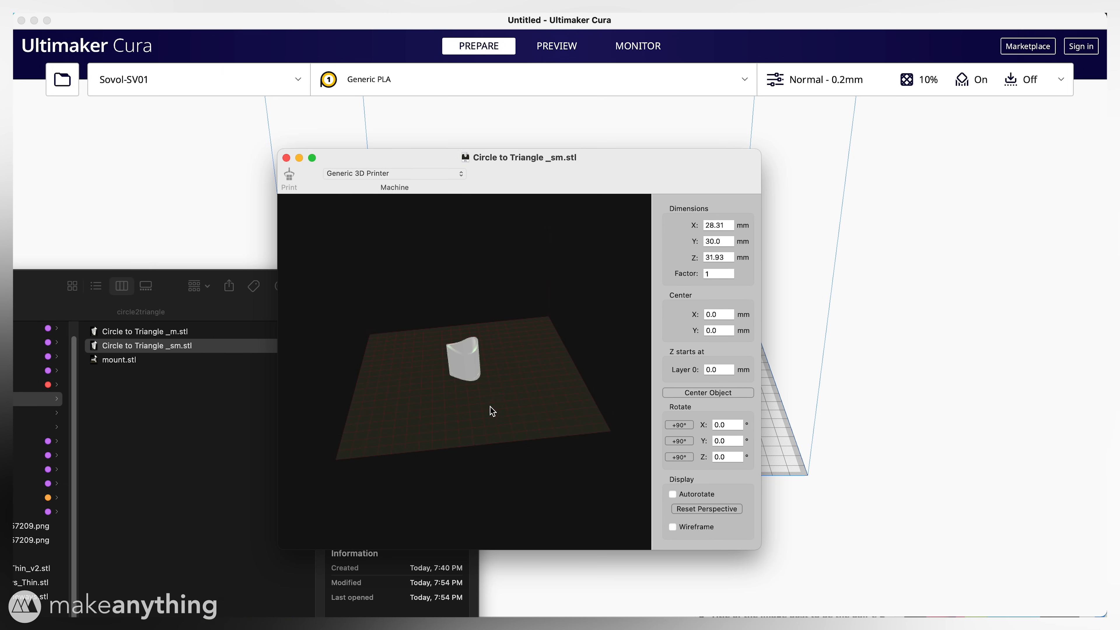
pyautogui.press('super+w')
# Load Circle to Triangle _sm.stl into Ultimaker Cura and move the model near the front-left corner of the build plate.
pyautogui.moveTo(121, 345); pyautogui.dragTo(531, 368)
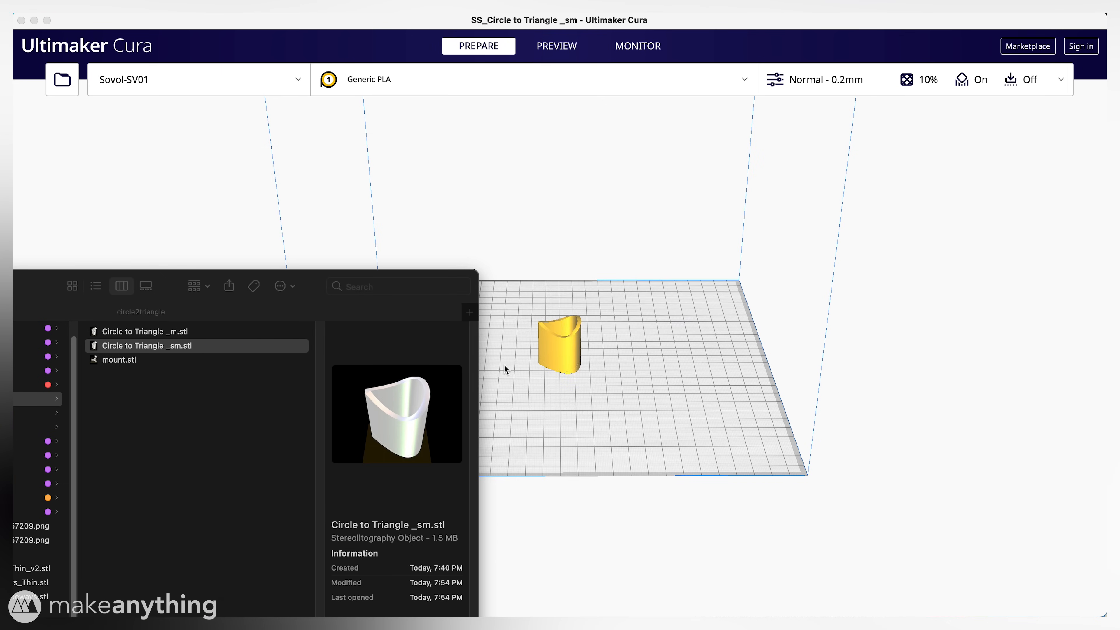
pyautogui.click(504, 365)
pyautogui.moveTo(426, 438); pyautogui.dragTo(468, 454, button='right')
pyautogui.moveTo(560, 348); pyautogui.dragTo(444, 439)
pyautogui.click(444, 439)
# Rotate the model about its vertical axis on the build plate and deselect it.
pyautogui.click(30, 317)
pyautogui.moveTo(450, 507); pyautogui.dragTo(533, 485)
pyautogui.click(701, 405)
pyautogui.moveTo(617, 442); pyautogui.dragTo(634, 502, button='right')
# Set the layer height to 0.16 mm and the initial layer height to 0.24 mm in the custom print settings.
pyautogui.click(997, 80)
pyautogui.click(1021, 146)
pyautogui.click(1021, 147)
pyautogui.click(1027, 200)
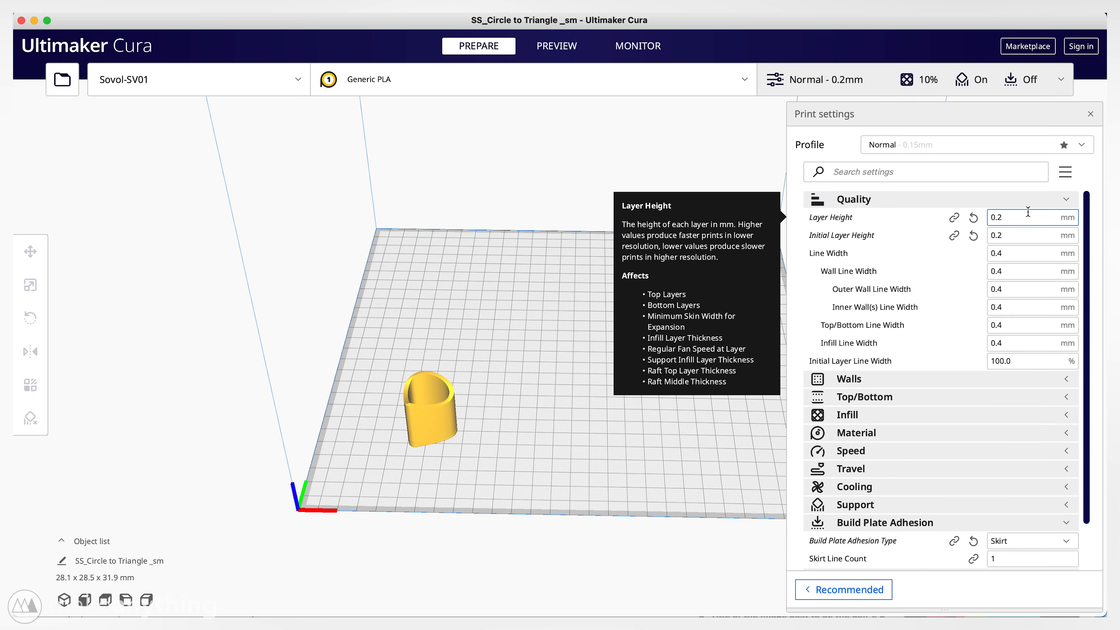
pyautogui.click(1027, 212)
pyautogui.write('0.16')
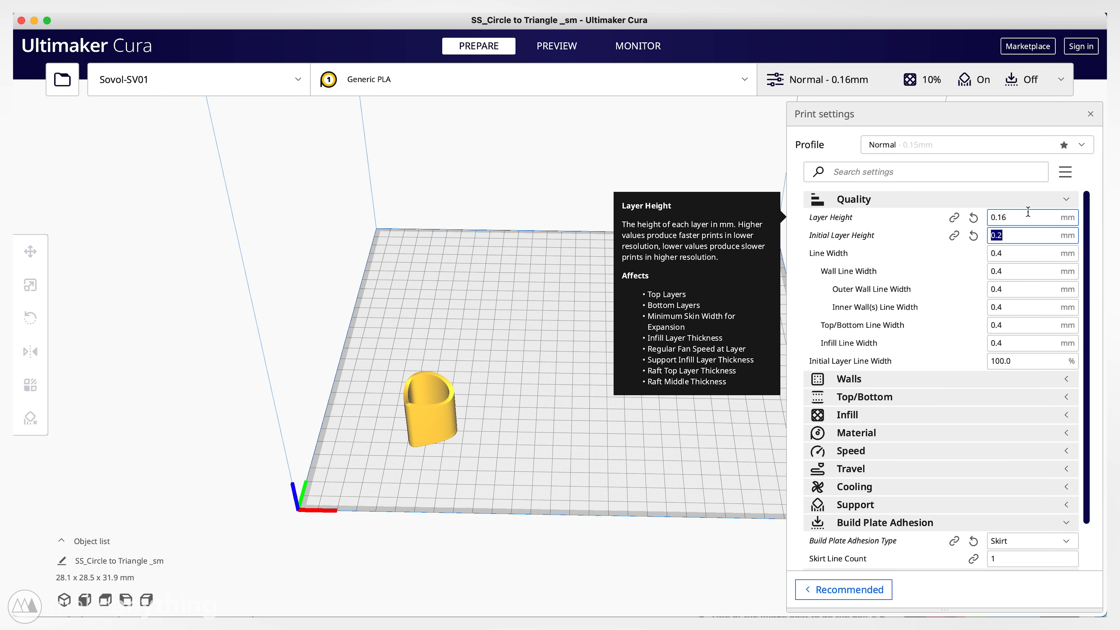
pyautogui.write('0.24')
pyautogui.press('Tab')
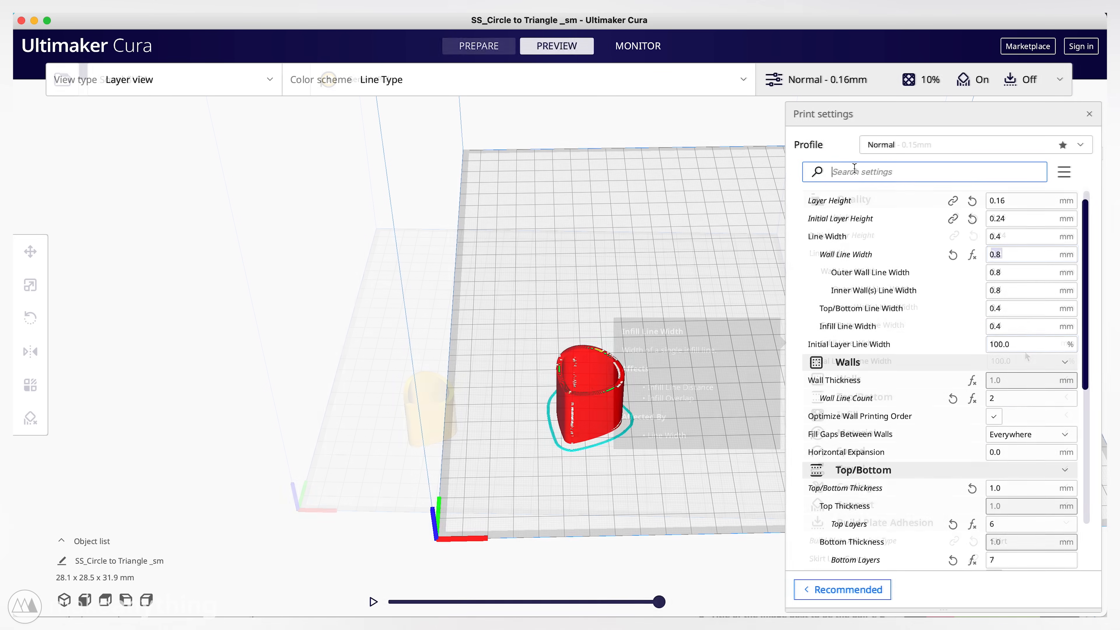
# Find the seam settings, set Z Seam Alignment to User Specified with position Front Right, and return to the recommended print settings.
pyautogui.click(854, 169)
pyautogui.write('s')
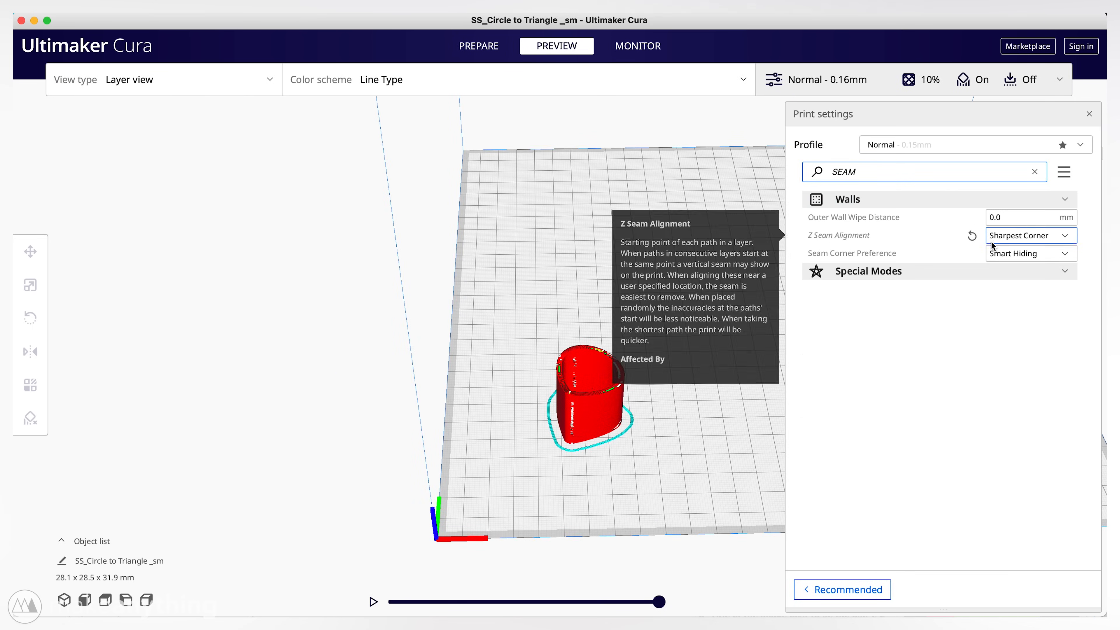
pyautogui.click(1033, 236)
pyautogui.click(1033, 249)
pyautogui.click(1033, 249)
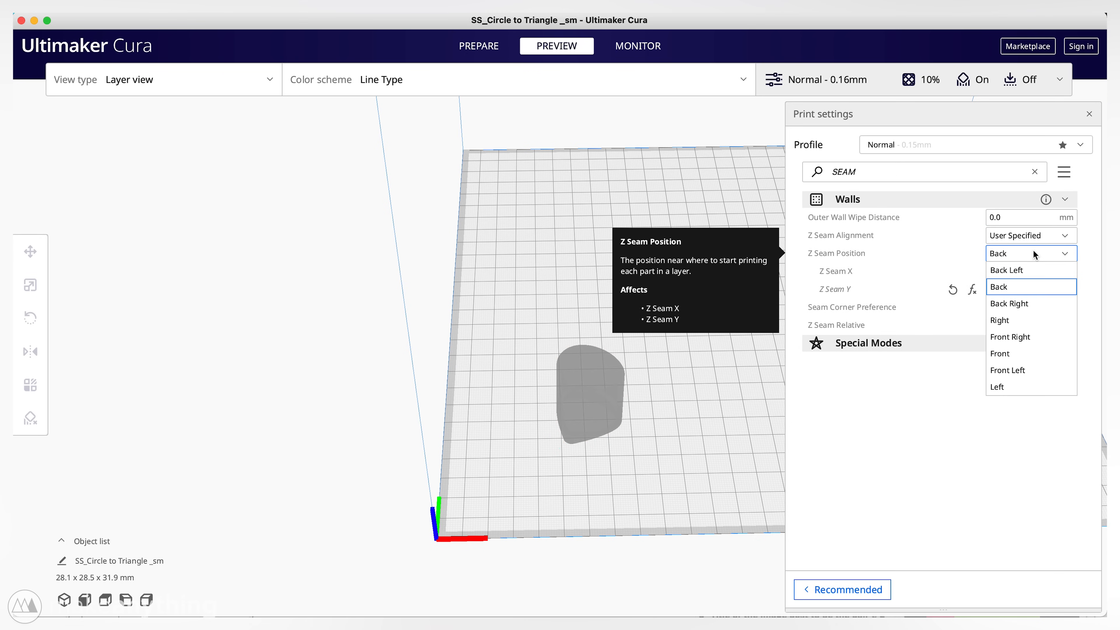
pyautogui.click(1023, 340)
pyautogui.click(876, 583)
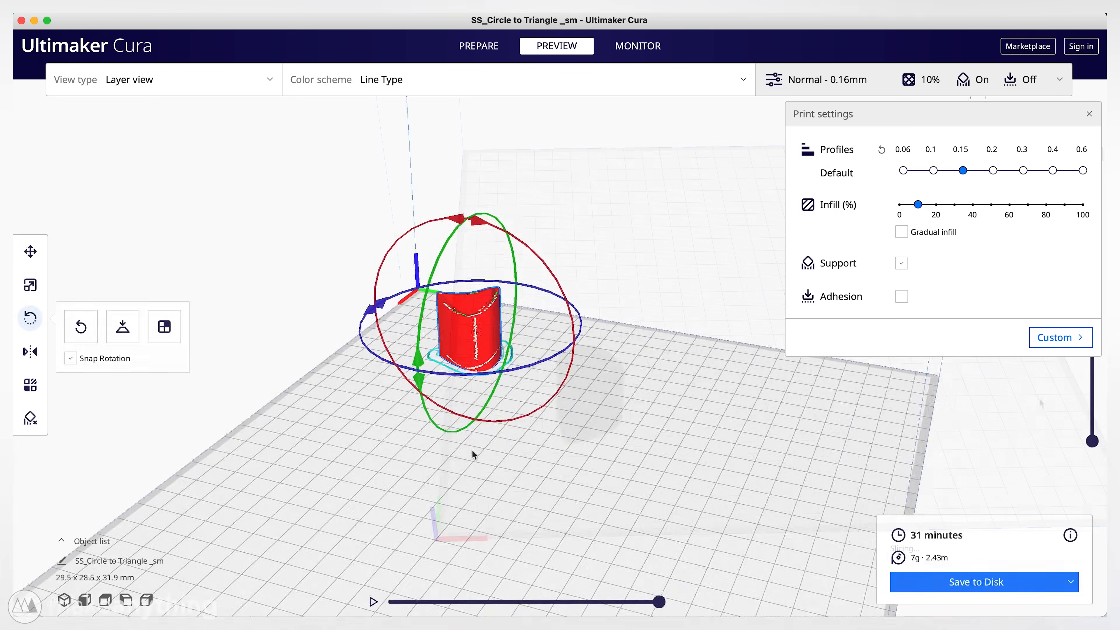
pyautogui.moveTo(472, 451); pyautogui.dragTo(458, 425, button='right')
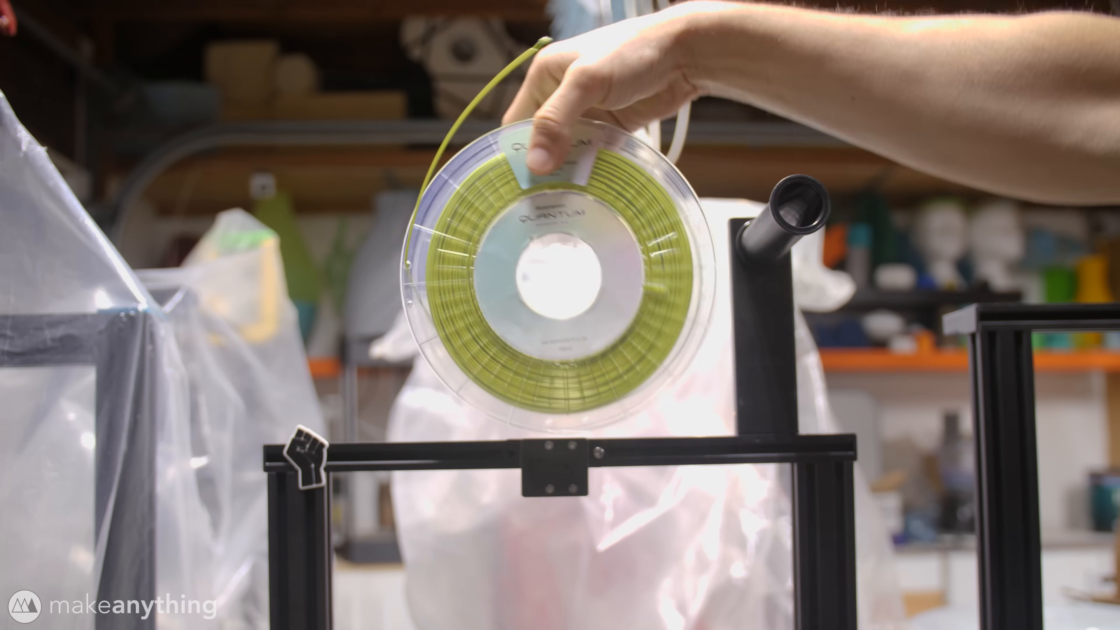